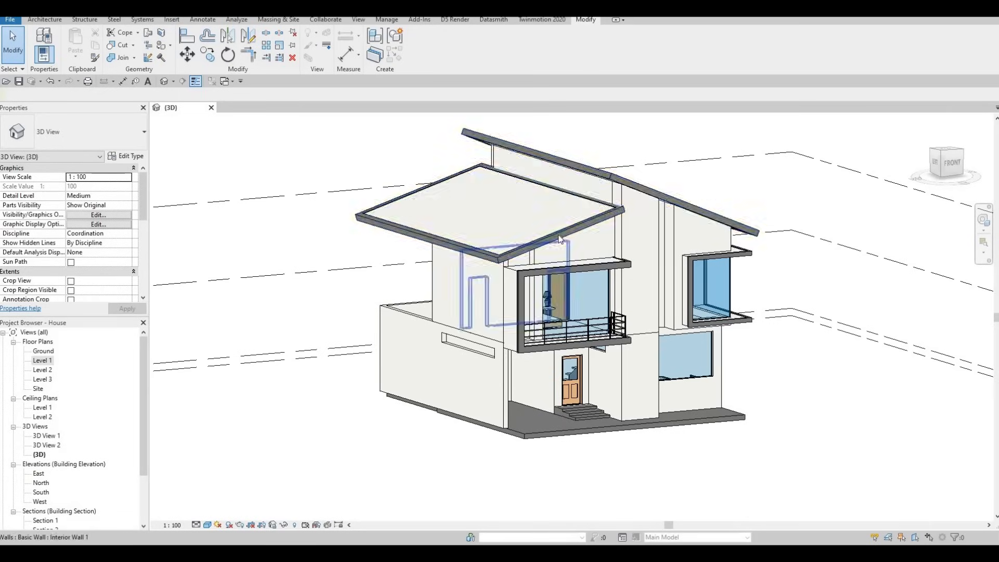
- Open the generic model framing the balcony and corner window for in-place editing
middle_click_drag(524, 245, 528, 302, "shift")
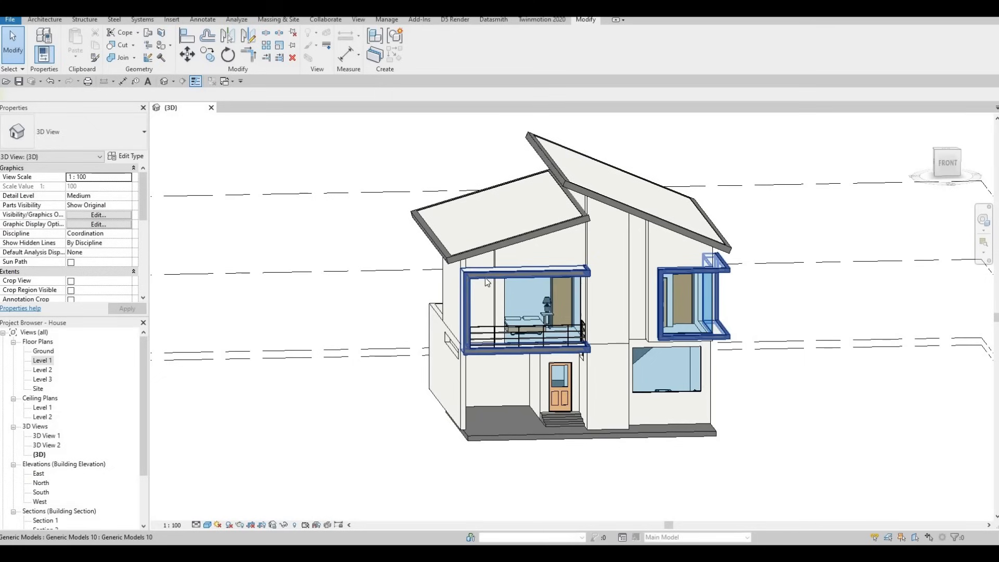
left_click(606, 298)
middle_click_drag(502, 308, 500, 334, "shift")
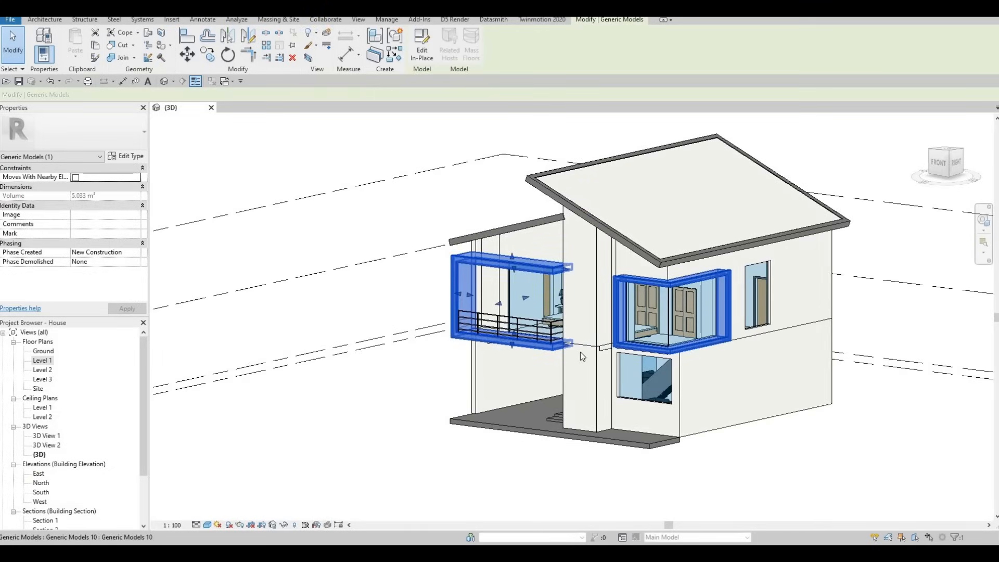
middle_click_drag(562, 438, 499, 416, "shift")
scroll(575, 416, "up", 2)
scroll(576, 413, "down", 2)
middle_click_drag(655, 417, 552, 324)
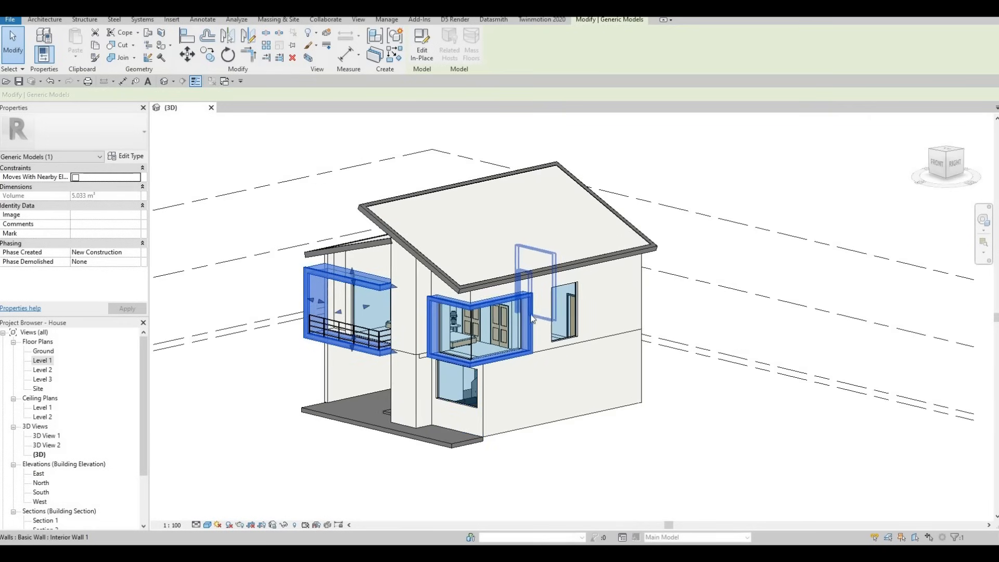
scroll(549, 333, "up", 2)
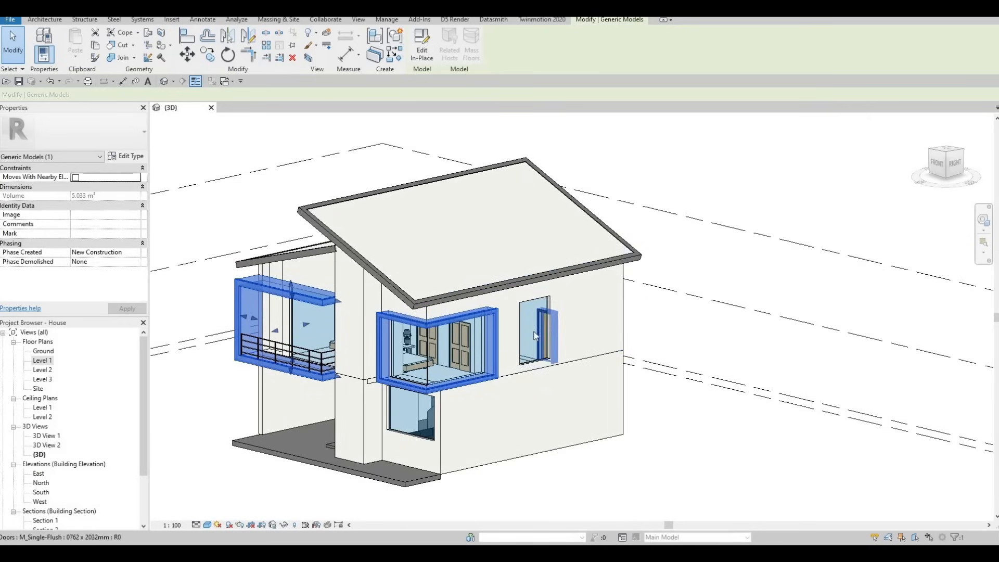
scroll(545, 335, "up", 1)
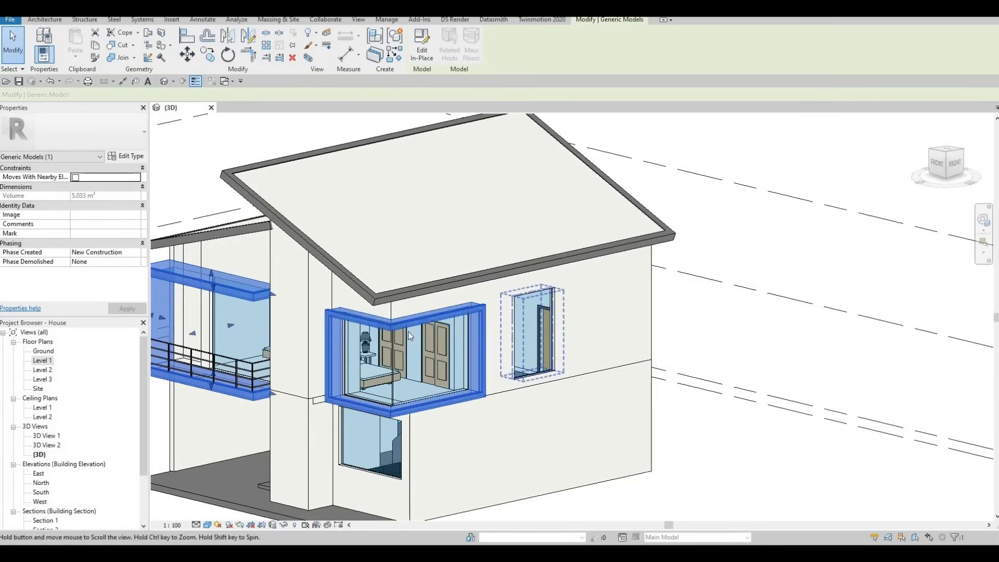
middle_click_drag(501, 341, 465, 351)
key("Escape")
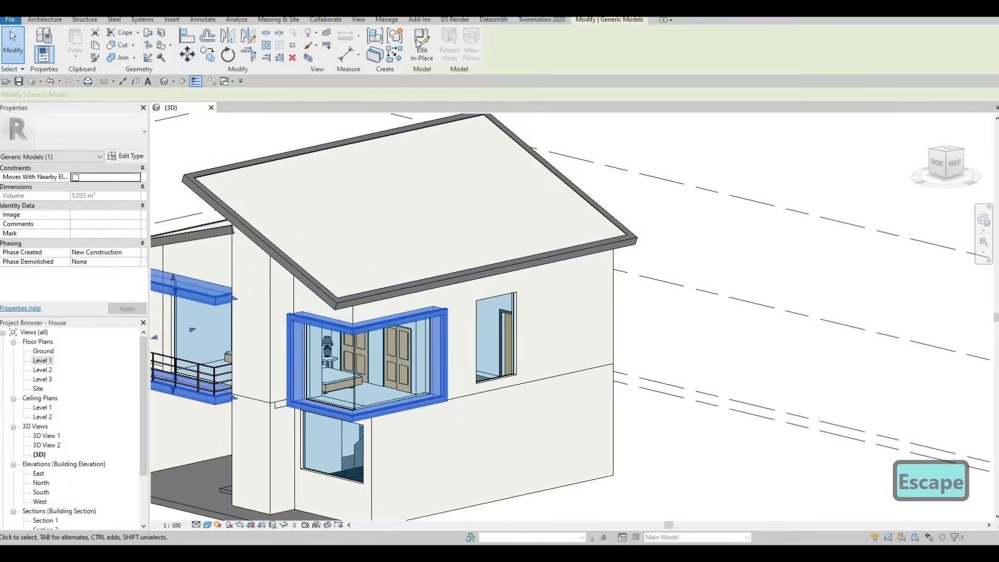
left_click(418, 43)
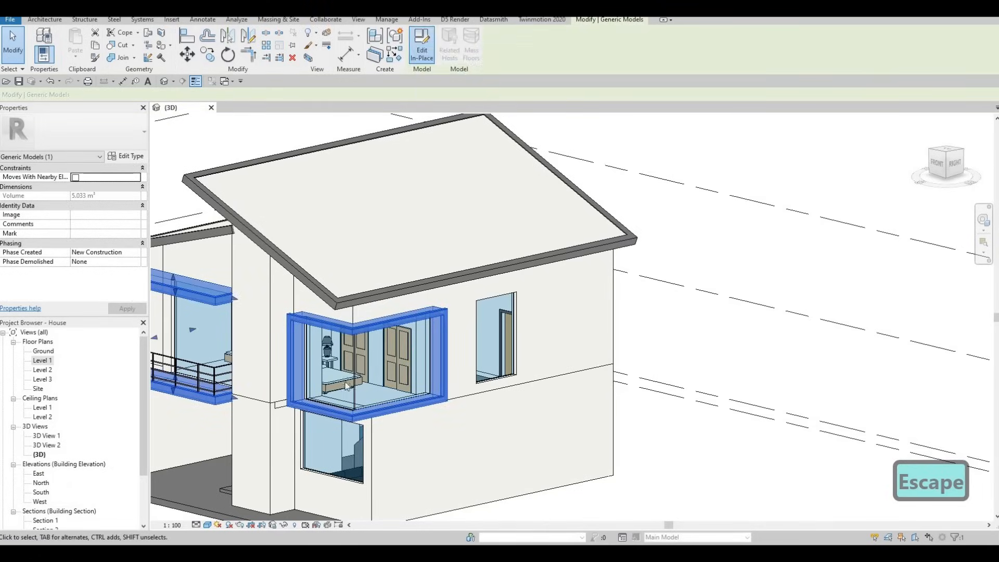
- Start a new extrusion and set its work plane to the exterior wall face around the tall upper-floor window
scroll(555, 310, "up", 4)
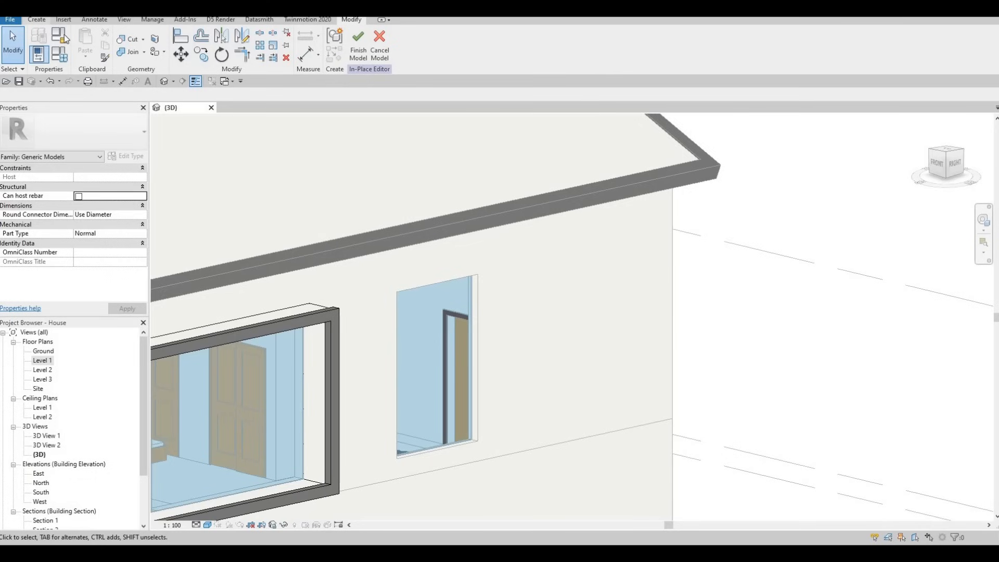
left_click(37, 21)
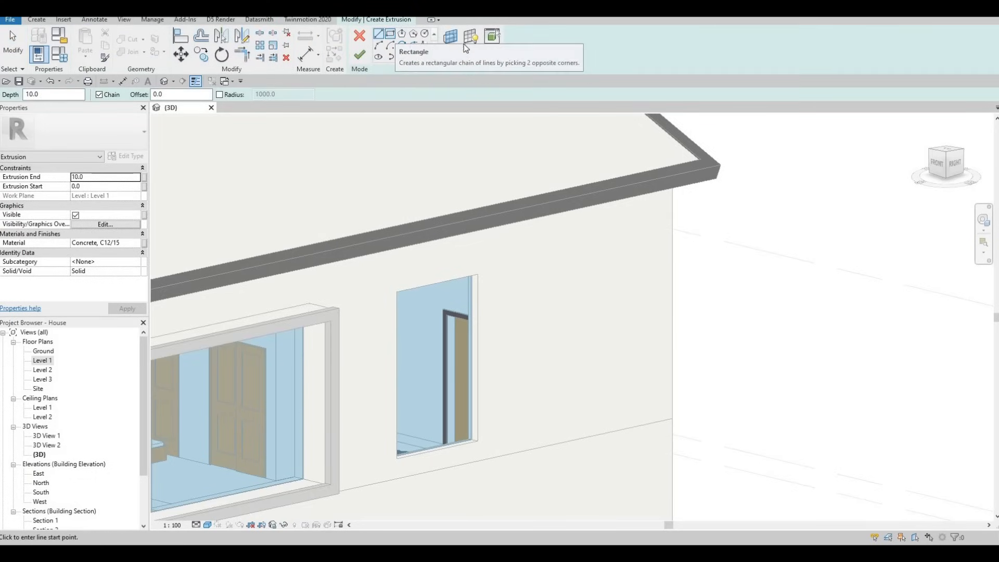
left_click(451, 41)
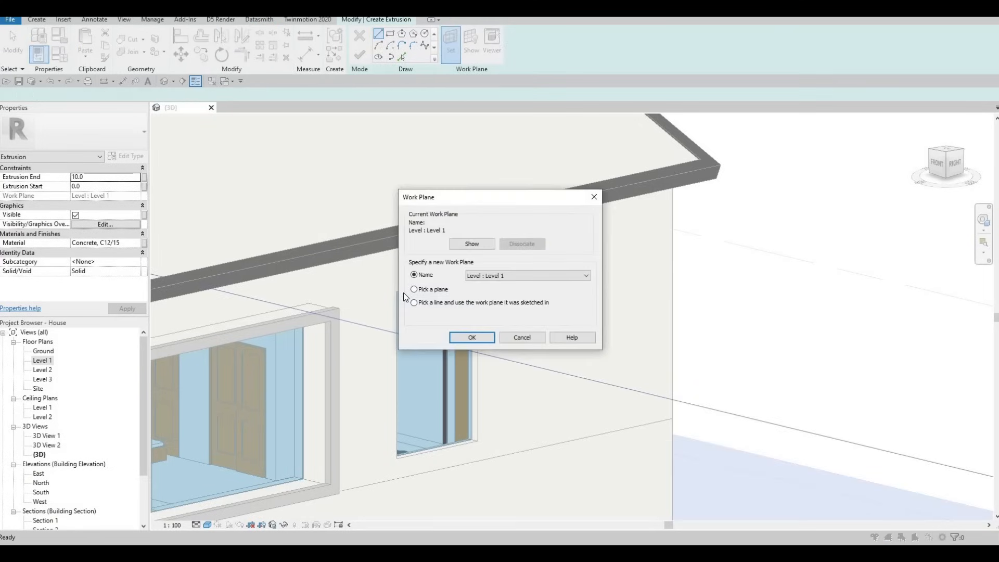
left_click(472, 337)
left_click(433, 209)
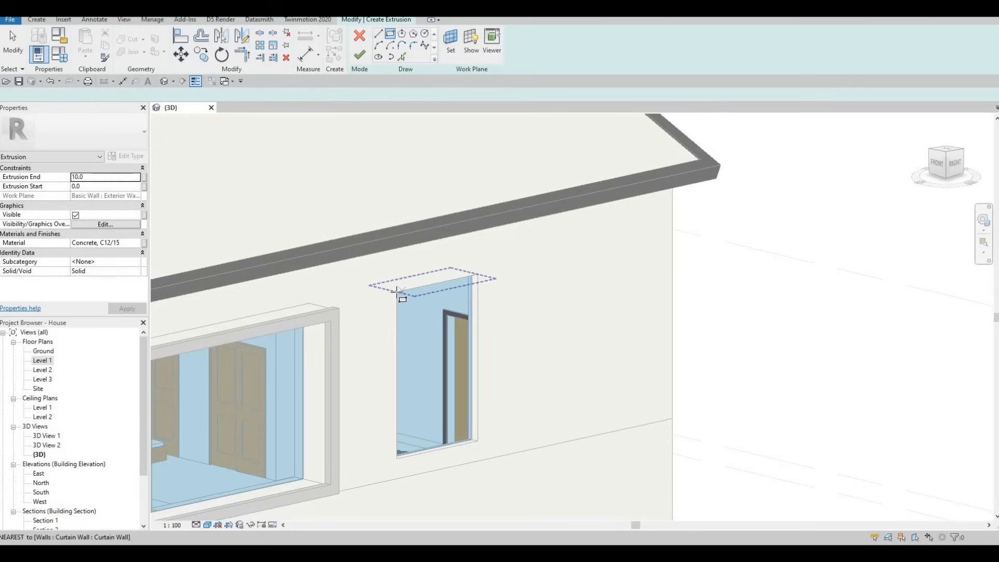
- Sketch a rectangle about 1700 mm wide and 185 mm high along the top edge of the tall window
scroll(397, 286, "up", 2)
left_click(515, 259)
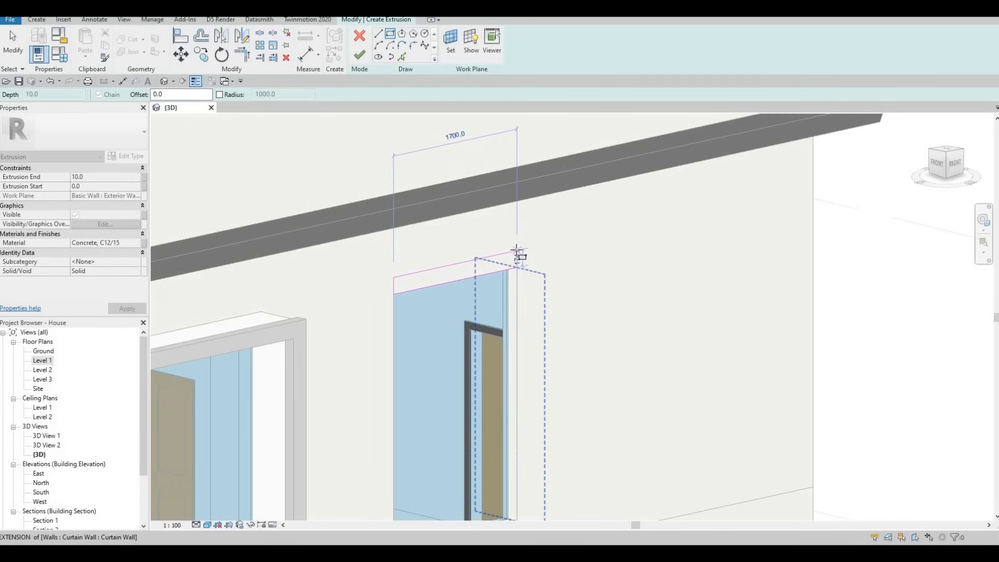
key("Escape")
key("Escape")
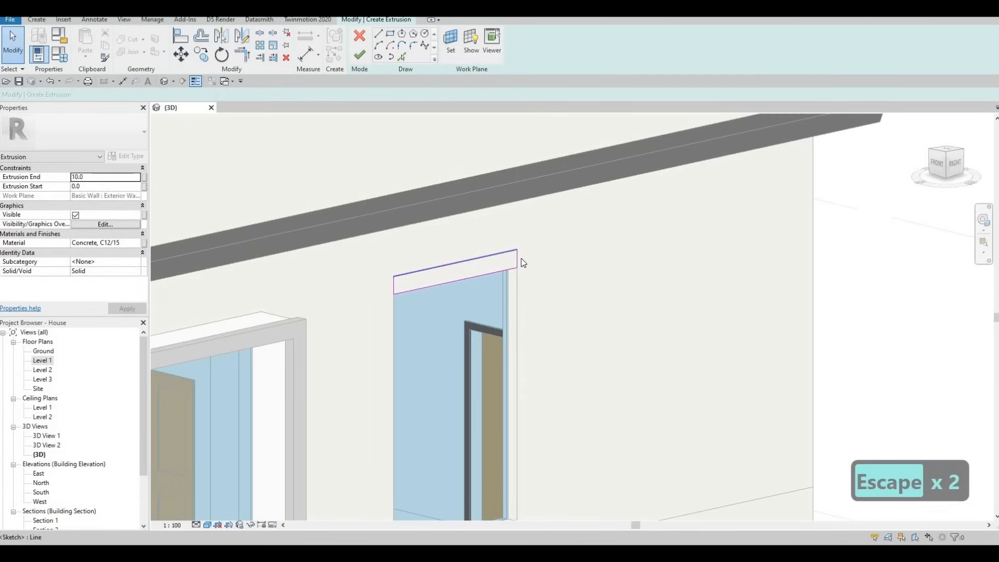
- Set the sketched rectangle's height to 200 mm and finish the extrusion sketch
left_click(515, 251)
left_click(526, 256)
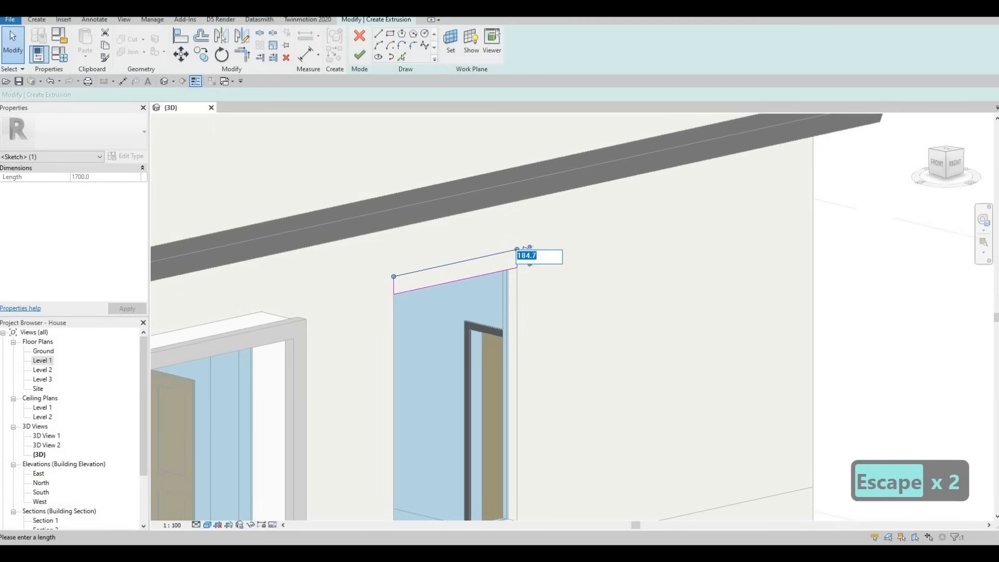
type("200")
key("Return")
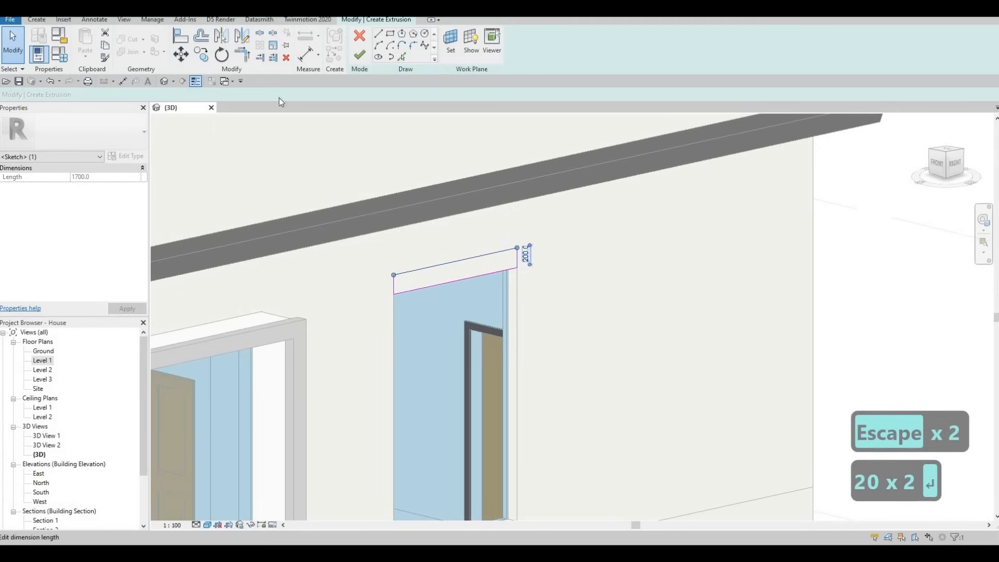
left_click(364, 58)
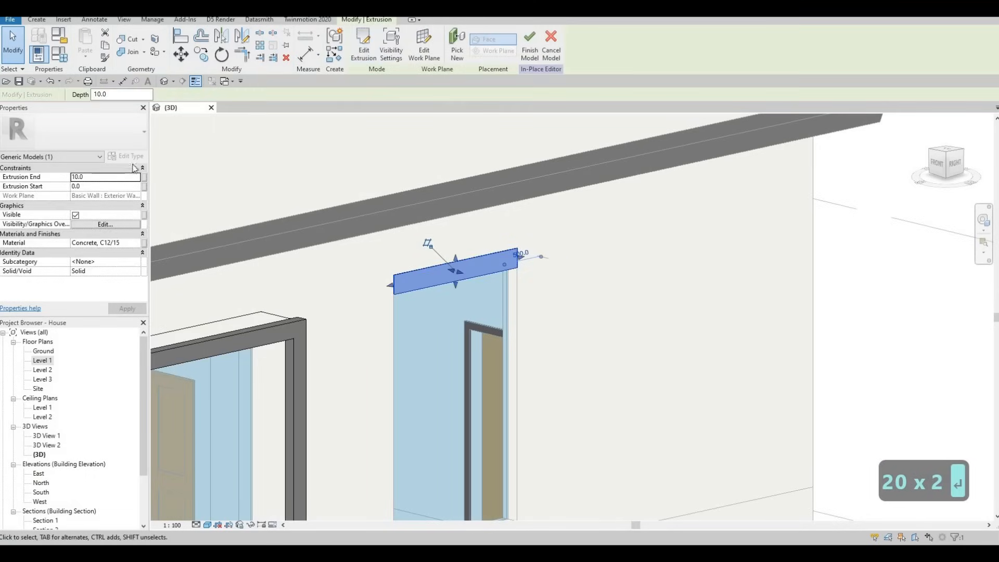
- Set the window canopy's Extrusion End to 600 mm
left_click(95, 177)
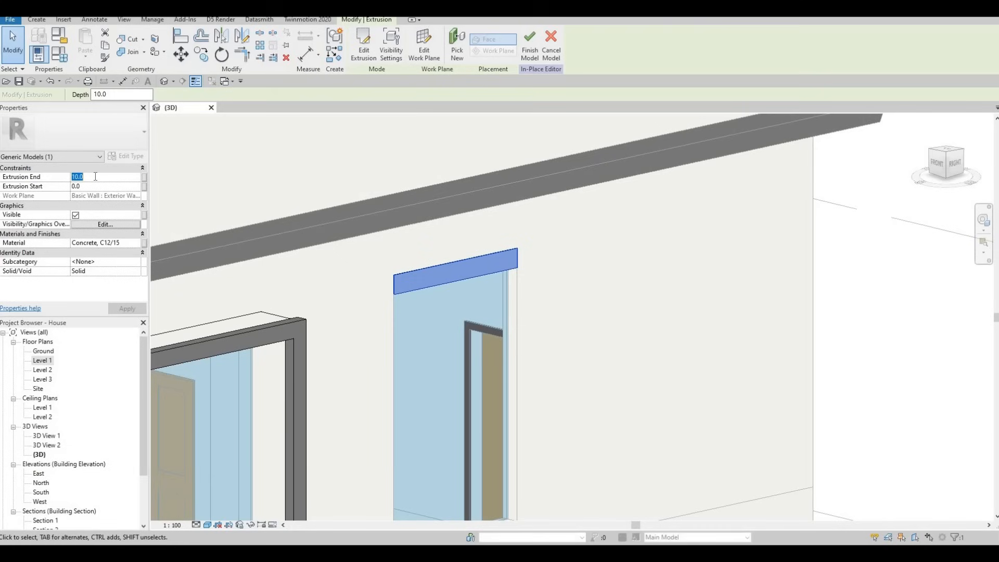
type("600")
key("Return")
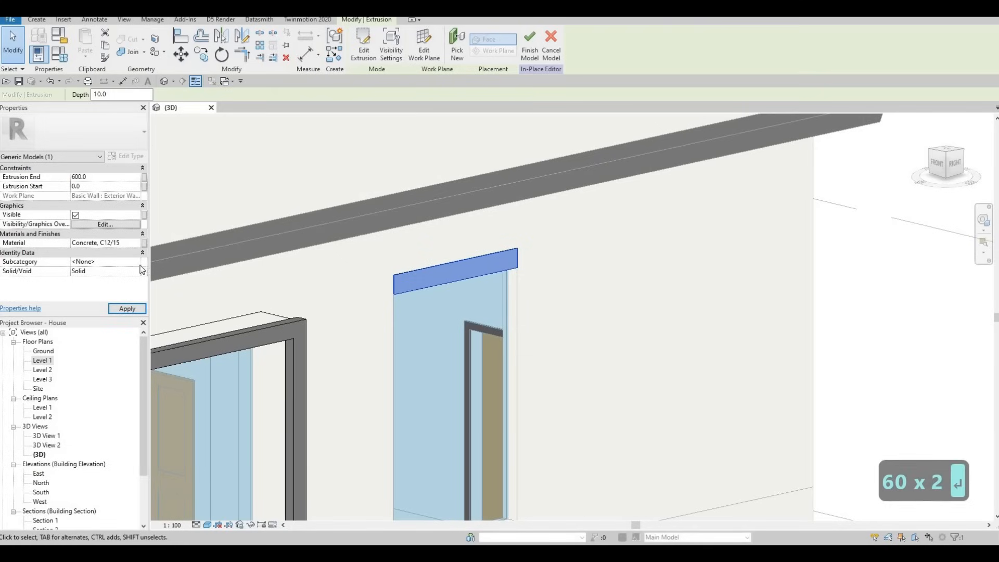
left_click(127, 309)
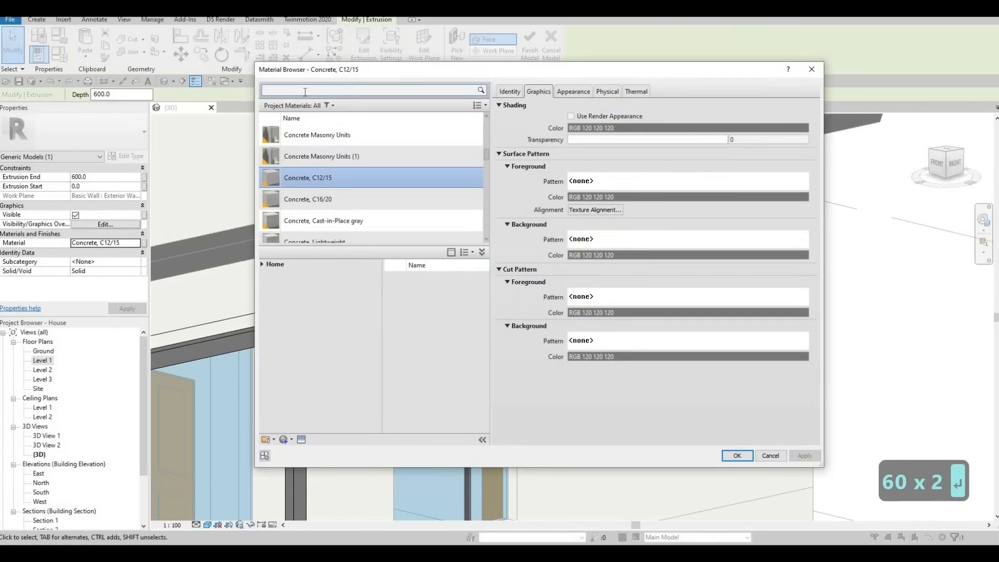
- Search the project materials for "clad" and assign Clad - White(1) to the window canopy
left_click(305, 93)
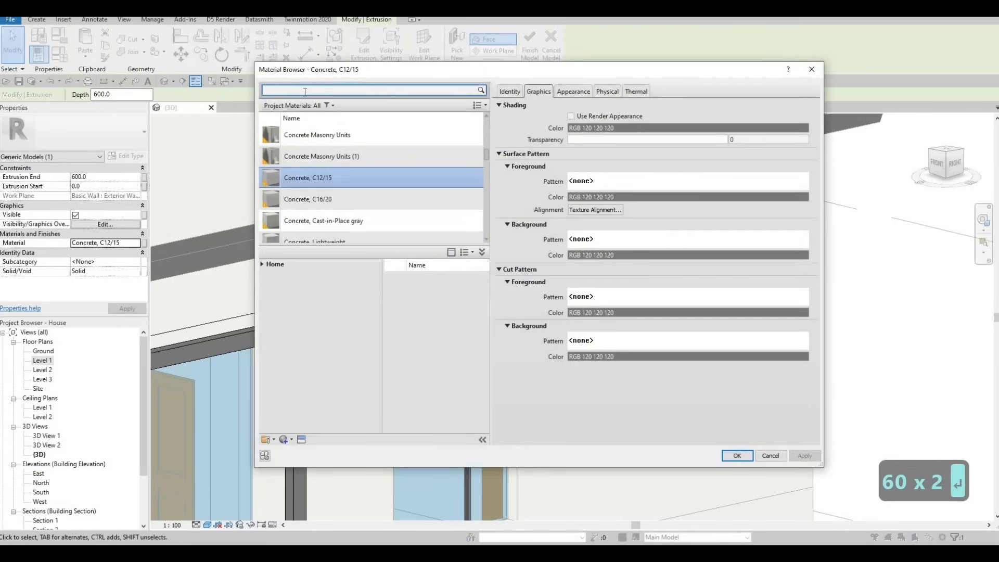
type("cad")
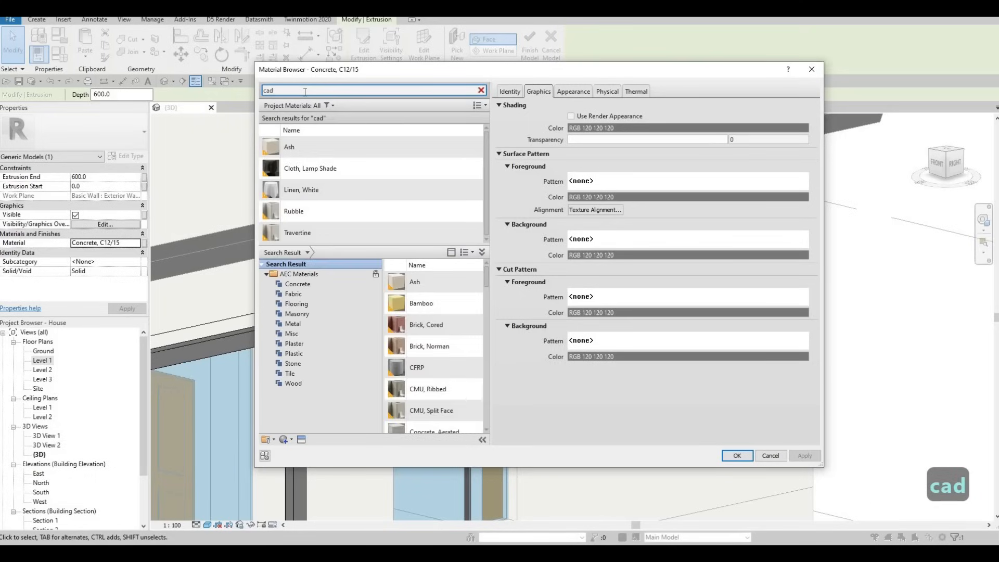
key("BackSpace")
key("BackSpace")
key("BackSpace")
key("BackSpace")
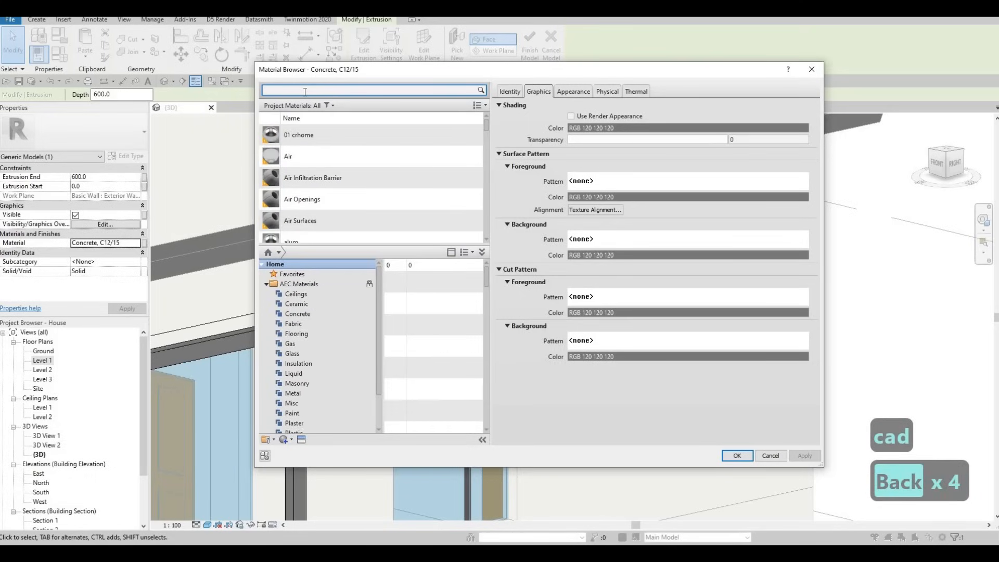
type("clad")
left_click(328, 173)
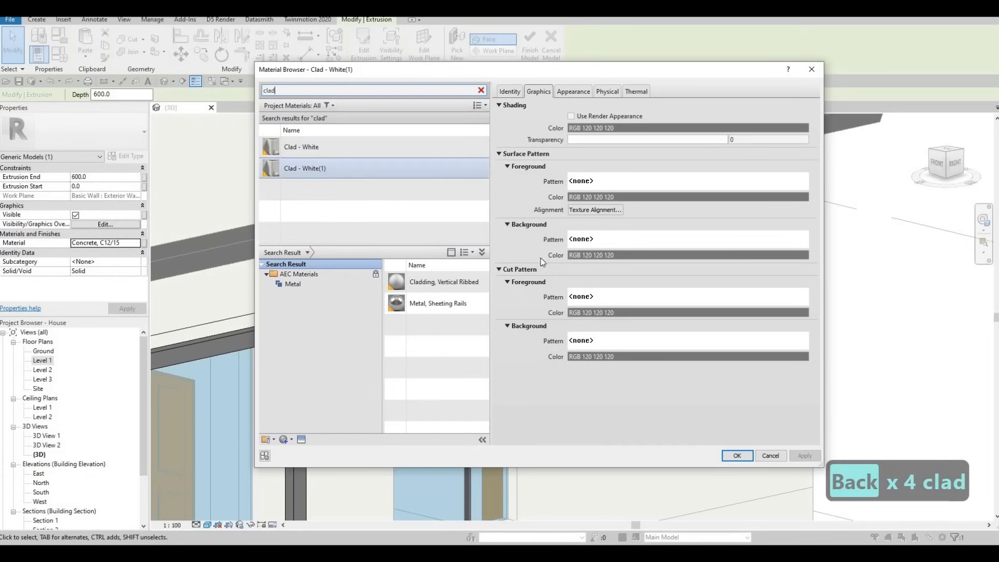
left_click(737, 455)
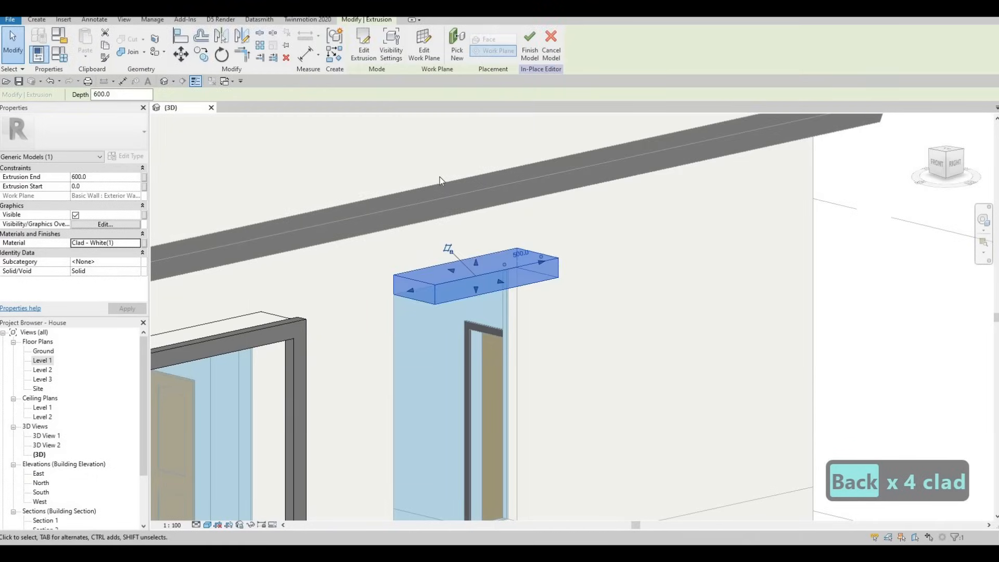
key("Escape")
- Start another extrusion and set its work plane to the adjacent exterior wall with the other tall window
scroll(466, 235, "down", 1)
middle_click_drag(524, 266, 463, 203, "shift")
scroll(466, 207, "down", 3)
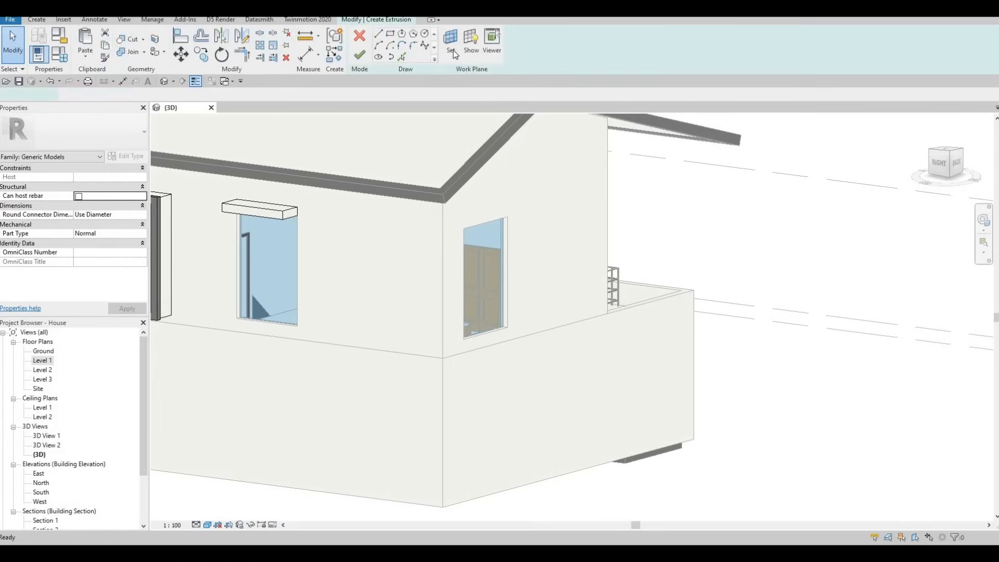
left_click(450, 44)
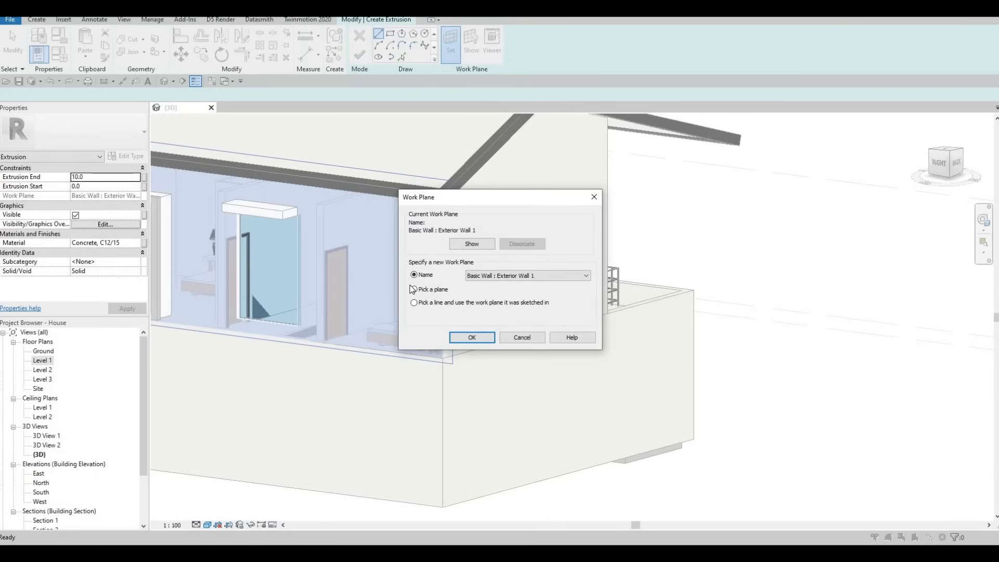
key("Return")
left_click(502, 203)
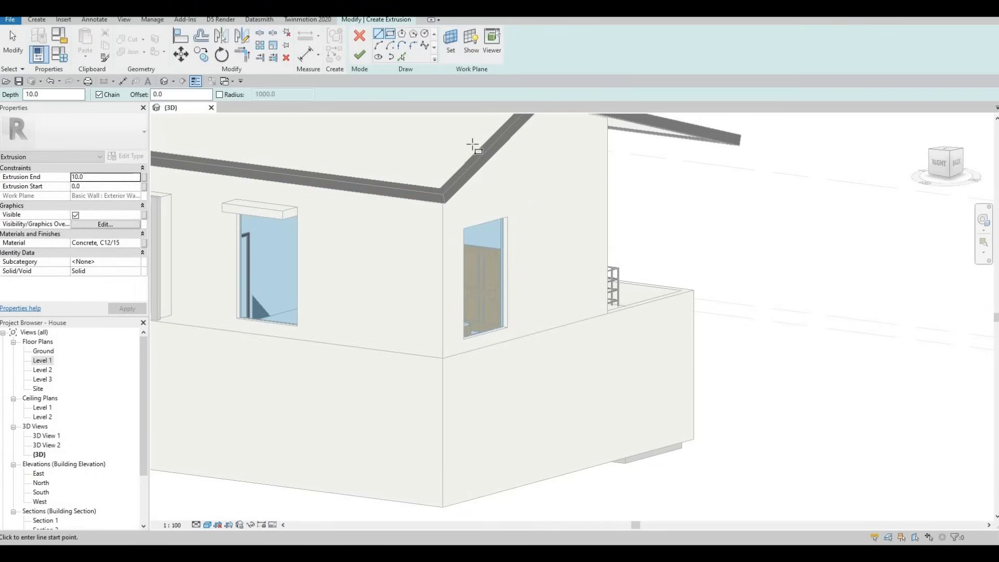
- Sketch a rectangle about 1800 mm wide along the top edge of the second tall window
scroll(438, 206, "up", 3)
left_click(471, 291)
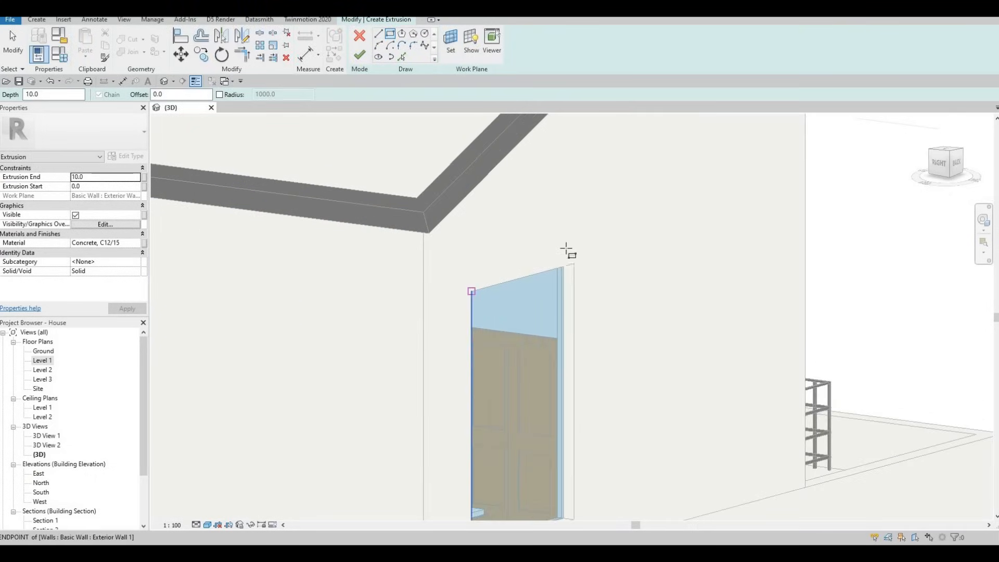
left_click(572, 241)
key("Escape")
key("Escape")
- Set the height of the rectangle above the second window to 200 mm
left_click(551, 247)
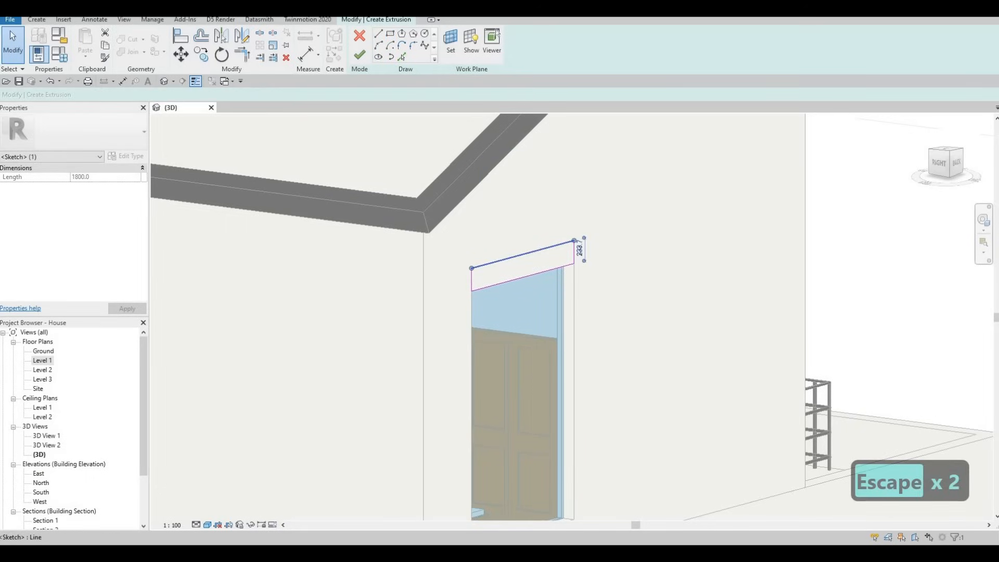
type("600")
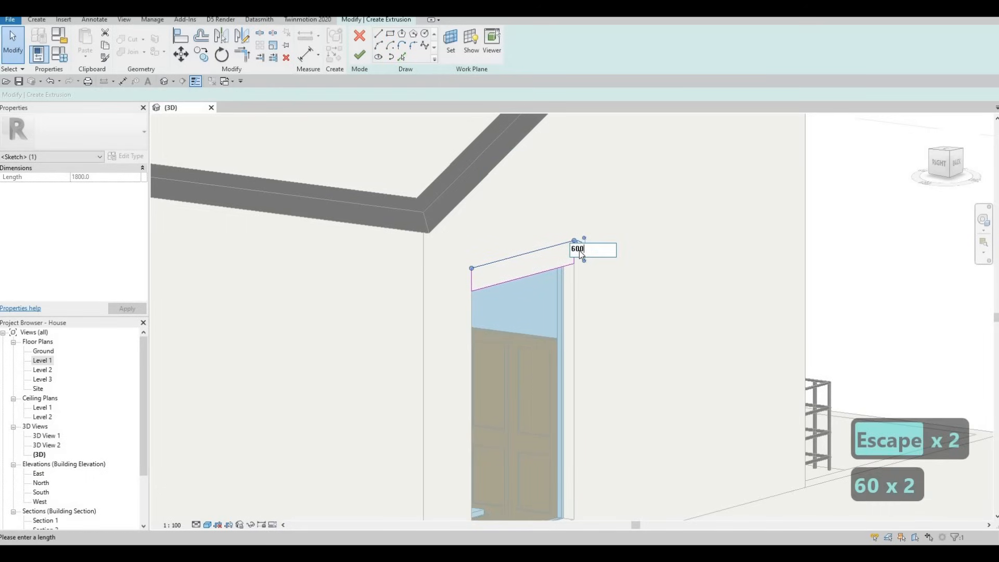
key("Return")
left_click(580, 231)
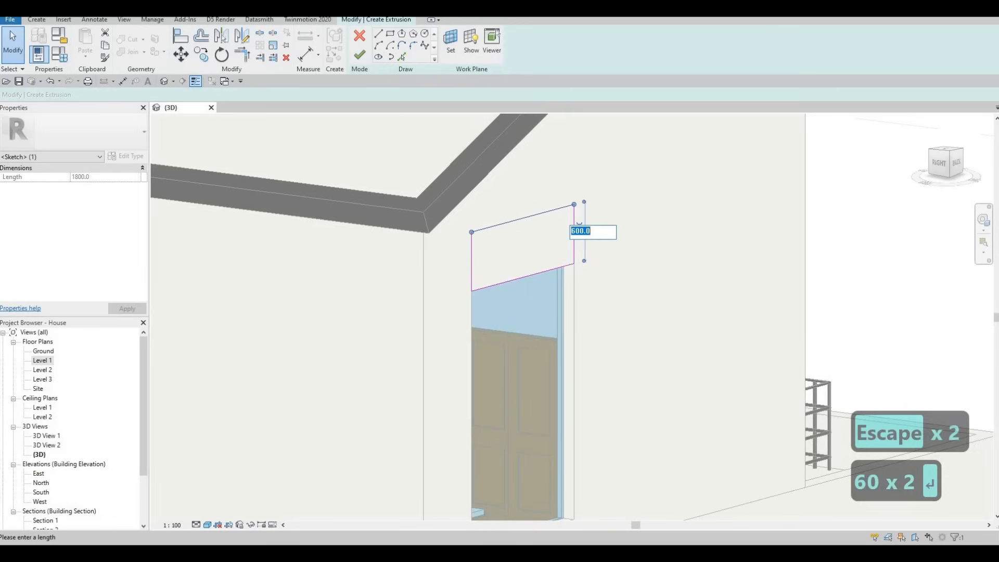
type("200")
key("Return")
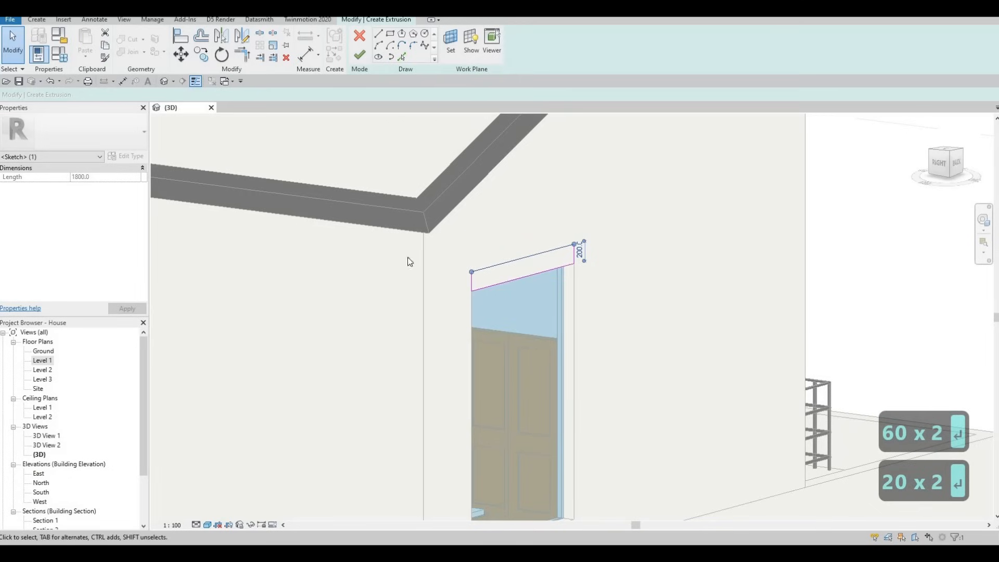
key("Escape")
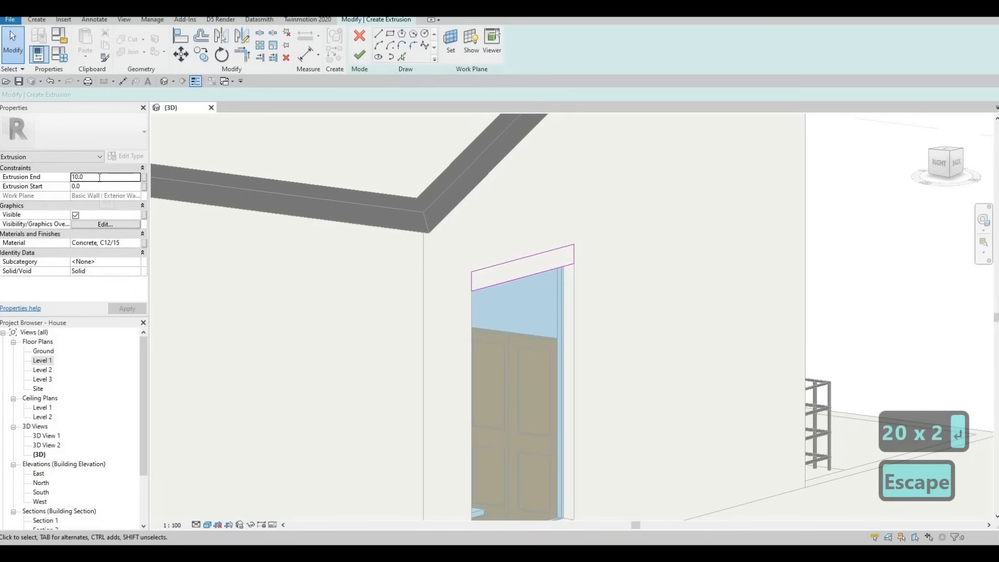
- Finish the second tall window's canopy as a 600 mm extrusion with the Clad - White(1) material
type("600")
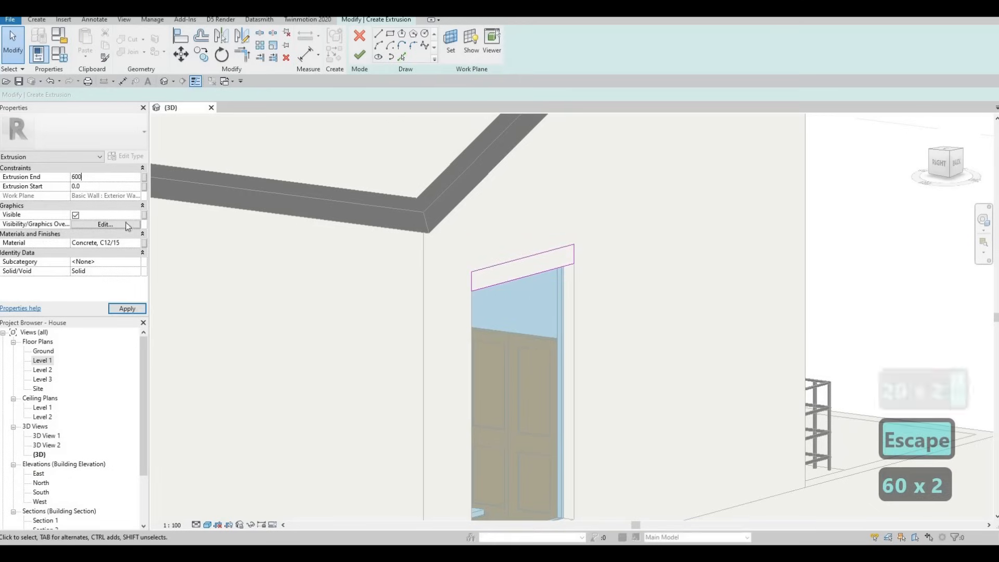
key("Return")
left_click(138, 243)
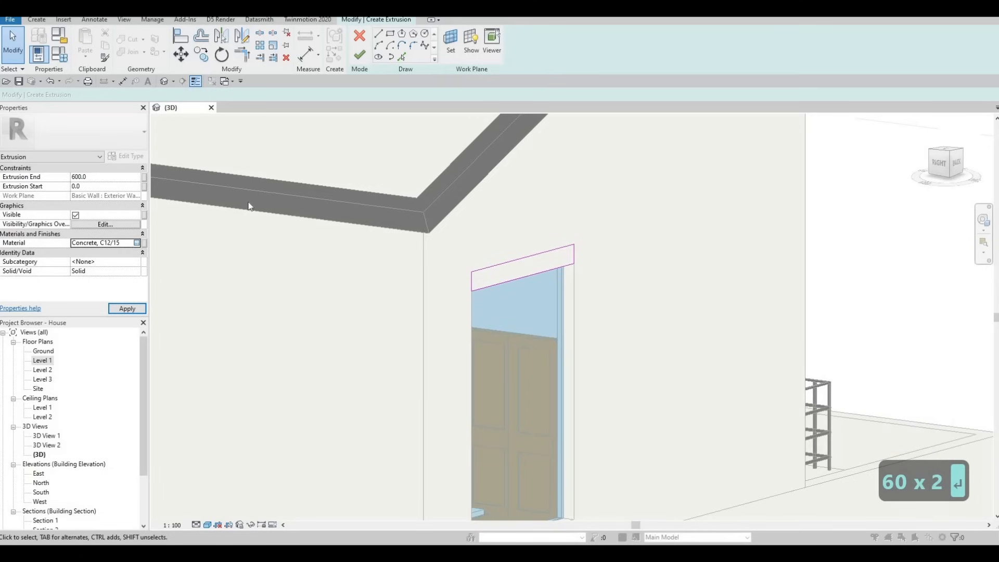
type("clad")
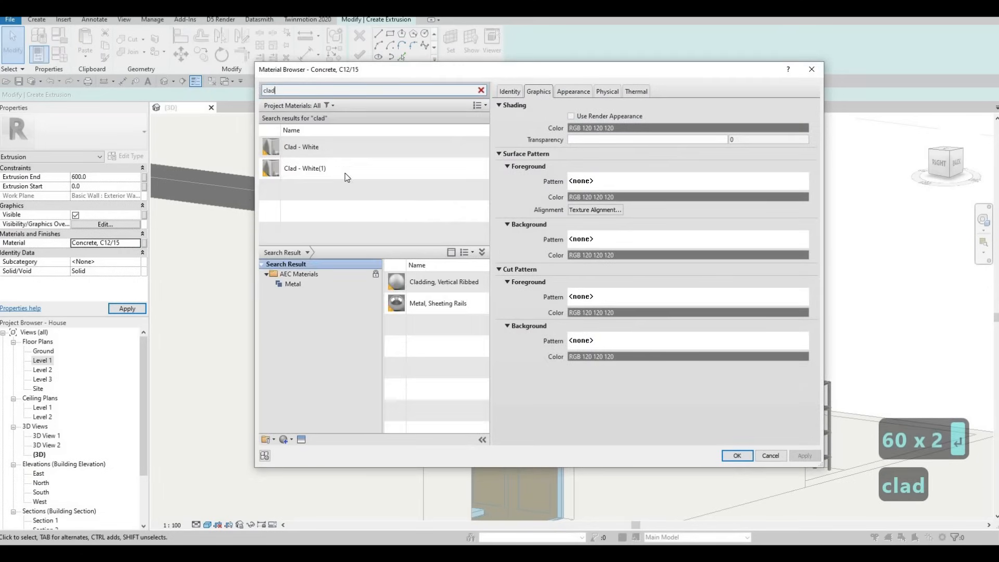
left_click(347, 177)
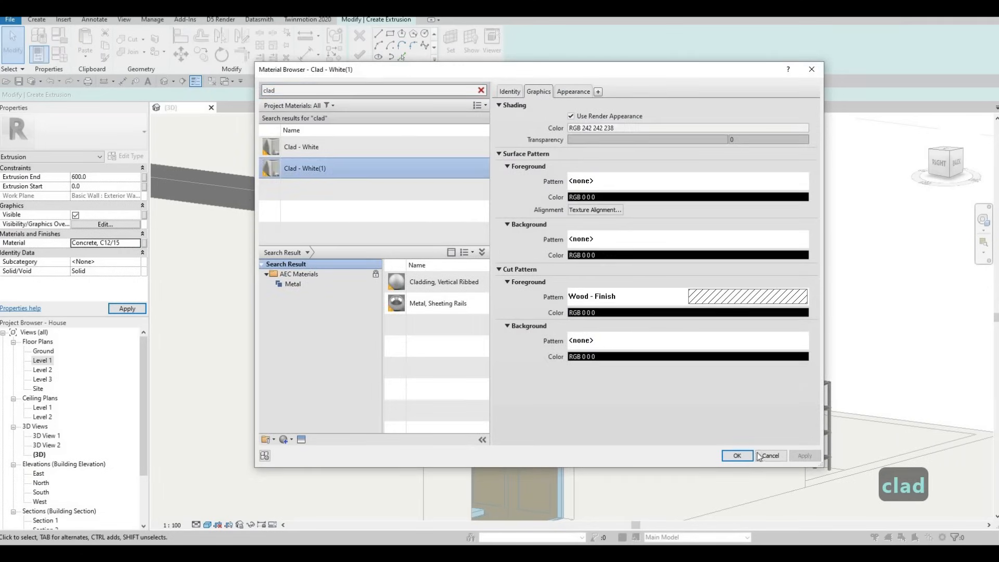
key("Return")
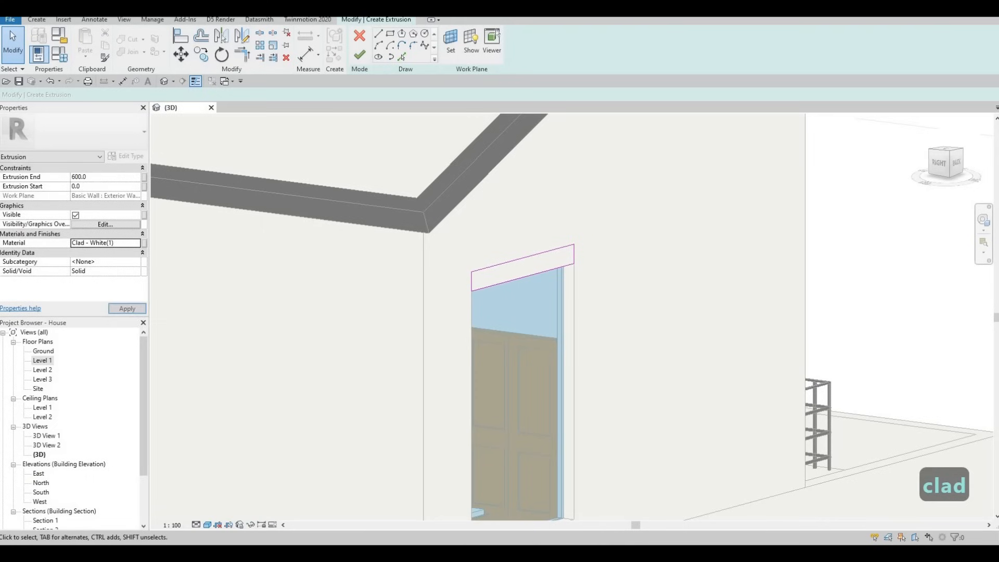
left_click(359, 54)
- Look at the upper-floor layout in the Level 2 floor plan and return to the 3D view of the balcony side
mouse_move(519, 241)
middle_mouse_down("shift")
mouse_move(408, 223)
mouse_move(402, 264)
mouse_move(346, 216)
mouse_move(320, 229)
mouse_move(451, 245)
mouse_move(455, 213)
mouse_move(411, 231)
mouse_move(416, 251)
middle_mouse_up("shift")
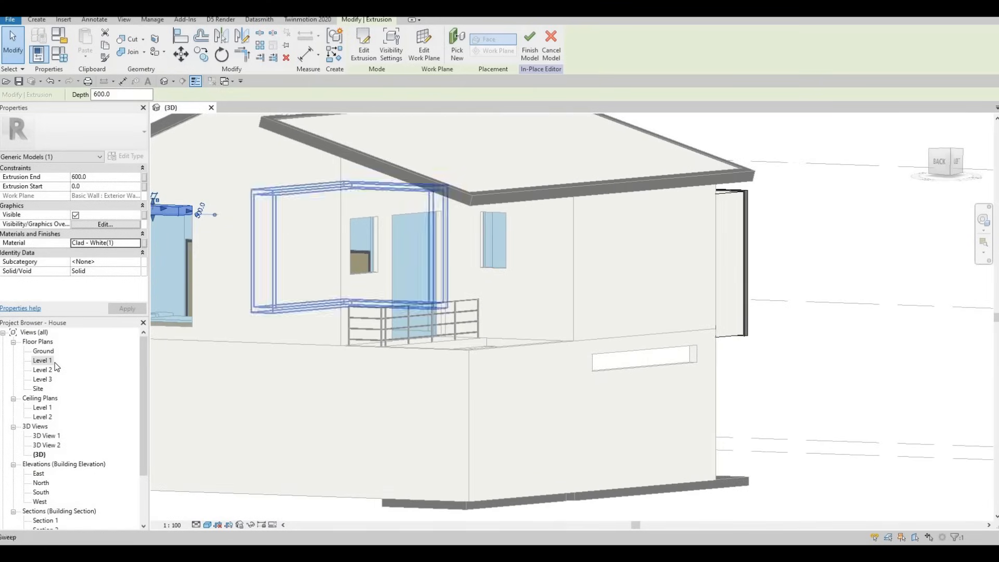
double_click(42, 369)
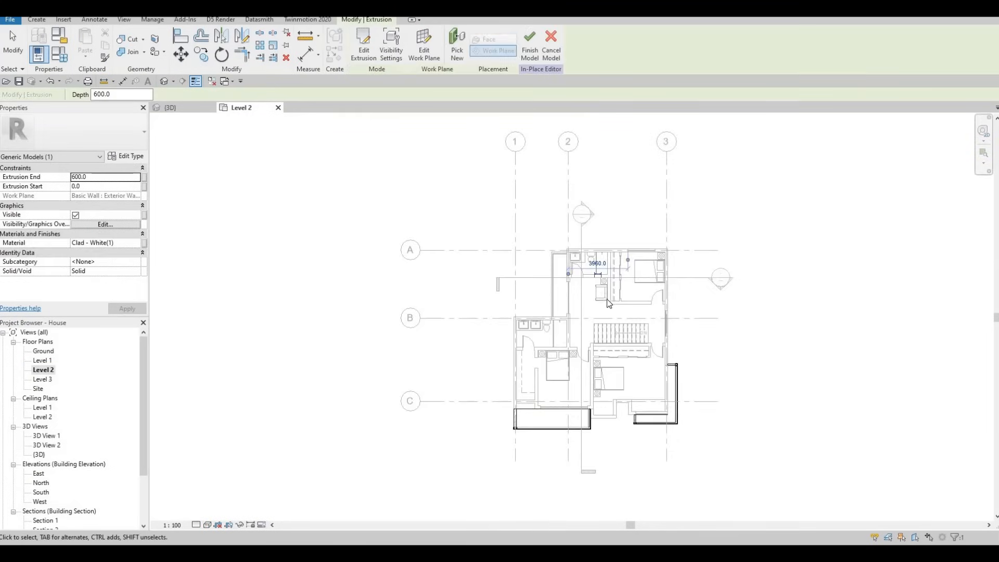
scroll(539, 333, "up", 3)
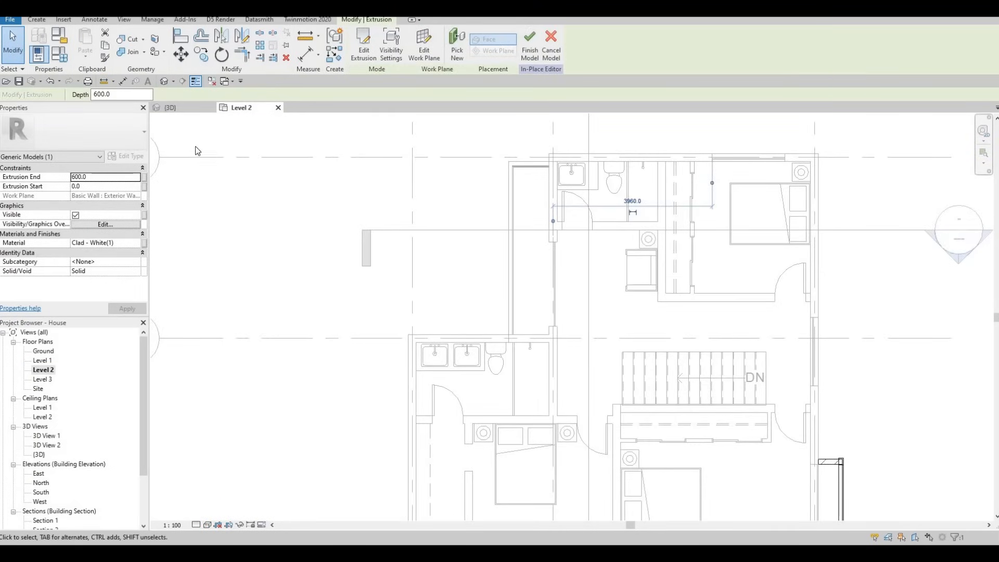
left_click(194, 109)
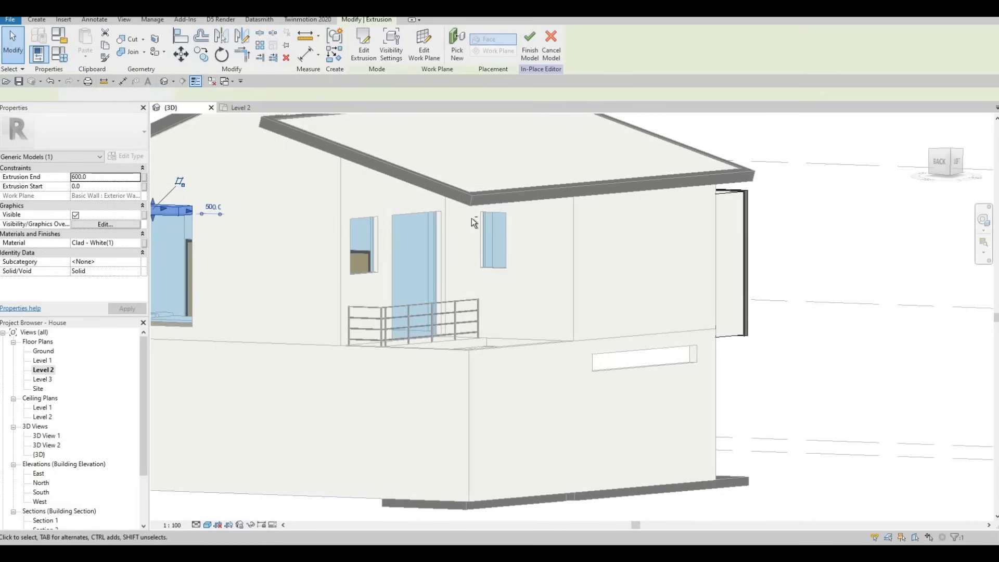
middle_click_drag(472, 200, 401, 174, "shift")
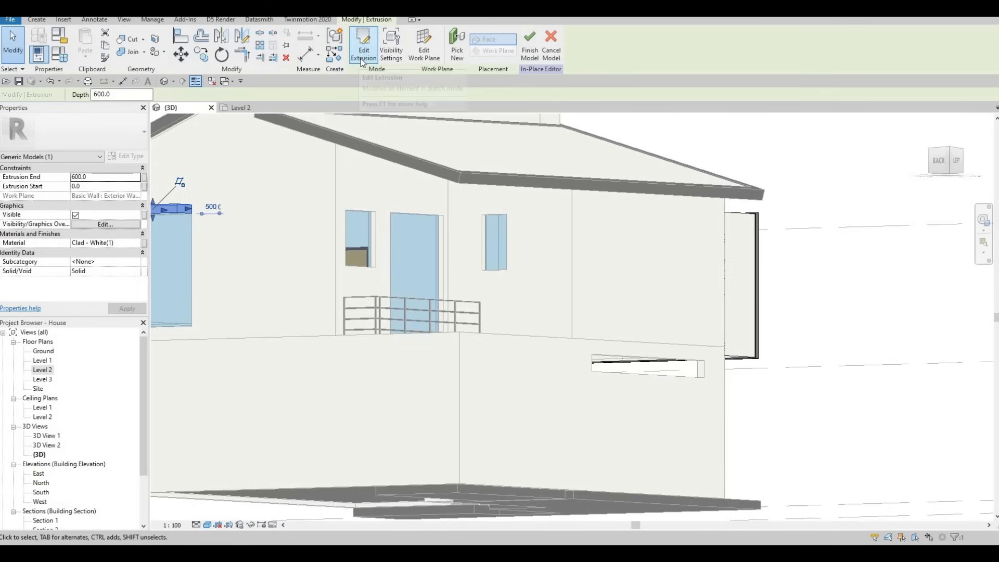
- Start another extrusion and set its work plane to the exterior wall containing the balcony door and the adjacent small window
key("Escape")
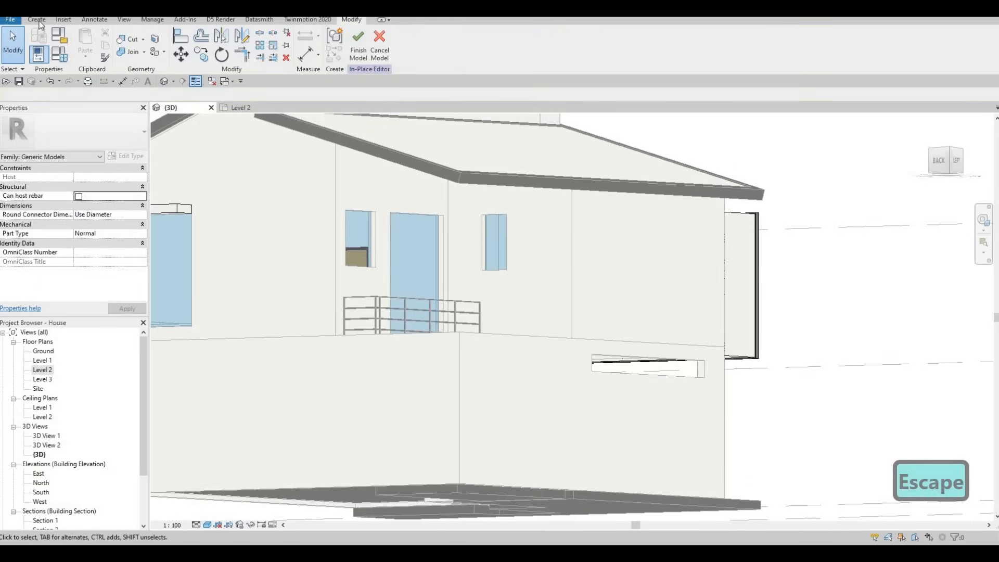
left_click(37, 20)
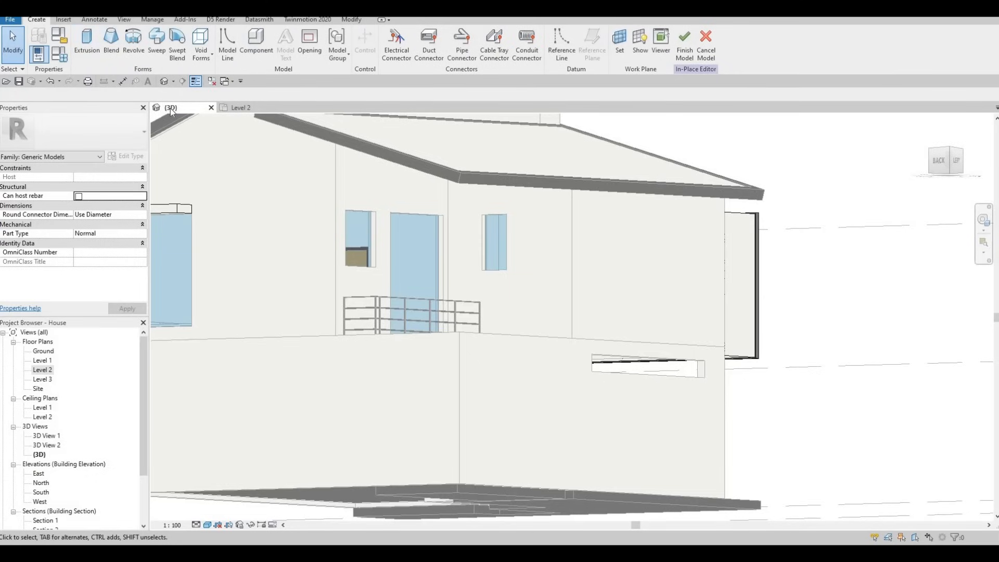
left_click(86, 46)
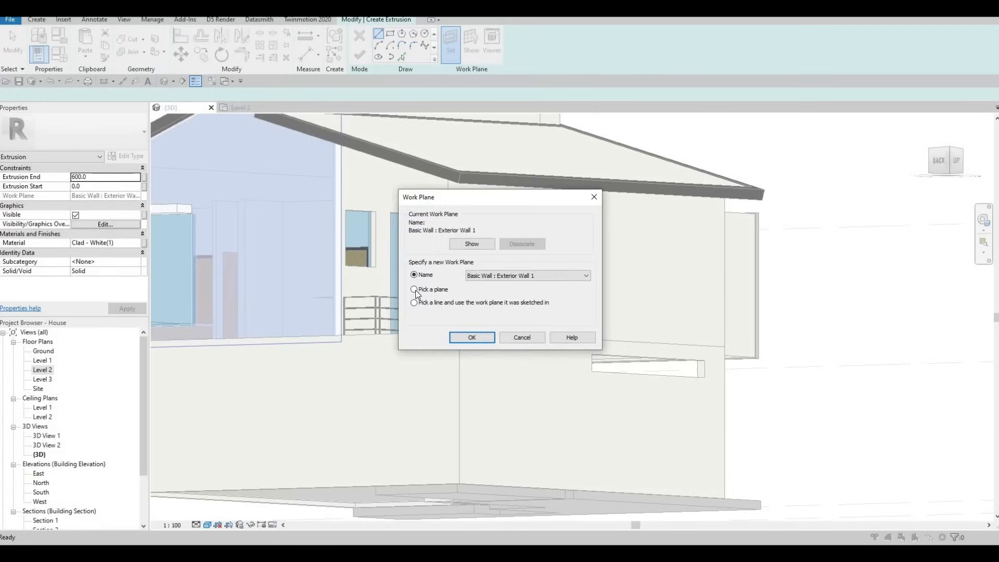
key("Return")
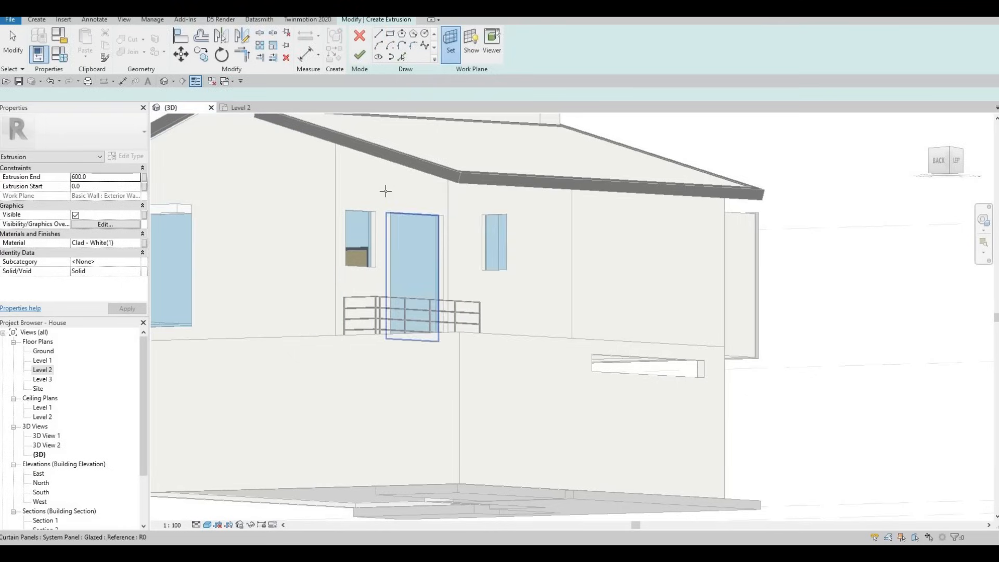
left_click(386, 192)
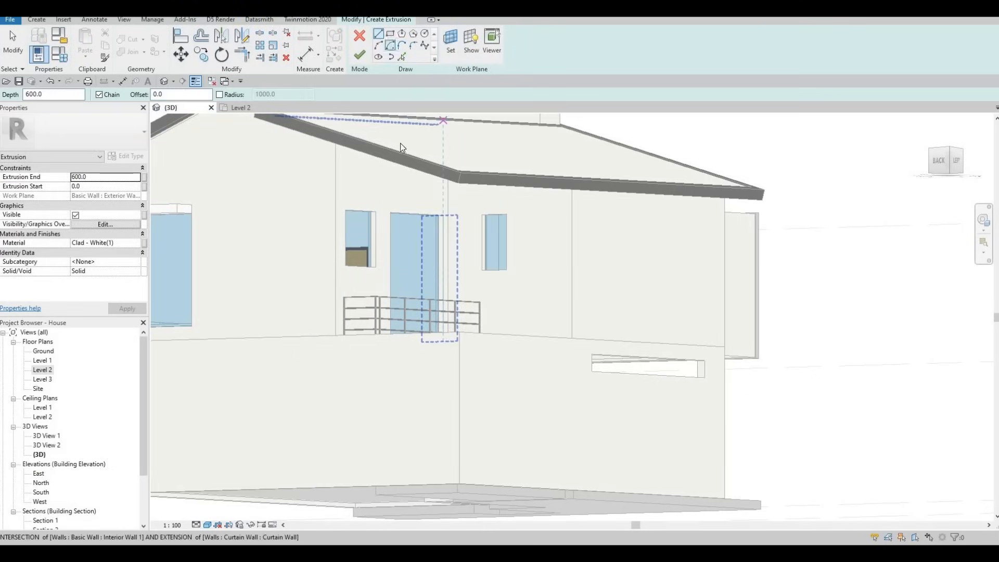
- Sketch rectangles about 1200 mm and 2100 mm wide, both about 152 mm high, along the top edges of the small window and balcony door
scroll(342, 208, "up", 5)
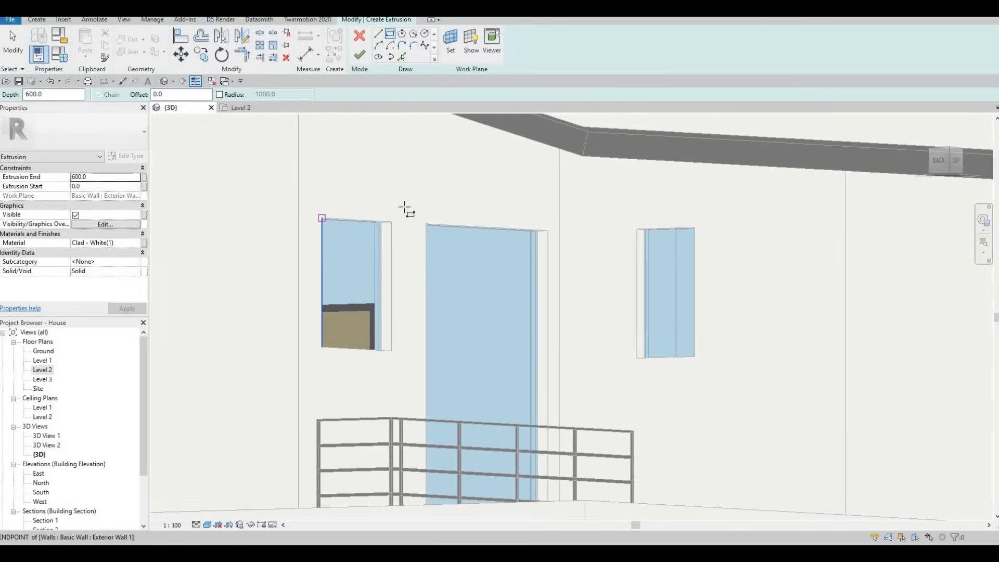
left_click(397, 208)
key("Escape")
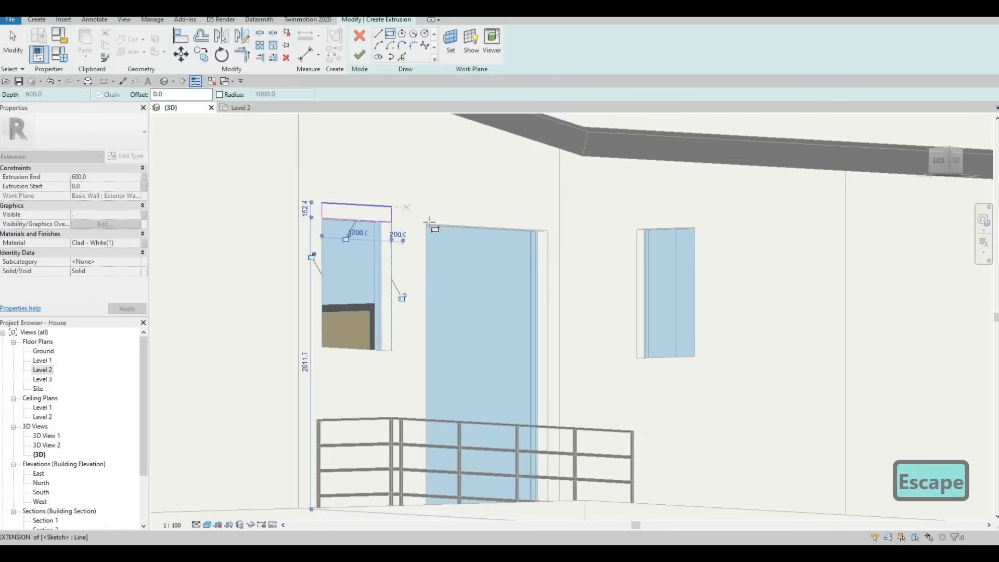
left_click(425, 224)
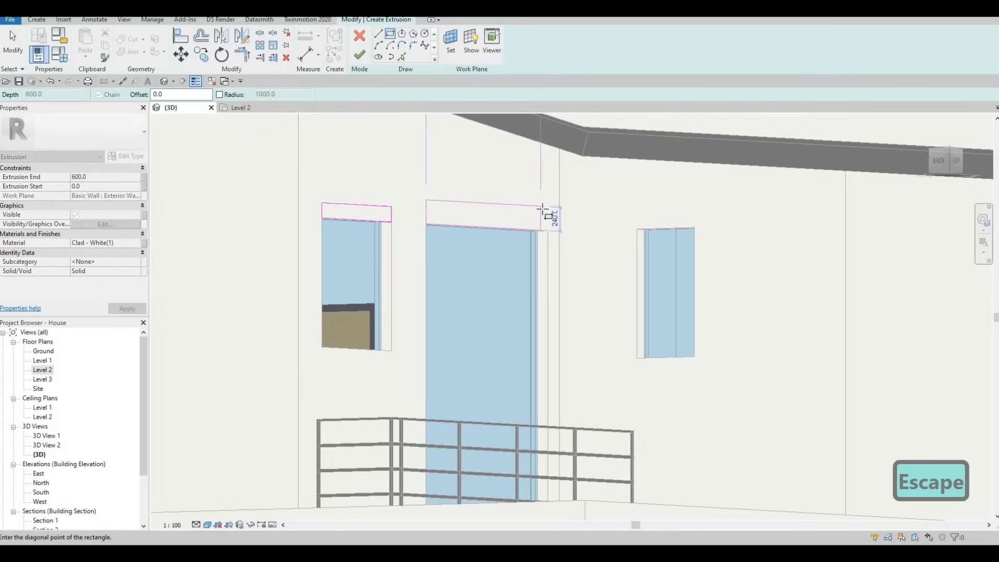
left_click(547, 215)
key("Escape")
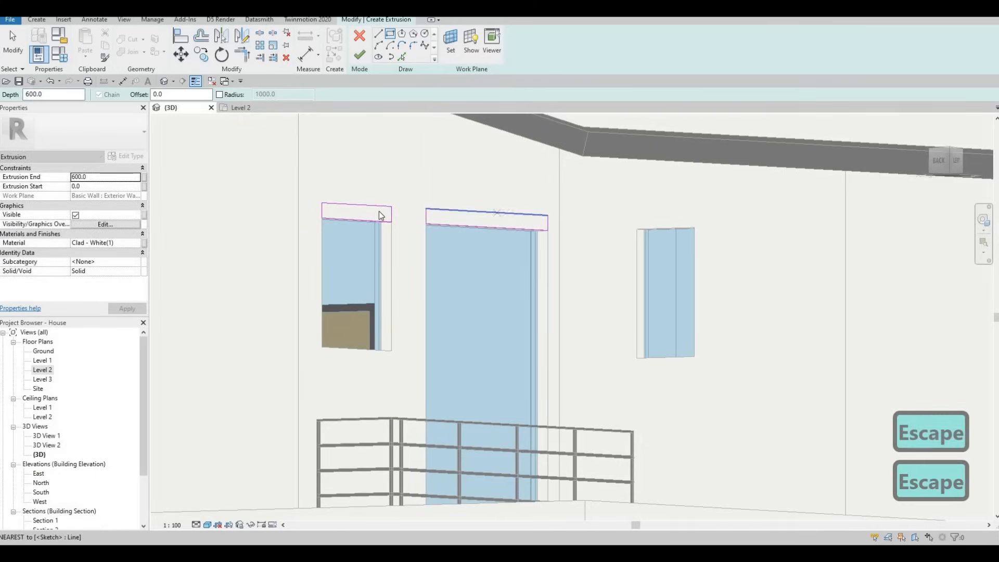
key("Escape")
left_click(359, 205)
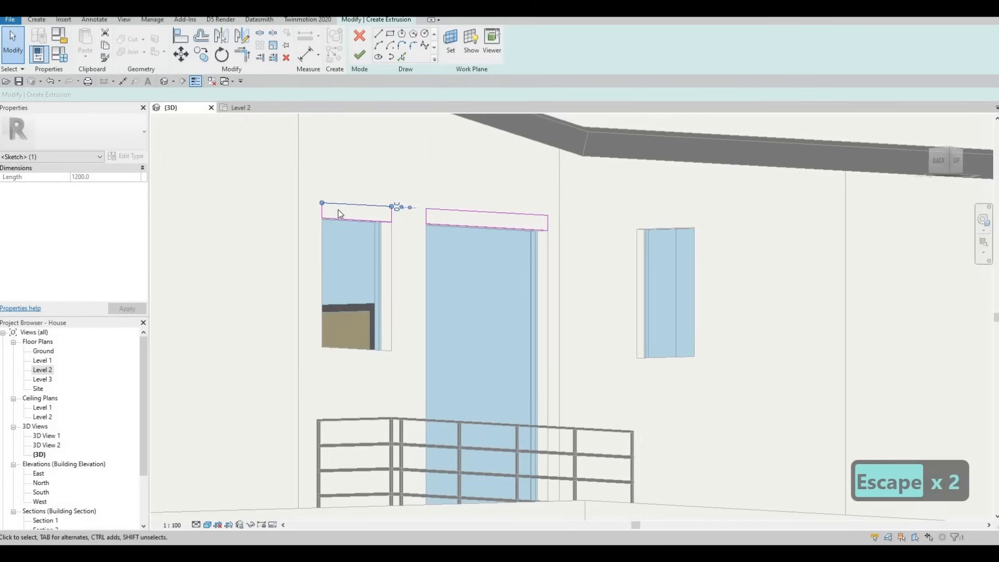
key("Escape")
scroll(350, 209, "up", 2)
left_click(379, 209)
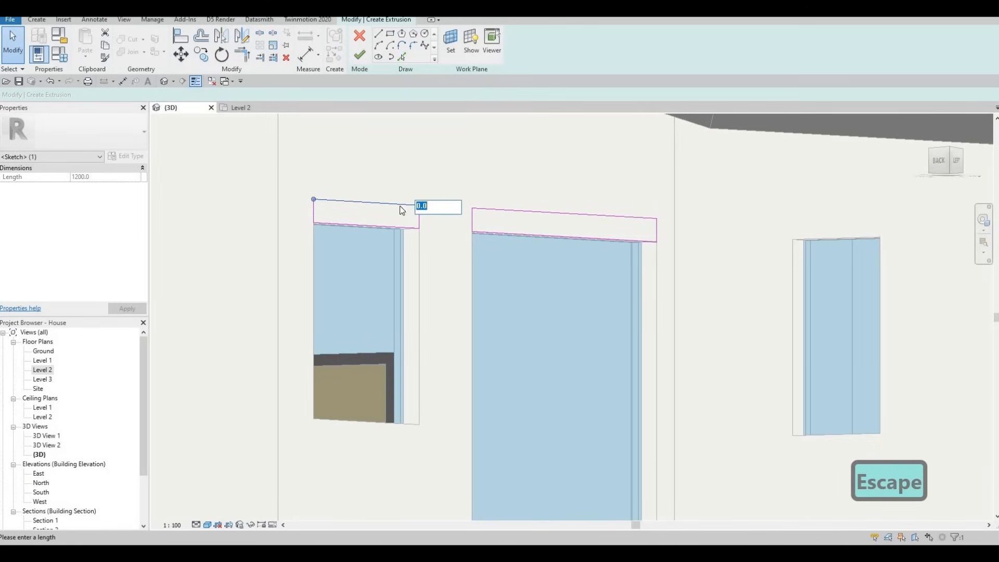
key("Escape")
scroll(382, 237, "up", 3)
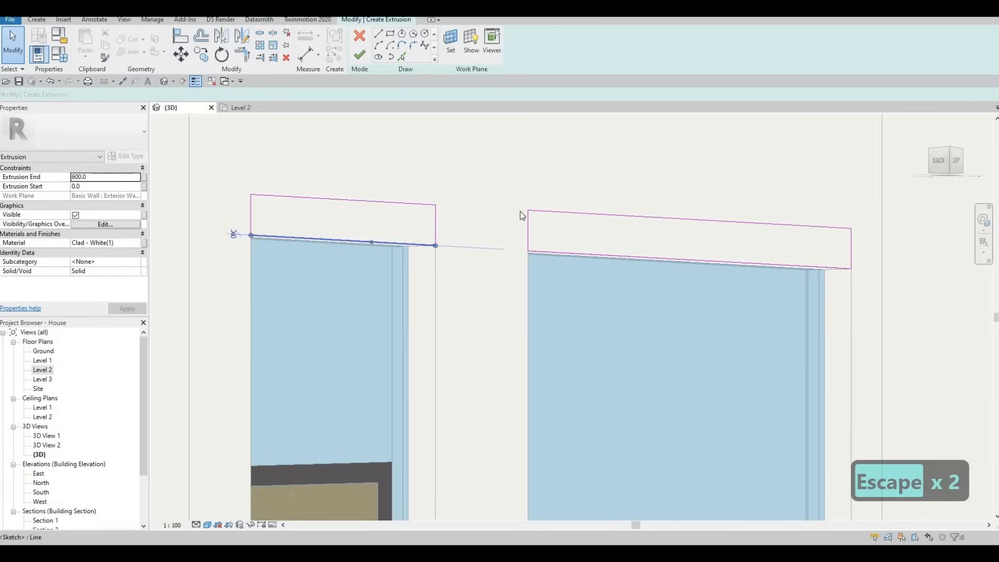
key("Escape")
- Set the height of the rectangle above the balcony door to 200 mm
left_click(625, 216)
middle_click_drag(859, 247, 663, 264)
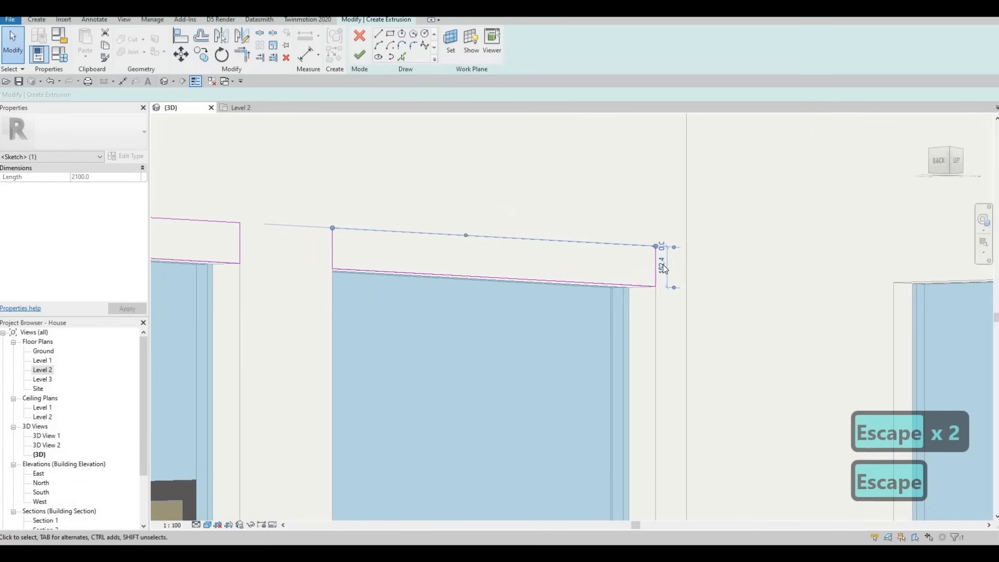
left_click(661, 265)
type("20")
key("Return")
key("Escape")
key("Escape")
scroll(664, 269, "down", 2)
key("a")
key("l")
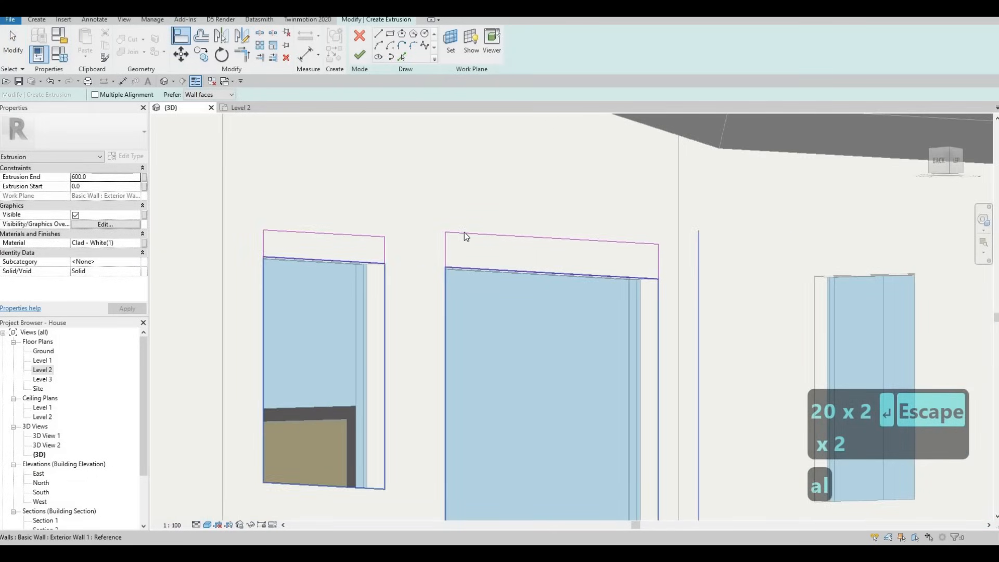
key("Escape")
key("Escape")
key("a")
key("l")
key("Escape")
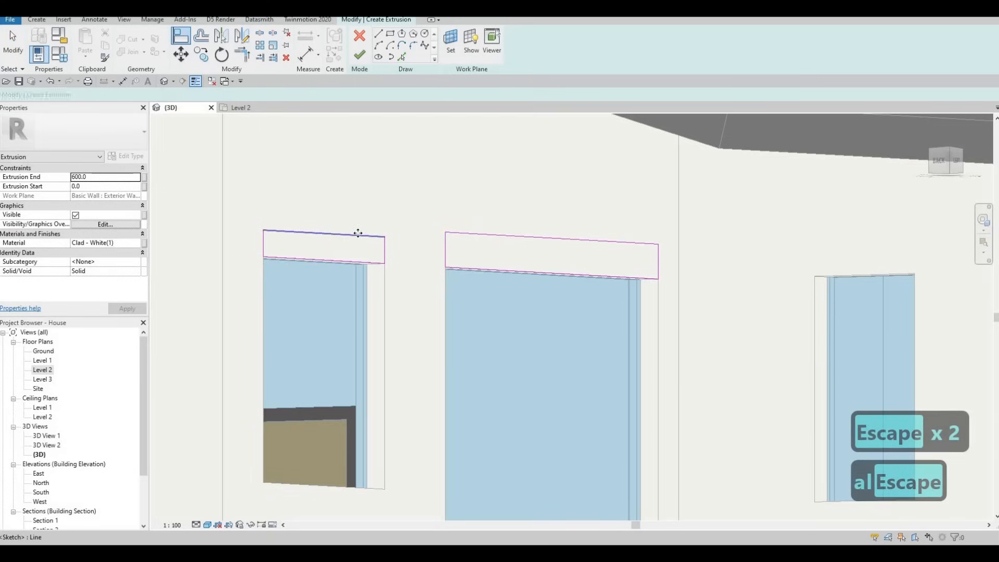
- Set the height of the rectangle above the small window to 200 mm and finish the extrusion
left_click(358, 234)
left_click(395, 251)
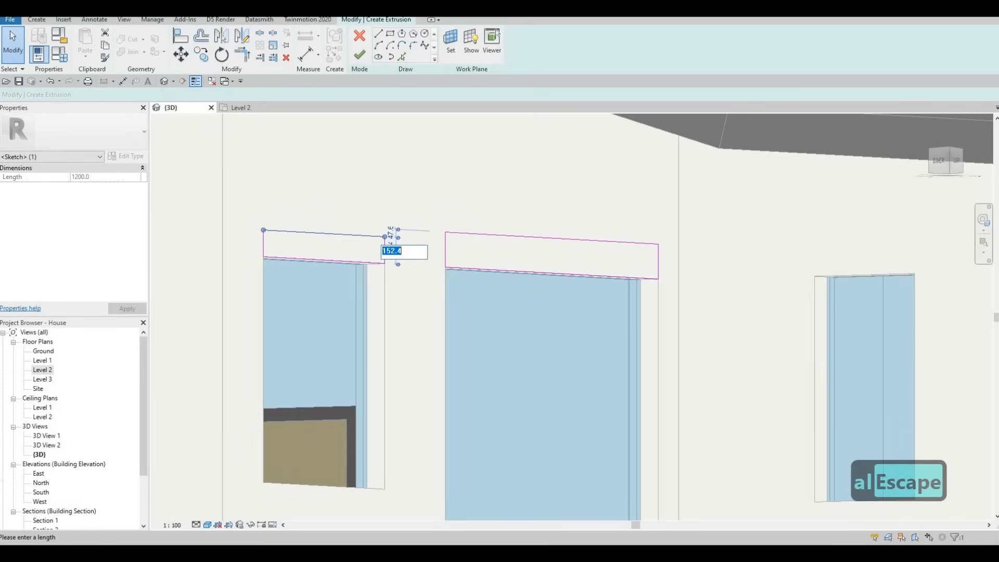
type("200")
key("Return")
key("Escape")
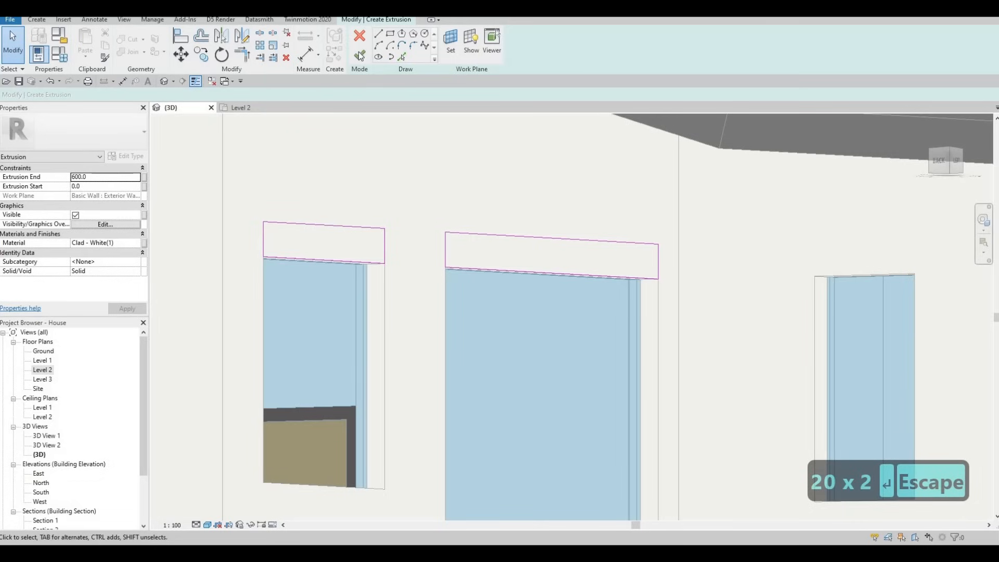
left_click(359, 54)
- Start another extrusion and set its work plane to the exterior wall with the single window beside the balcony
mouse_move(475, 215)
middle_mouse_down("shift")
mouse_move(458, 177)
mouse_move(384, 92)
middle_mouse_up("shift")
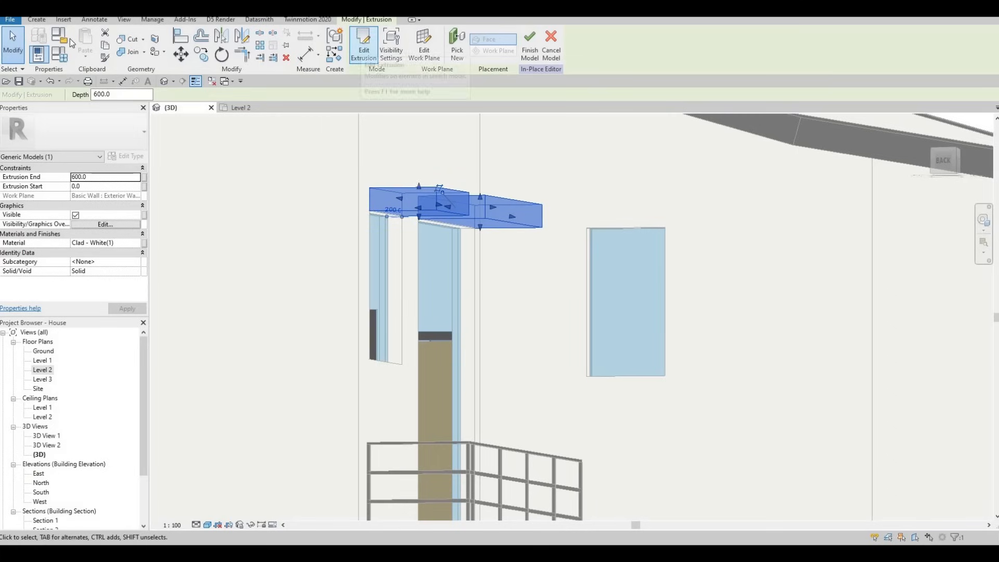
key("Escape")
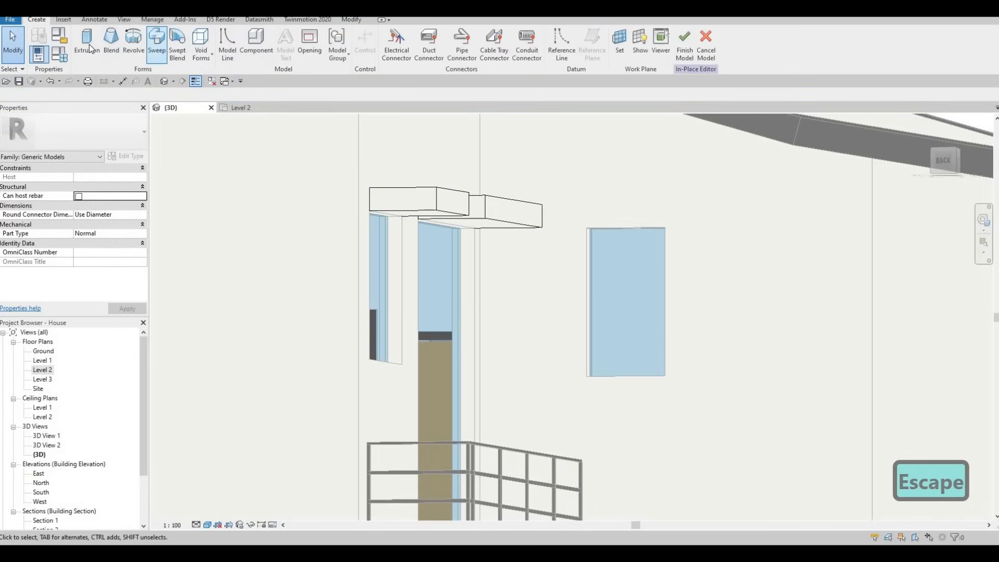
left_click(86, 44)
left_click(457, 49)
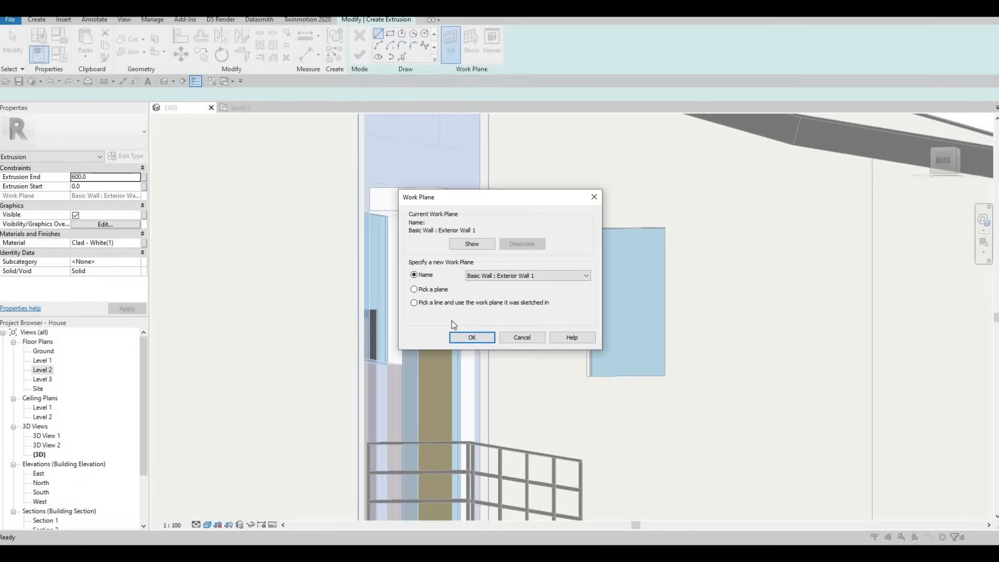
left_click(471, 337)
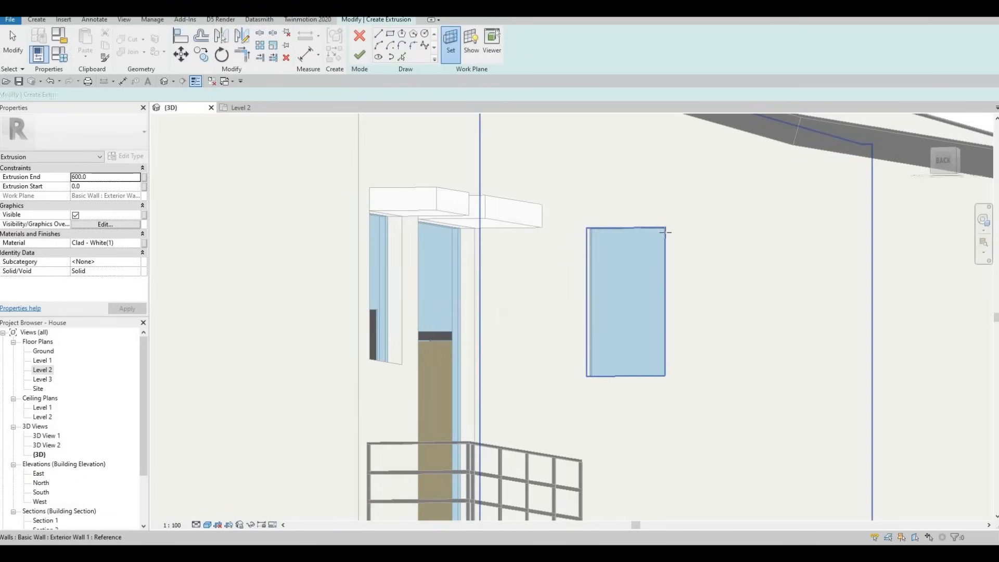
scroll(441, 221, "down", 2)
middle_click_drag(441, 221, 416, 225)
left_click(435, 198)
- Sketch a rectangle about 700 mm wide along the top edge of the single window beside the balcony
scroll(436, 196, "up", 2)
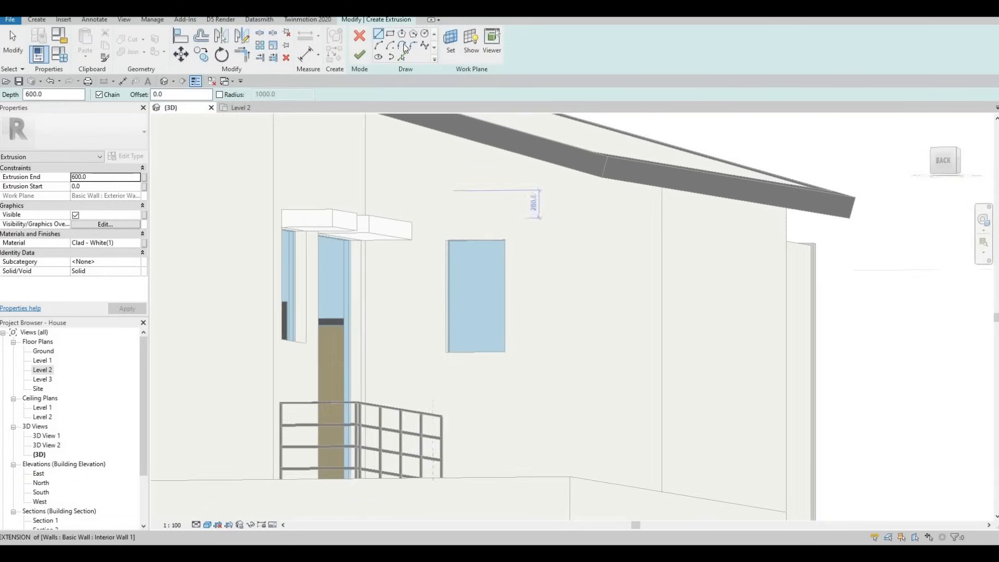
scroll(422, 167, "up", 3)
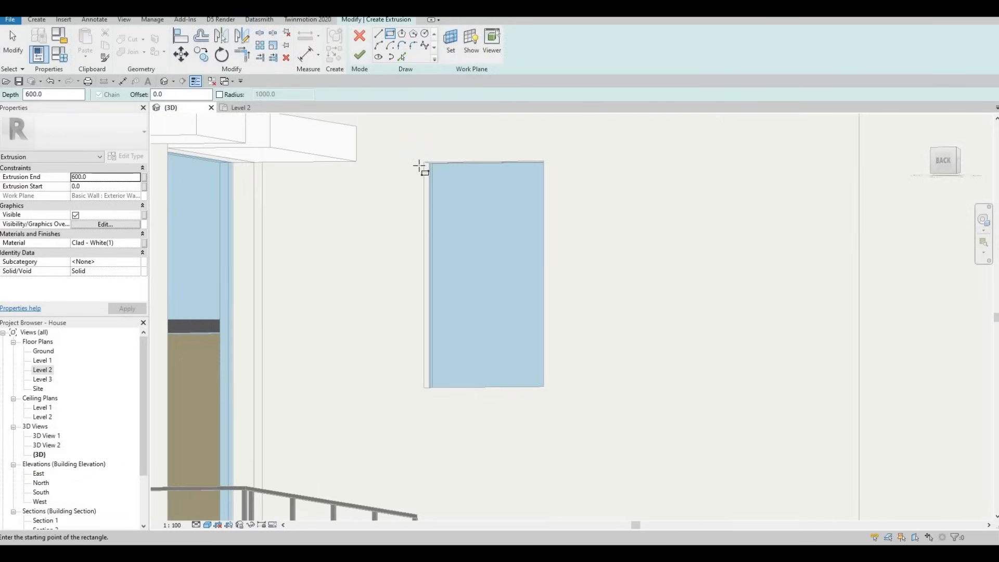
left_click(423, 161)
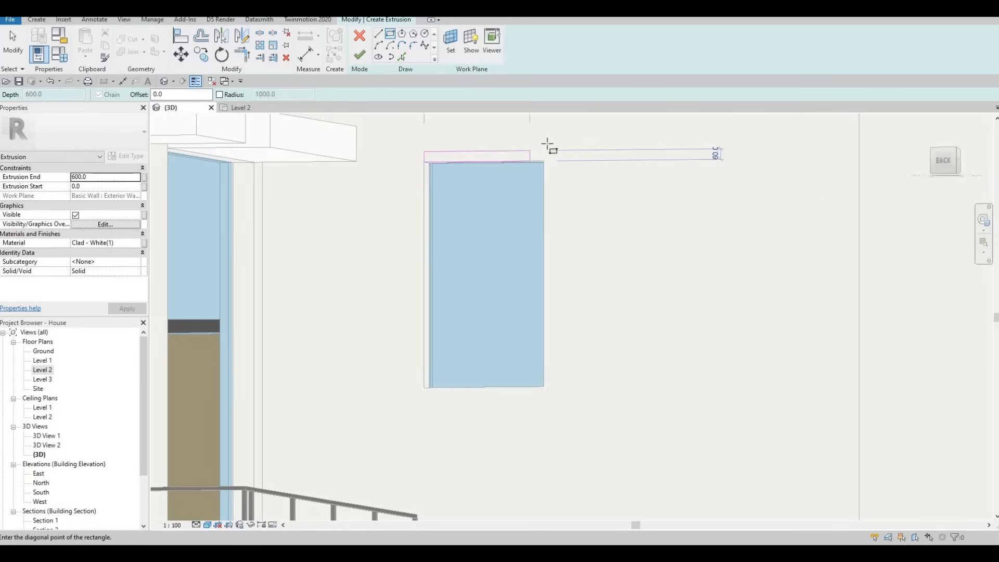
left_click(519, 151)
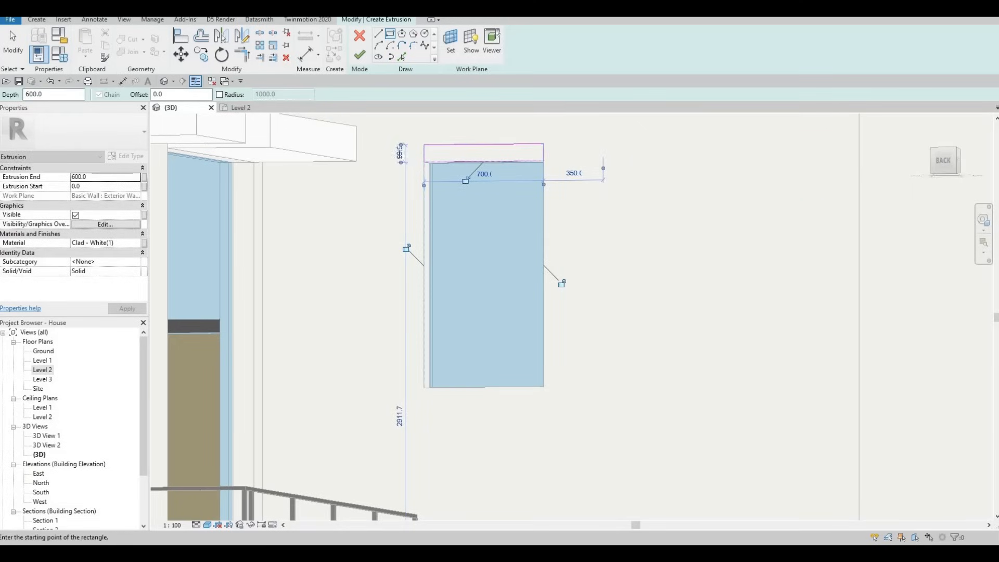
type("200")
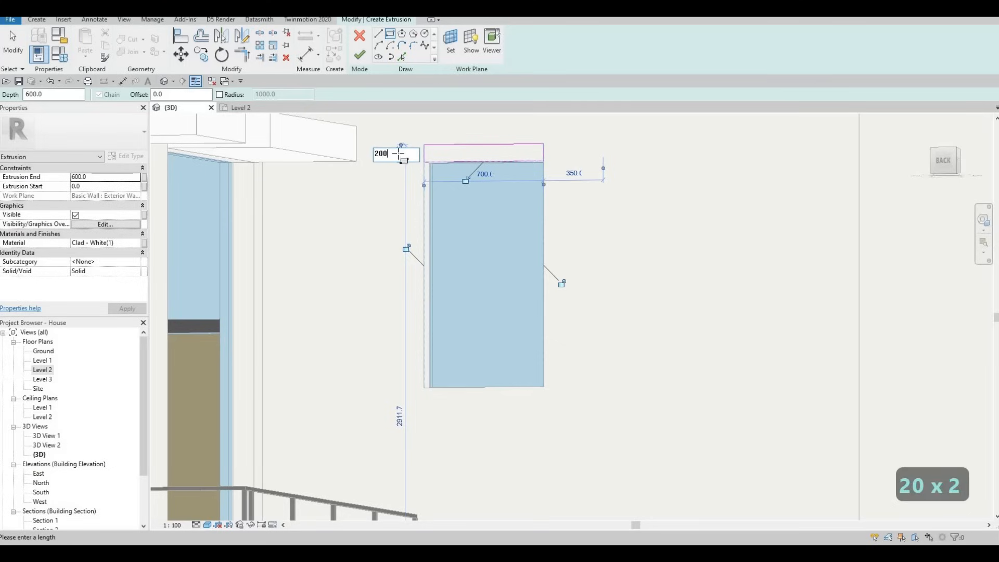
key("Return")
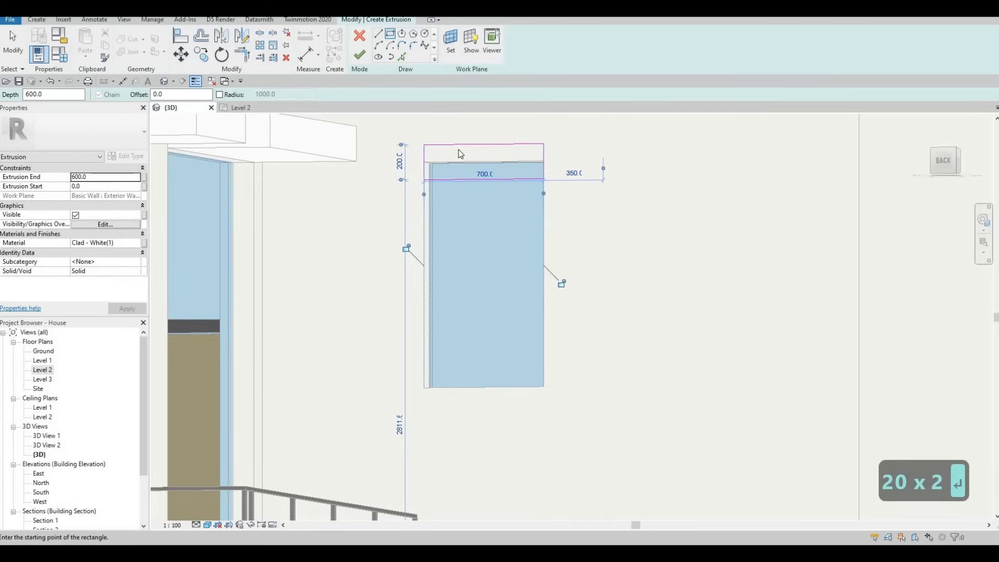
key("ctrl+z")
- Raise the rectangle's upper edge above the single window to a 200 mm height, then finish the extrusion and the in-place model
key("Escape")
key("Escape")
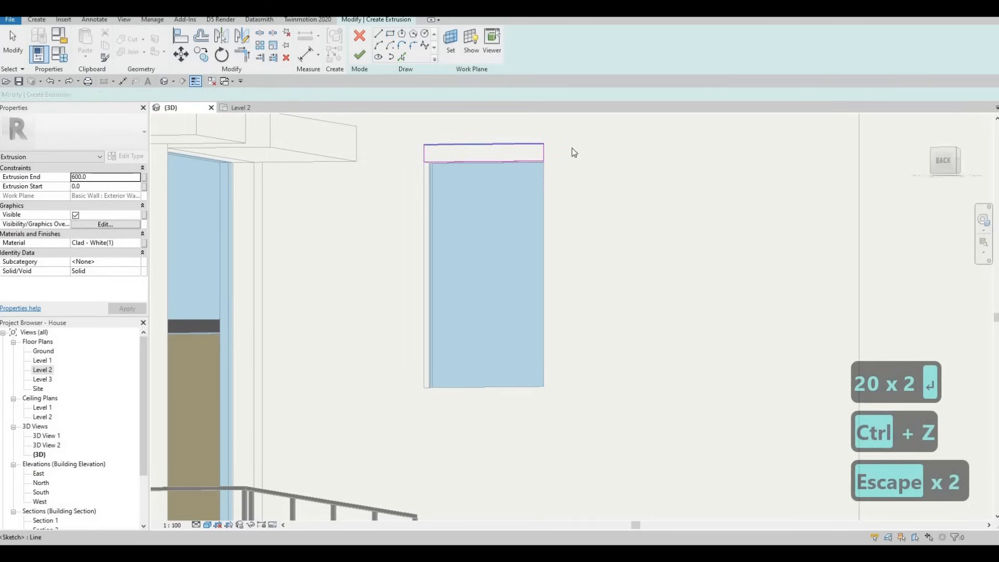
left_click(557, 151)
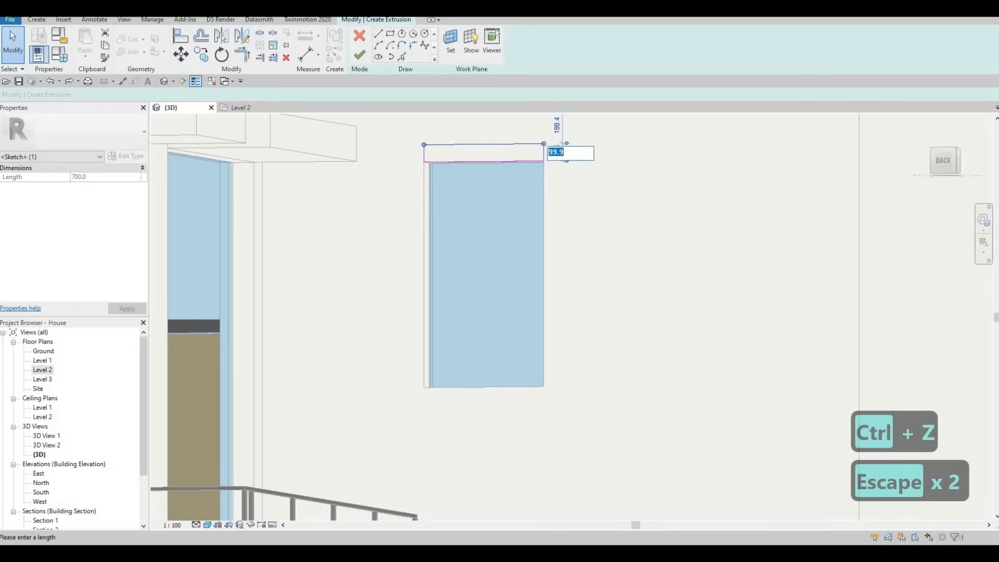
type("200")
key("Return")
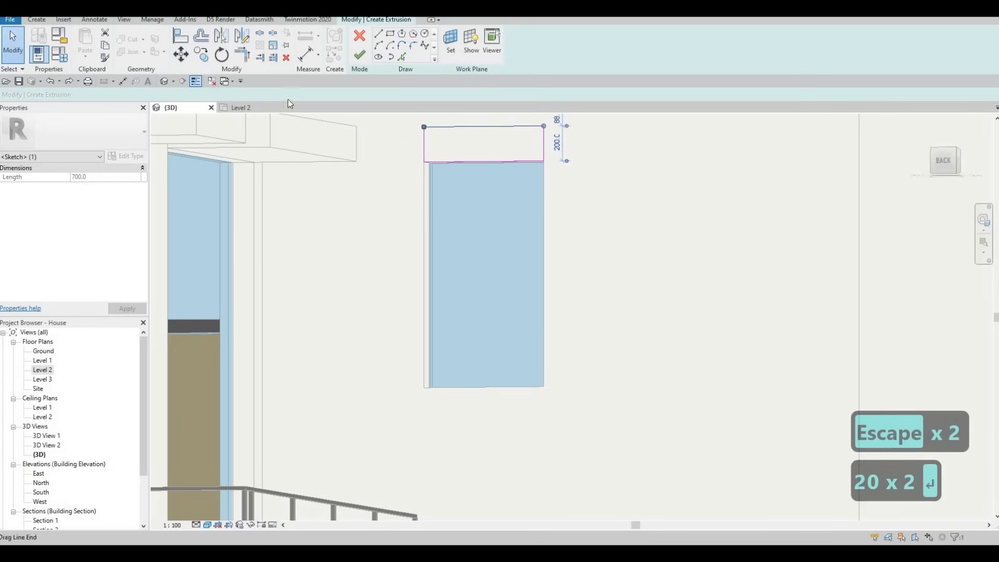
left_click(358, 58)
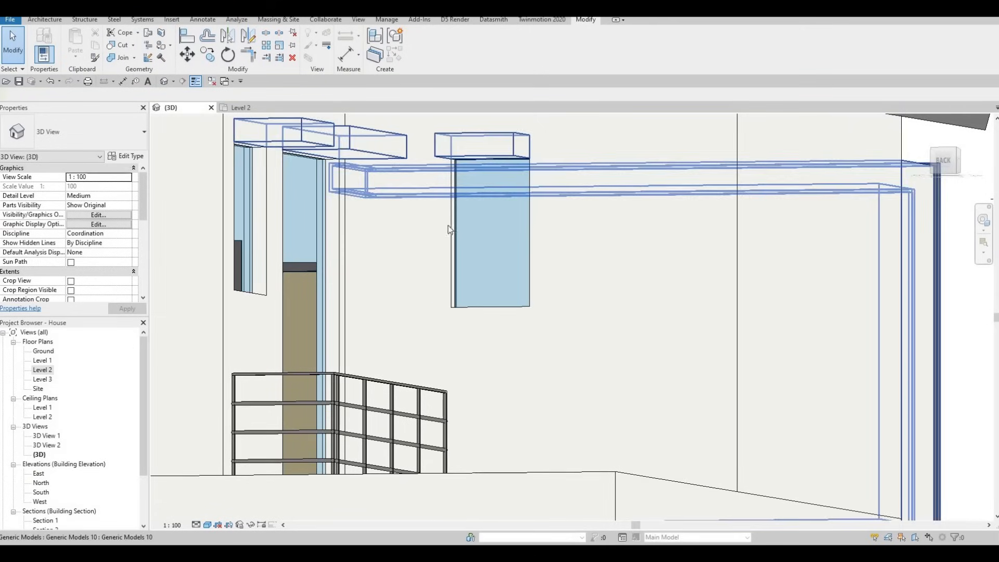
- Reopen the in-place generic model for editing and copy the material name of the sweep framing the corner window
middle_click_drag(448, 226, 638, 285, "shift")
key("Escape")
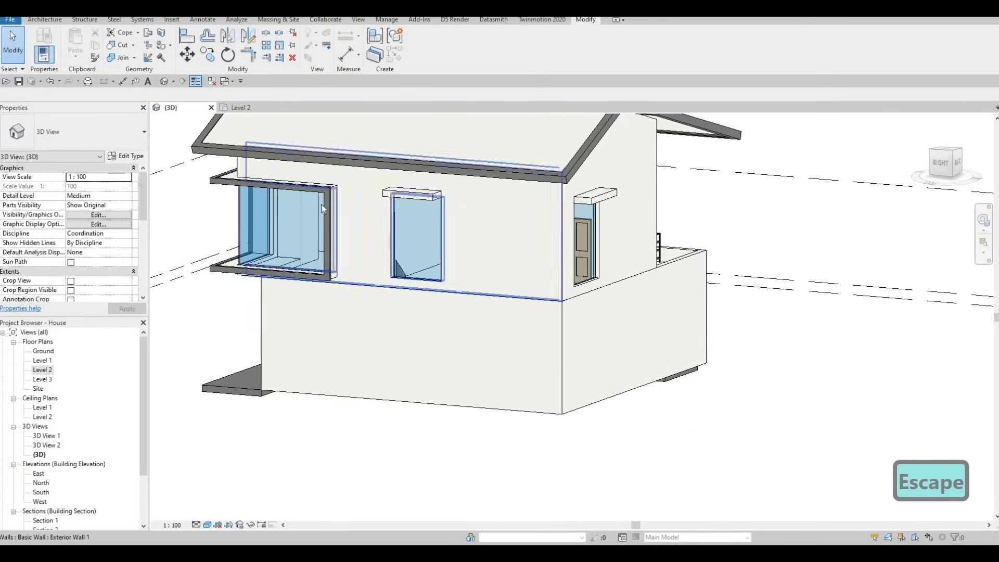
double_click(268, 186)
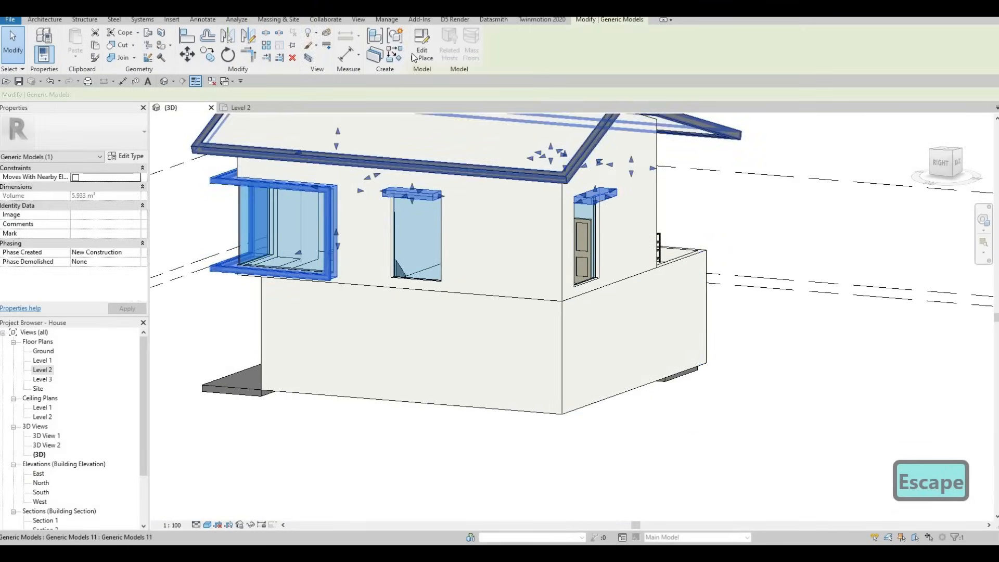
left_click(268, 187)
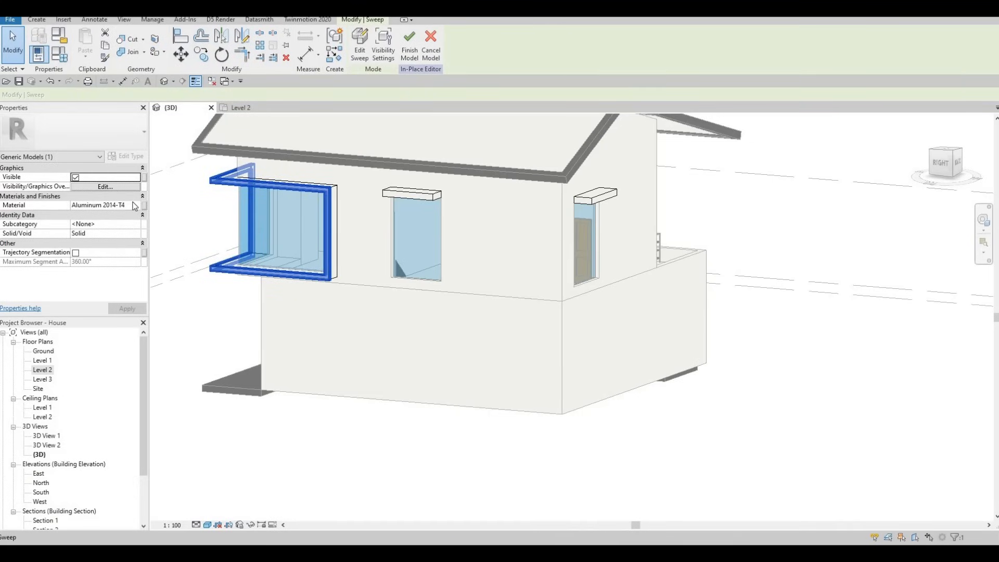
left_click(136, 206)
left_click(136, 206)
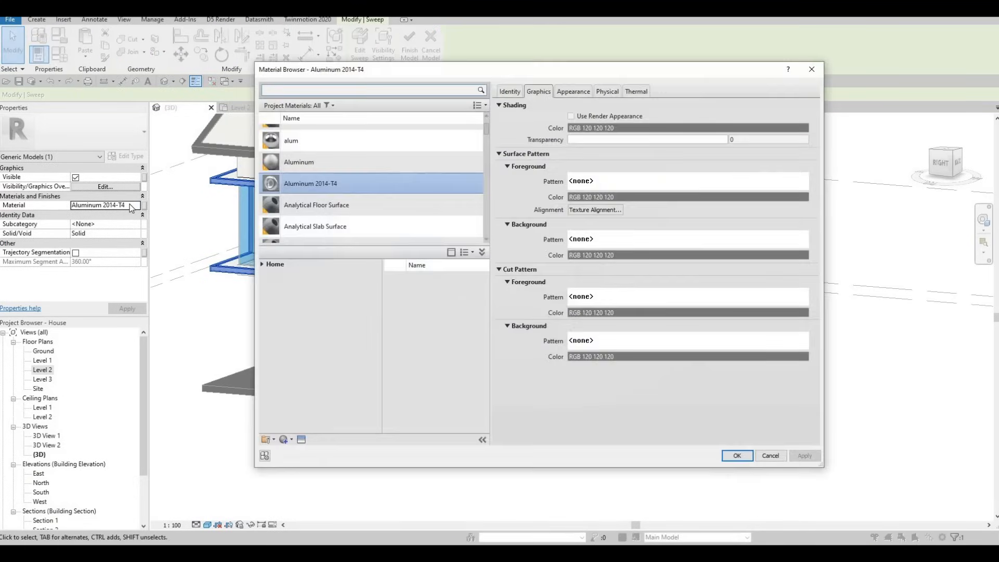
key("Escape")
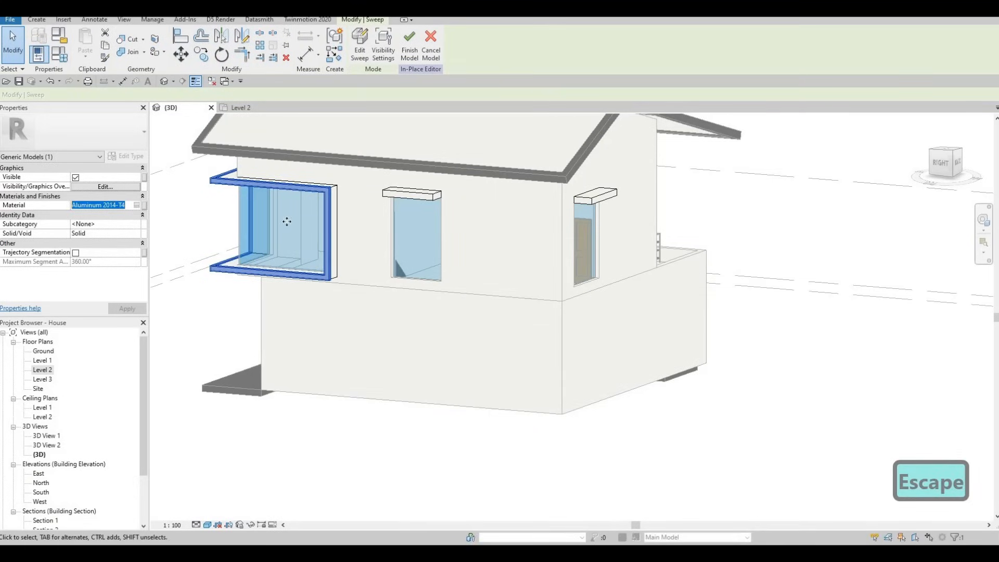
key("ctrl+c")
key("Escape")
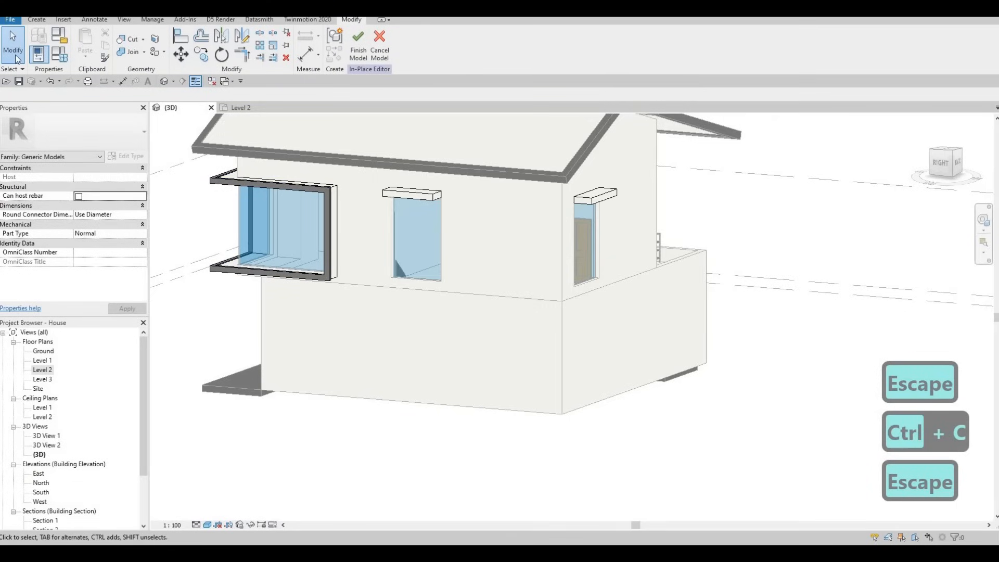
- Start a sweep and pick the outer top edges of the canopy above the window beside the corner window as its path
left_click(36, 20)
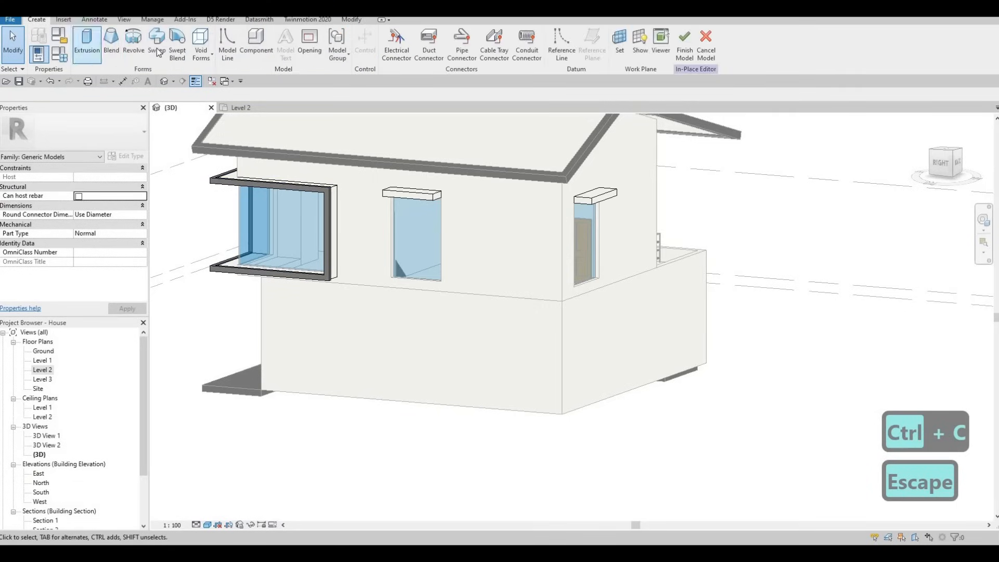
left_click(158, 43)
scroll(399, 183, "up", 4)
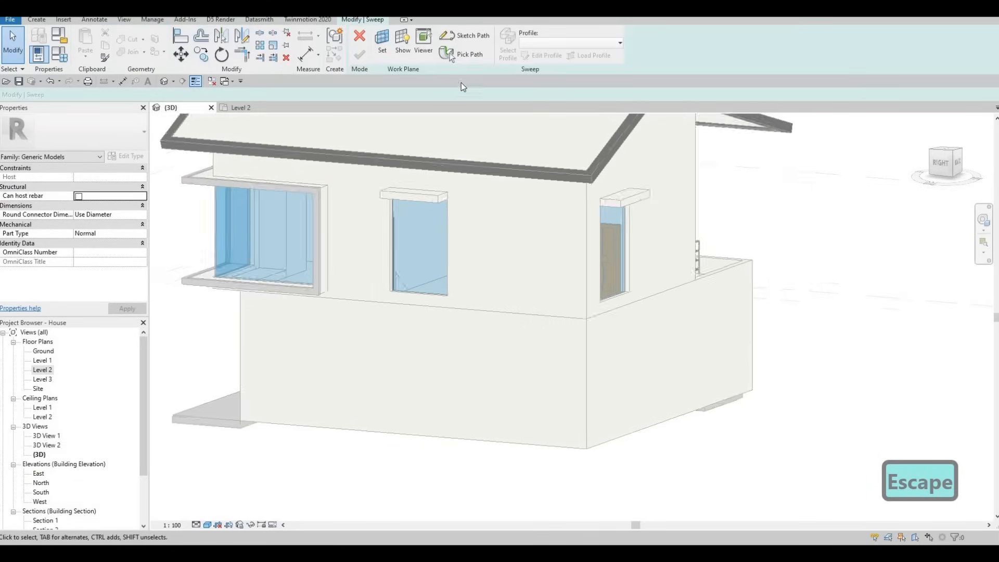
scroll(478, 196, "up", 2)
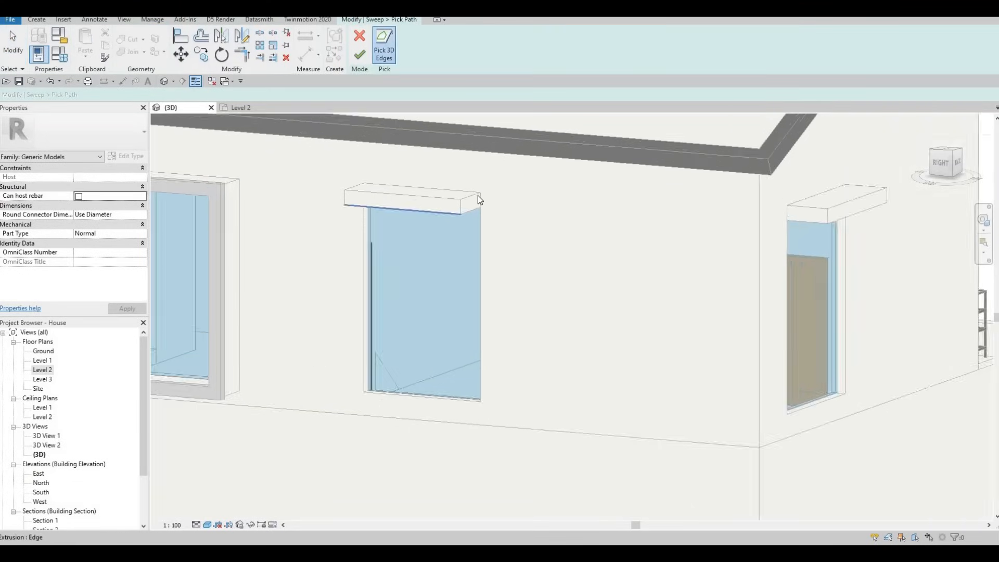
left_click(456, 198)
left_click(359, 55)
- With material Aluminum 2014-T4, sketch a sweep profile rectangle about 160 mm wide and 200 mm high against the canopy's side face
left_click(536, 56)
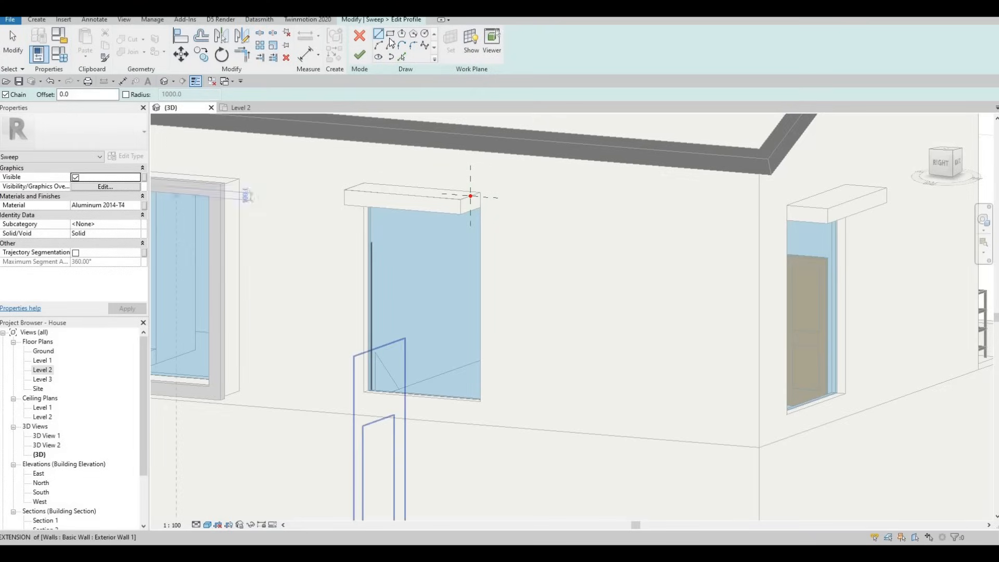
scroll(473, 196, "up", 5)
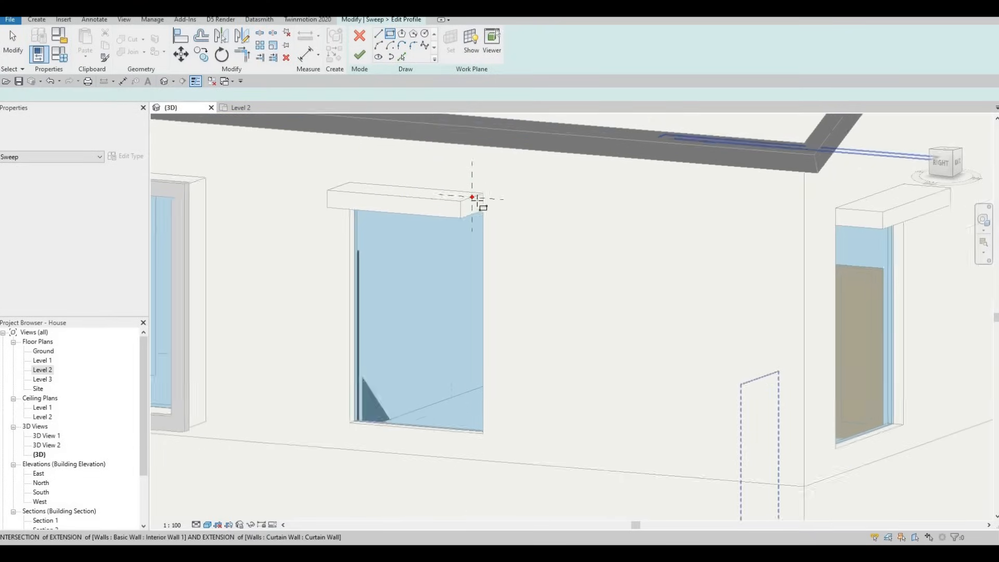
left_click(479, 229)
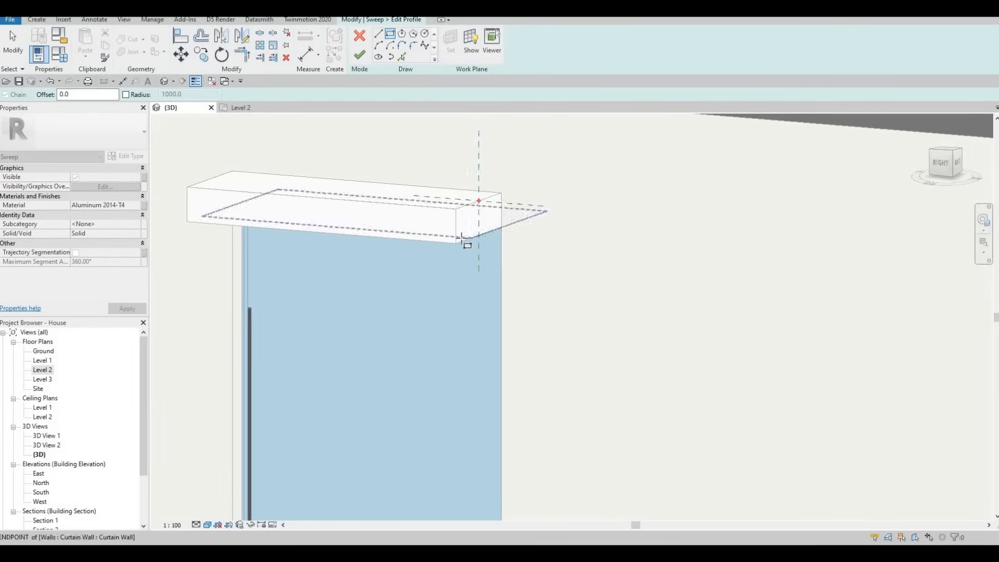
left_click(453, 235)
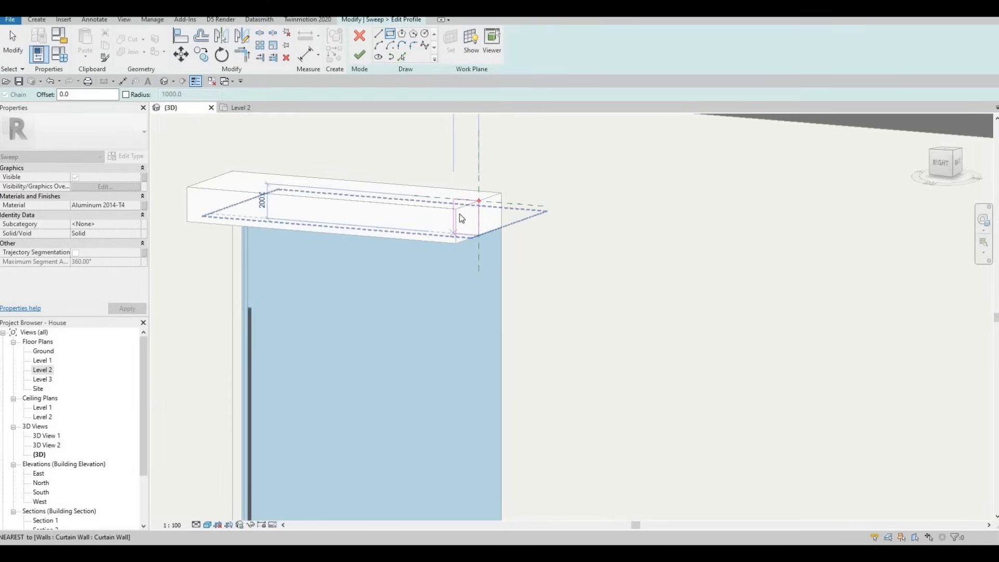
key("Escape")
key("Escape")
- Set the profile rectangle's width to 50 mm by moving its inner vertical line
left_click(454, 213)
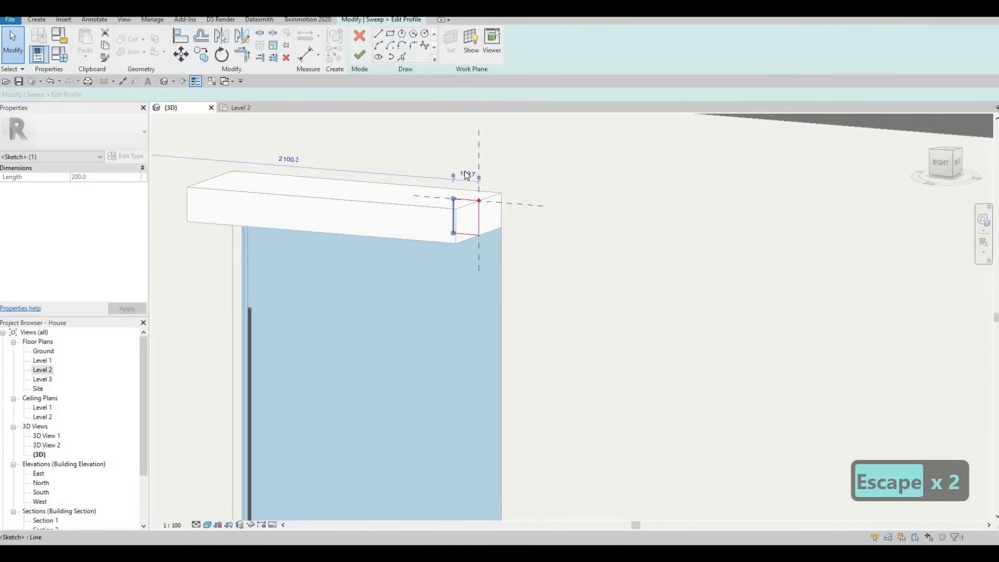
middle_click_drag(331, 221, 371, 211)
scroll(371, 211, "down", 3)
middle_click_drag(155, 197, 490, 293)
scroll(490, 292, "down", 2)
scroll(437, 286, "up", 2)
middle_click_drag(276, 289, 460, 290)
scroll(426, 284, "up", 2)
middle_click_drag(650, 286, 303, 299)
scroll(702, 281, "down", 1)
middle_click_drag(722, 279, 367, 288)
scroll(367, 290, "up", 2)
scroll(368, 292, "up", 1)
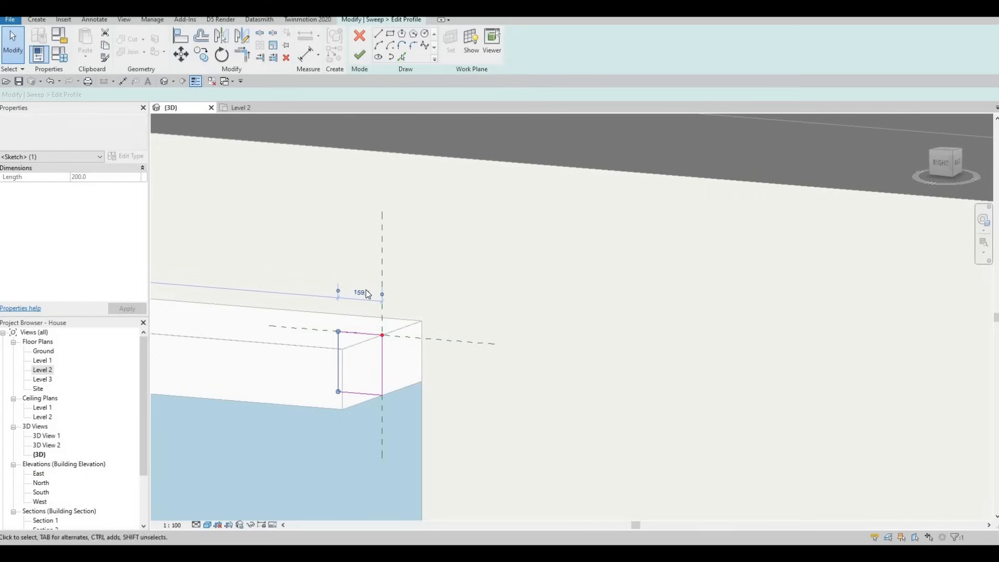
type("50")
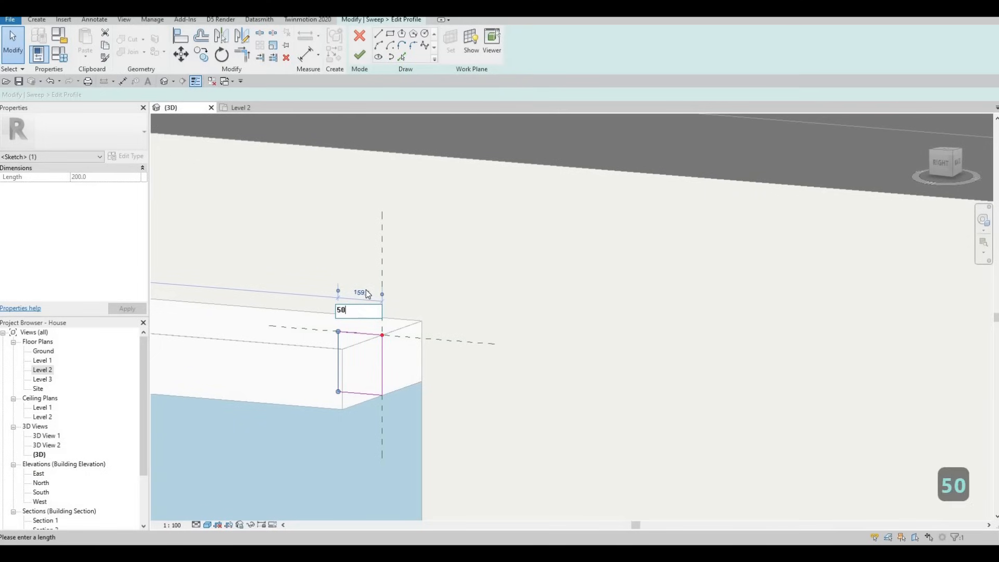
key("Return")
- Add lines offset 25 mm outward from the top, bottom and outer side of the profile rectangle
scroll(179, 328, "down", 2)
middle_click_drag(162, 312, 331, 298)
scroll(330, 298, "down", 1)
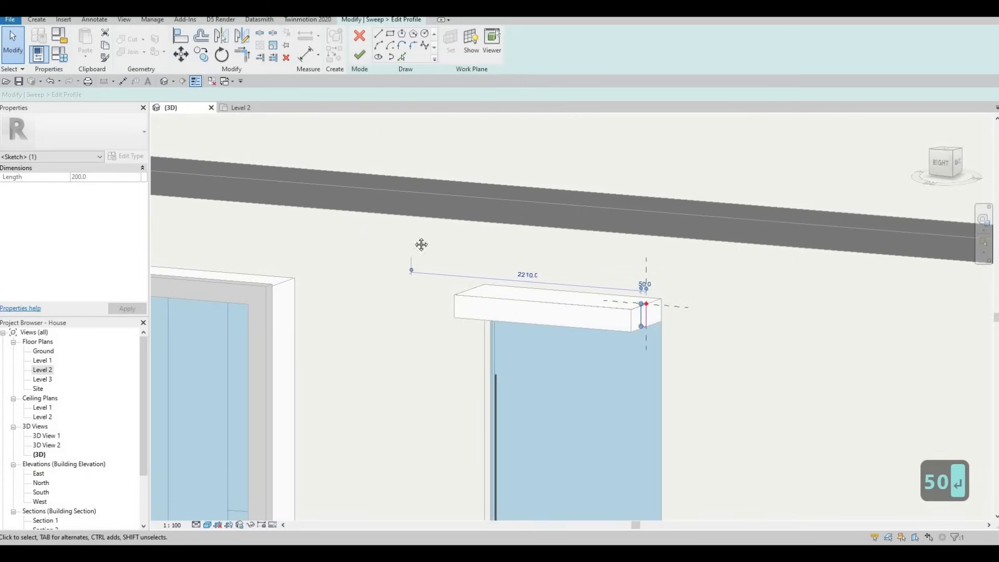
middle_click_drag(521, 306, 409, 302)
scroll(526, 300, "up", 4)
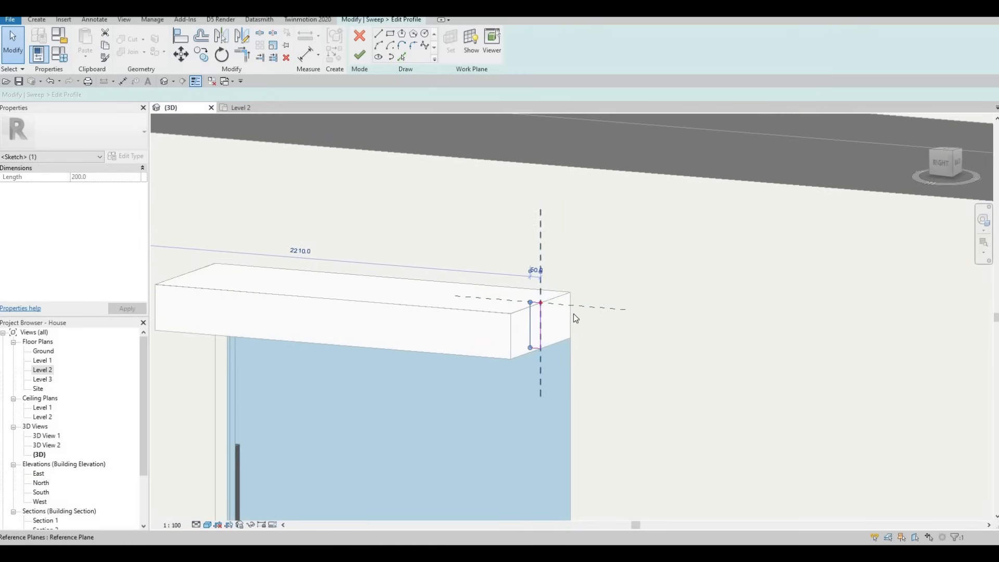
left_click(541, 322)
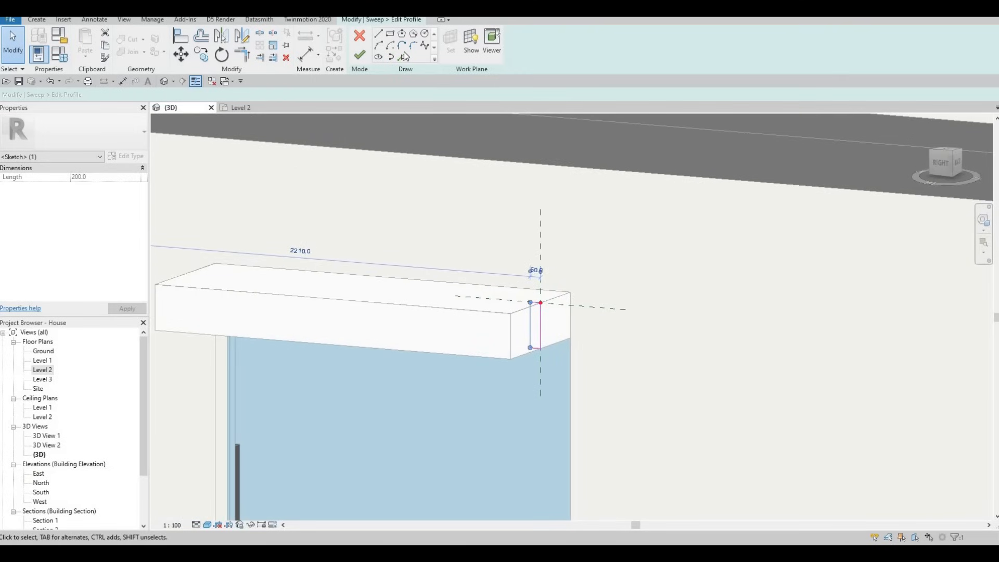
key("Escape")
left_click_drag(65, 94, 2, 92)
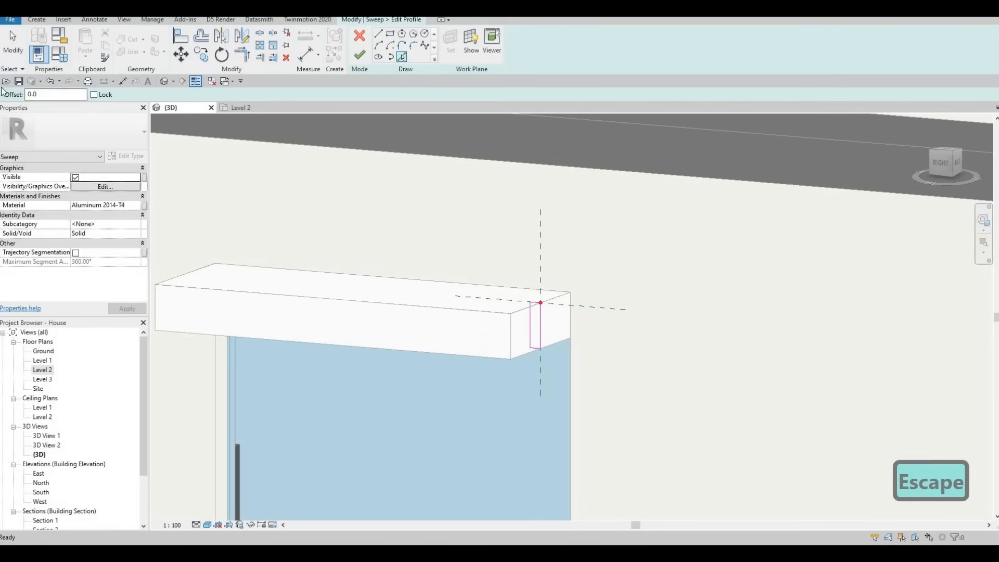
type("25")
key("Return")
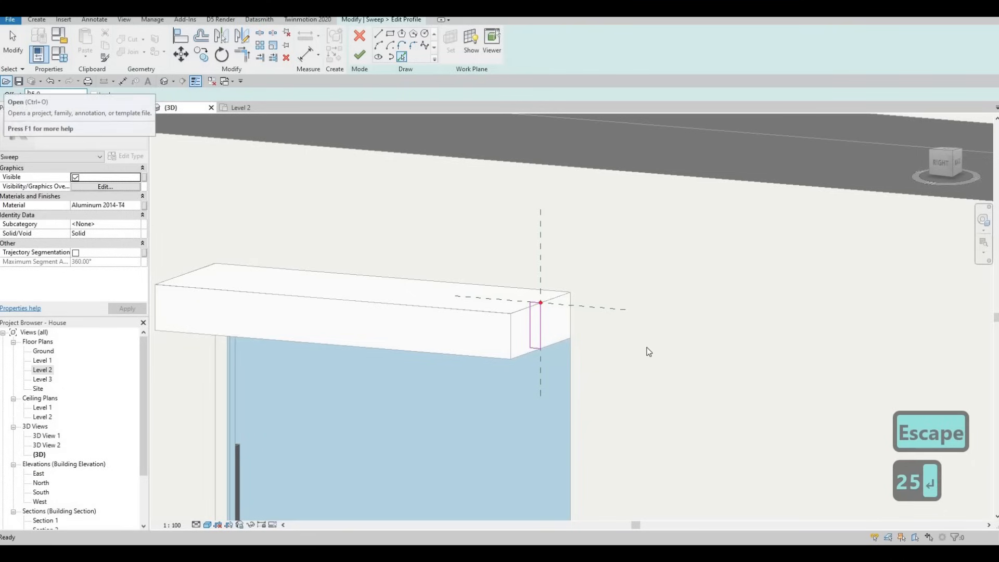
scroll(521, 325, "up", 2)
scroll(461, 257, "up", 2)
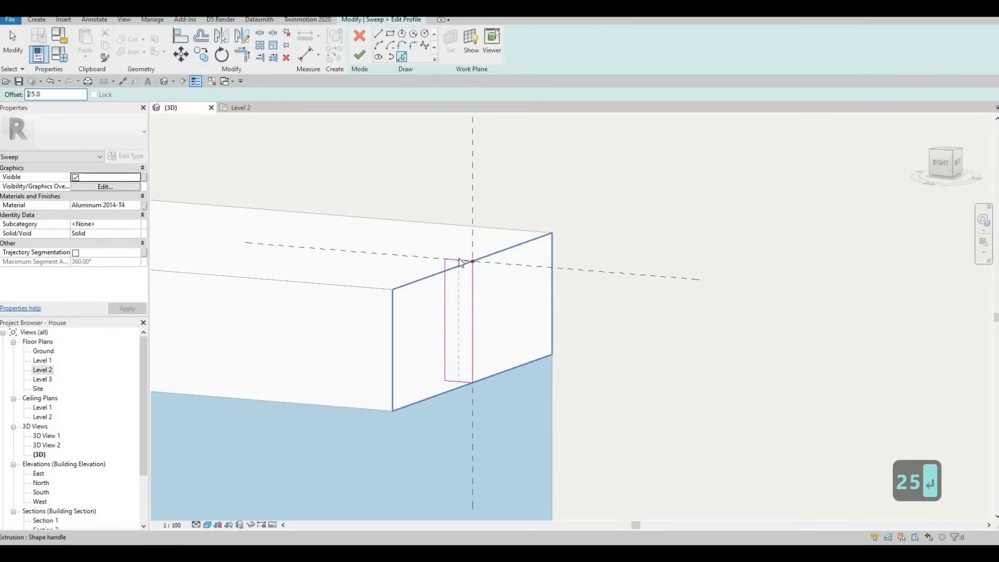
left_click(479, 293)
left_click(453, 381)
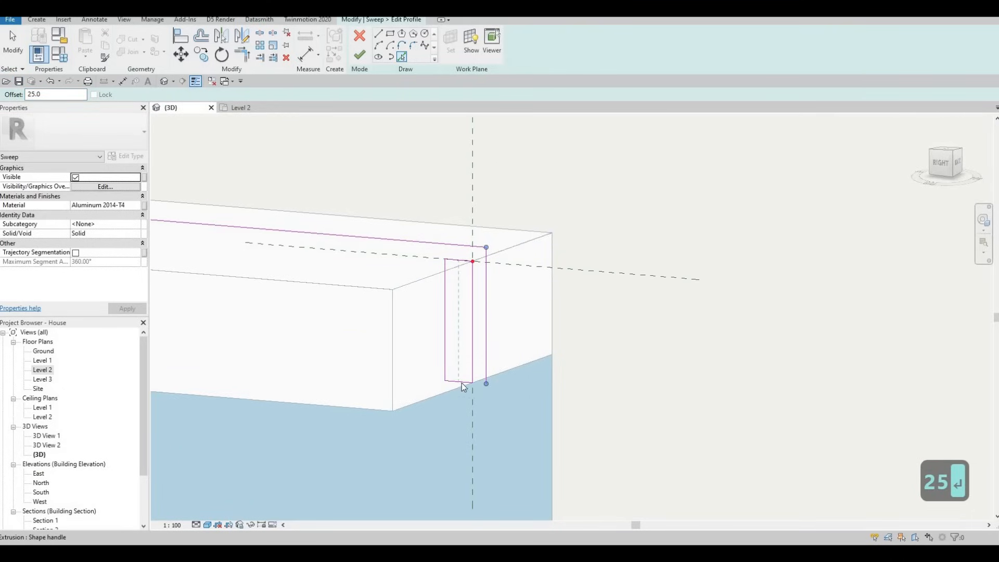
mouse_move(464, 386)
middle_mouse_down("shift")
mouse_move(482, 347)
mouse_move(456, 385)
middle_mouse_up("shift")
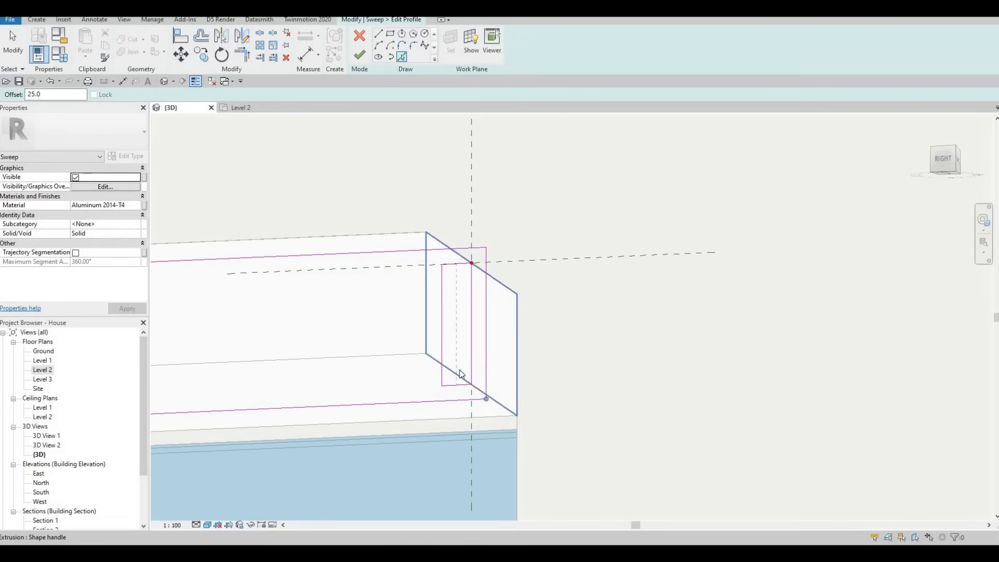
- Trim the upper and lower offset lines to corners with the profile's inner vertical line
key("Escape")
key("Escape")
key("Escape")
key("t")
key("r")
left_click(456, 251)
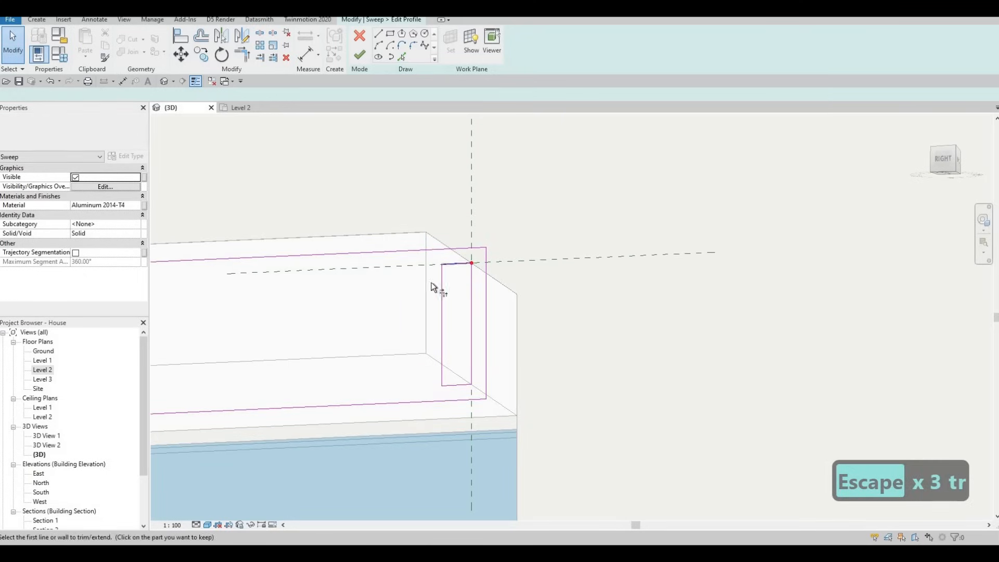
left_click(441, 282)
left_click(447, 365)
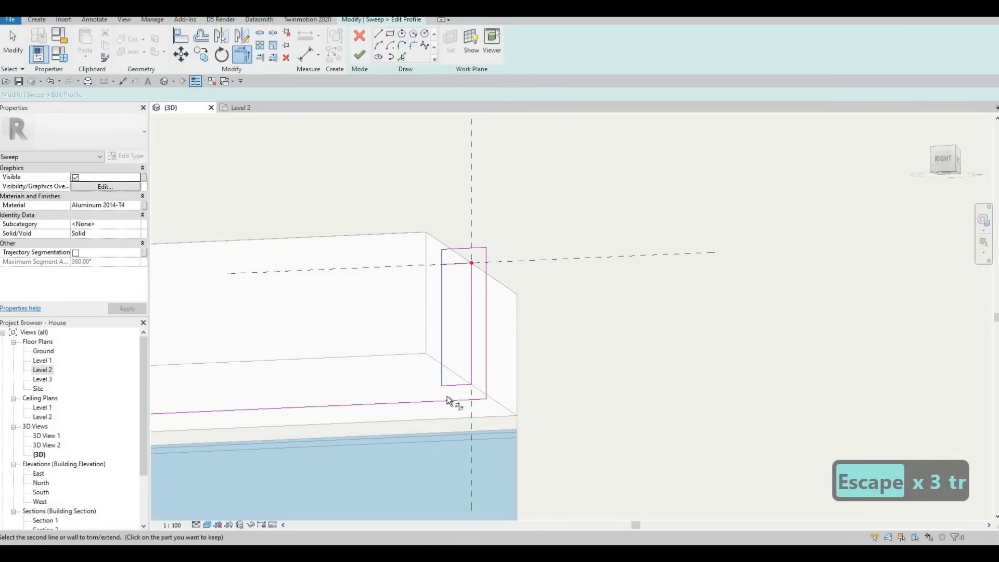
left_click(447, 400)
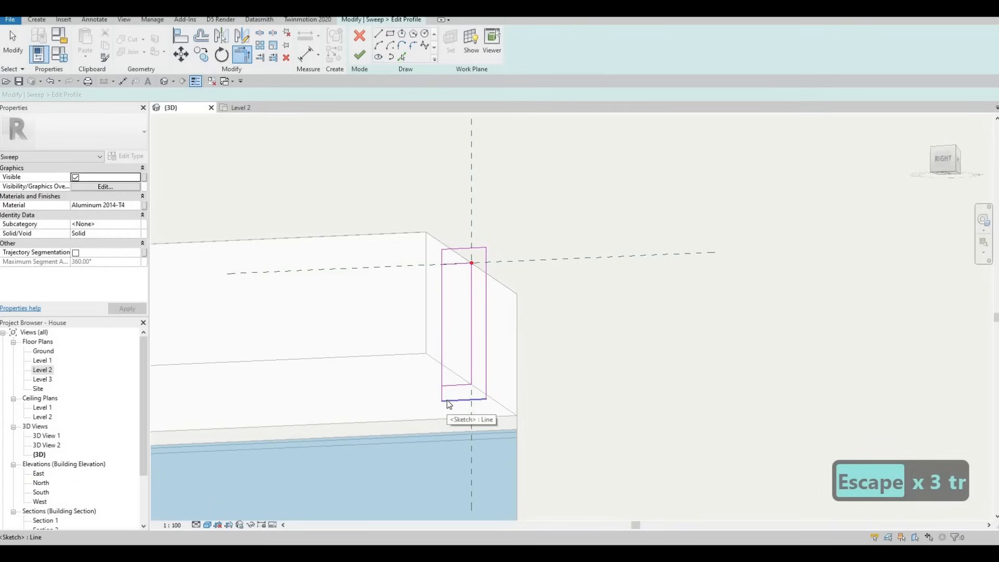
- Split the profile's inner vertical line at the flange lines, delete its middle segment to form a C-channel, and finish the sweep
key("Escape")
key("s")
key("l")
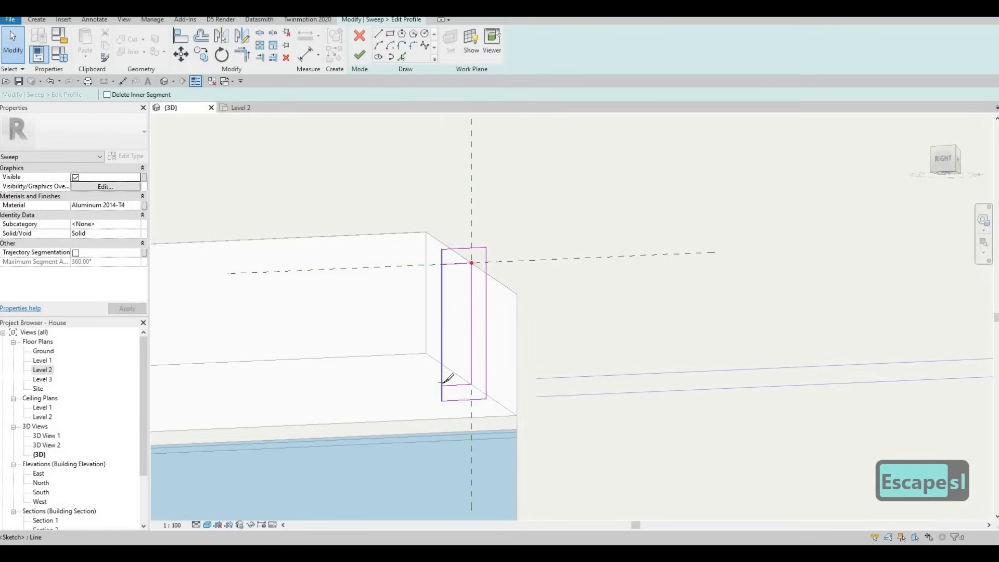
left_click(451, 320)
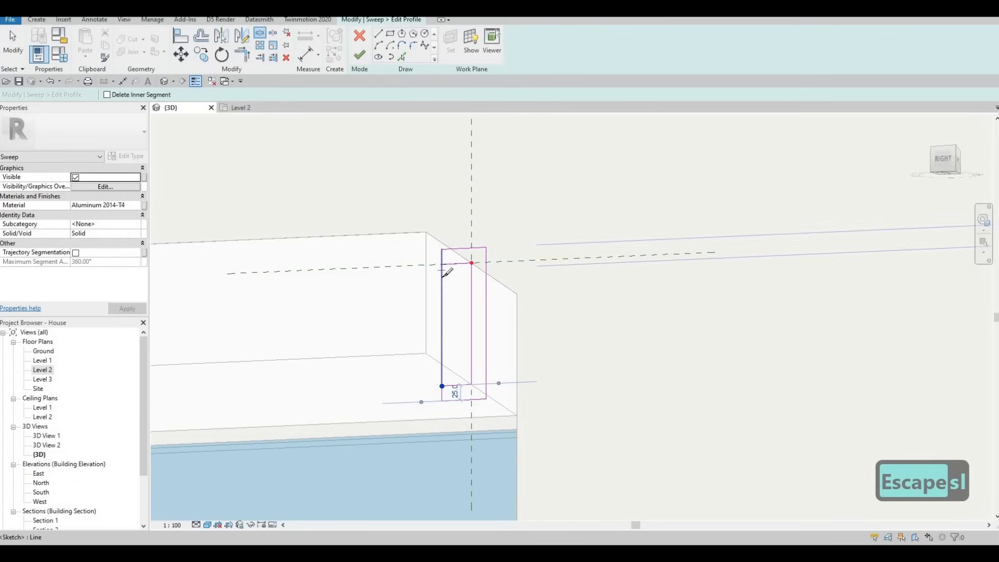
key("Escape")
key("Escape")
left_click(441, 289)
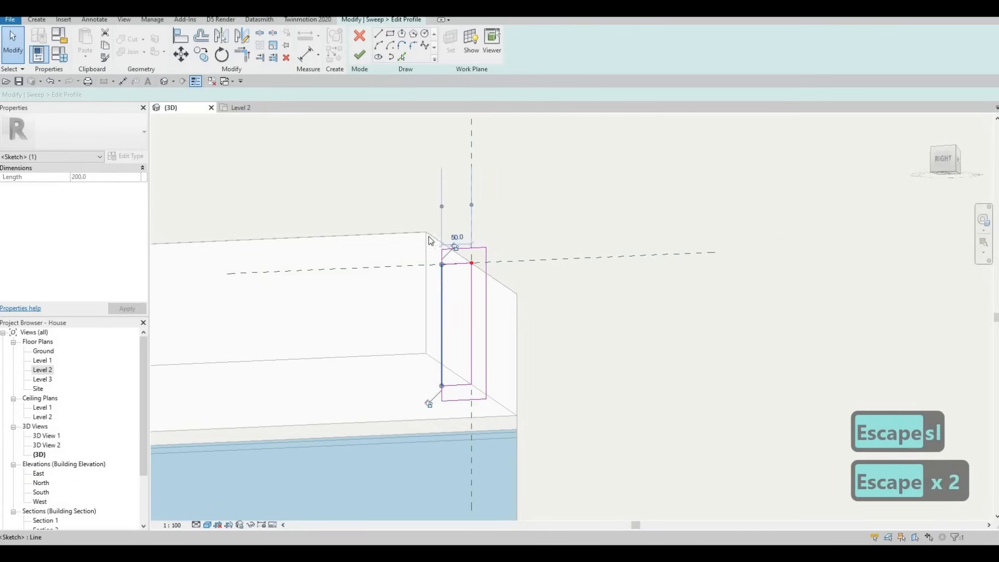
key("Delete")
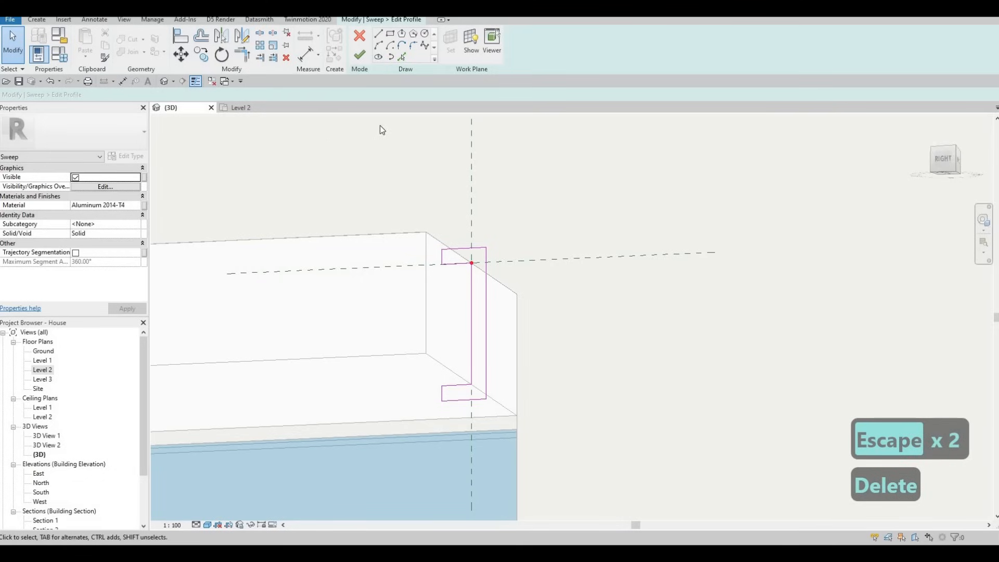
left_click(359, 54)
left_click(358, 55)
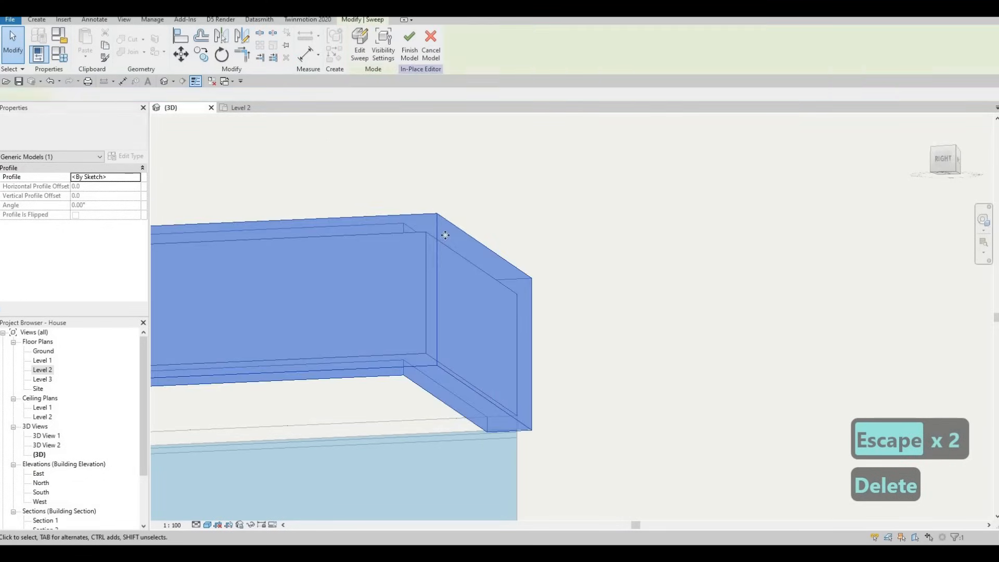
- Start a sweep on the canopy over the door and pick its top side and front edges as the path
scroll(446, 235, "down", 6)
middle_click_drag(422, 303, 399, 334, "shift")
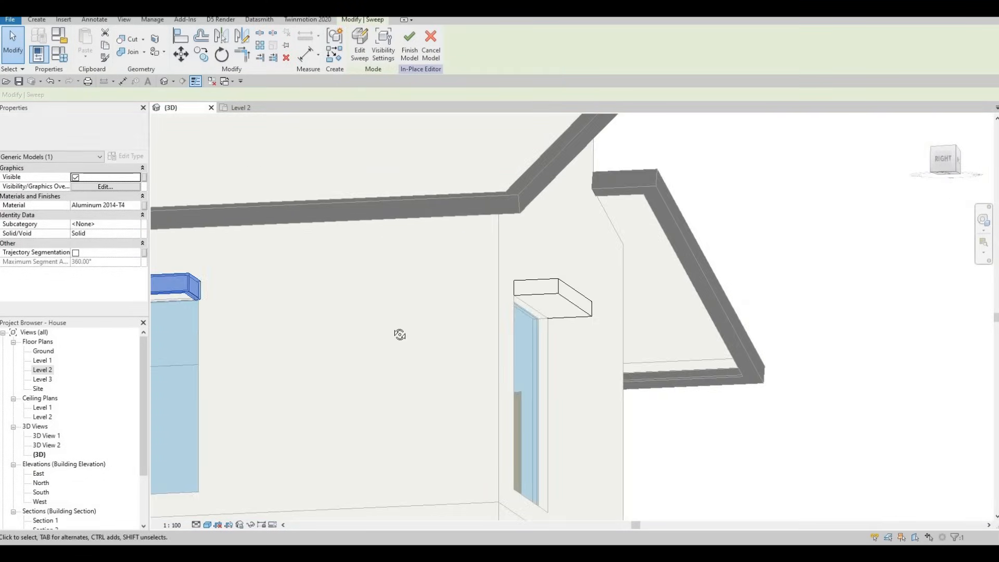
middle_click_drag(314, 350, 176, 379, "shift")
left_click(41, 21)
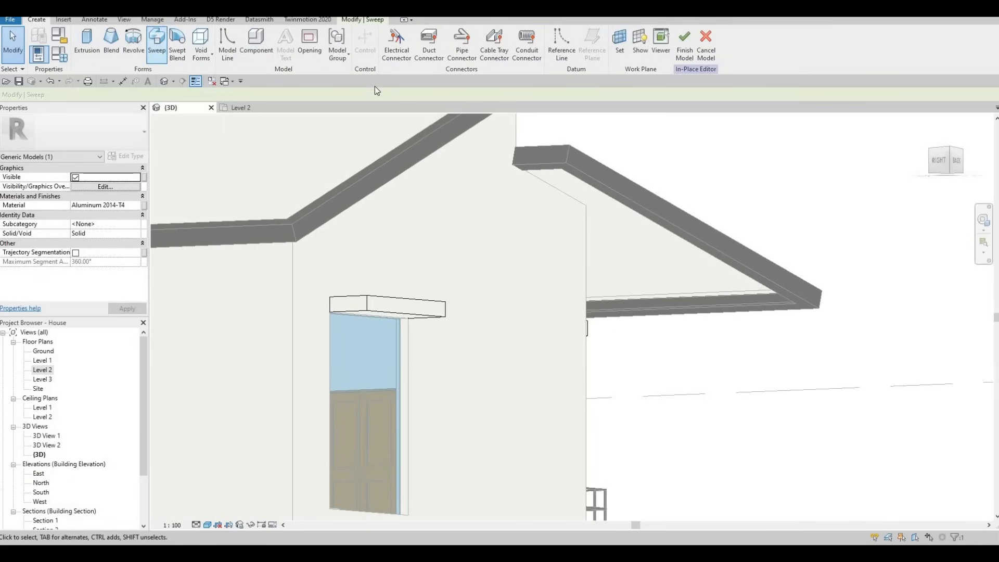
left_click(467, 59)
middle_click_drag(339, 313, 330, 352, "shift")
left_click(333, 357)
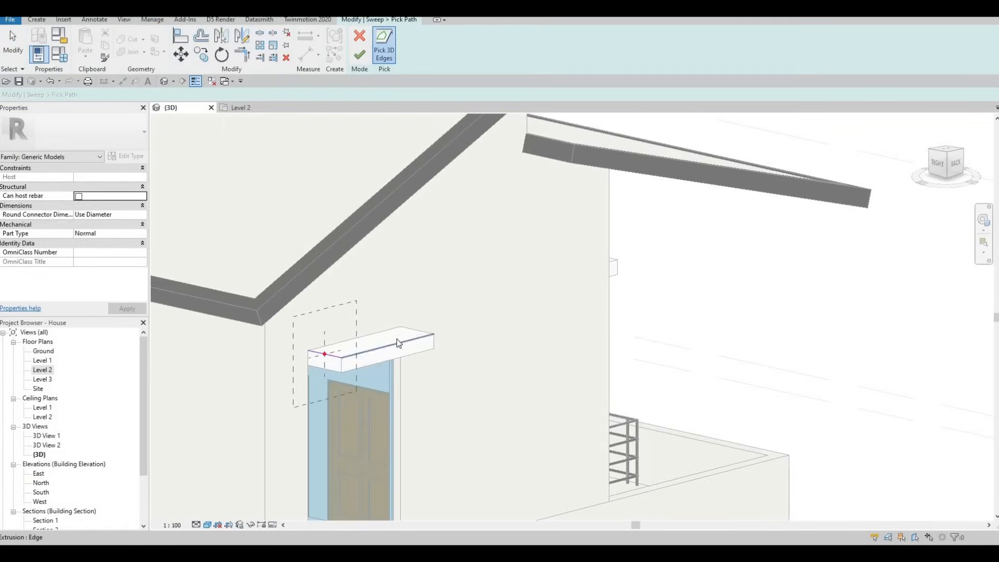
left_click(360, 55)
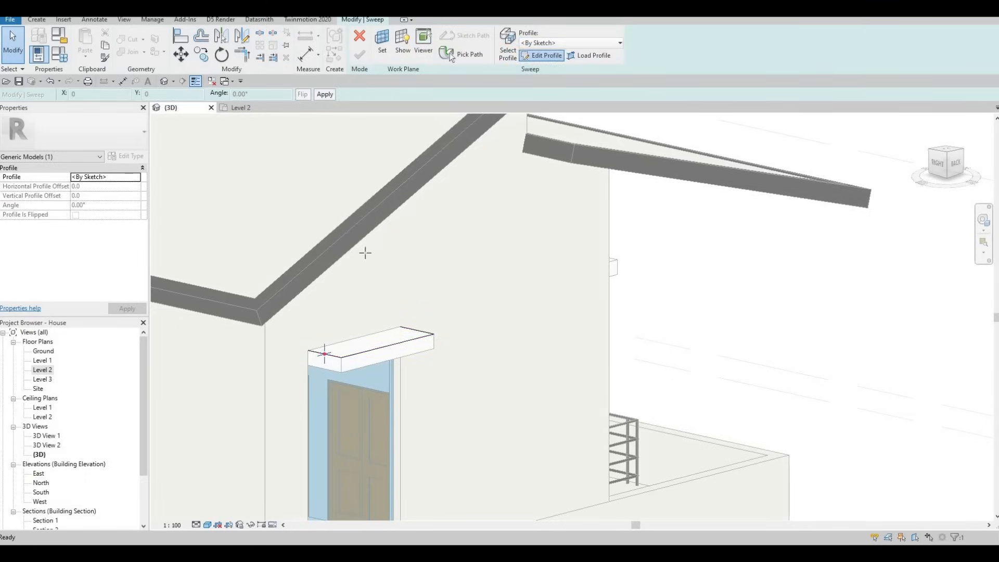
- Sketch a sweep profile rectangle about 133 mm wide and 200 mm high against the door canopy's side face
left_click(542, 55)
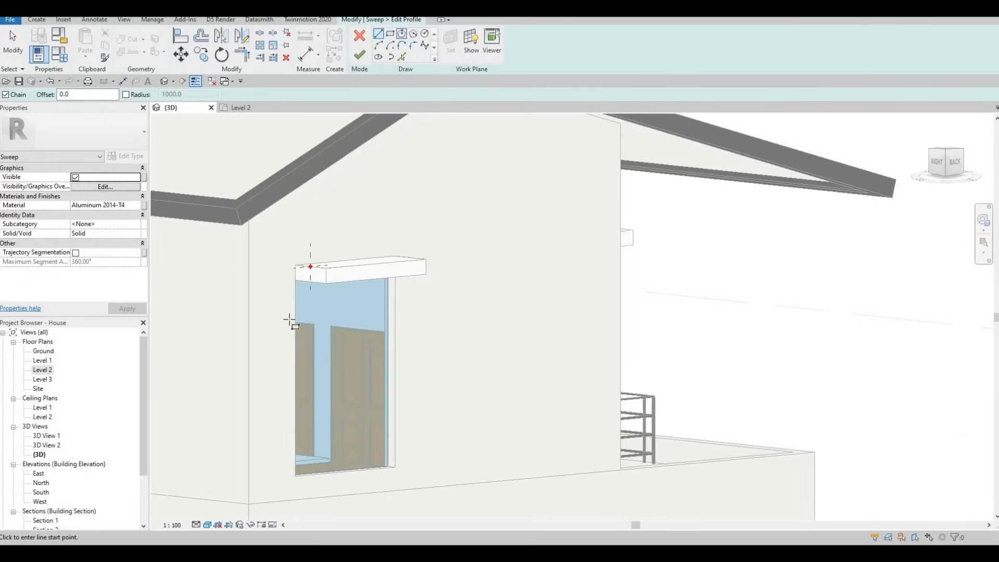
key("r")
key("c")
scroll(319, 239, "up", 5)
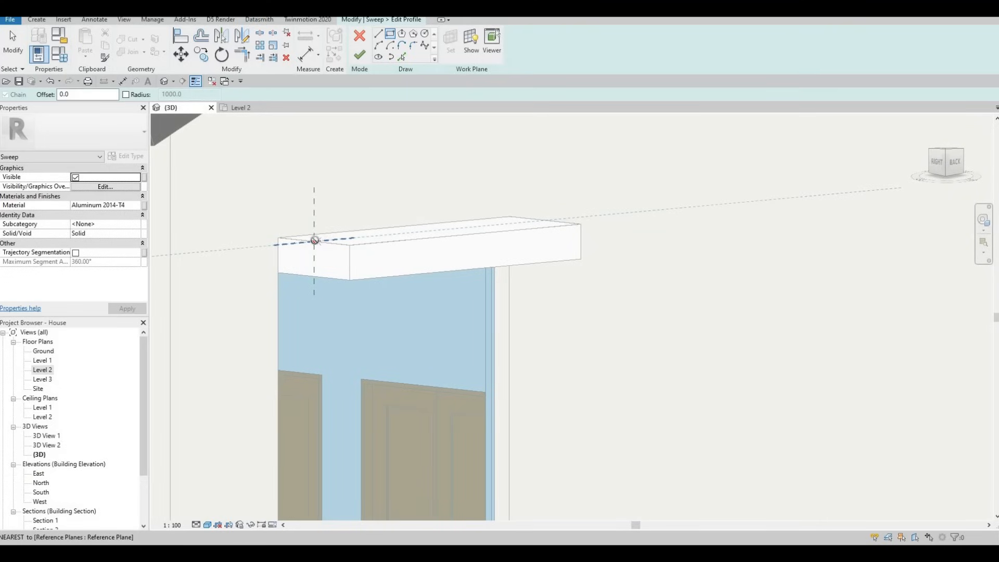
left_click(314, 241)
left_click(332, 275)
key("Escape")
key("Escape")
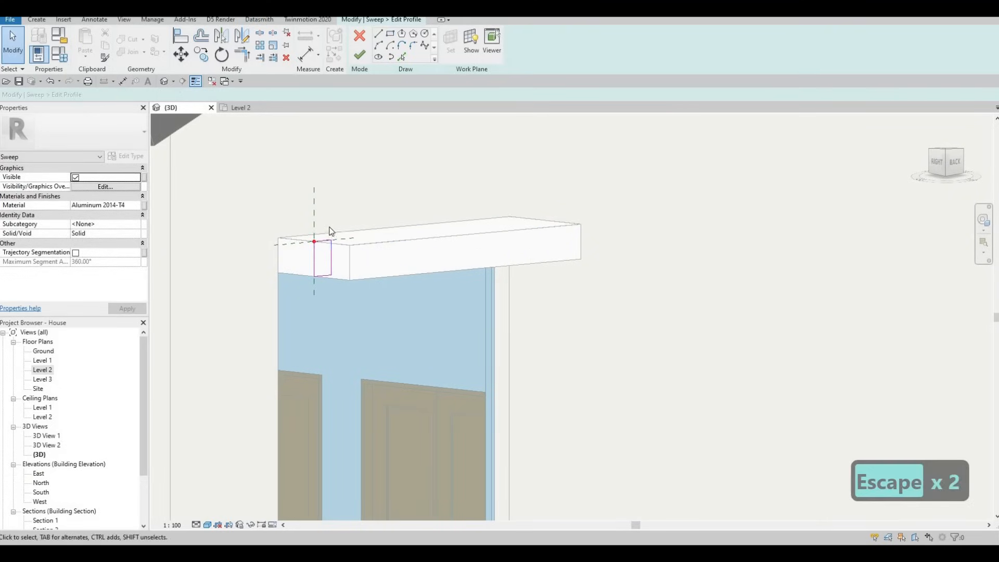
- Set the door canopy profile rectangle's width to 50 mm by moving its inner vertical line
left_click(321, 214)
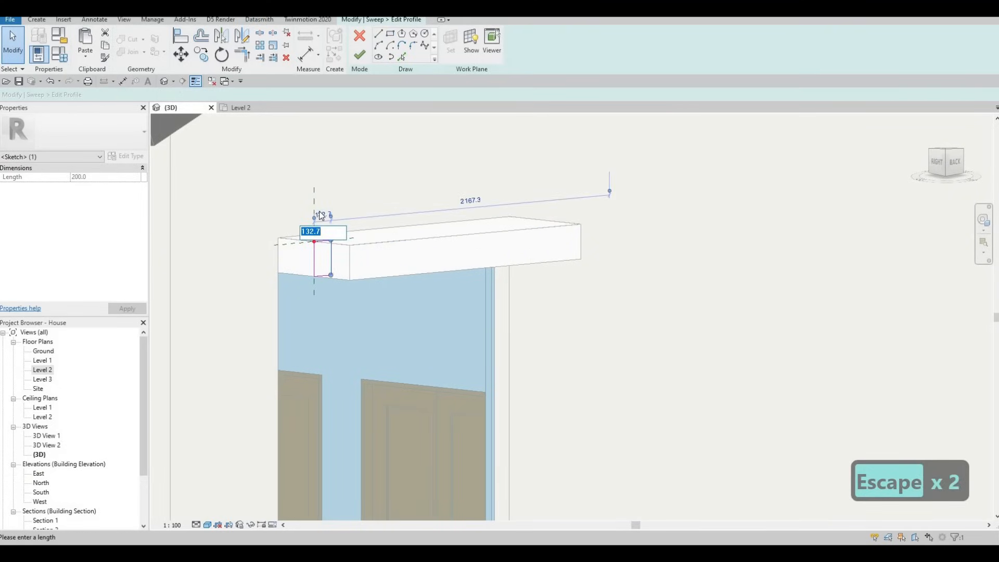
type("50")
key("Return")
scroll(319, 250, "up", 5)
key("Escape")
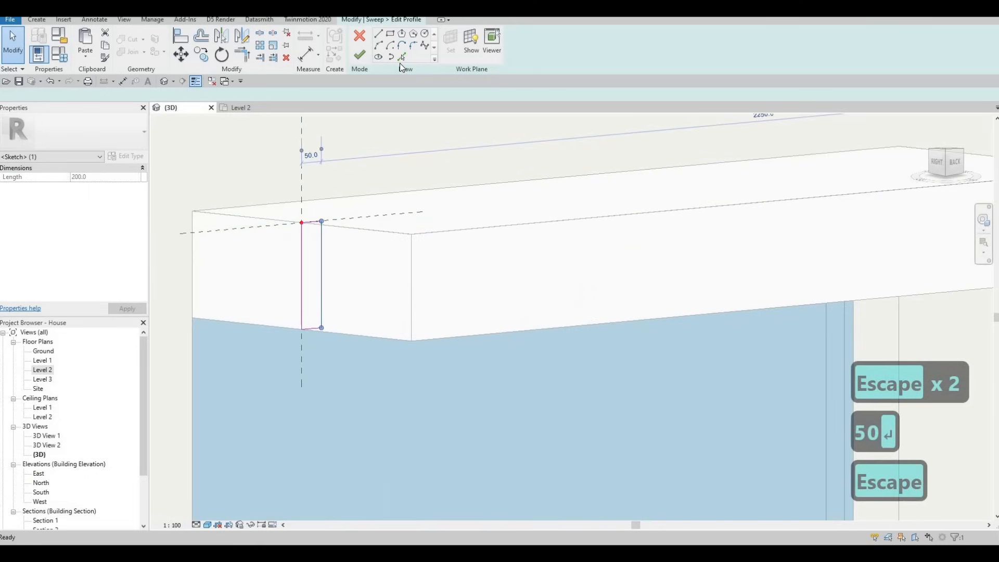
- Add lines offset 25 mm outward from the top, outer side and bottom of the door canopy's profile rectangle
left_click(400, 61)
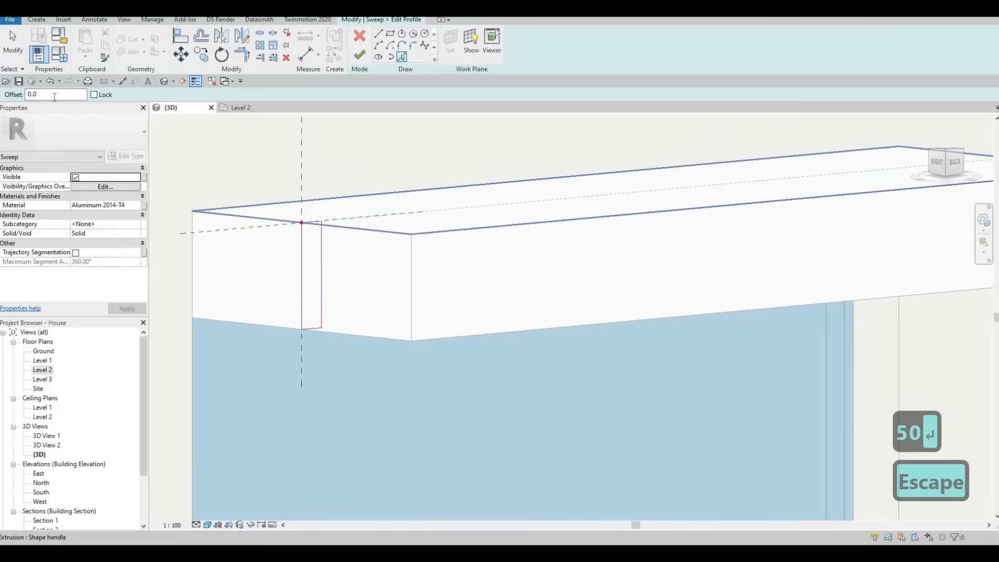
type("25")
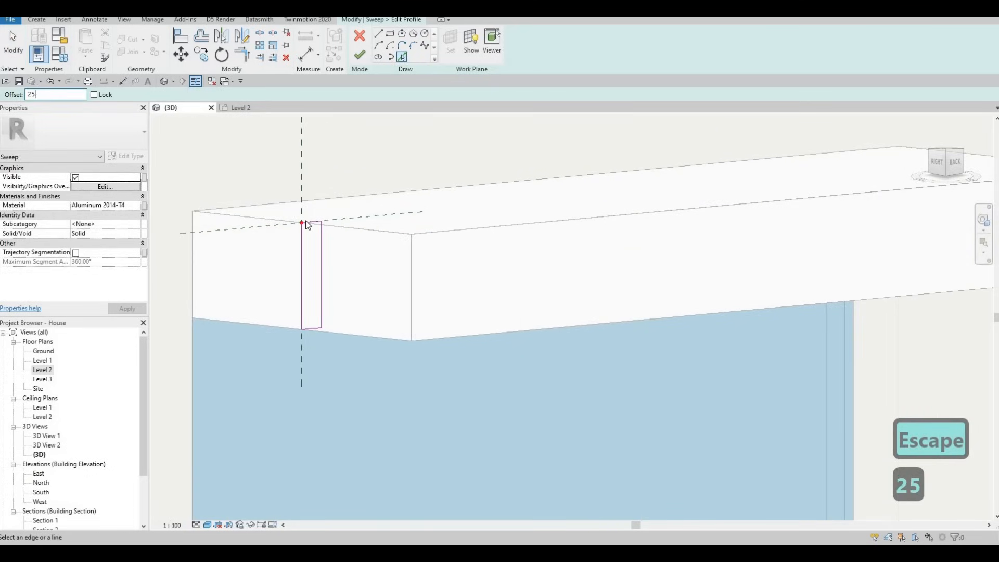
left_click(305, 243)
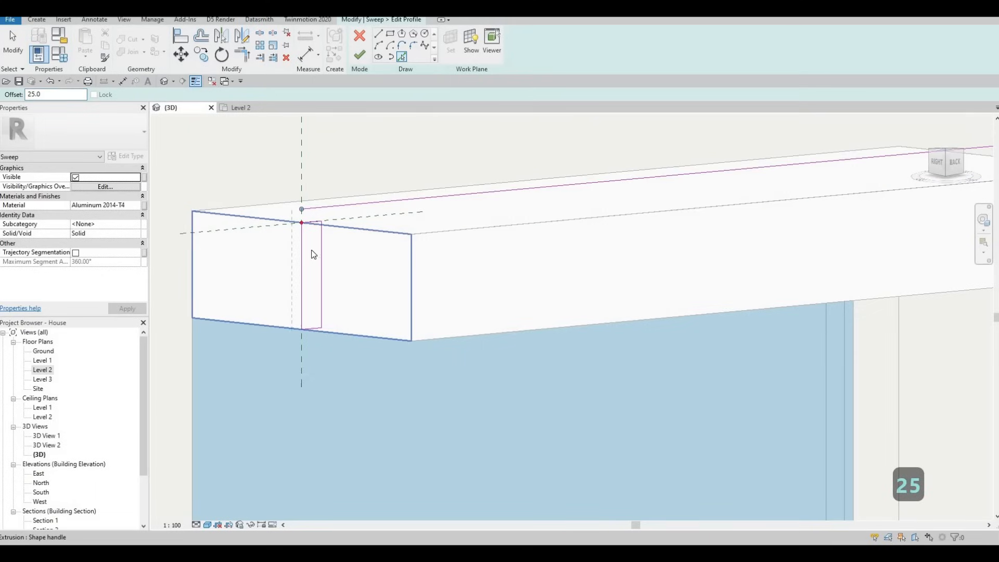
key("Tab")
left_click(319, 332)
key("Escape")
key("Escape")
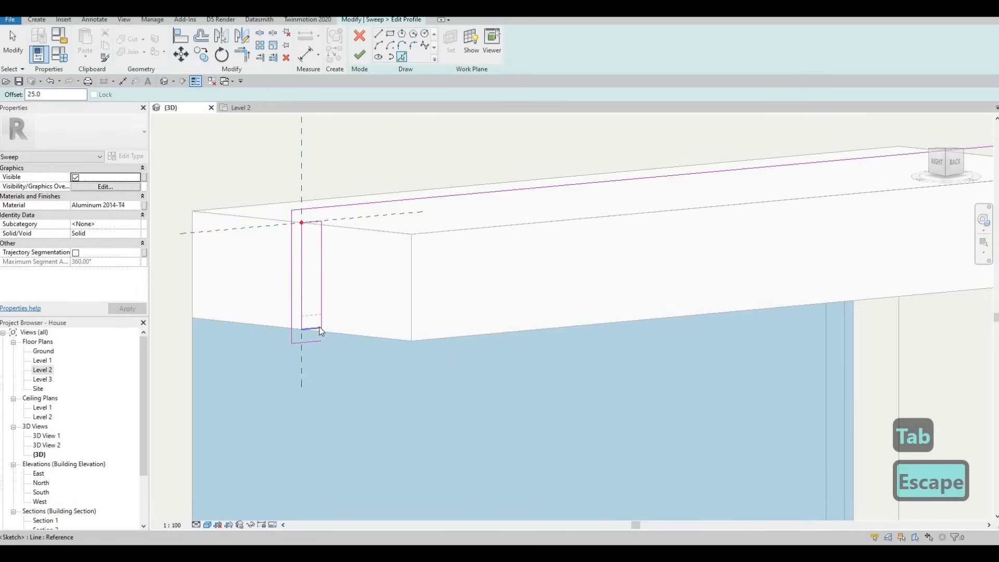
- Trim the upper and lower offset lines to corners with the inner vertical line of the door canopy's profile
key("t")
key("r")
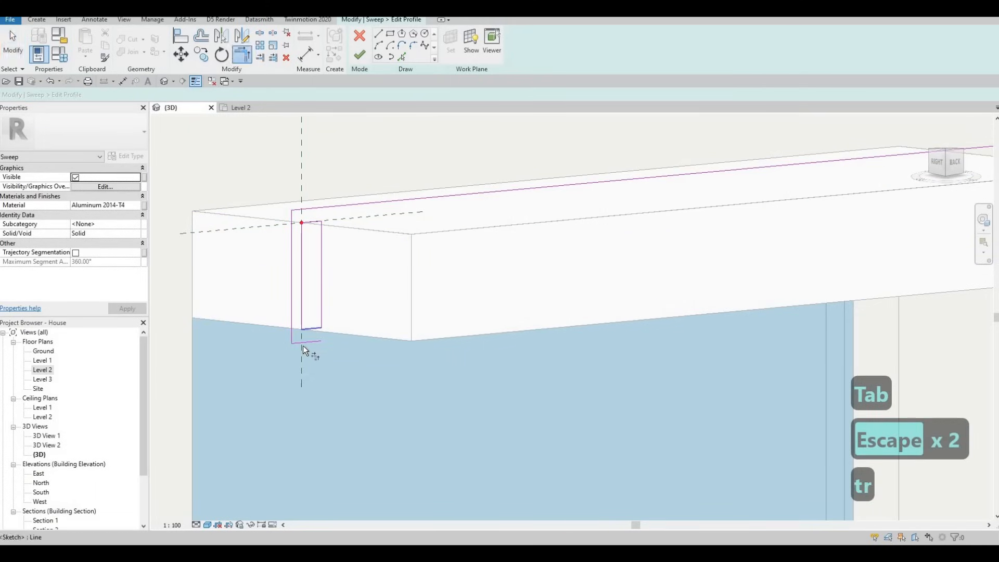
left_click(303, 345)
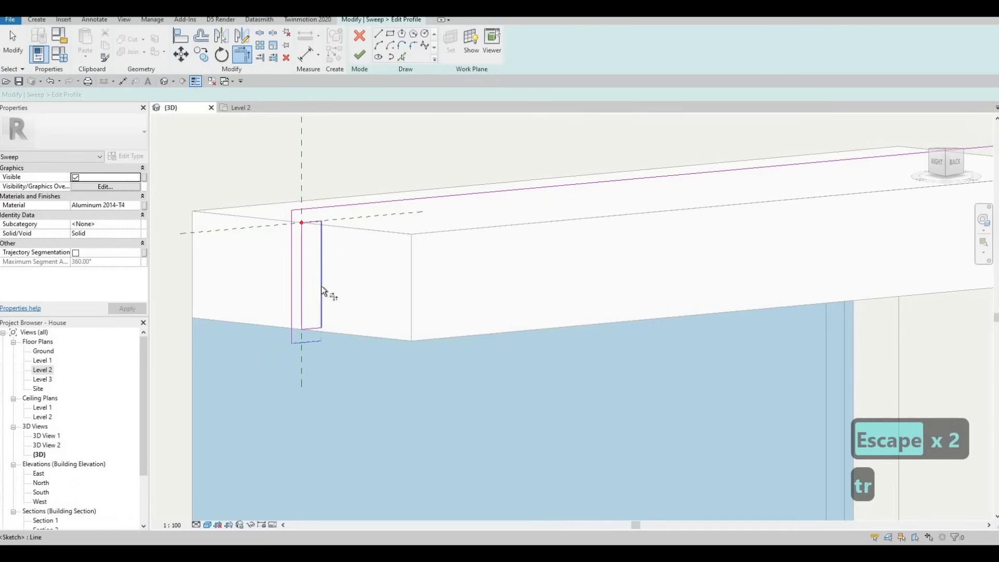
left_click(316, 206)
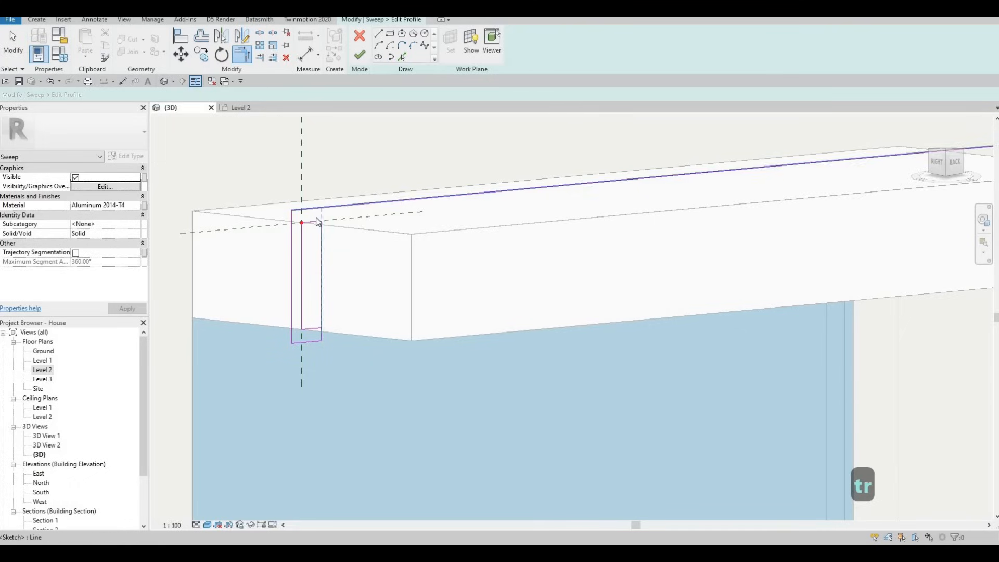
key("Escape")
key("Escape")
key("Escape")
- Split the door canopy profile's inner vertical line, delete the segment between the flanges, and finish the sweep
key("s")
key("l")
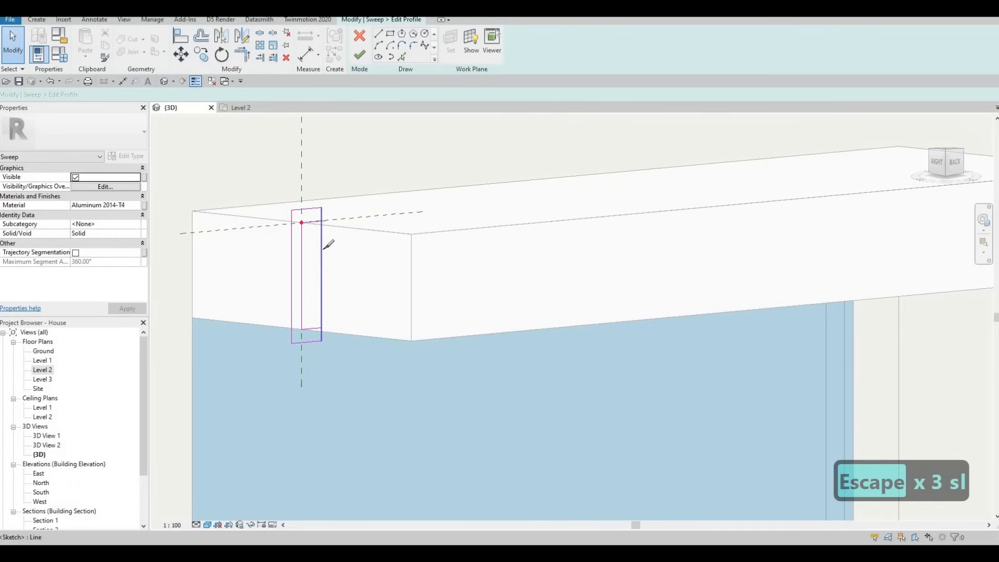
left_click(321, 328)
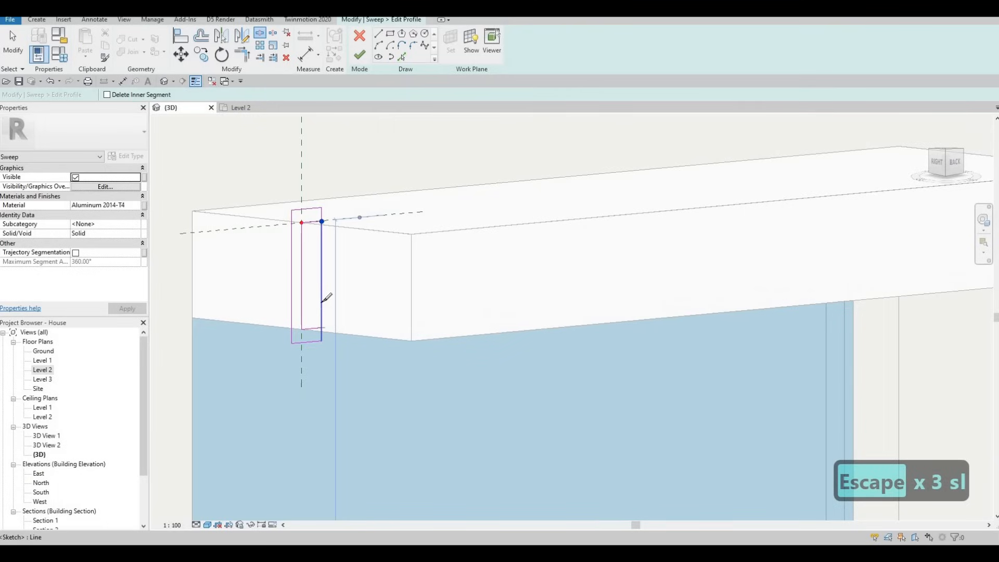
key("Escape")
key("Escape")
left_click(322, 299)
key("Delete")
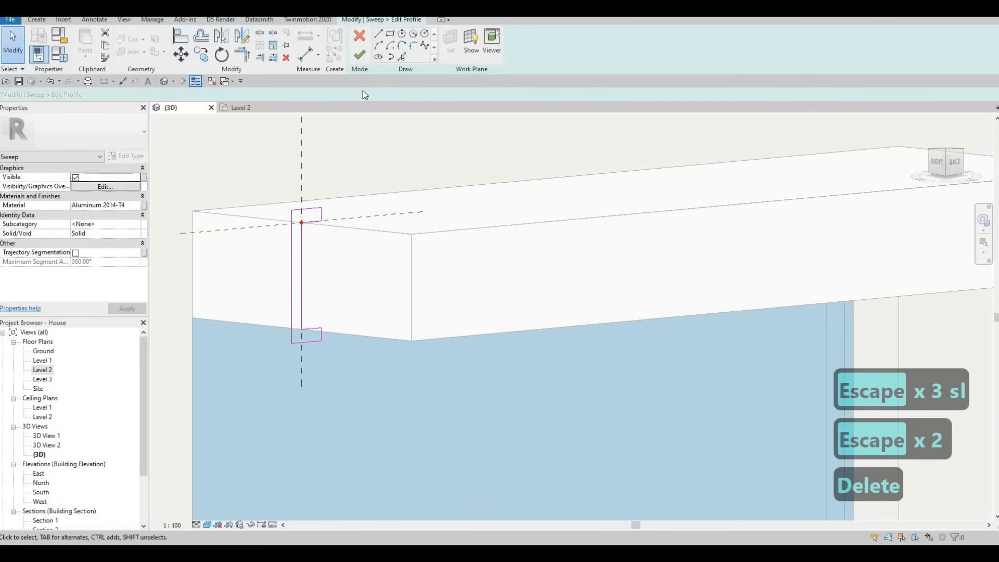
left_click(360, 56)
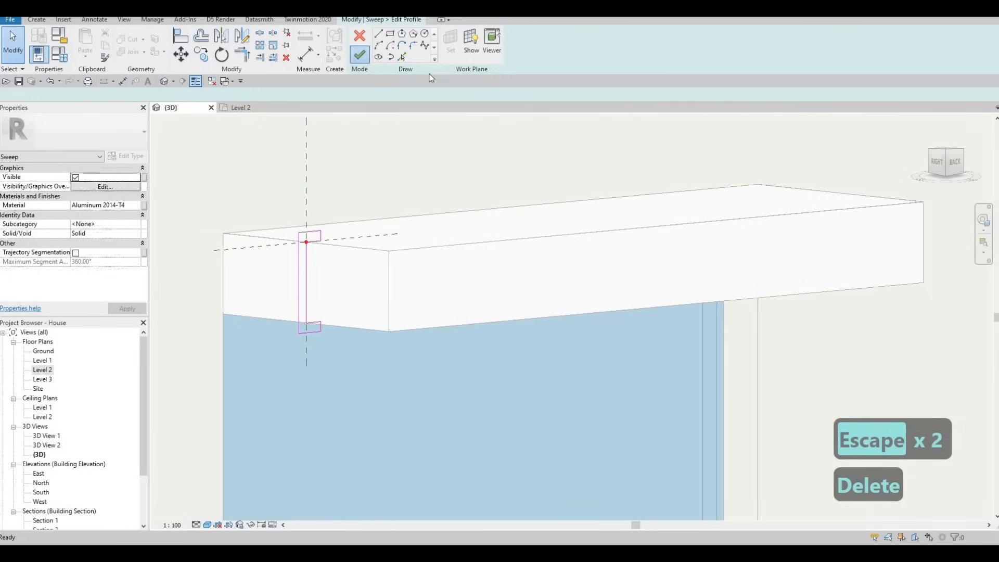
left_click(360, 56)
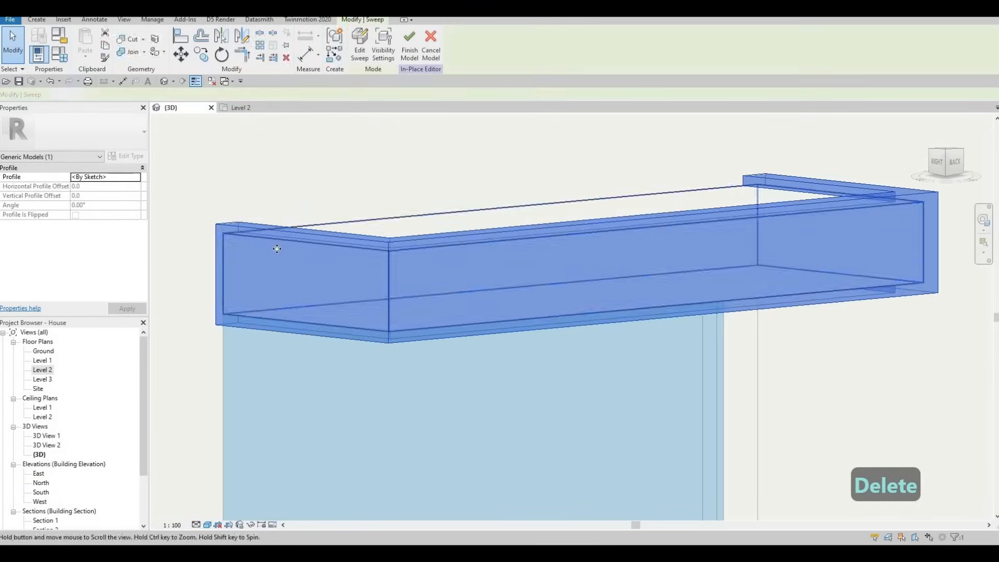
- Start a sweep on the window canopy beside the balcony door and pick its top side and front edges as the path
scroll(313, 260, "down", 6)
middle_click_drag(403, 286, 326, 258, "shift")
middle_click_drag(584, 261, 183, 284)
scroll(182, 283, "up", 3)
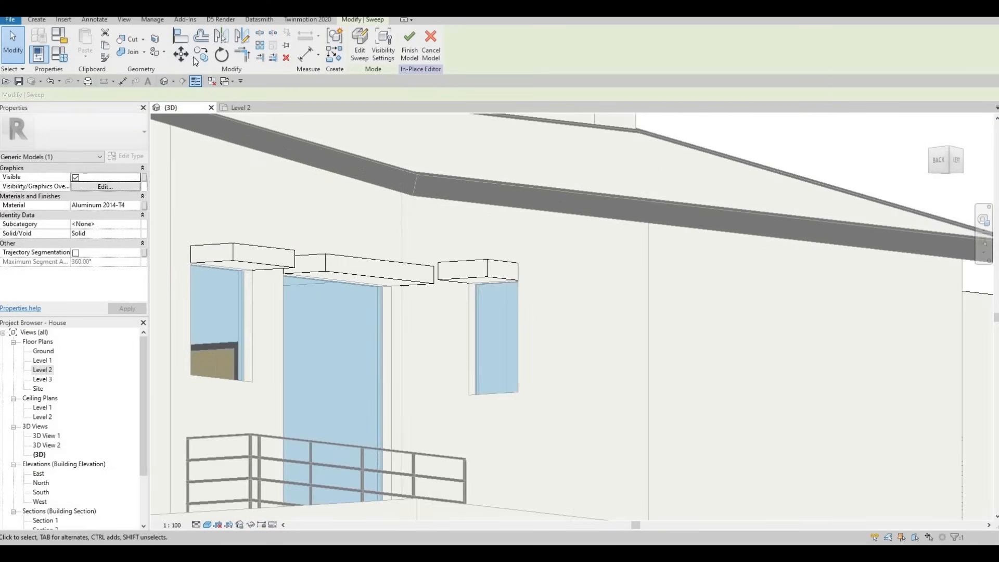
left_click(37, 20)
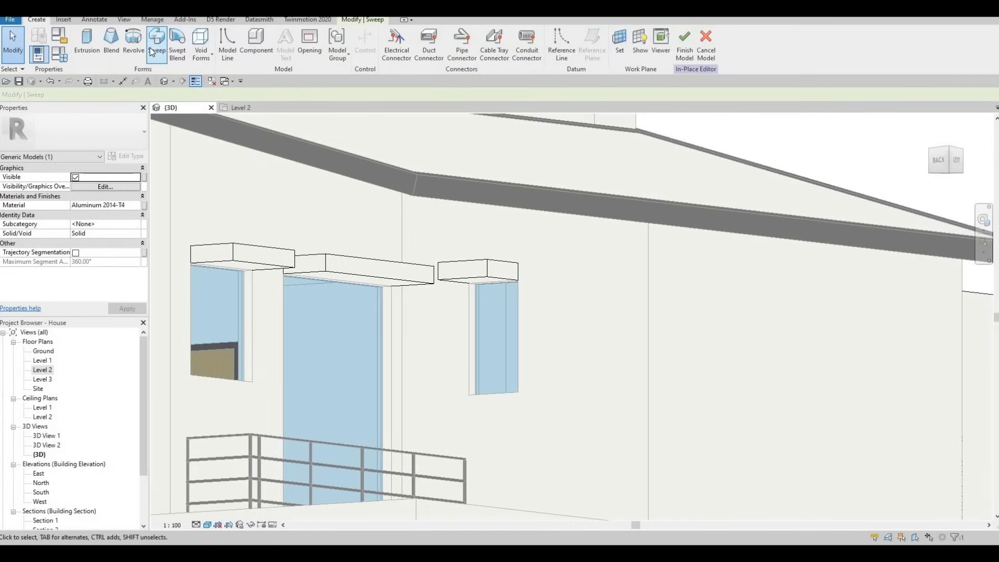
left_click(470, 56)
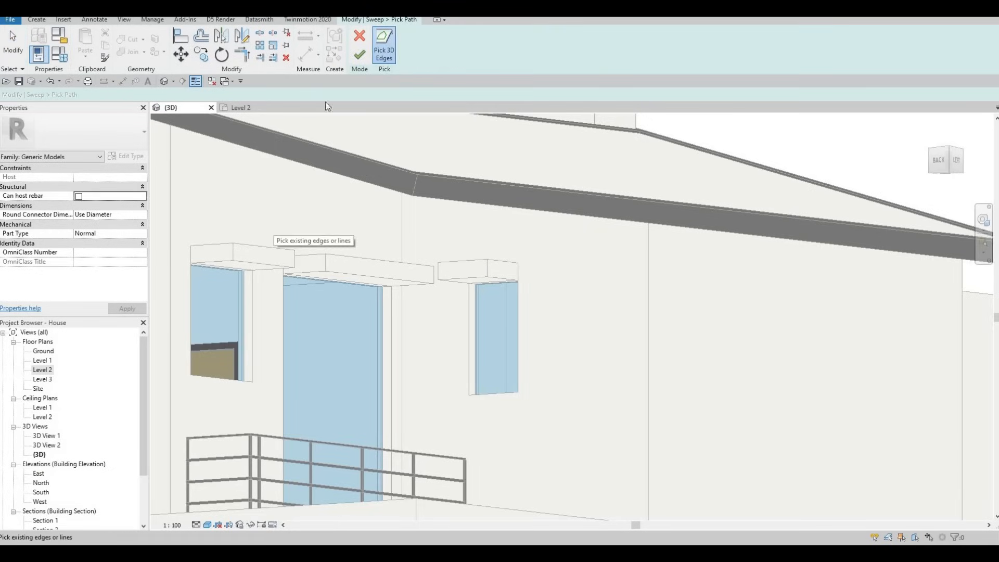
middle_click_drag(207, 272, 210, 364, "shift")
left_click(218, 307)
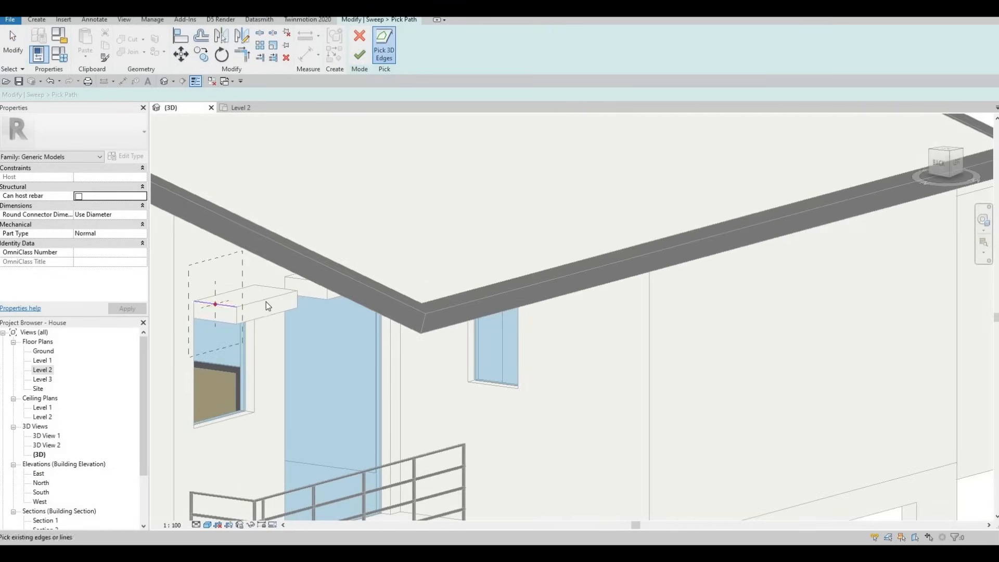
left_click(272, 289)
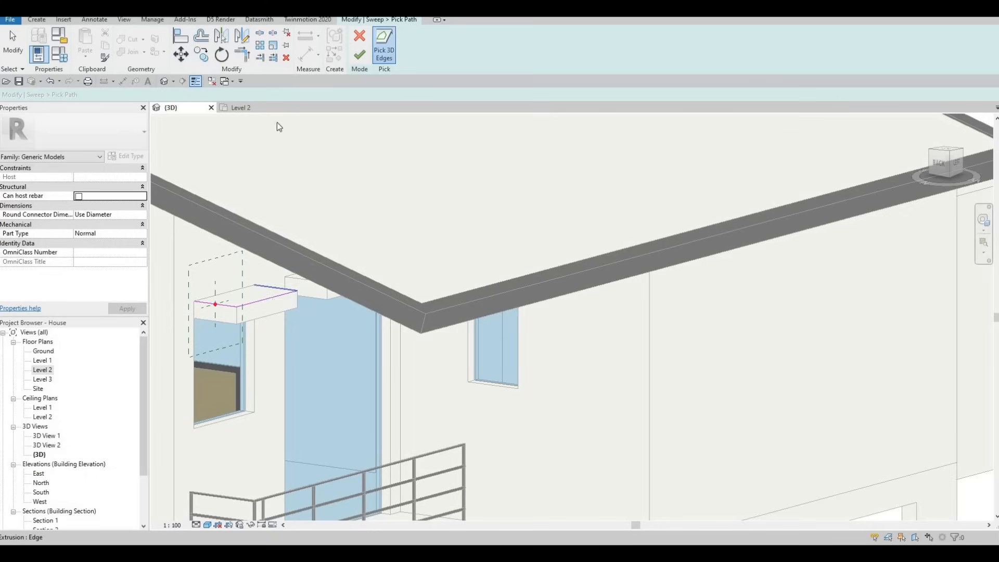
left_click(360, 54)
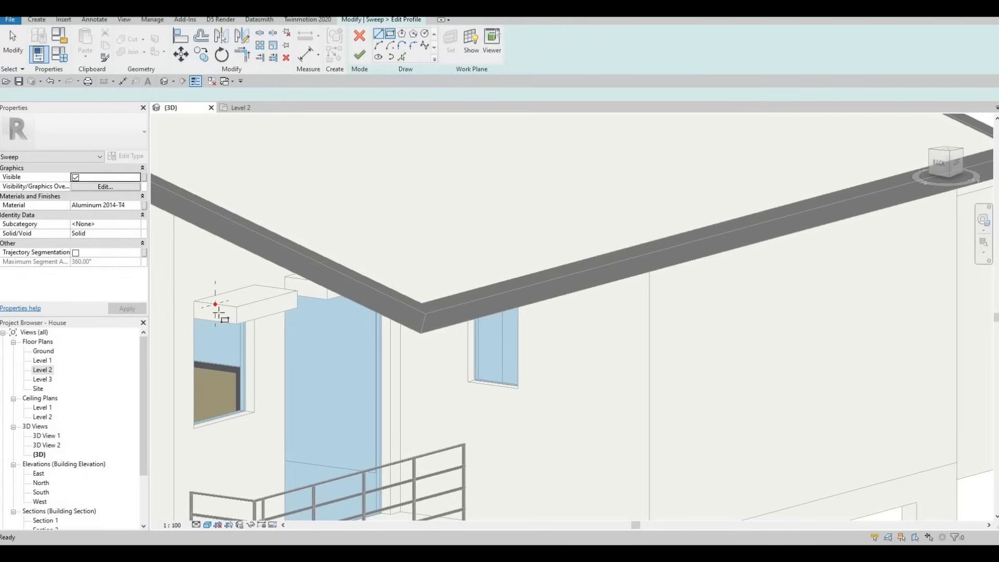
- Sketch a sweep profile rectangle about 119 mm wide and 200 mm high against the window canopy's side face
scroll(215, 299, "up", 4)
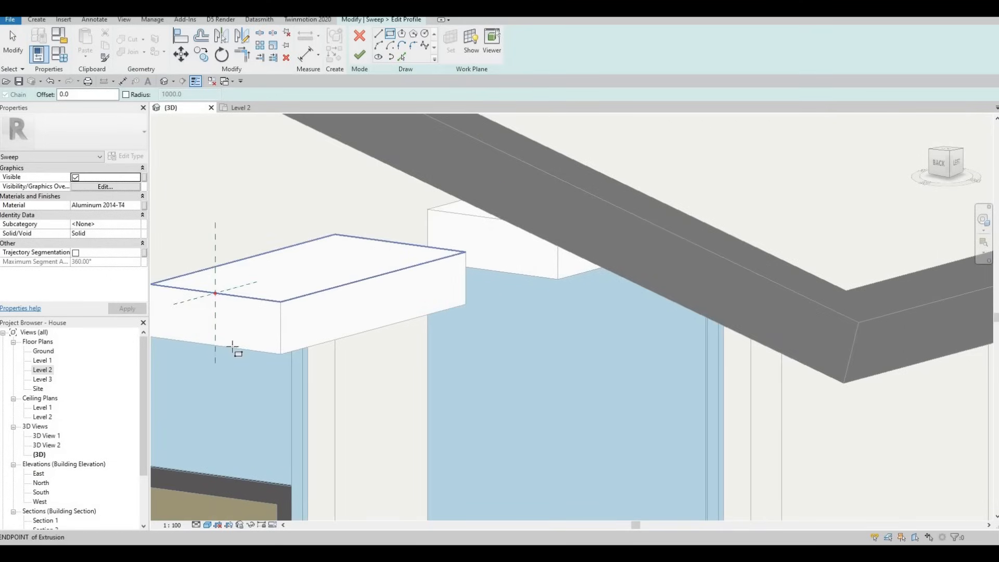
left_click(232, 348)
left_click(234, 340)
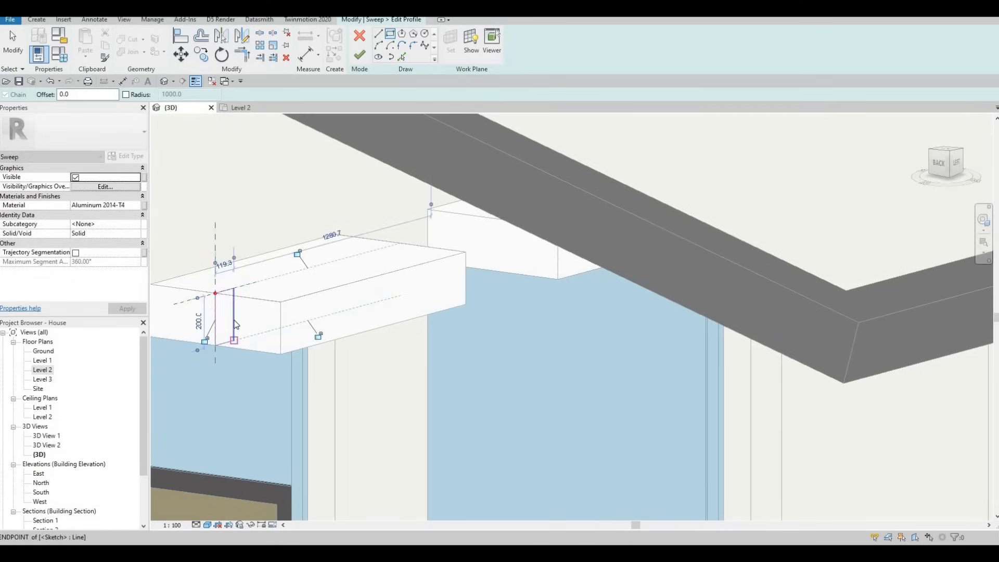
key("Escape")
key("Escape")
- Set the window canopy's sweep profile rectangle to 50 mm wide
left_click(224, 268)
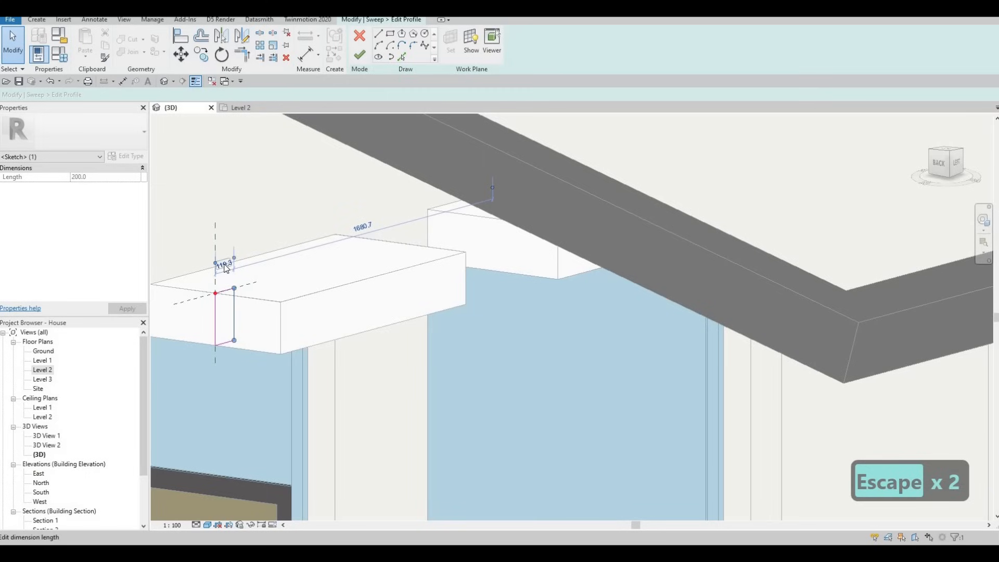
type("50")
key("Return")
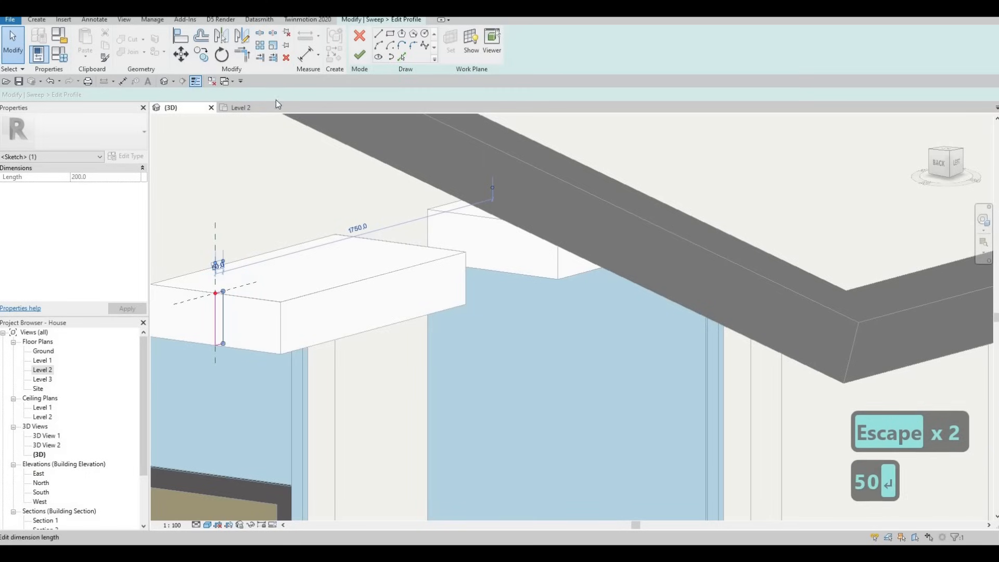
key("Escape")
key("Escape")
- Add profile lines offset 25 mm outward from the window canopy rectangle's upper, outer vertical and lower edges
left_click(391, 56)
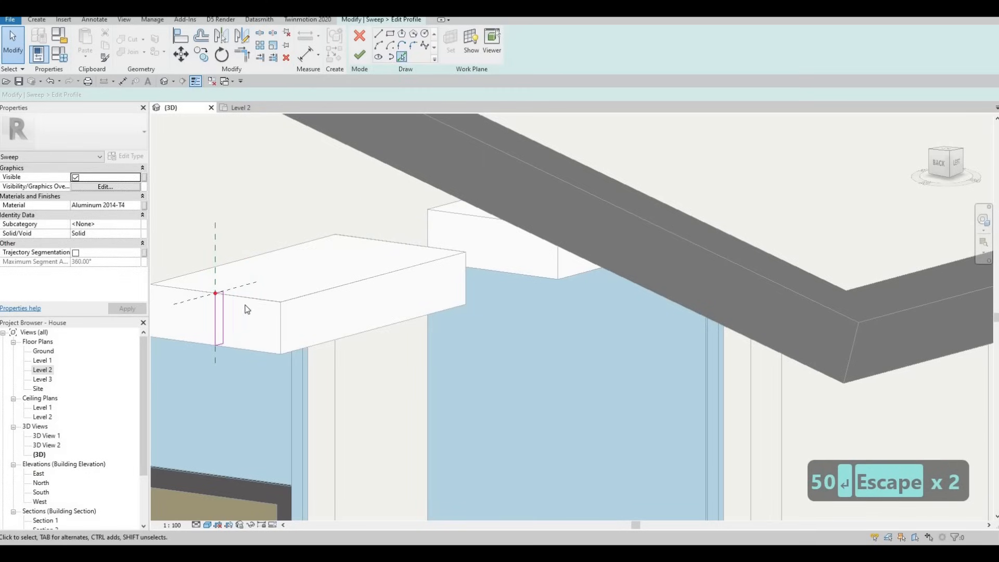
scroll(223, 312, "up", 3)
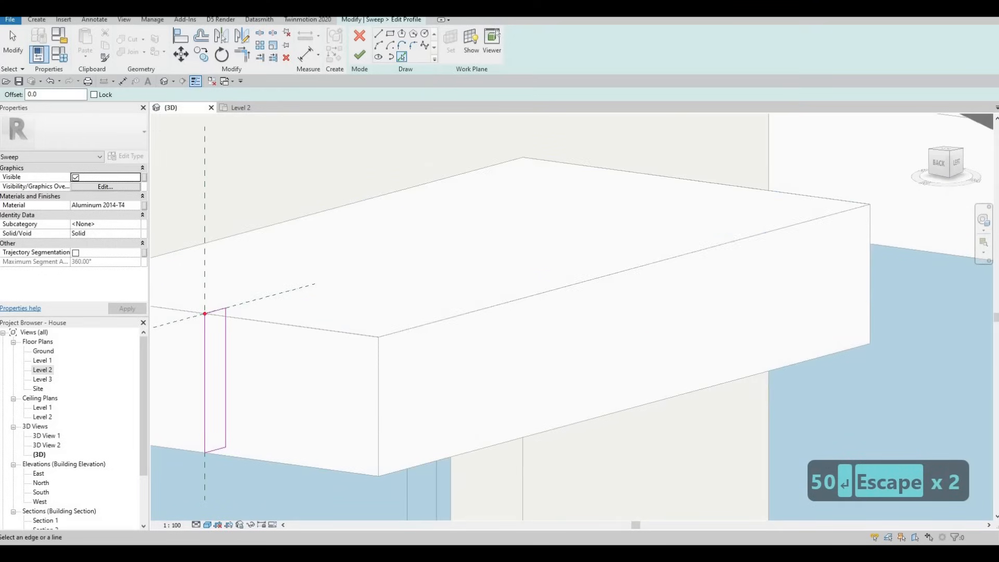
type("25")
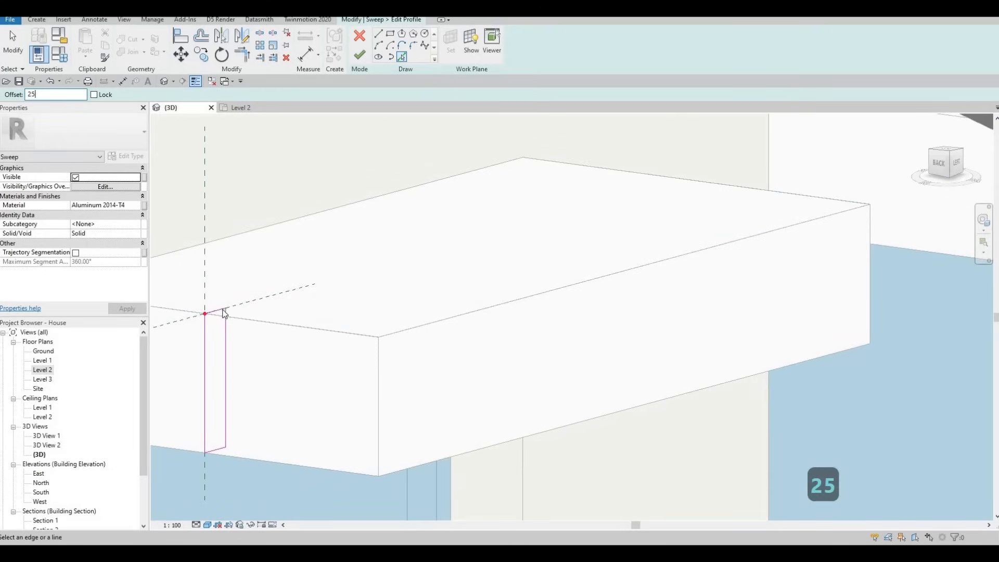
left_click(207, 341)
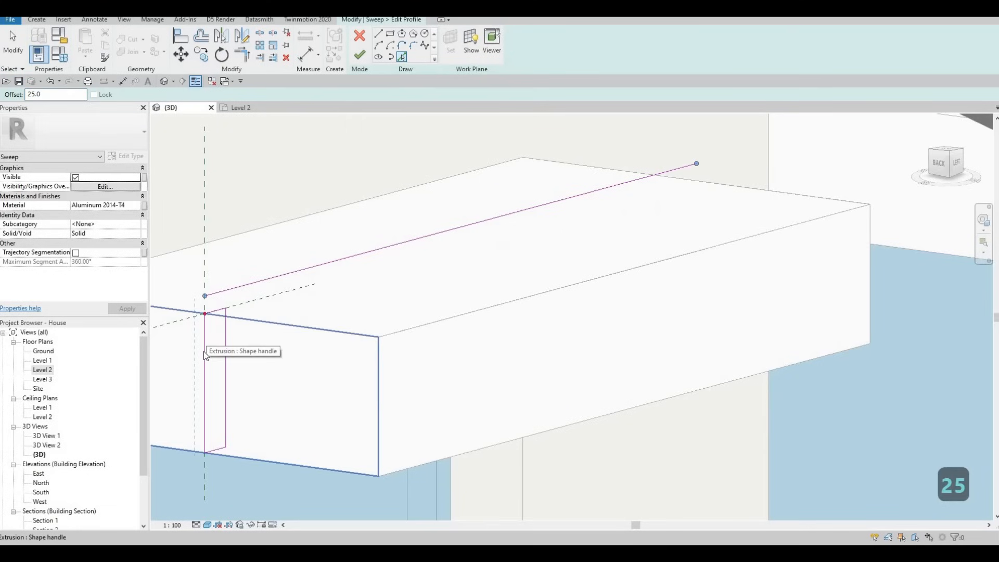
left_click(215, 452)
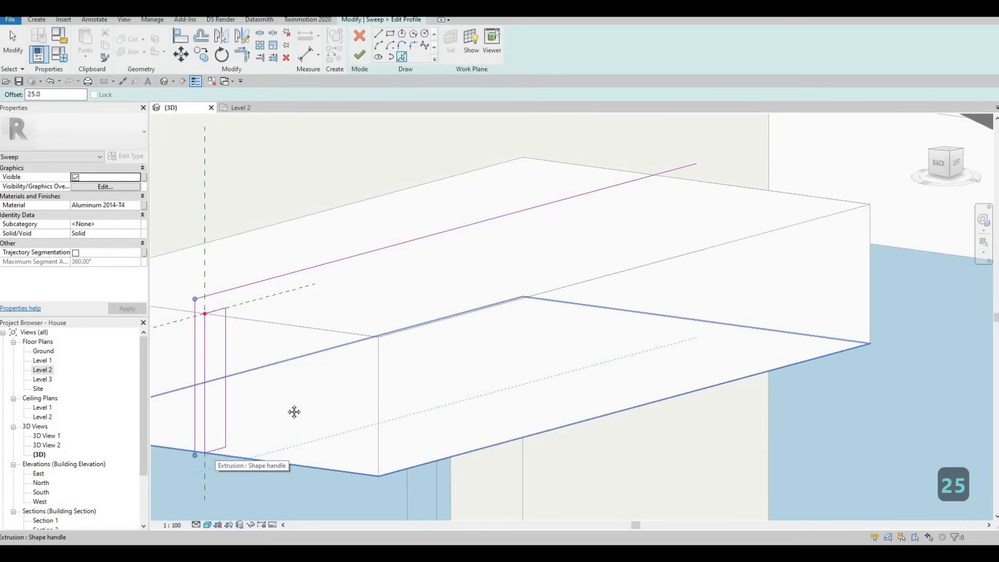
key("Escape")
key("Escape")
- Trim the upper and lower offset lines to corners with the inner vertical line of the window canopy's profile
key("t")
key("r")
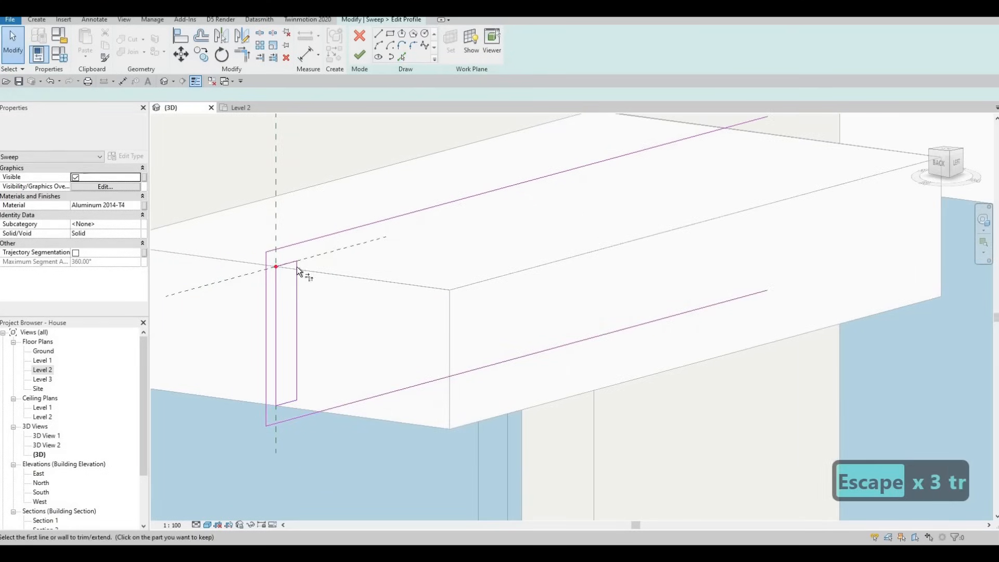
left_click(295, 298)
left_click(294, 414)
left_click(297, 392)
key("Escape")
key("Escape")
key("Escape")
- Split the window canopy profile's inner vertical line where it meets the lower and upper flanges
key("s")
key("l")
scroll(301, 395, "up", 2)
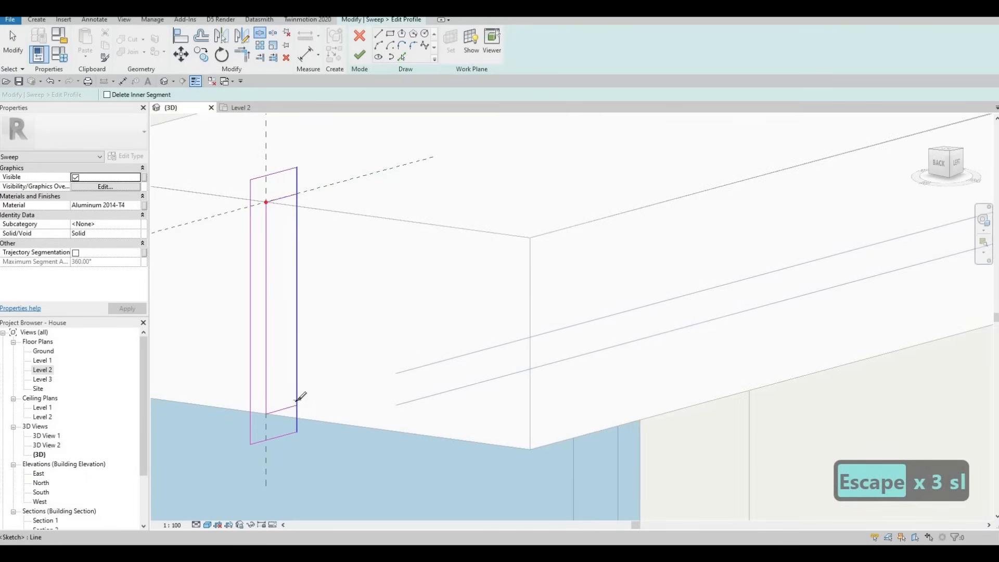
left_click(298, 402)
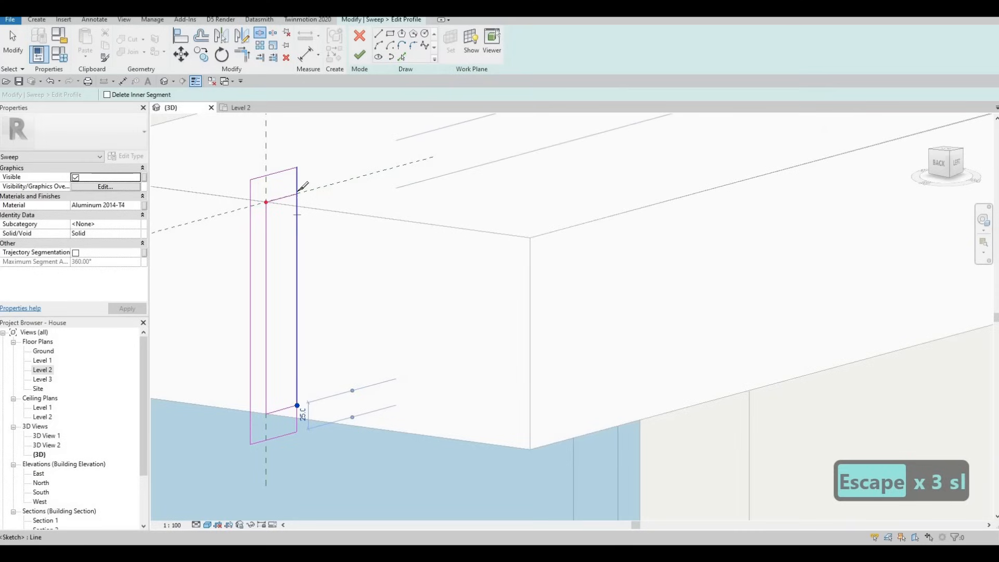
left_click(297, 195)
key("Escape")
key("Escape")
- Delete the 200 mm line segment between the two flanges and finish the window canopy's sweep
left_click(297, 226)
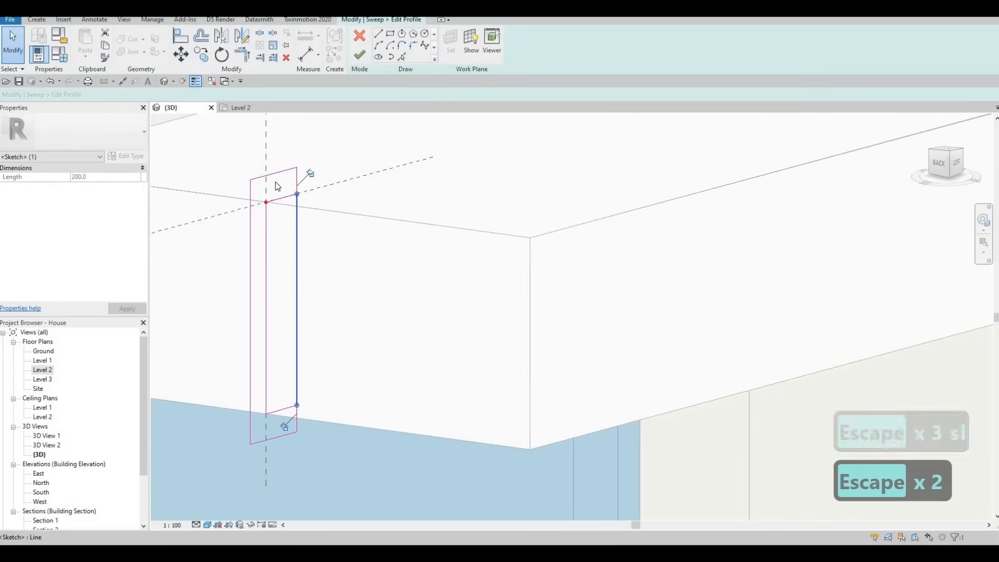
scroll(296, 226, "down", 2)
key("Delete")
left_click(362, 55)
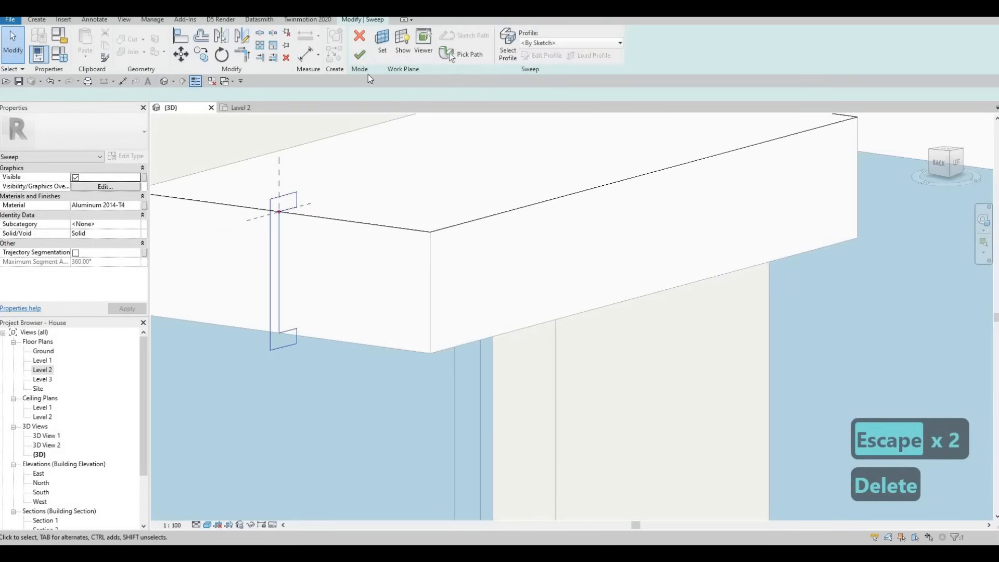
left_click(360, 55)
- Start a sweep on the next canopy along the wall and pick its top front and side edges as the path
scroll(220, 381, "down", 2)
middle_click_drag(470, 278, 94, 333)
middle_click_drag(309, 350, 157, 220, "shift")
left_click(37, 19)
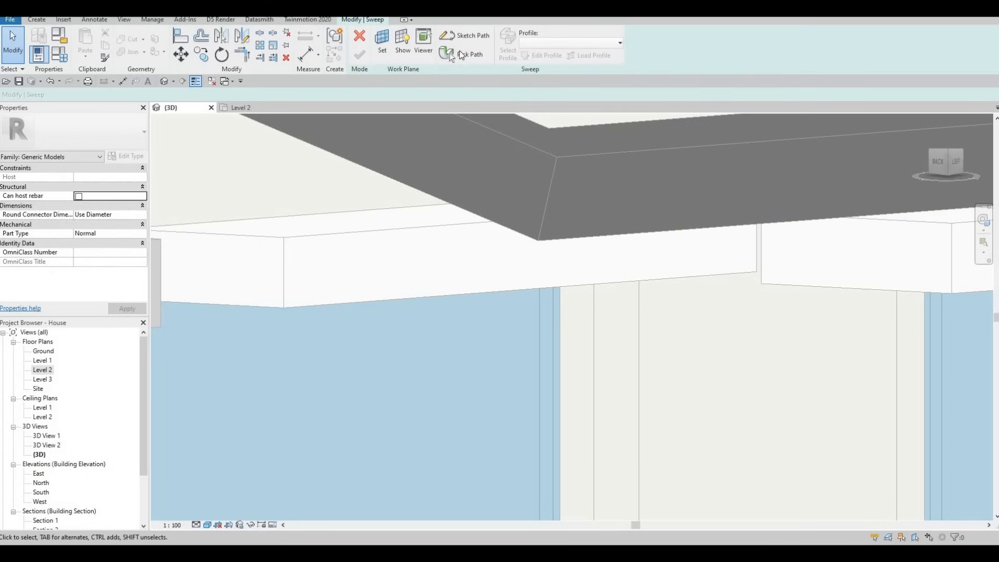
left_click(251, 235)
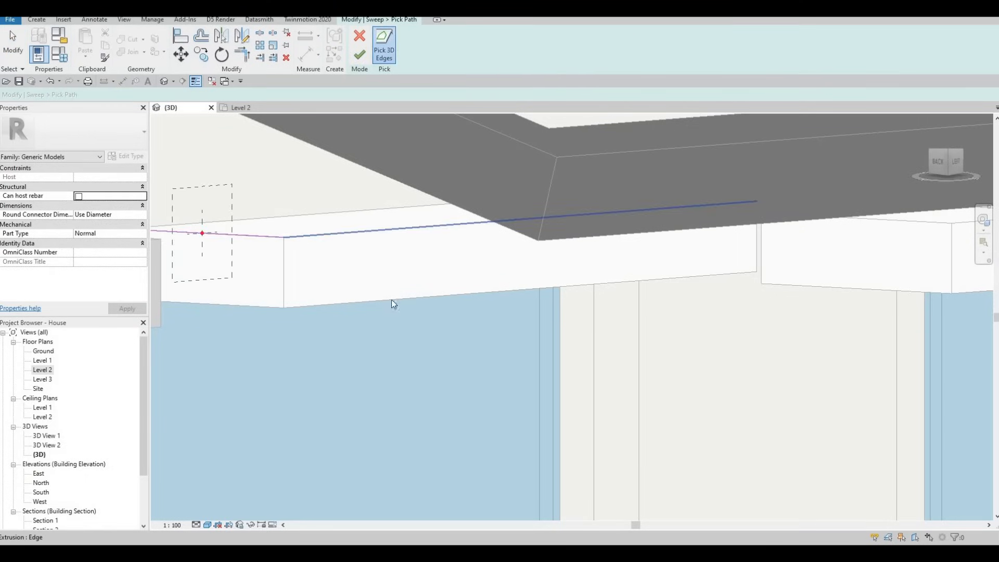
middle_click_drag(382, 266, 428, 176, "shift")
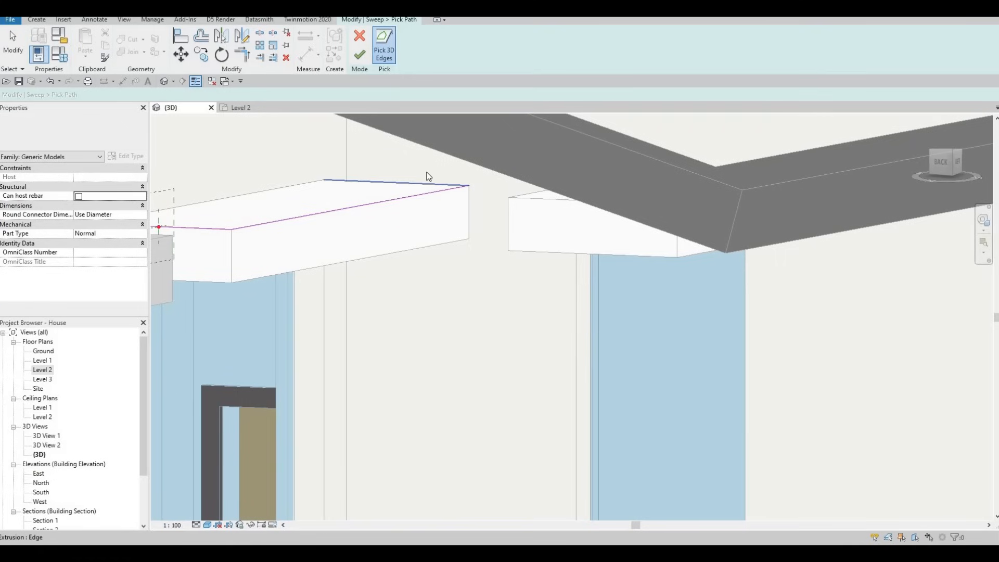
- Sketch a sweep profile rectangle 200 mm high from the path's profile point against this canopy's side face
left_click(502, 44)
left_click(540, 55)
middle_click_drag(388, 224, 359, 222, "shift")
left_click(379, 35)
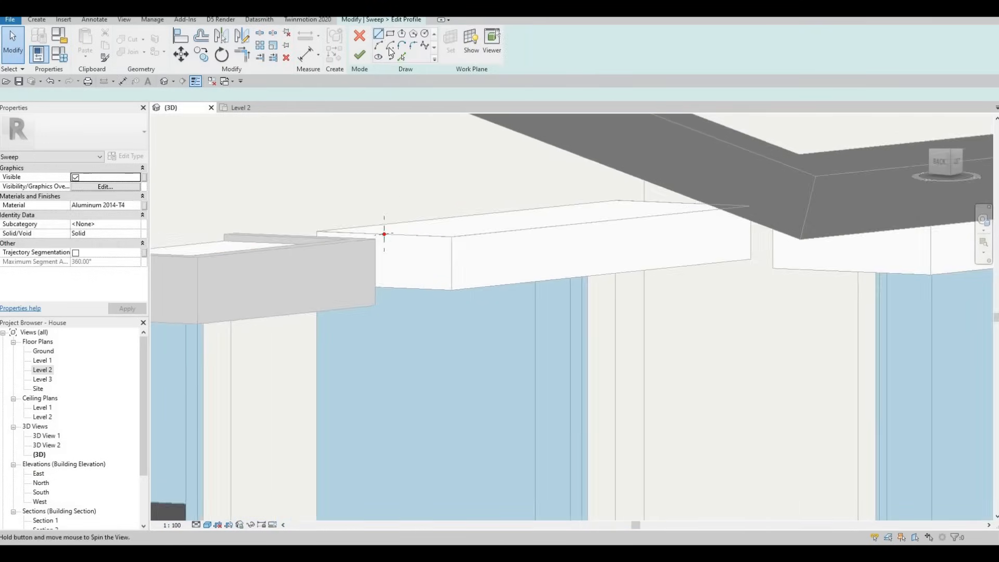
middle_click_drag(457, 239, 455, 293, "shift")
scroll(449, 235, "up", 2)
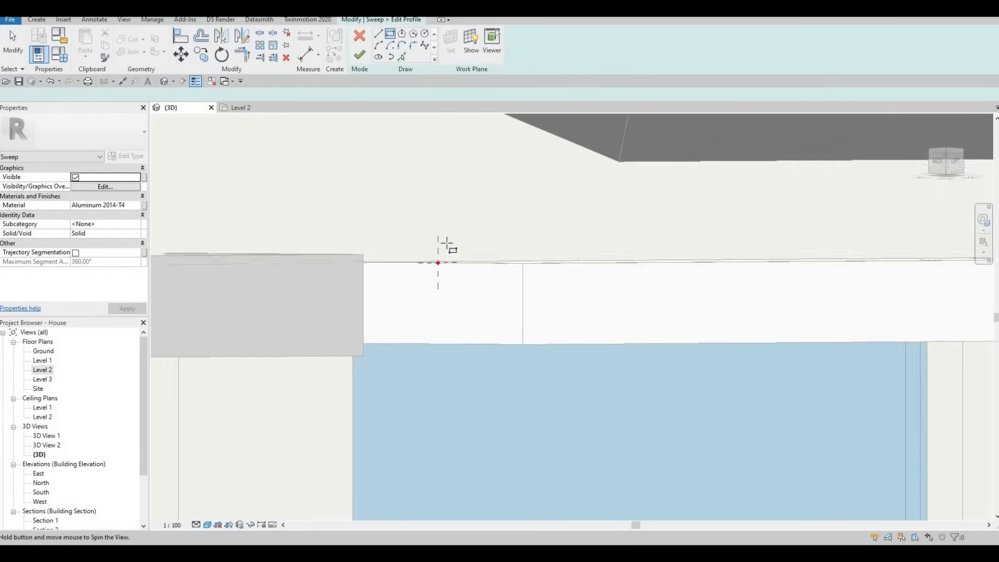
left_click(441, 241)
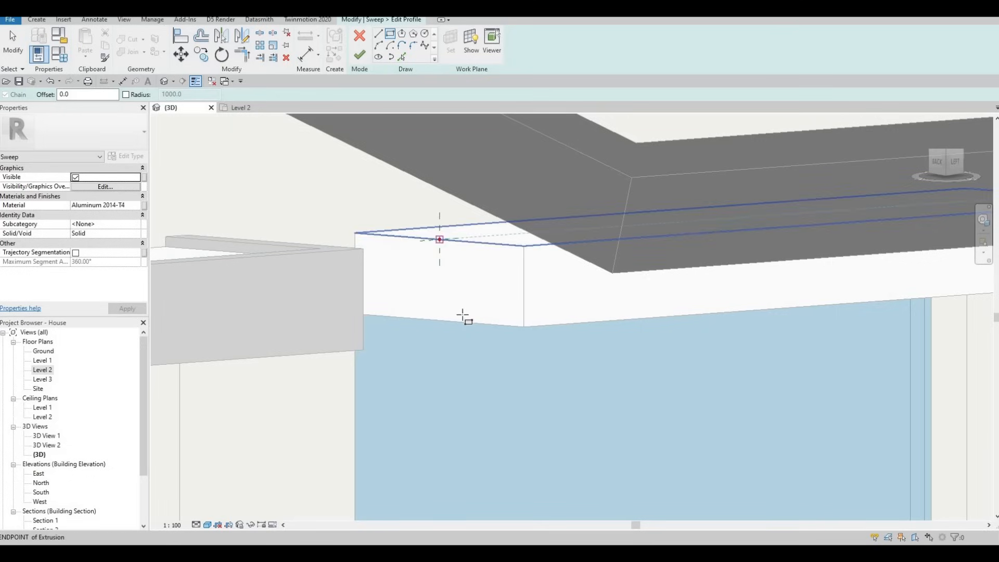
left_click(462, 318)
key("Escape")
key("Escape")
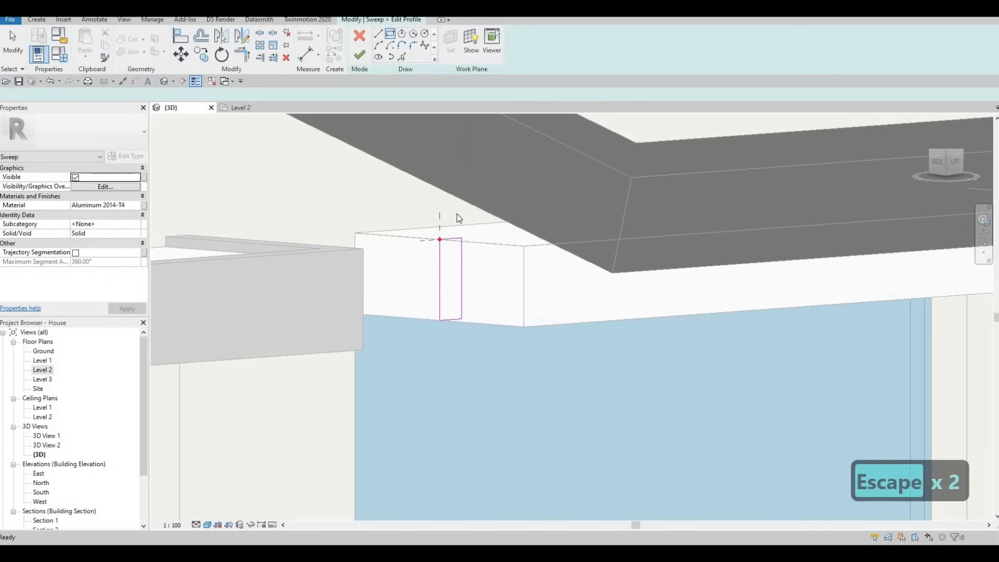
- Set the width of this canopy's profile rectangle to 50 mm
left_click(454, 213)
type("50")
key("Return")
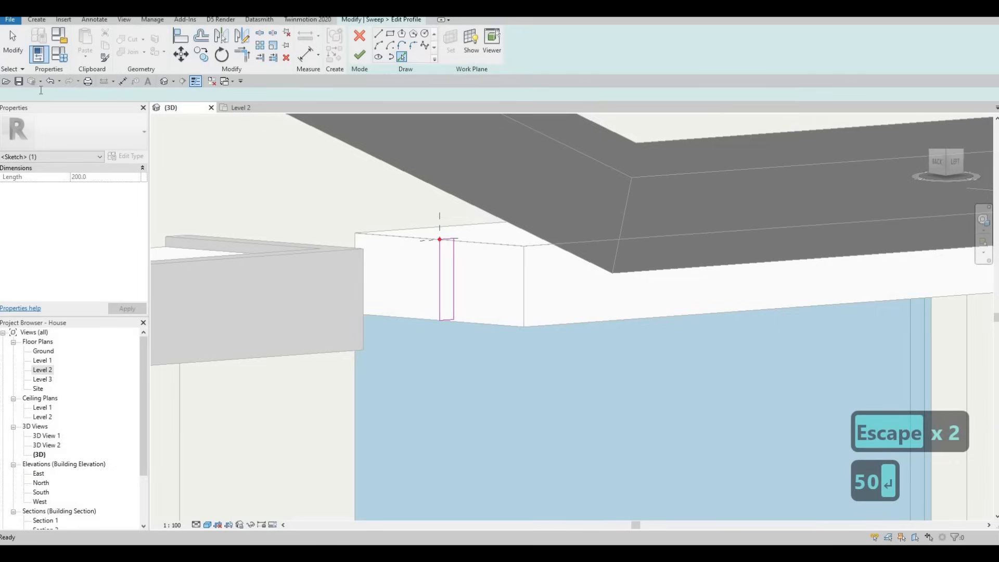
- Add profile lines offset 25 mm outward from this rectangle's outer vertical, lower and upper edges
double_click(33, 95)
type("25")
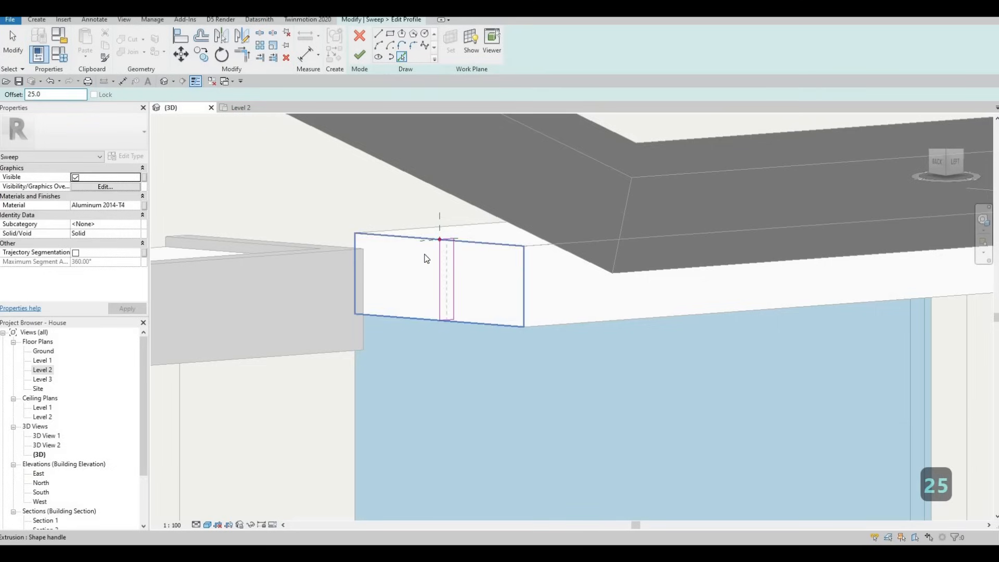
scroll(425, 259, "up", 2)
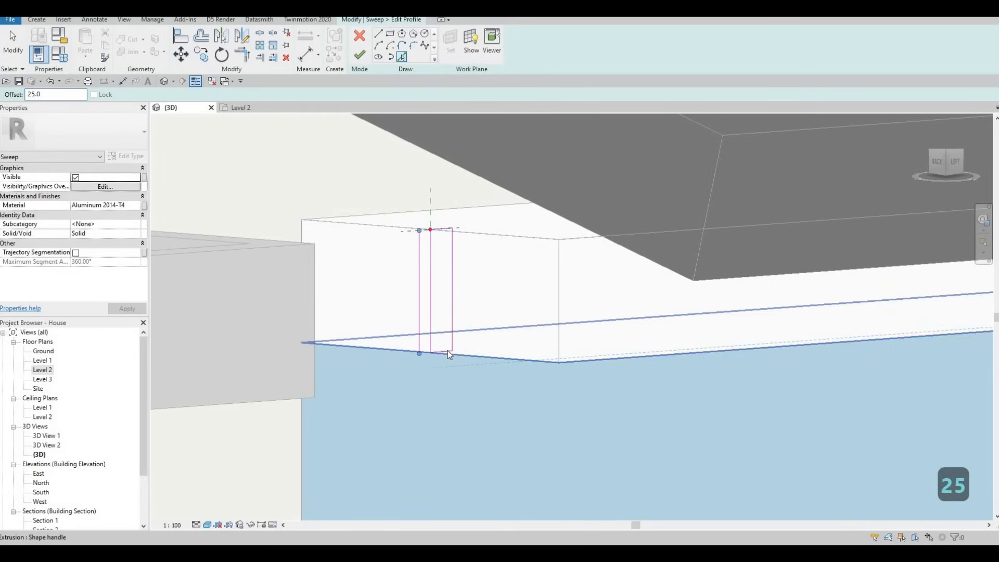
key("Tab")
key("Tab")
key("Tab")
key("Tab")
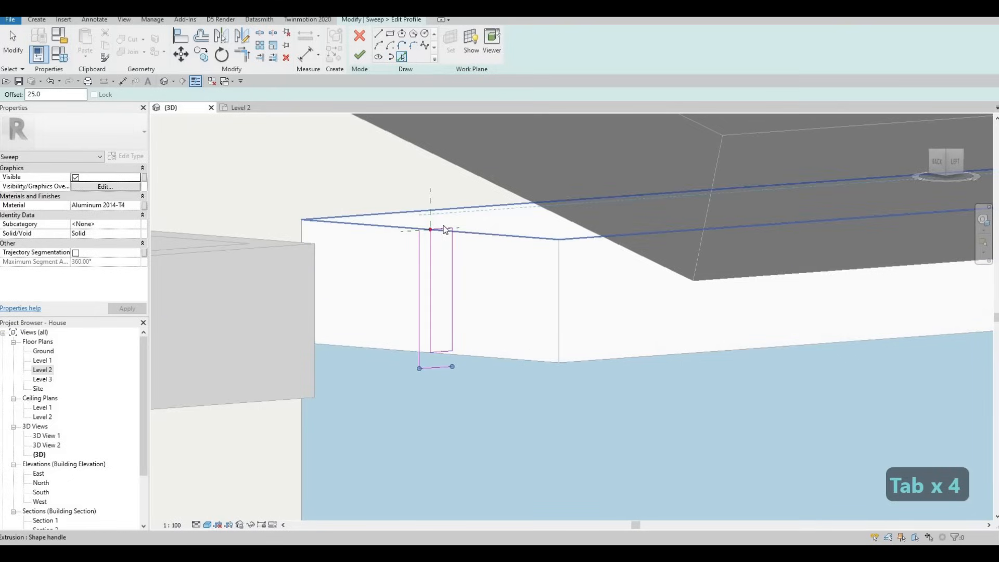
key("Tab")
key("Escape")
key("Escape")
key("Escape")
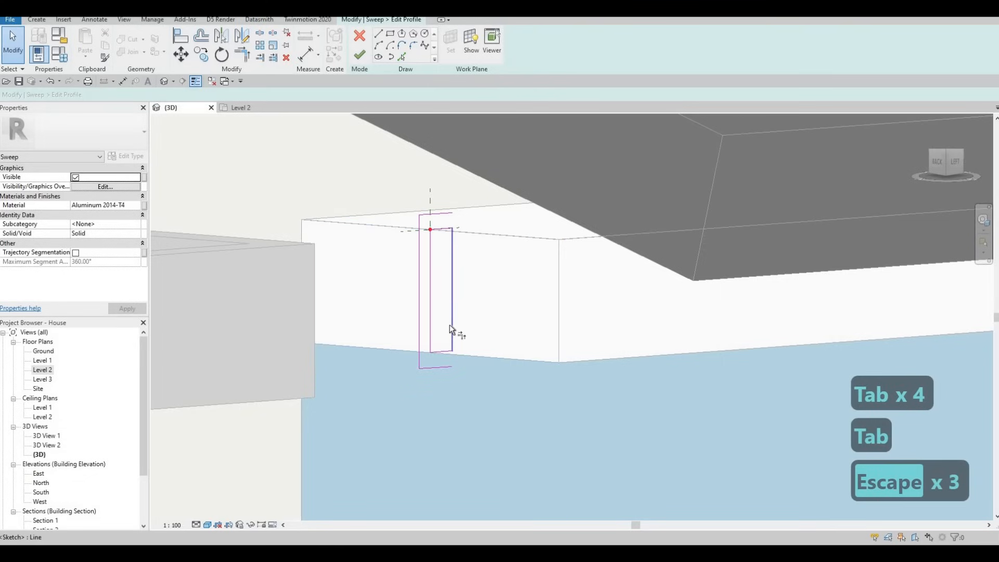
- Trim this canopy profile's upper and lower offset lines to corners with its inner vertical line
key("t")
key("r")
left_click(453, 333)
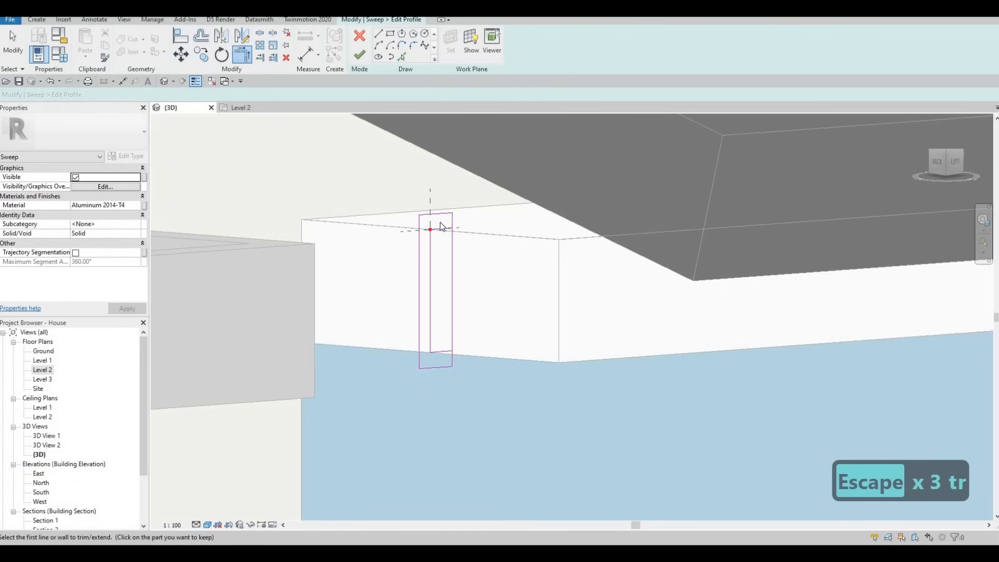
key("Escape")
- Split this profile's inner vertical line where it meets the upper and lower flanges
scroll(452, 224, "up", 4)
key("l")
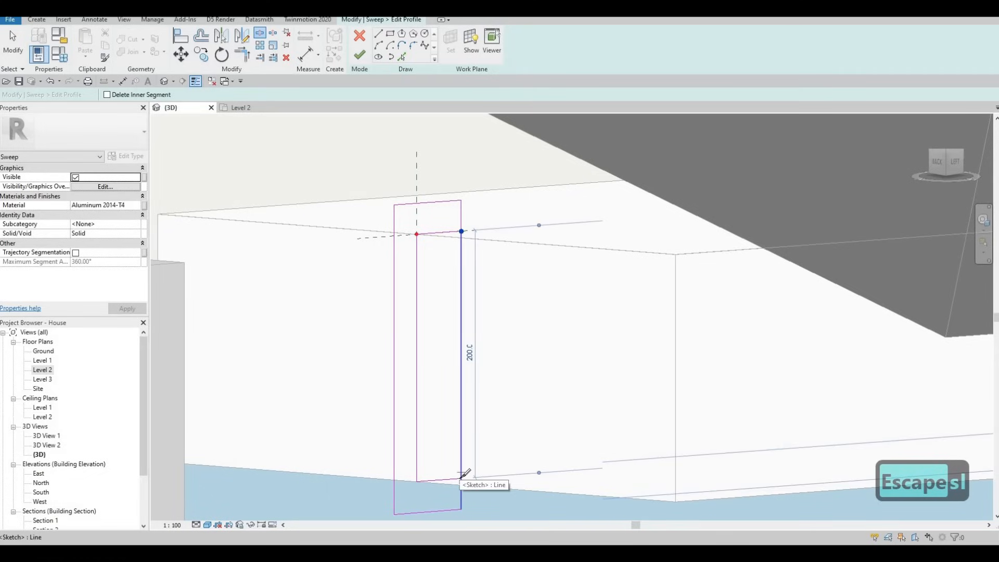
left_click(462, 454)
key("Escape")
key("Escape")
- Delete the inner vertical segment between this profile's flanges and finish the canopy's sweep
left_click(461, 432)
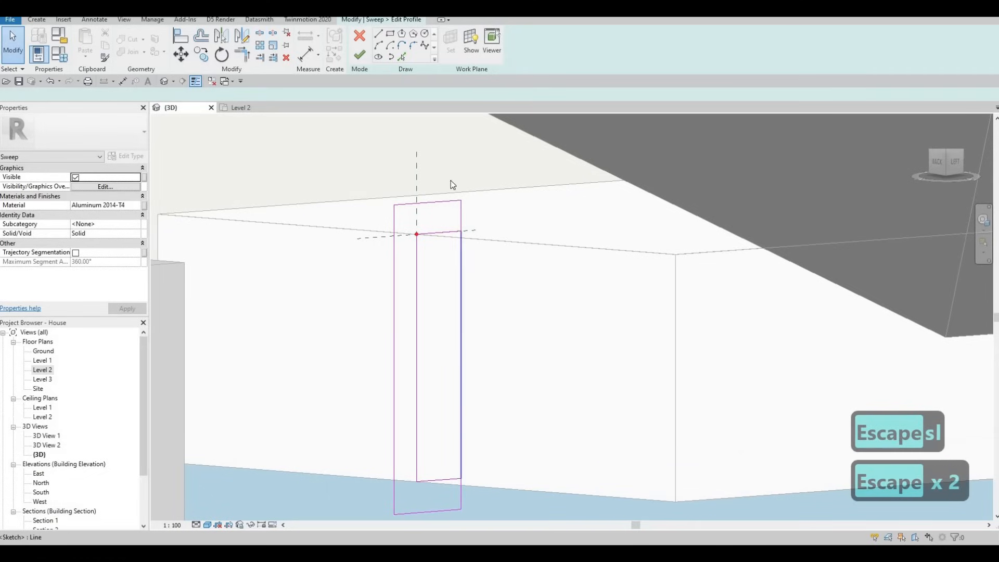
key("Delete")
left_click(360, 55)
left_click(360, 55)
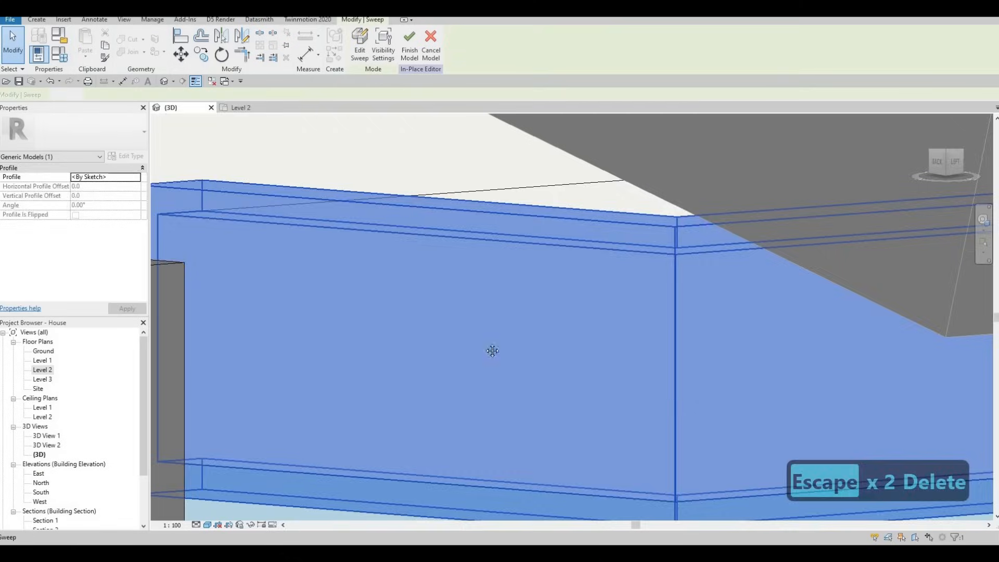
- Start a sweep on the small canopy at the end of the row and pick its top front and side edges as the path
scroll(493, 350, "down", 4)
middle_click_drag(587, 355, 559, 309, "shift")
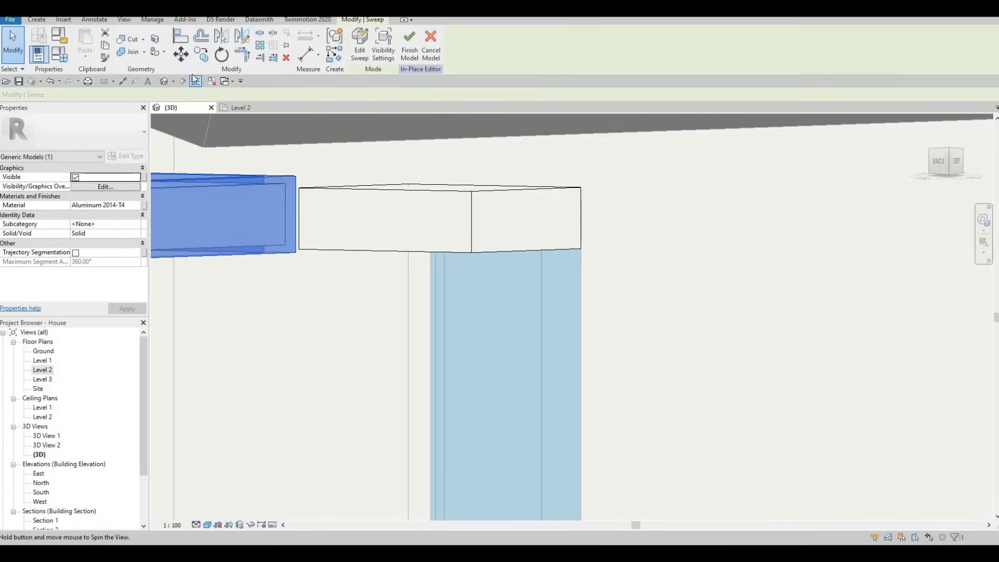
left_click(36, 19)
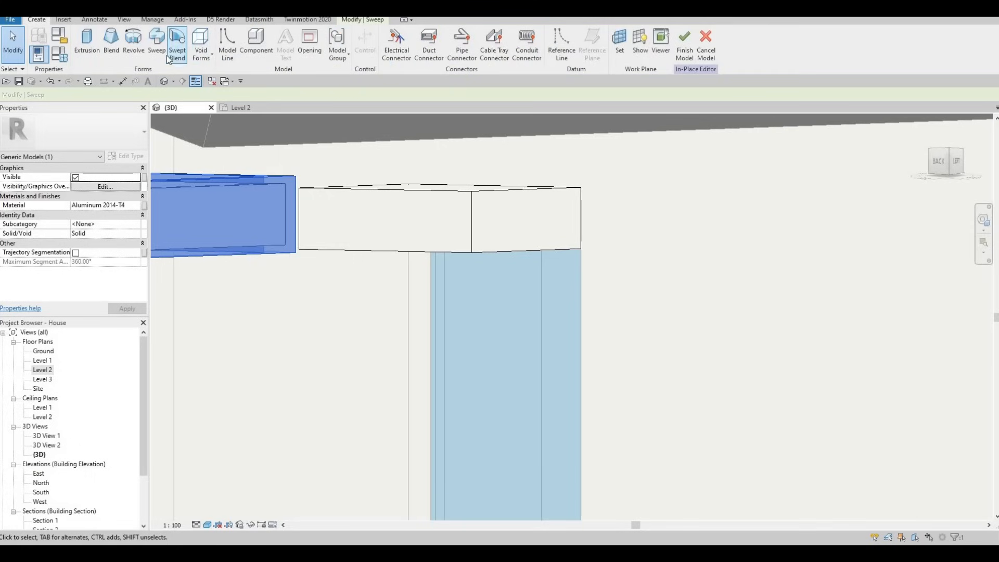
left_click(454, 59)
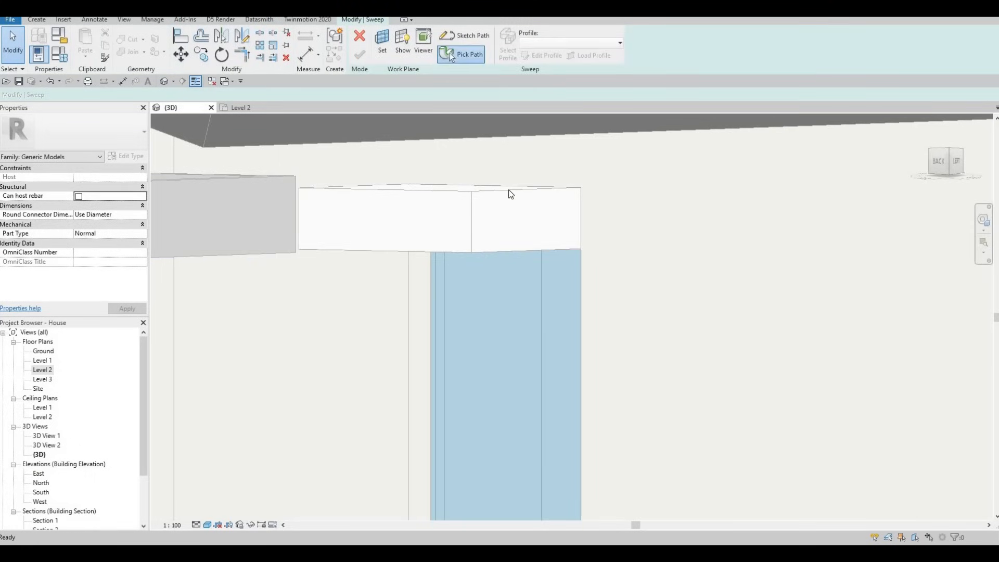
left_click(491, 191)
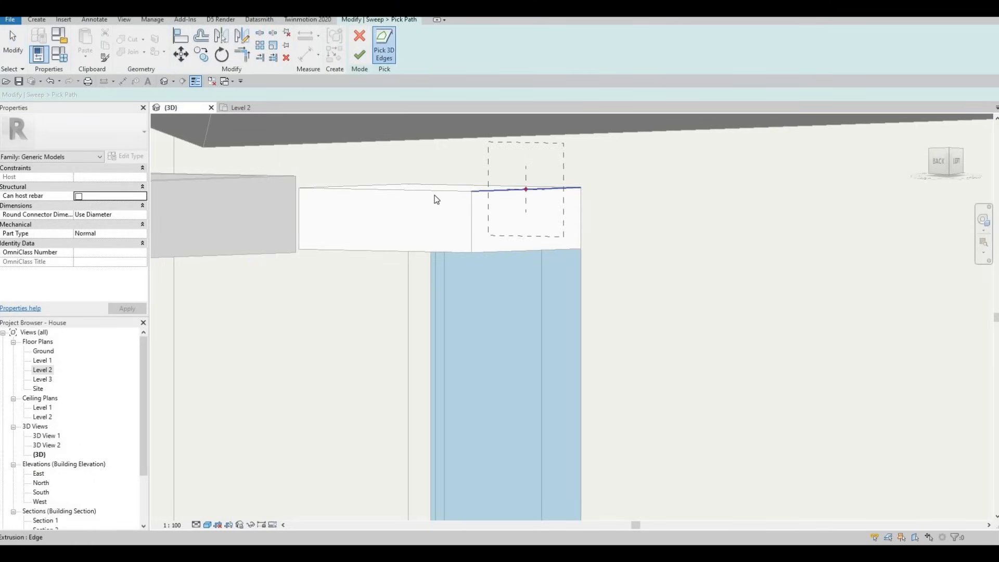
left_click(376, 186)
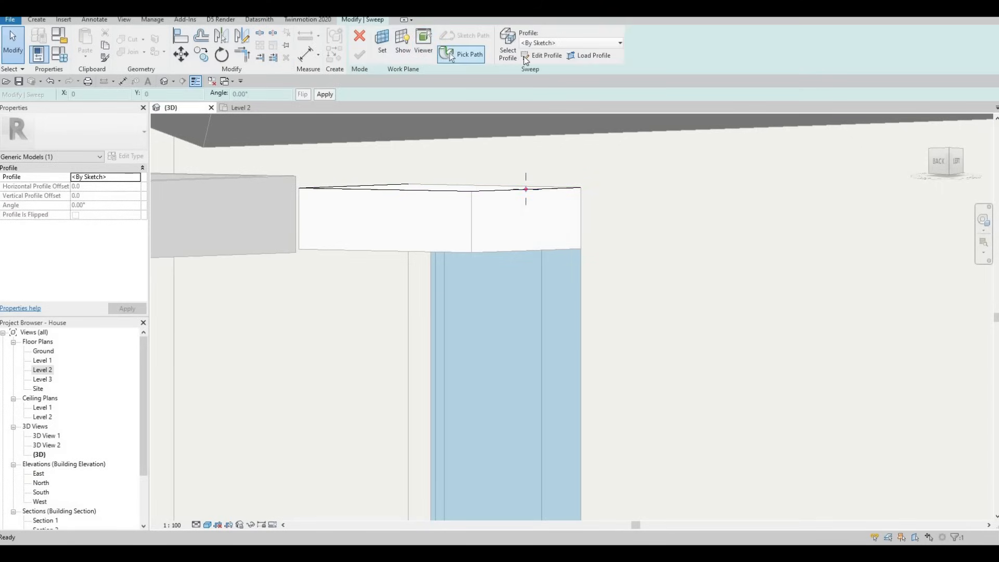
- Sketch a rectangular profile down the small canopy's 200 mm edge face and set its width to 50 mm
left_click(526, 56)
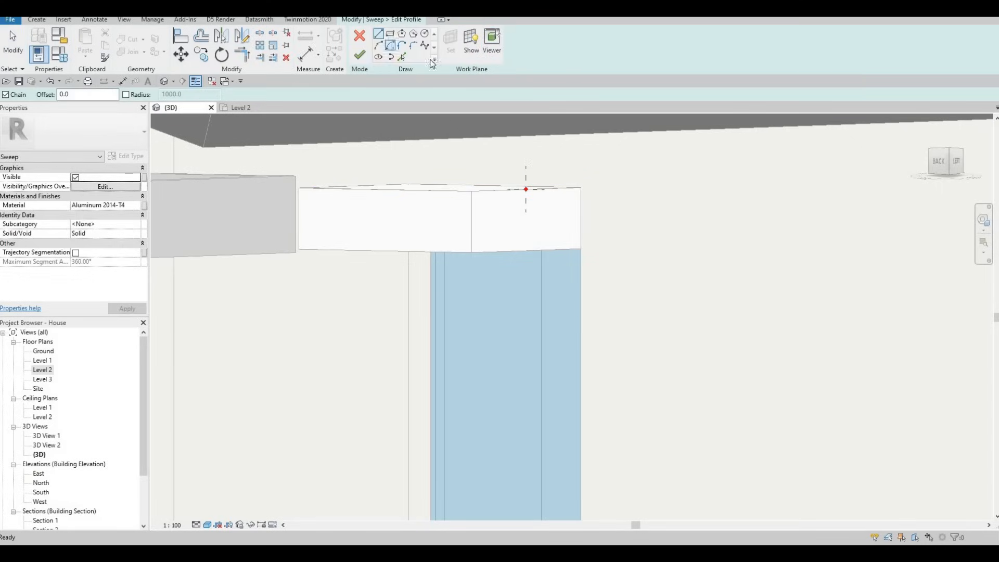
left_click(526, 190)
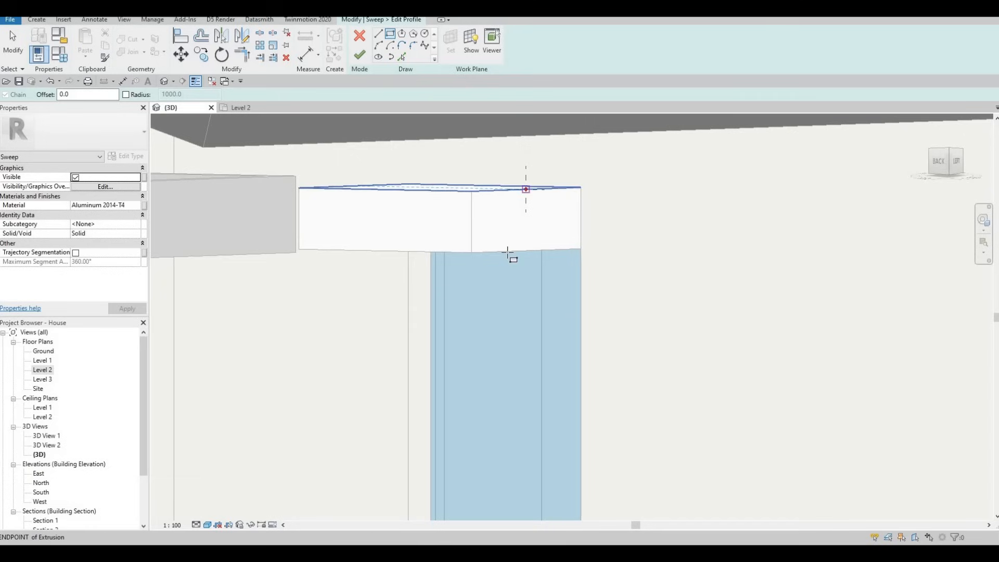
left_click(508, 252)
key("Escape")
key("Escape")
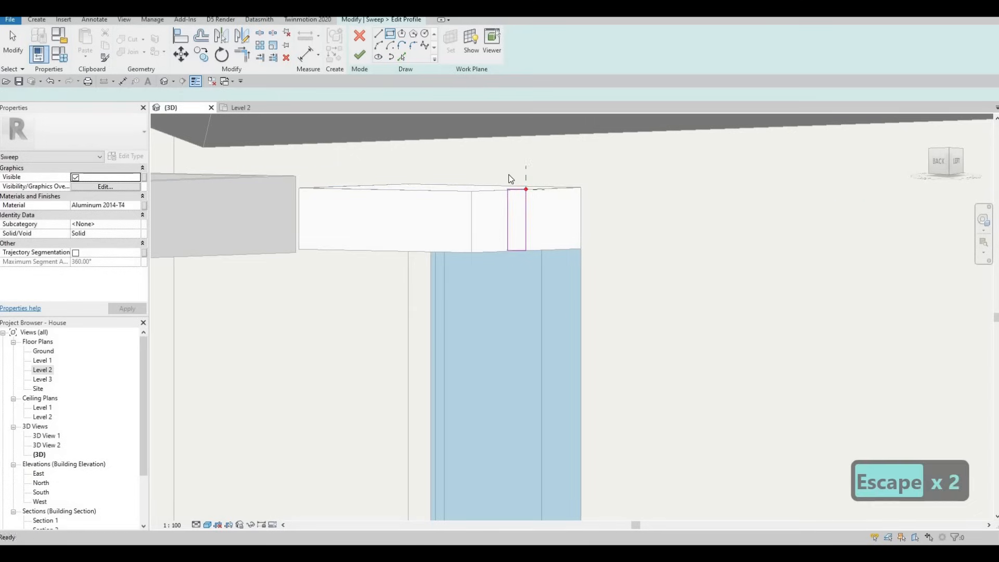
left_click(518, 163)
type("50")
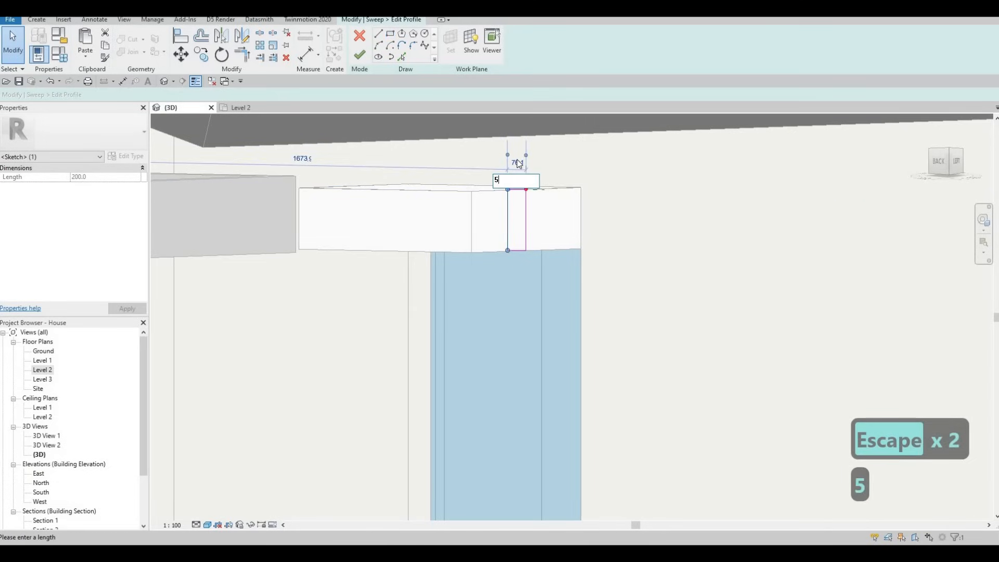
key("Return")
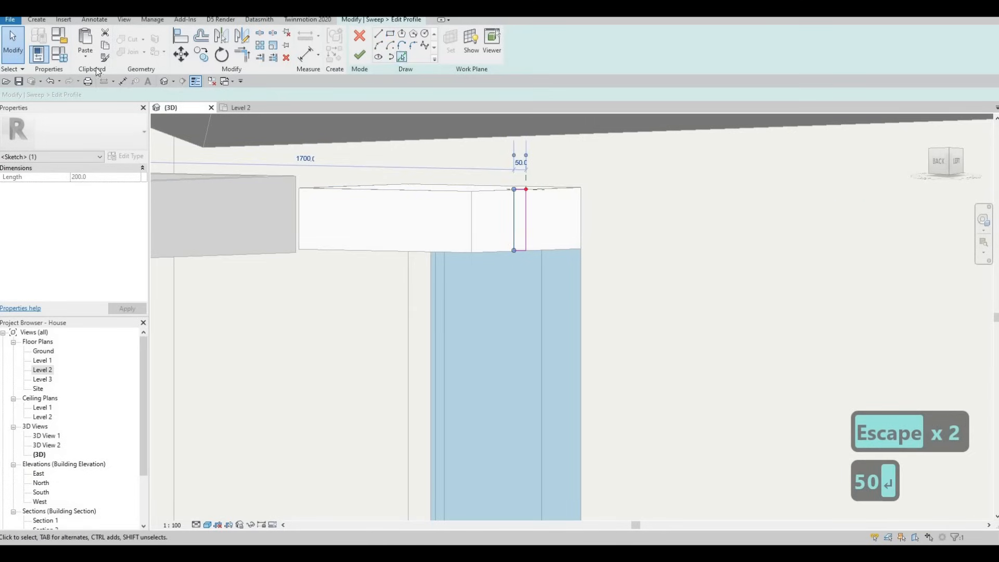
- Offset the profile's outer vertical, bottom and top lines outward by 25 mm using Pick Lines
left_click(49, 95)
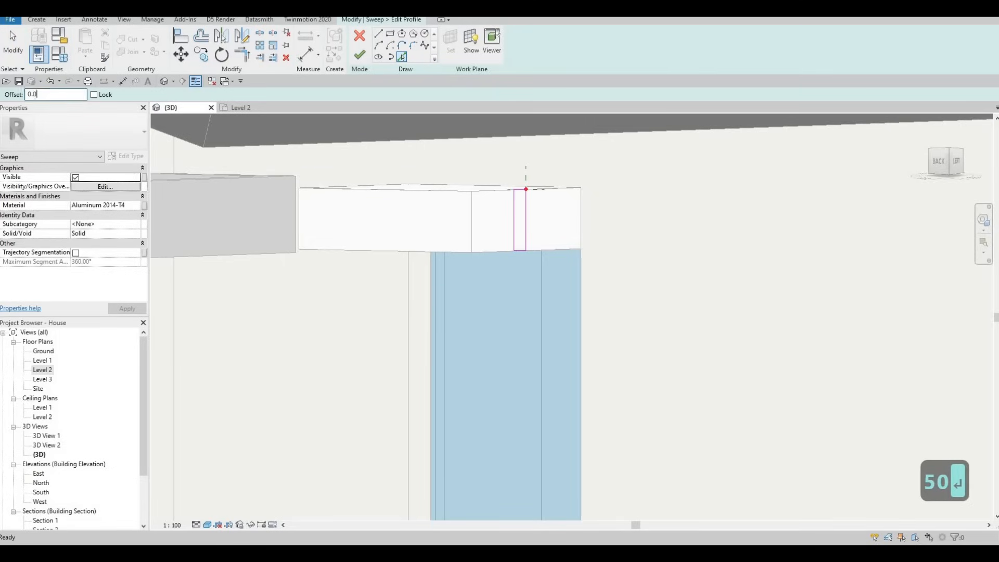
type("25")
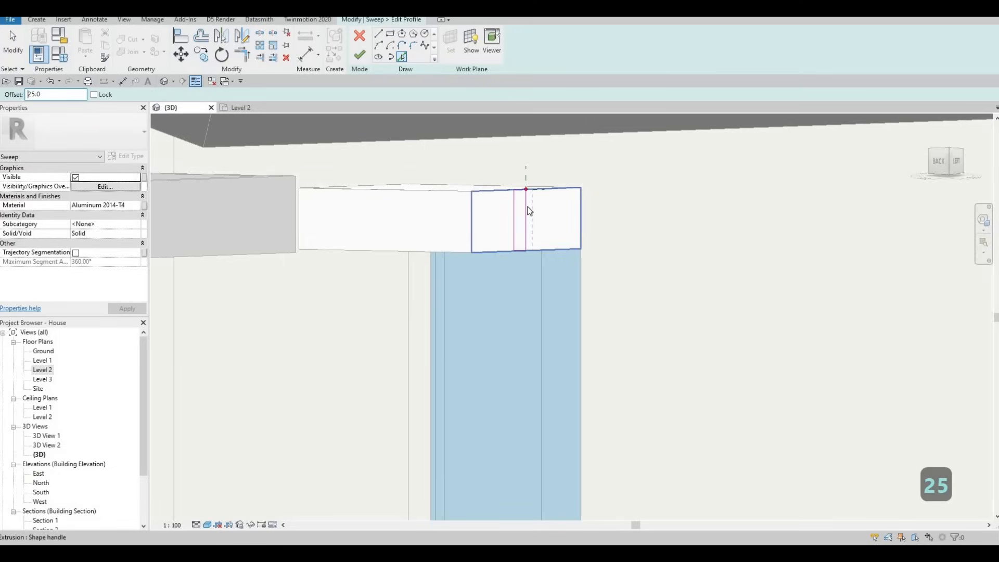
scroll(529, 211, "up", 1)
key("Tab")
key("Tab")
key("Tab")
key("Tab")
key("Tab")
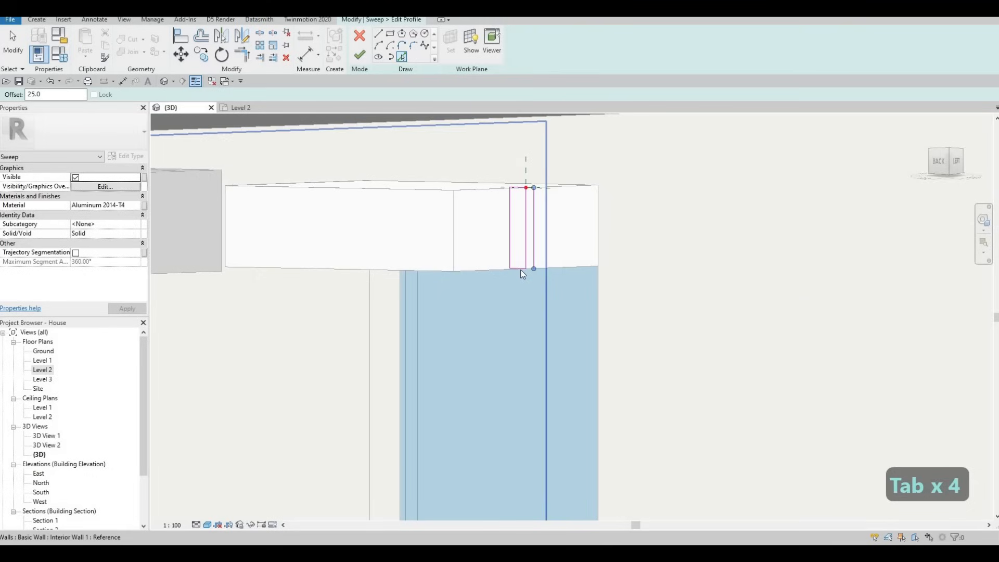
key("Tab")
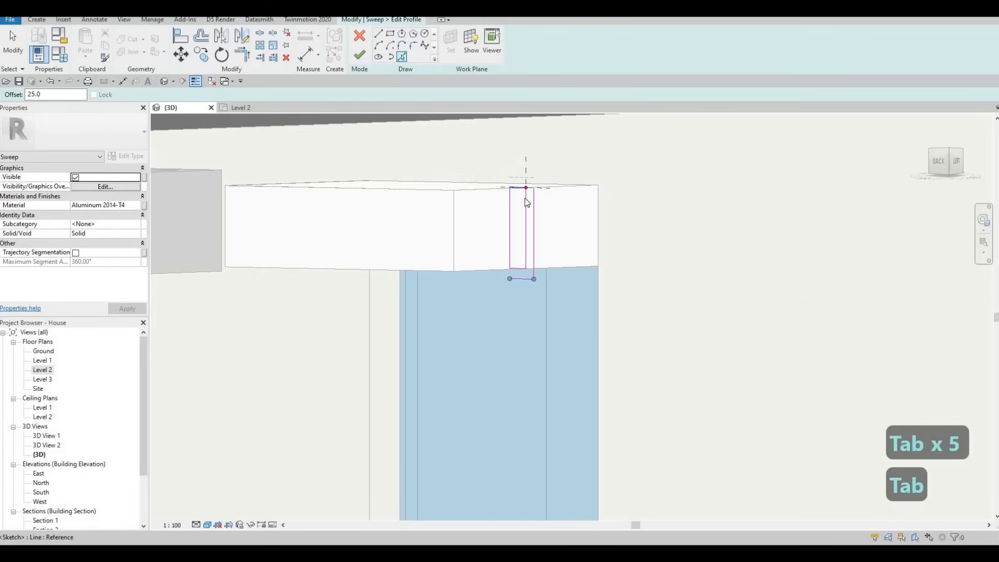
scroll(524, 198, "up", 1)
- Trim the small canopy profile's upper and lower offset lines to corners with its inner vertical line
key("Escape")
key("Escape")
key("Escape")
key("t")
key("r")
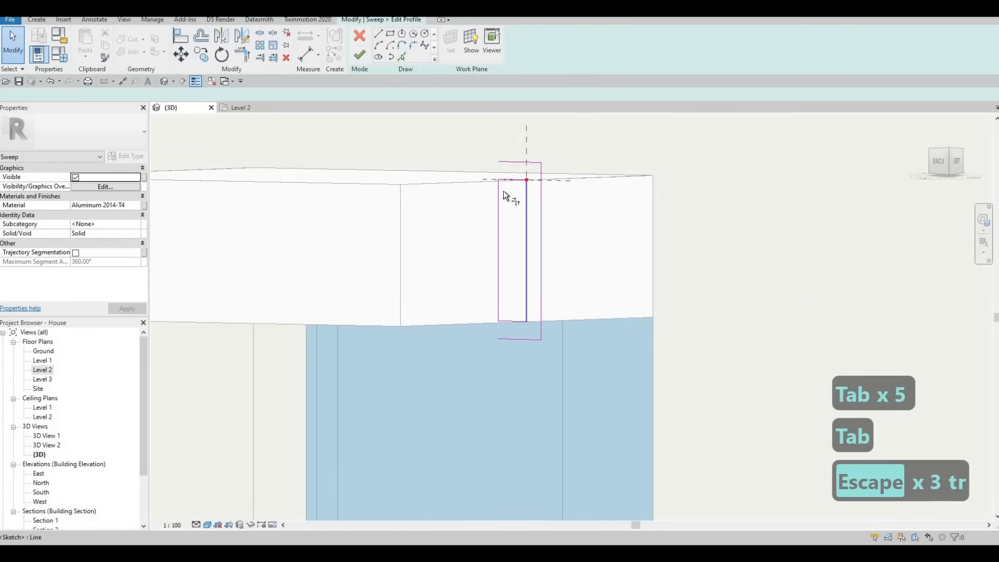
left_click(499, 309)
left_click(502, 339)
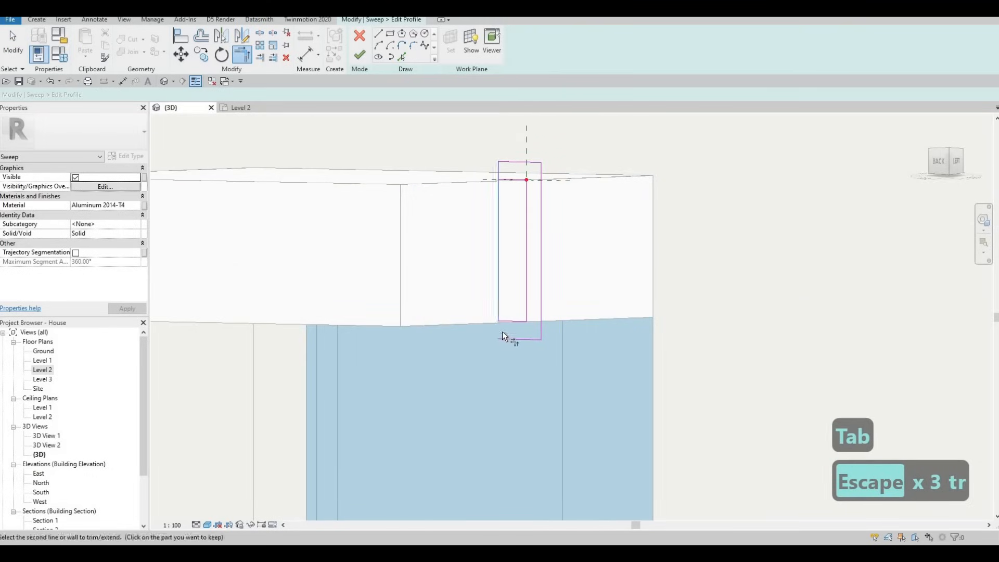
key("Escape")
key("Escape")
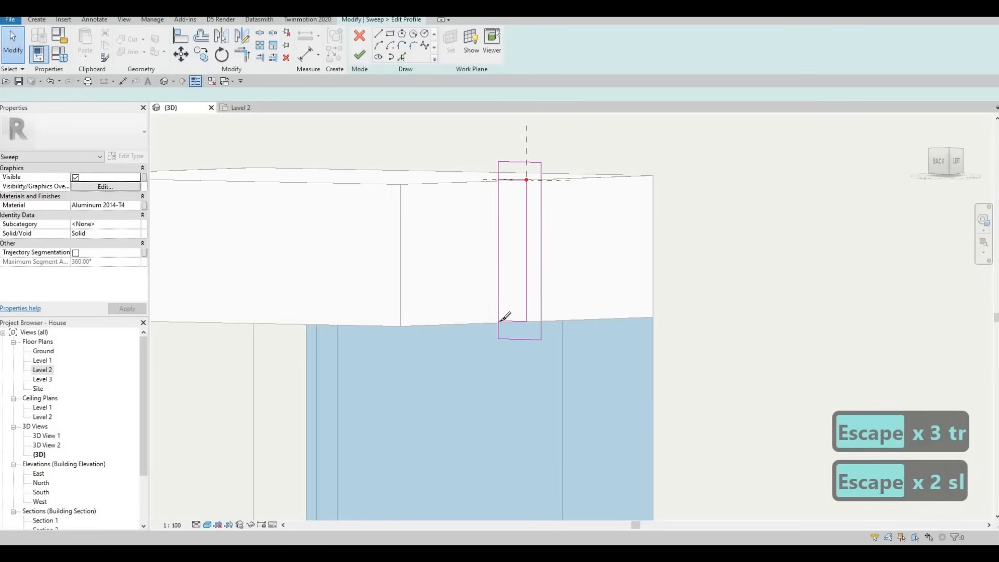
- Split the small canopy profile's inner vertical line where it meets the upper and lower flanges
key("s")
key("l")
scroll(502, 319, "up", 1)
left_click(497, 134)
key("Escape")
key("Escape")
- Delete the inner vertical segment between the flanges and finish the small canopy's profile and sweep
left_click(497, 167)
key("Delete")
scroll(495, 159, "down", 1)
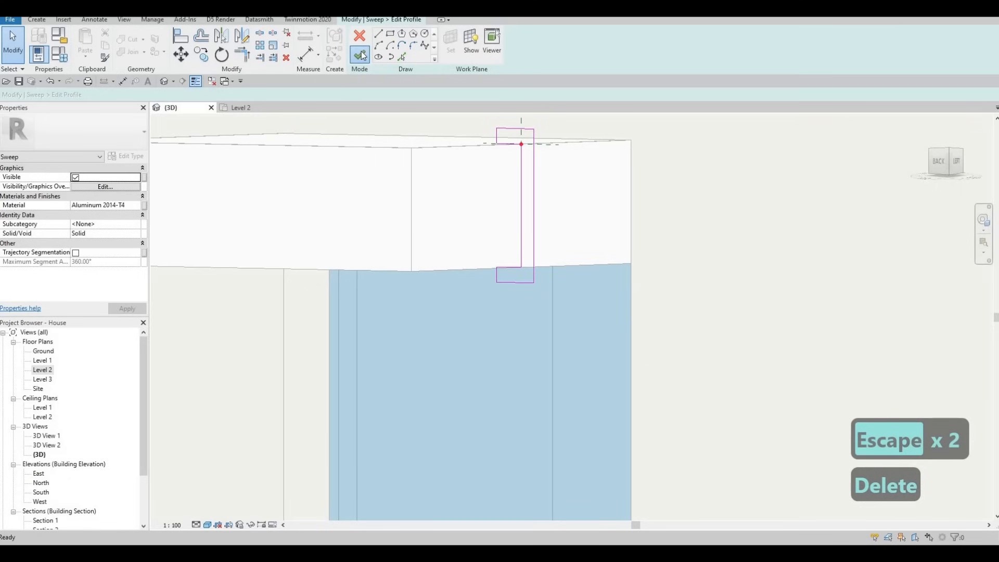
left_click(360, 52)
left_click(359, 51)
scroll(413, 164, "down", 5)
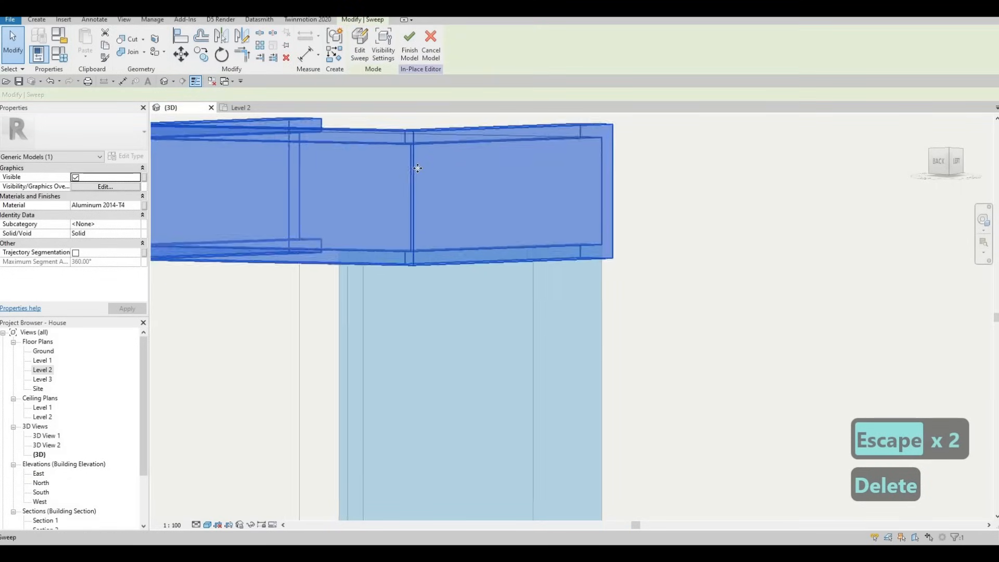
- Finish the in-place model, select the canopy model and reopen it for in-place editing
middle_click_drag(393, 200, 196, 156, "shift")
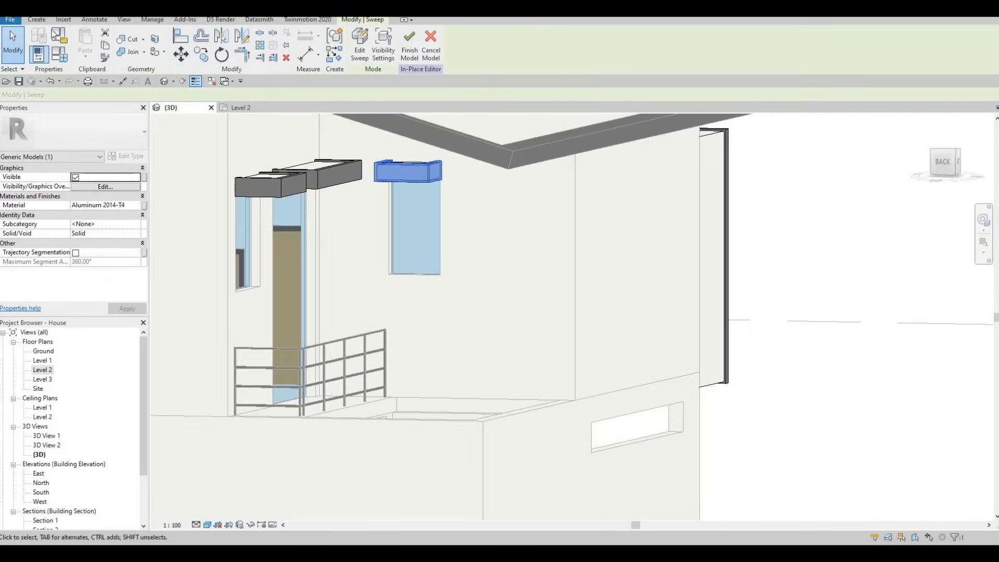
left_click(41, 21)
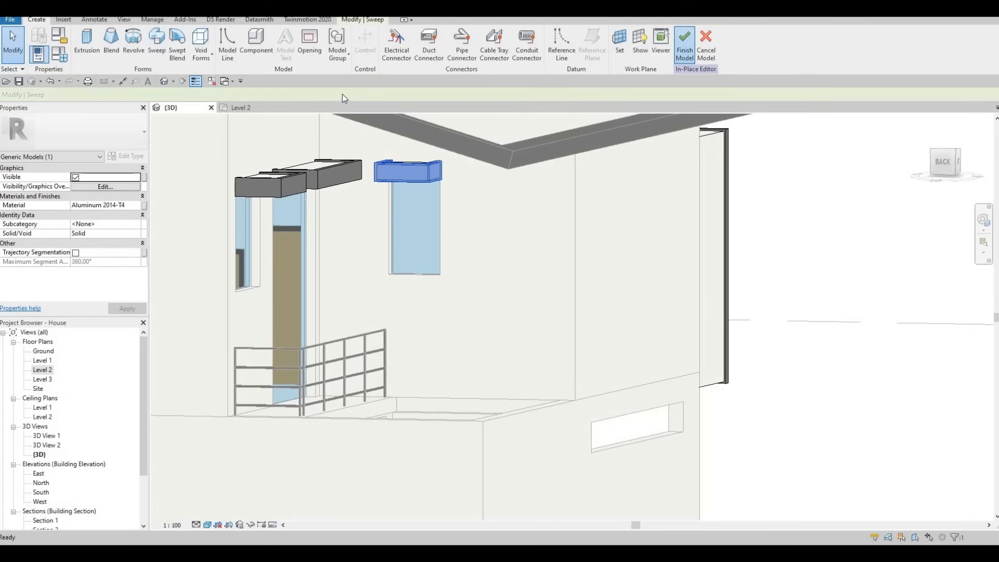
key("Escape")
left_click(317, 169)
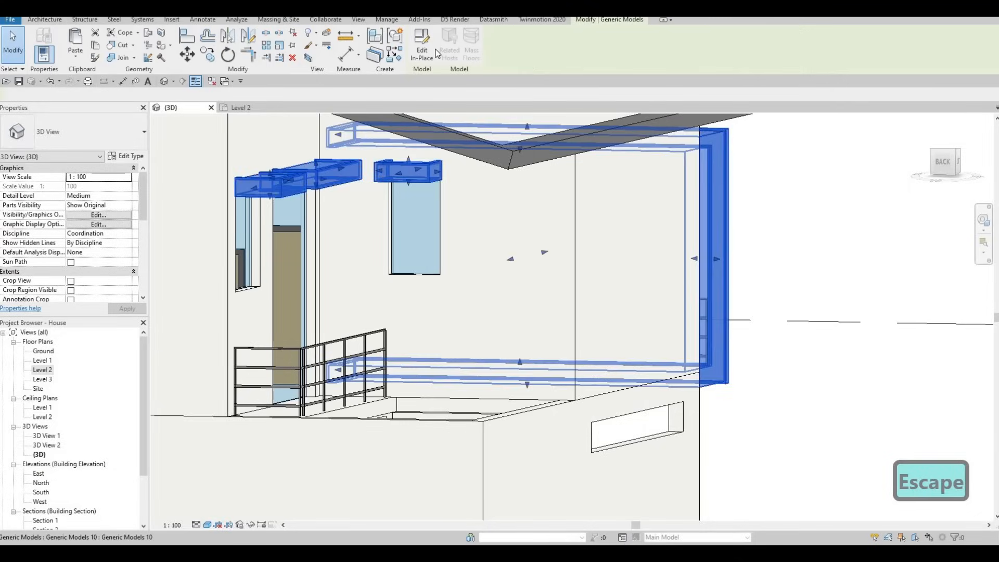
left_click(430, 50)
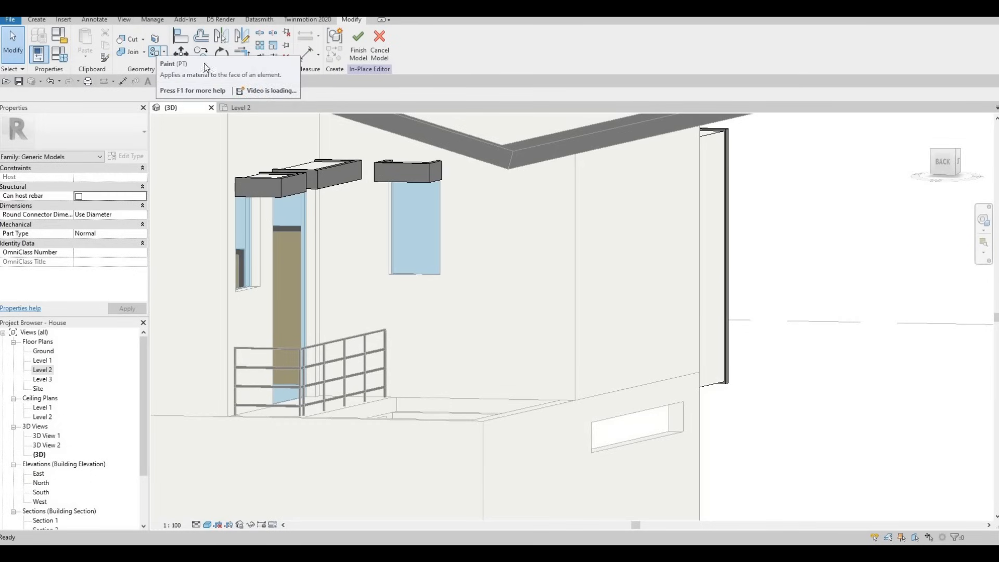
- Start the Paint tool and choose the Plywood, Sheathing material
key("p")
key("t")
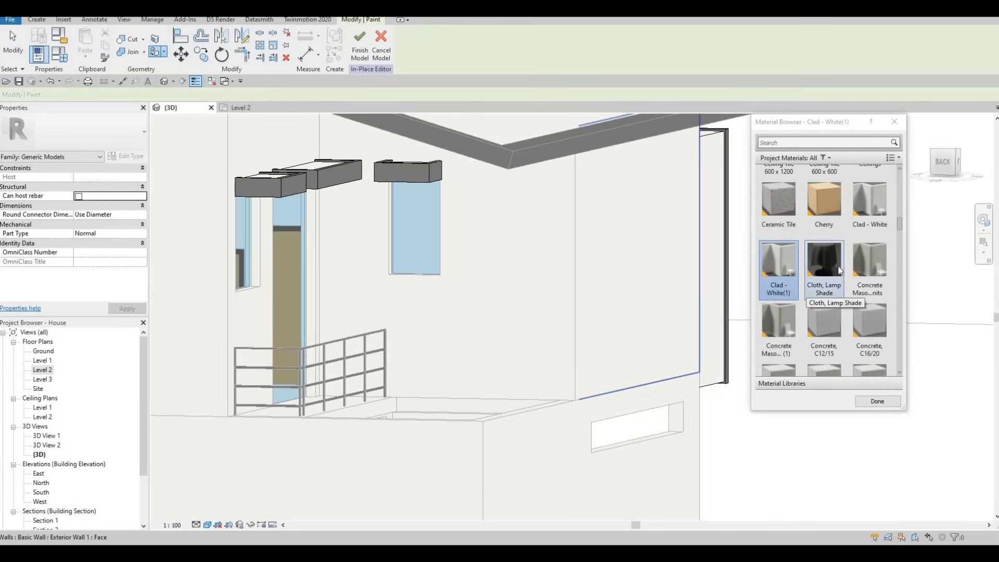
scroll(839, 270, "down", 5)
scroll(874, 289, "down", 6)
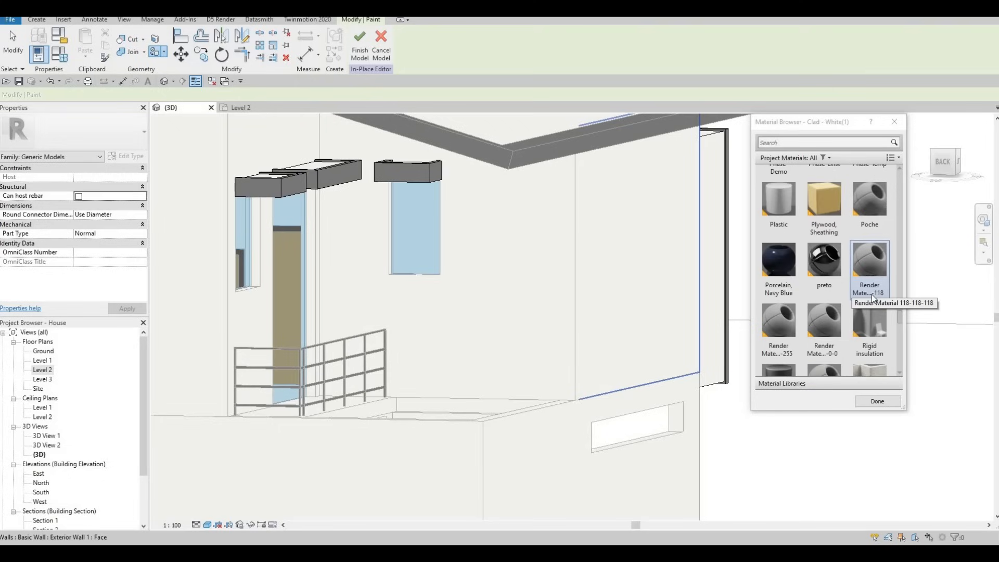
left_click(839, 225)
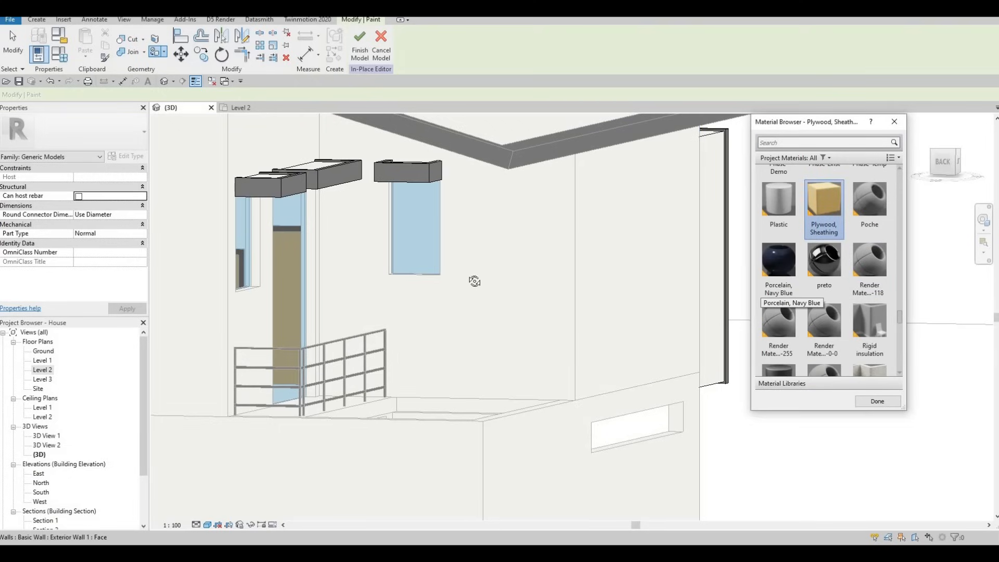
- Paint the undersides of the three rear canopies near the balcony with Plywood, Sheathing
middle_click_drag(458, 219, 416, 187, "shift")
scroll(408, 178, "up", 3)
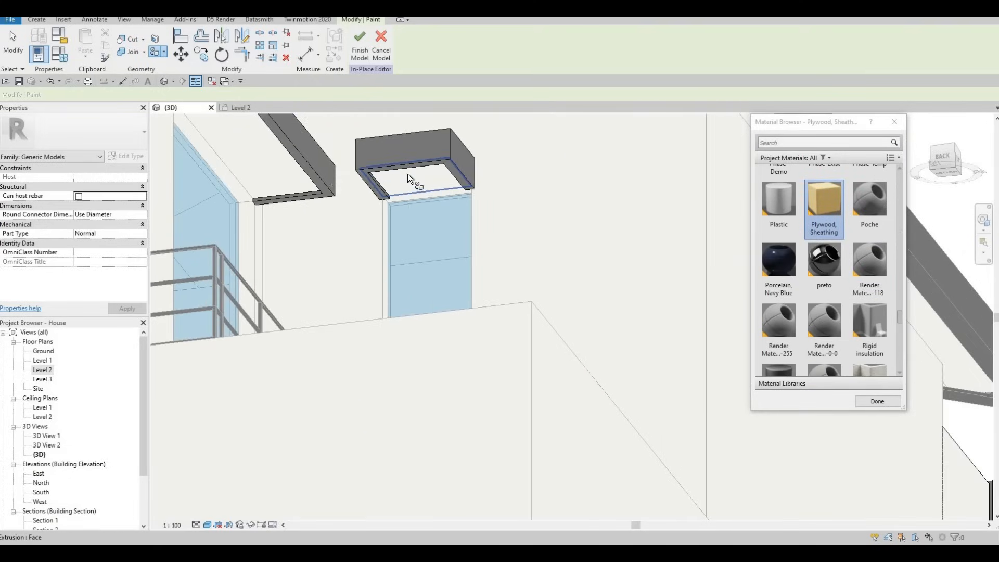
left_click(249, 169)
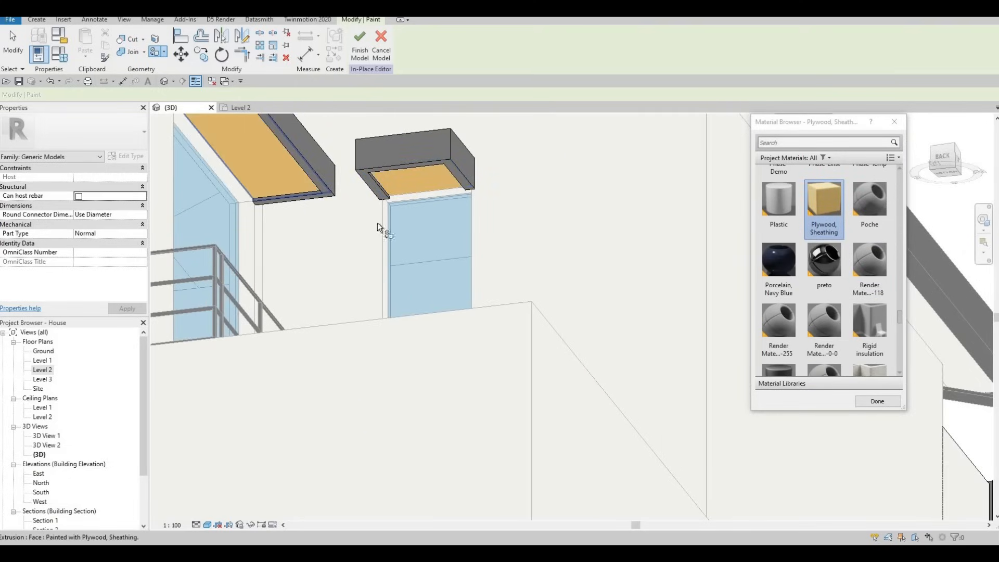
scroll(383, 201, "down", 3)
scroll(395, 217, "up", 2)
scroll(398, 240, "down", 4)
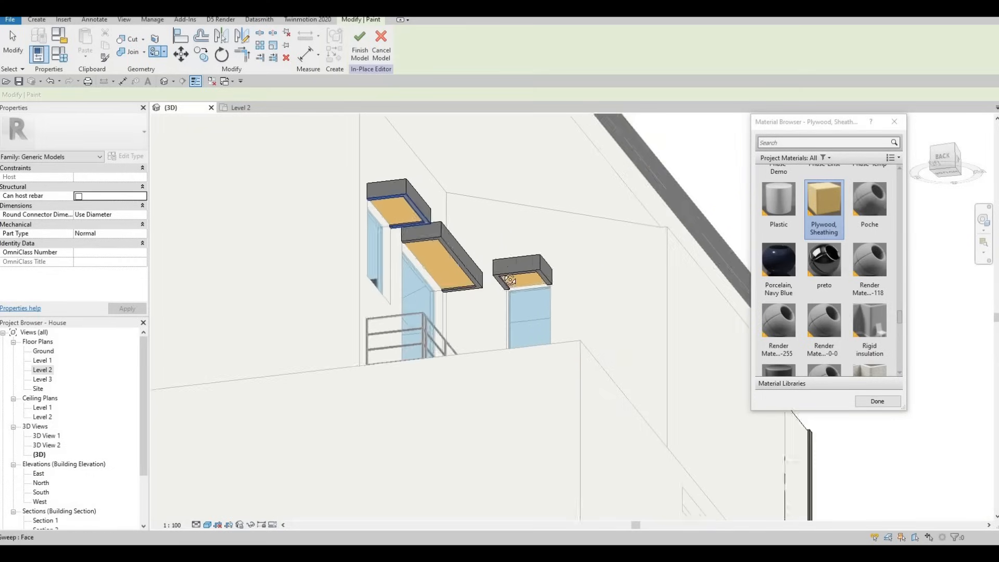
- Paint the undersides of the two window canopies on either side of the building's back corner with Plywood, Sheathing
middle_click_drag(350, 191, 370, 197, "shift")
scroll(361, 192, "up", 2)
left_click(333, 195)
scroll(489, 167, "down", 3)
scroll(337, 162, "up", 2)
scroll(336, 161, "down", 1)
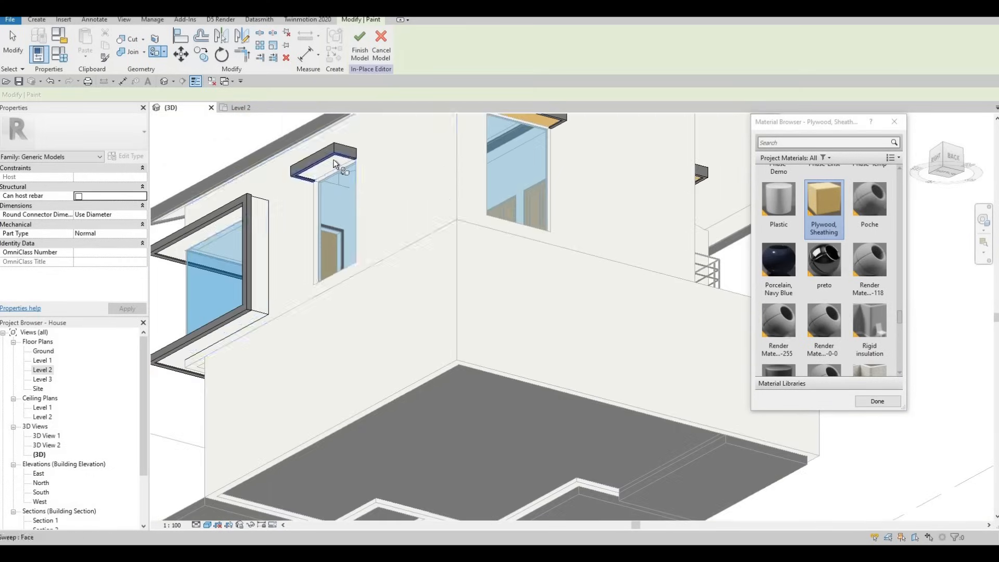
scroll(335, 162, "up", 2)
scroll(438, 193, "down", 2)
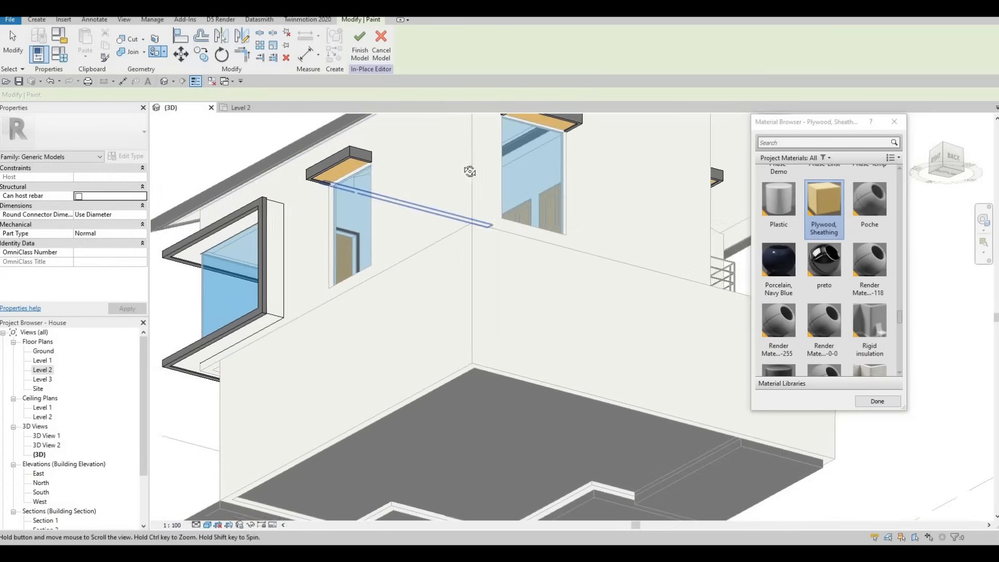
- Paint the soffit inside the projecting corner-window frame with Plywood, Sheathing
middle_click_drag(470, 170, 503, 165, "shift")
middle_click_drag(374, 145, 411, 143, "shift")
scroll(355, 150, "up", 2)
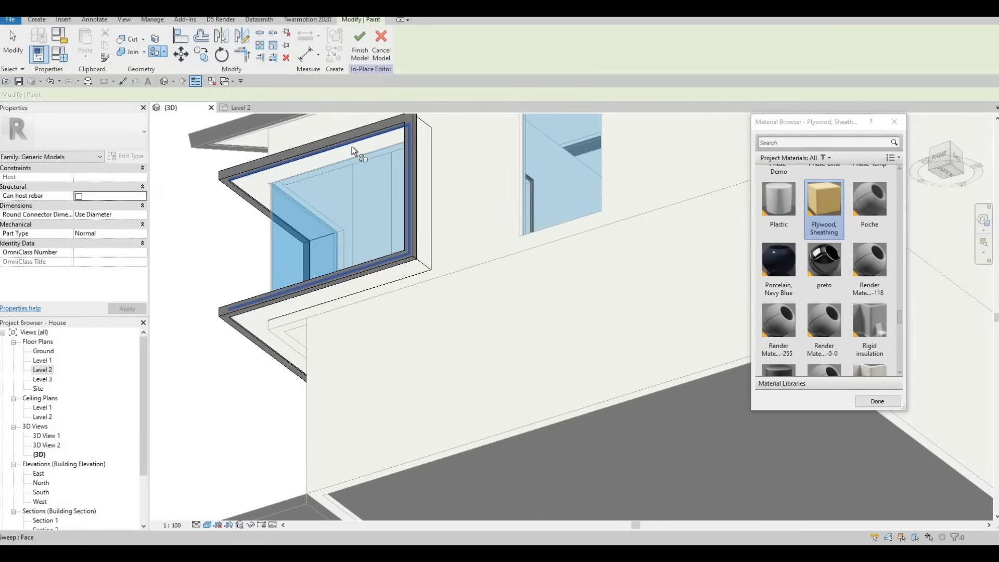
scroll(352, 151, "down", 1)
left_click(350, 162)
- Paint both inner side faces of the corner-window frame with Plywood, Sheathing
mouse_move(350, 163)
middle_mouse_down("shift")
mouse_move(551, 285)
mouse_move(631, 375)
mouse_move(458, 179)
middle_mouse_up("shift")
mouse_move(703, 370)
middle_mouse_down()
mouse_move(547, 196)
mouse_move(581, 195)
mouse_move(216, 194)
middle_mouse_up()
scroll(552, 195, "up", 2)
left_click(535, 195)
left_click(468, 192)
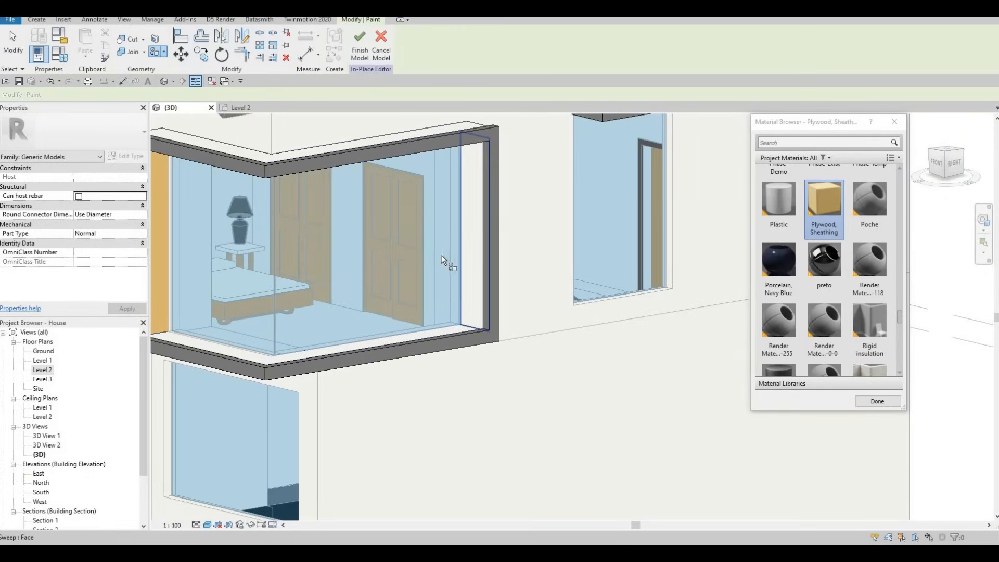
- Paint the inner bottom face of the corner-window frame with Plywood, Sheathing
middle_click_drag(428, 388, 426, 452, "shift")
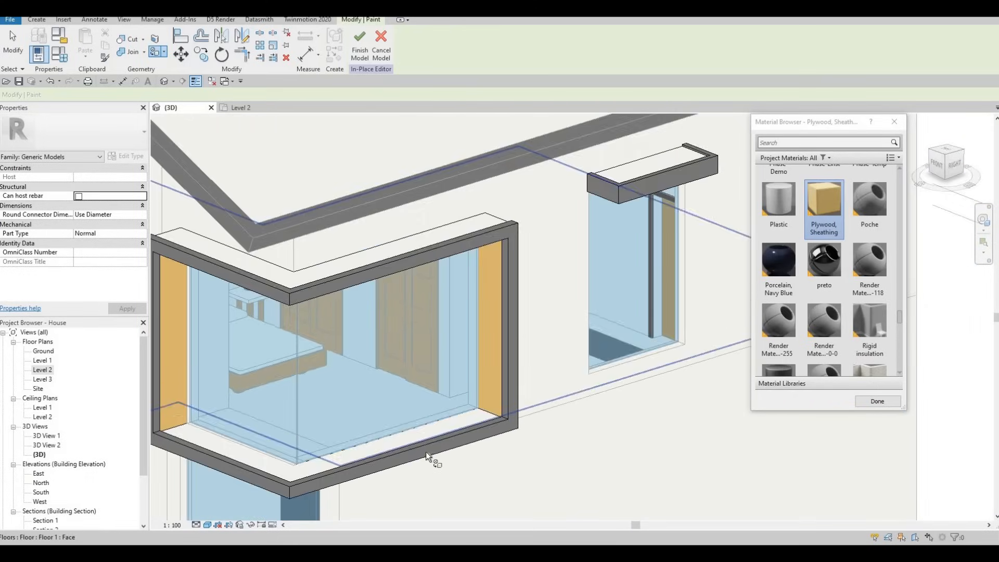
scroll(425, 452, "up", 2)
left_click(426, 451)
scroll(426, 368, "down", 3)
mouse_move(297, 274)
middle_mouse_down()
mouse_move(435, 238)
mouse_move(550, 229)
middle_mouse_up()
- Paint the soffit and inner side face of the front balcony frame with Plywood, Sheathing
middle_click_drag(406, 416, 420, 291, "shift")
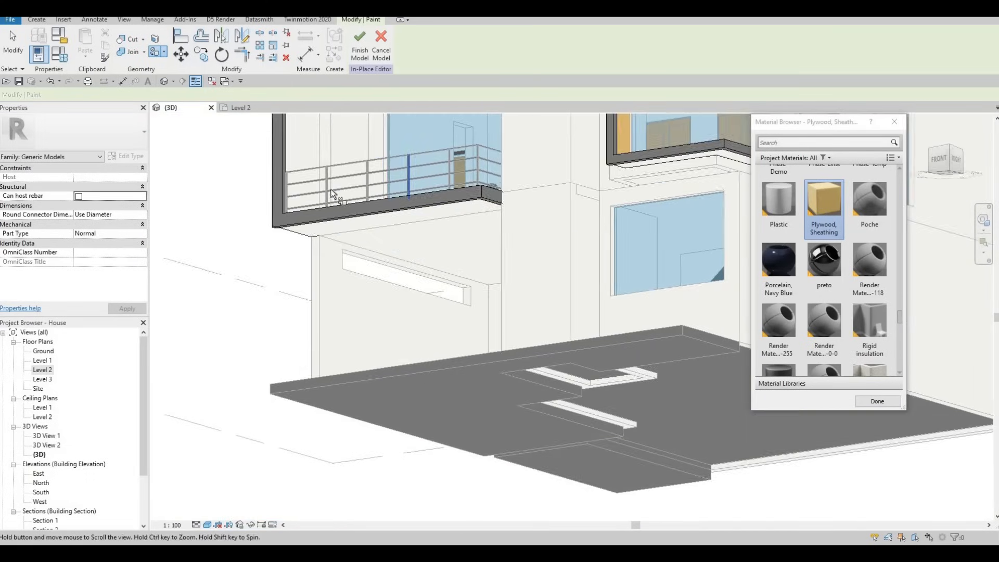
middle_click_drag(335, 196, 366, 338)
scroll(346, 175, "up", 1)
middle_click_drag(358, 185, 344, 172, "shift")
scroll(341, 176, "up", 3)
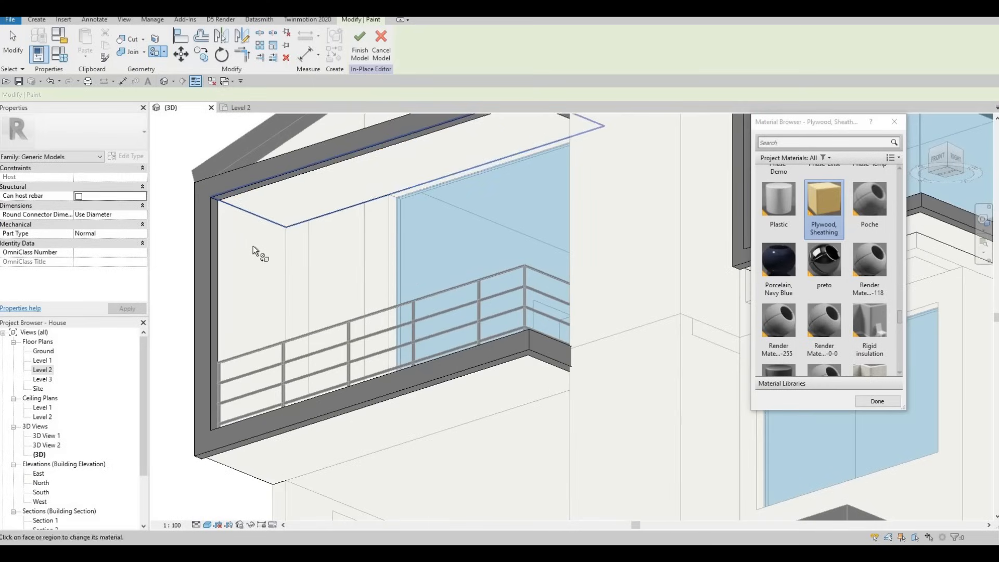
left_click(284, 227)
left_click(291, 281)
- Paint the undersides of the main gable roof and the lower front roof with Plywood, Sheathing
mouse_move(469, 260)
middle_mouse_down("shift")
mouse_move(520, 385)
mouse_move(353, 190)
middle_mouse_up("shift")
middle_click_drag(318, 421, 322, 447, "shift")
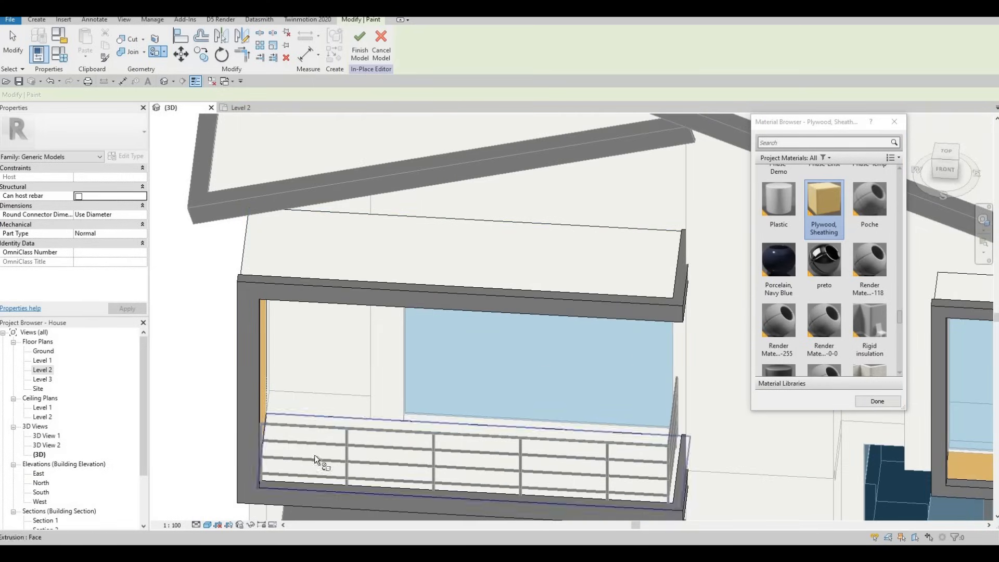
middle_click_drag(538, 254, 382, 364, "shift")
scroll(390, 196, "down", 1)
middle_click_drag(300, 156, 218, 170, "shift")
scroll(217, 173, "up", 3)
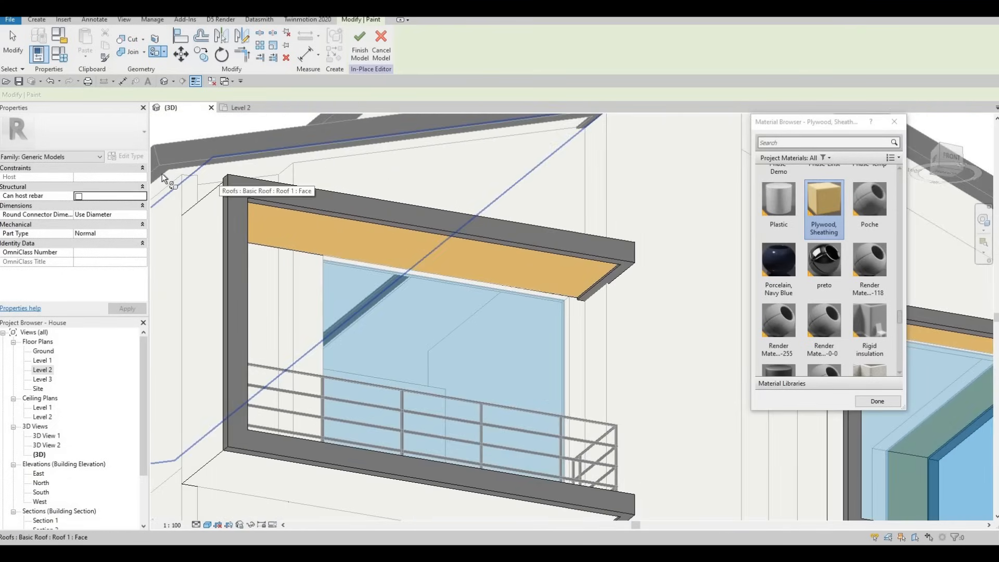
scroll(212, 157, "down", 3)
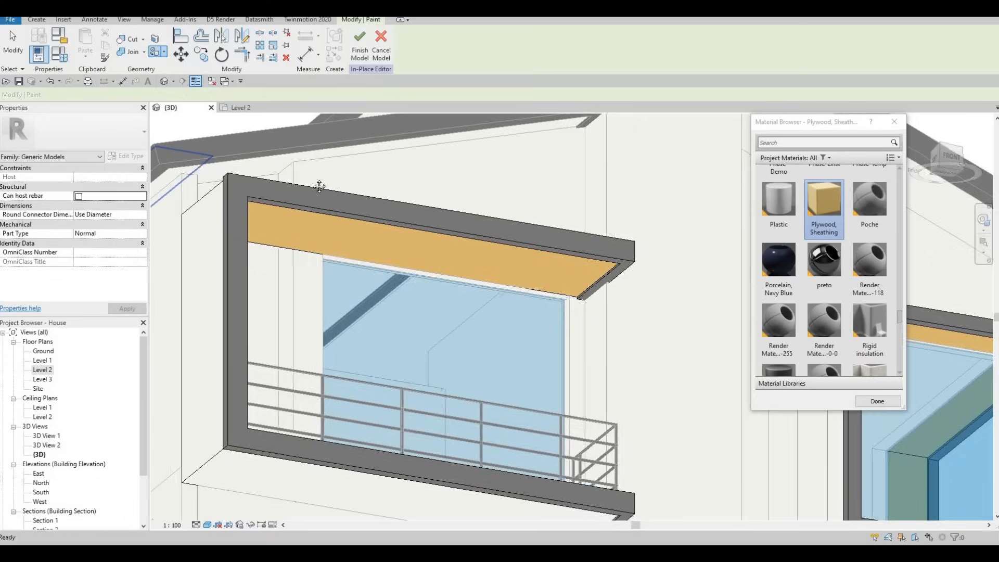
middle_click_drag(319, 185, 209, 256)
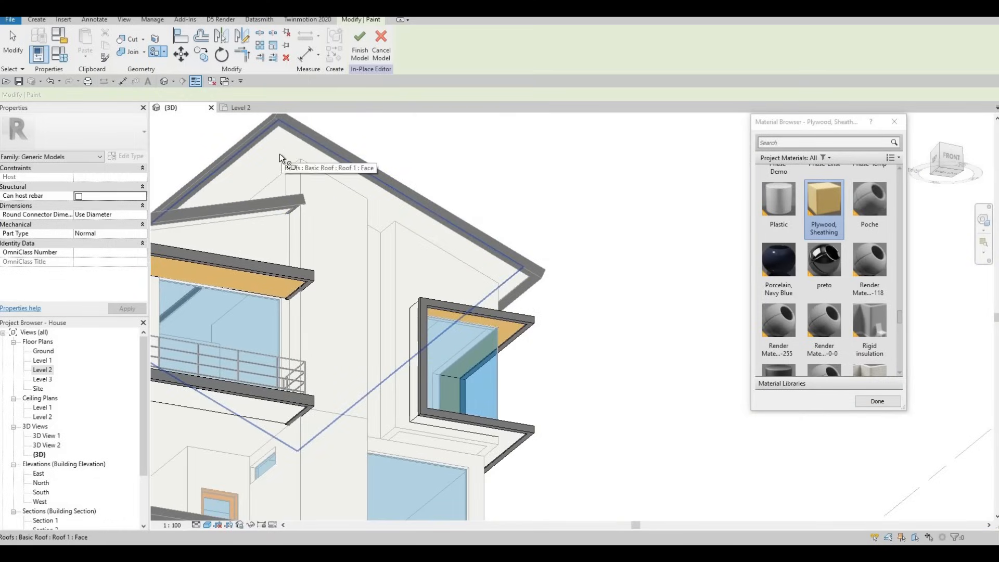
left_click(279, 157)
mouse_move(279, 157)
middle_mouse_down("shift")
mouse_move(285, 167)
mouse_move(199, 160)
middle_mouse_up("shift")
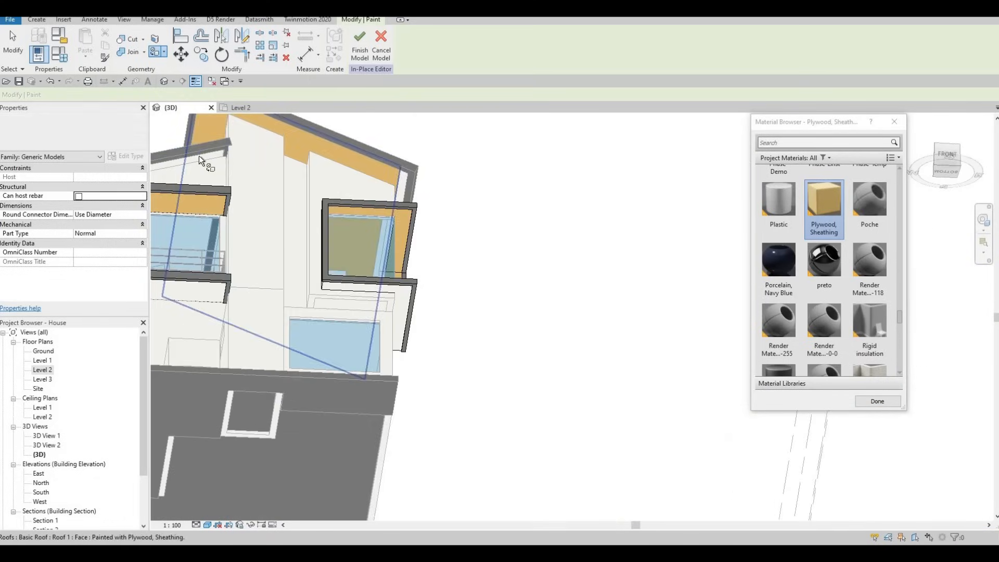
scroll(199, 160, "up", 2)
scroll(212, 157, "down", 4)
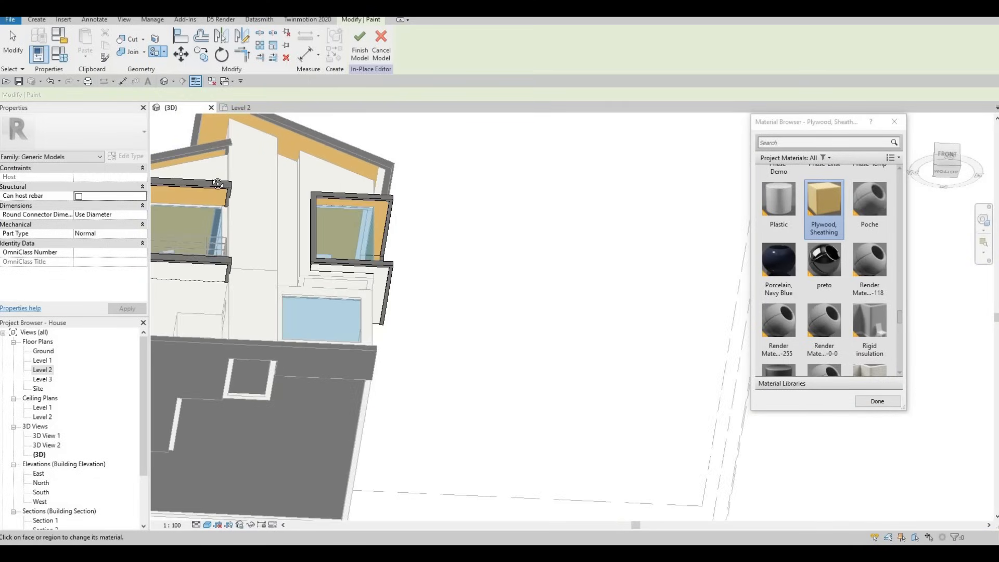
- Search the project materials for "asph" with the house's front roofs in view
middle_click_drag(212, 157, 298, 324, "shift")
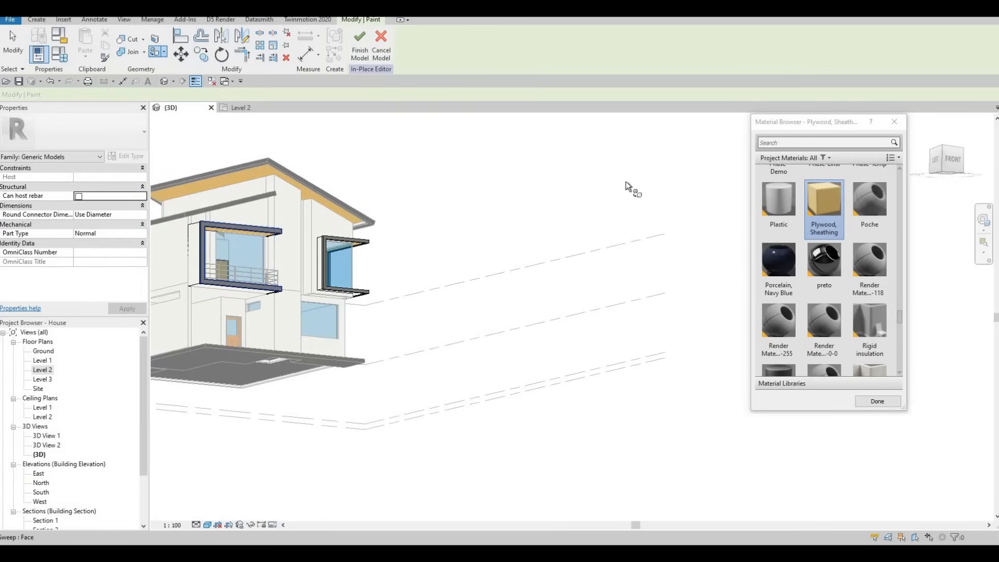
middle_click_drag(628, 188, 650, 252, "shift")
scroll(824, 234, "up", 2)
left_click(803, 143)
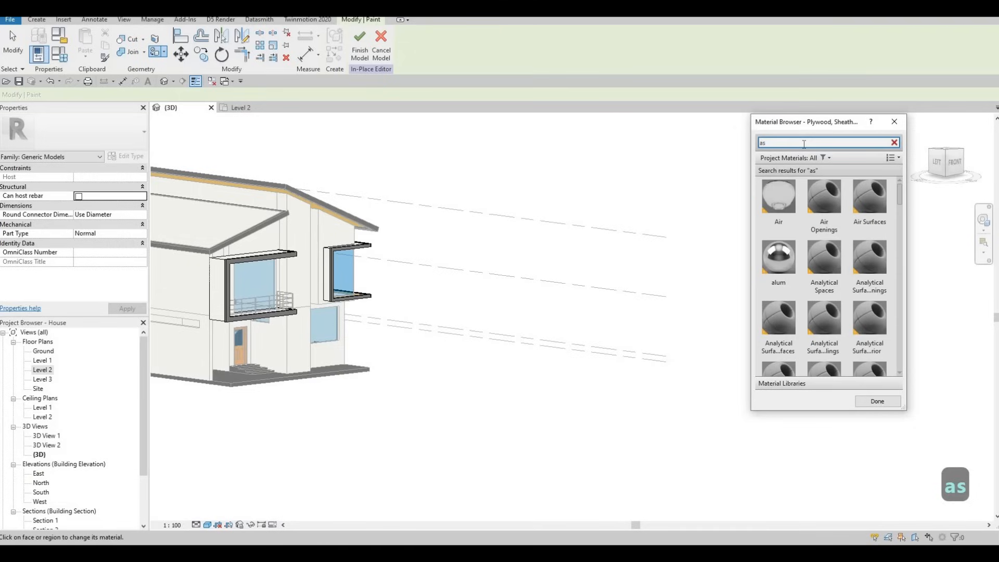
type("h")
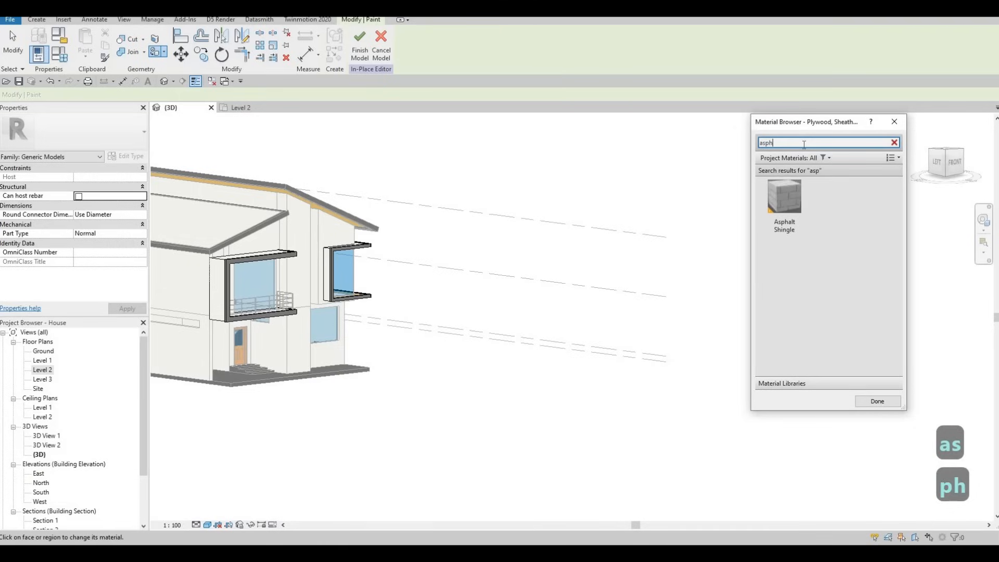
- Paint the roof surfaces with the Asphalt Shingle material and finish the in-place model
left_click(241, 223)
mouse_move(284, 200)
middle_mouse_down("shift")
mouse_move(287, 265)
mouse_move(268, 271)
mouse_move(420, 268)
mouse_move(354, 302)
mouse_move(158, 317)
mouse_move(323, 281)
mouse_move(464, 183)
mouse_move(395, 156)
mouse_move(276, 81)
mouse_move(367, 50)
middle_mouse_up("shift")
left_click(276, 211)
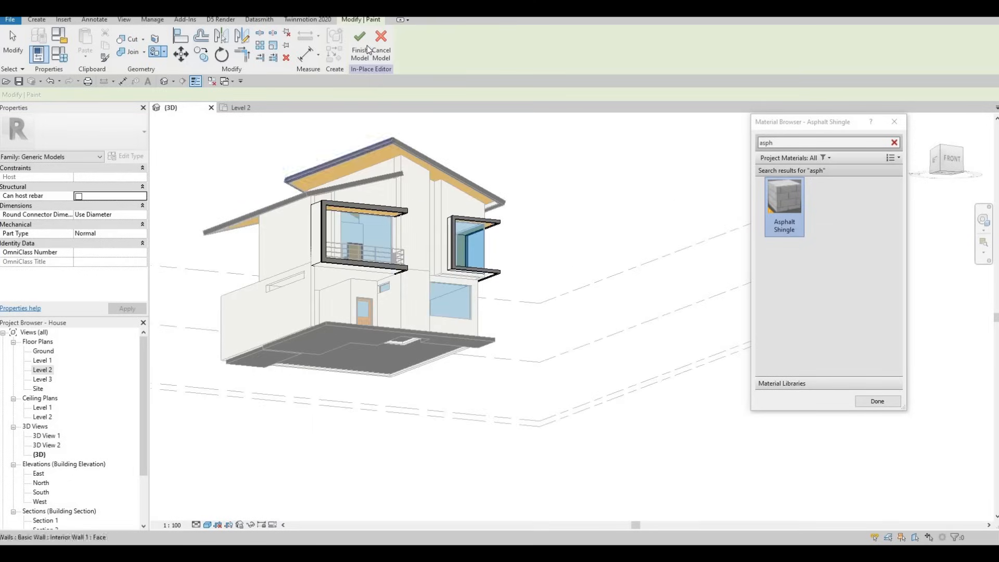
scroll(383, 239, "up", 2)
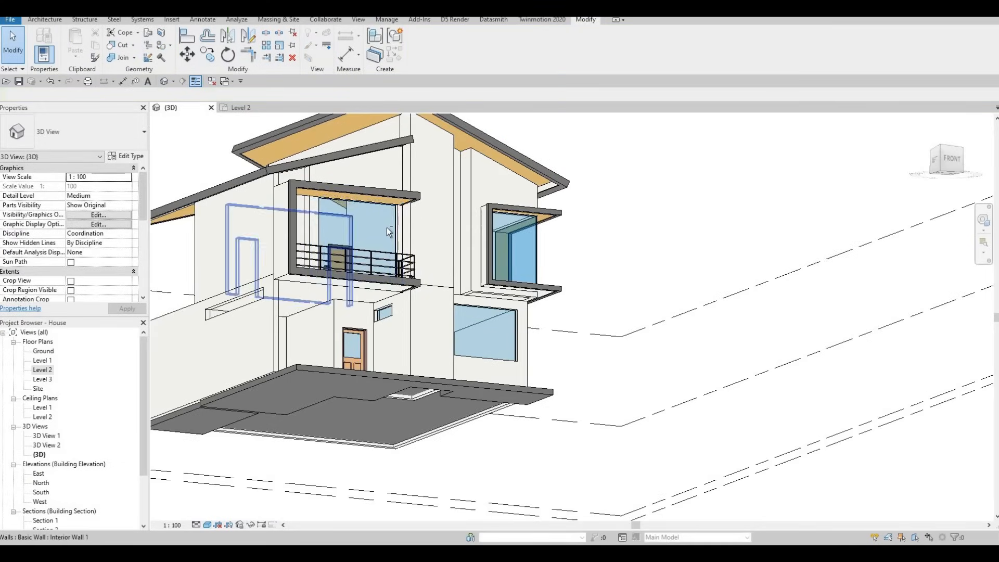
scroll(386, 226, "down", 3)
middle_click_drag(386, 227, 327, 216, "shift")
key("Tab")
key("Tab")
key("Tab")
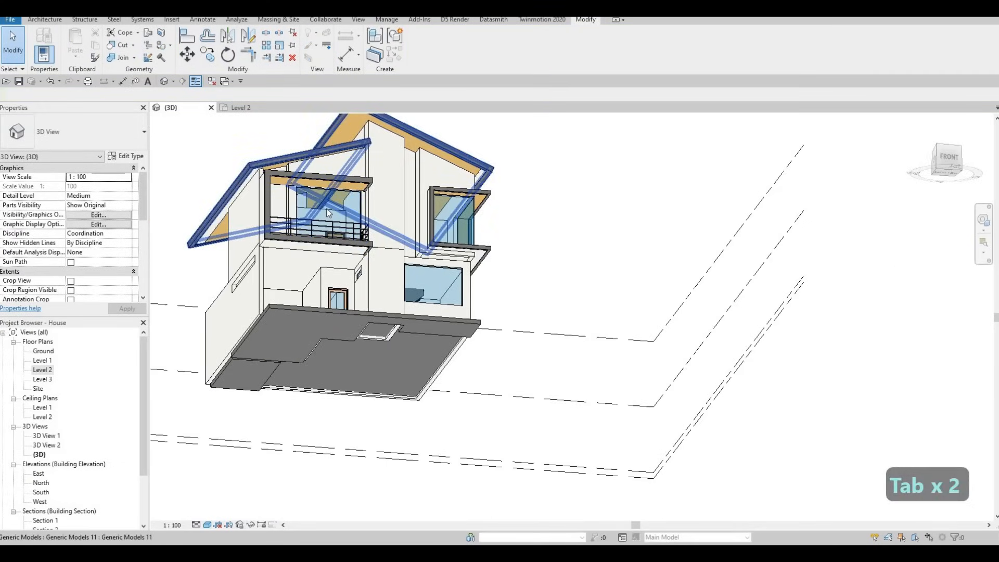
key("Tab")
key("Tab")
key("Tab")
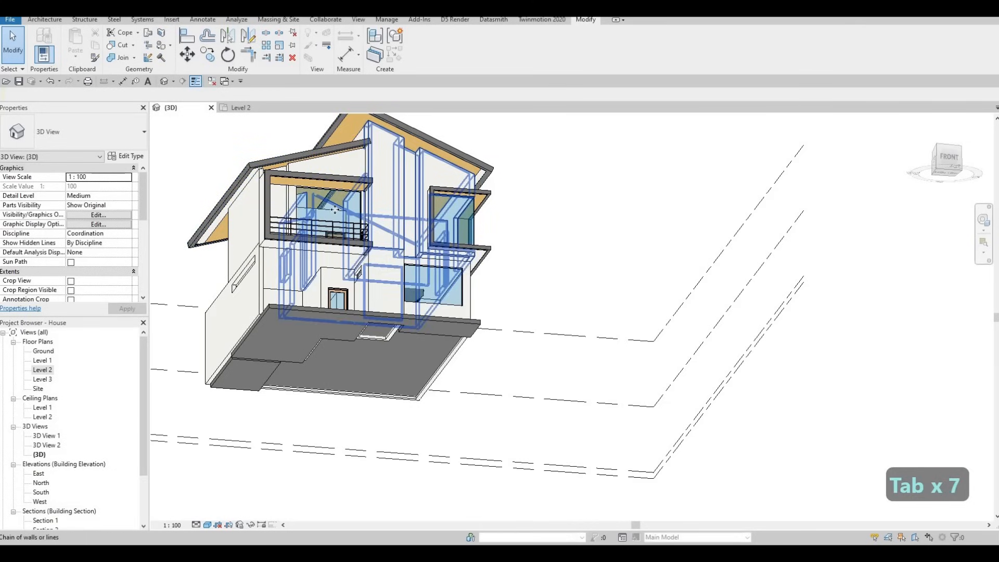
left_click(334, 210)
key("Escape")
- Attach the tops of the interior walls visible through the balcony glazing to the roof above
middle_click_drag(299, 213, 306, 248, "shift")
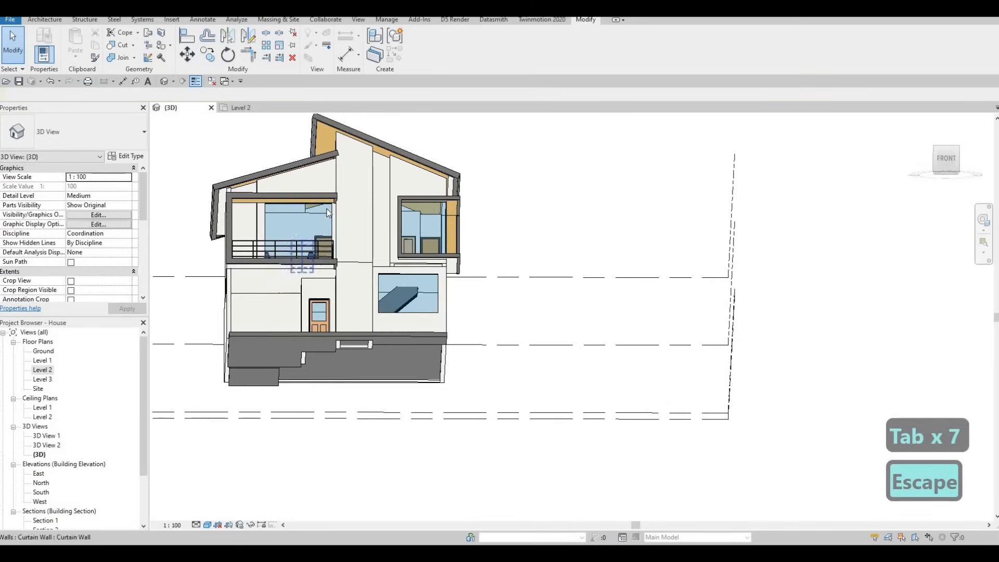
scroll(316, 218, "up", 4)
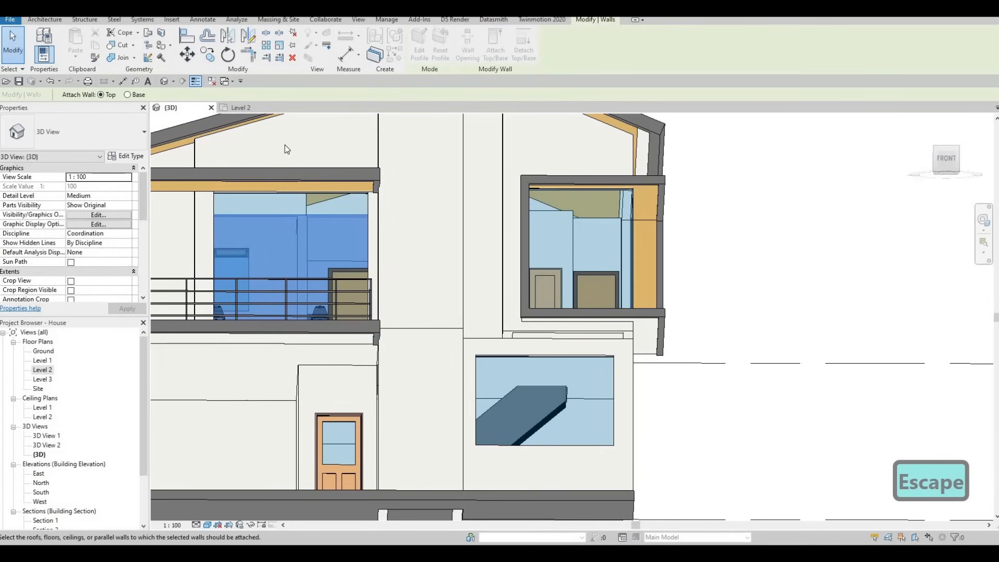
middle_click_drag(329, 240, 394, 354, "shift")
left_click(321, 176)
key("Escape")
- Attach the tops of the Level 2 interior walls behind the front corner window to the roof
middle_click_drag(394, 353, 463, 248)
key("Tab")
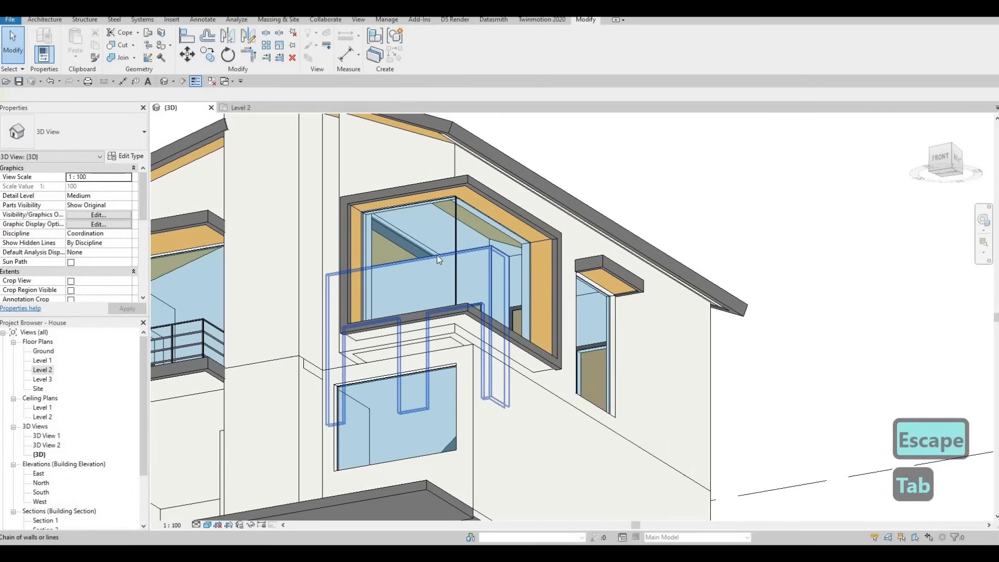
left_click(514, 260)
key("Tab")
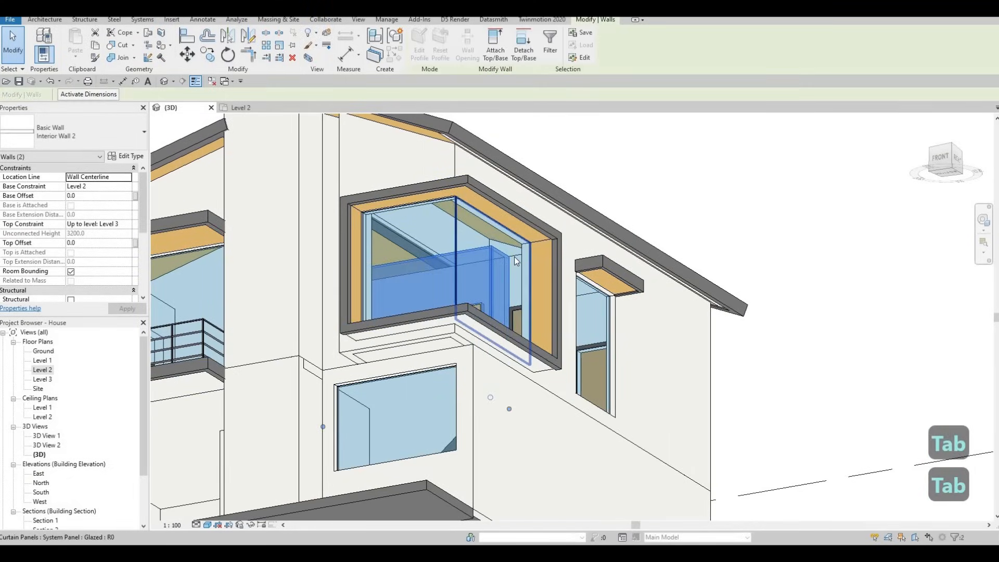
key("Tab")
left_click(409, 165)
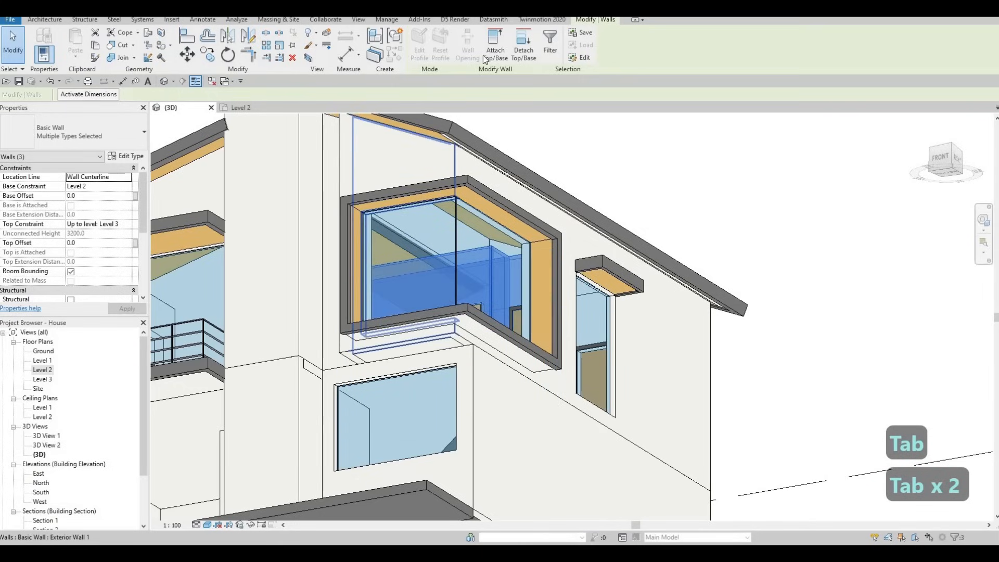
left_click(435, 158)
scroll(435, 158, "down", 2)
key("Escape")
- Attach the tops of the two Level 2 interior walls behind the rear window to the roof
scroll(427, 291, "down", 3)
middle_click_drag(428, 292, 264, 223, "shift")
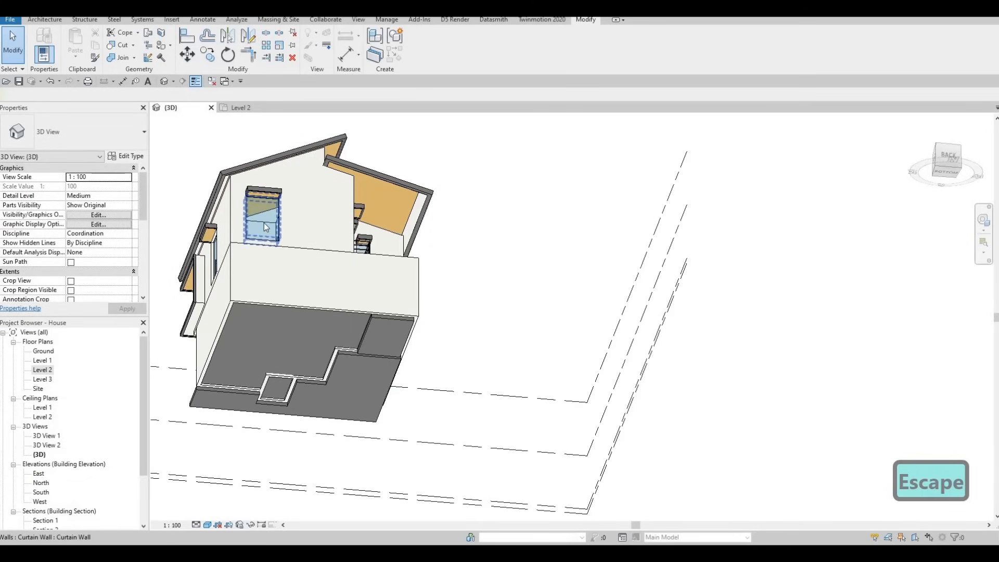
key("Tab")
key("Tab")
left_click(264, 223)
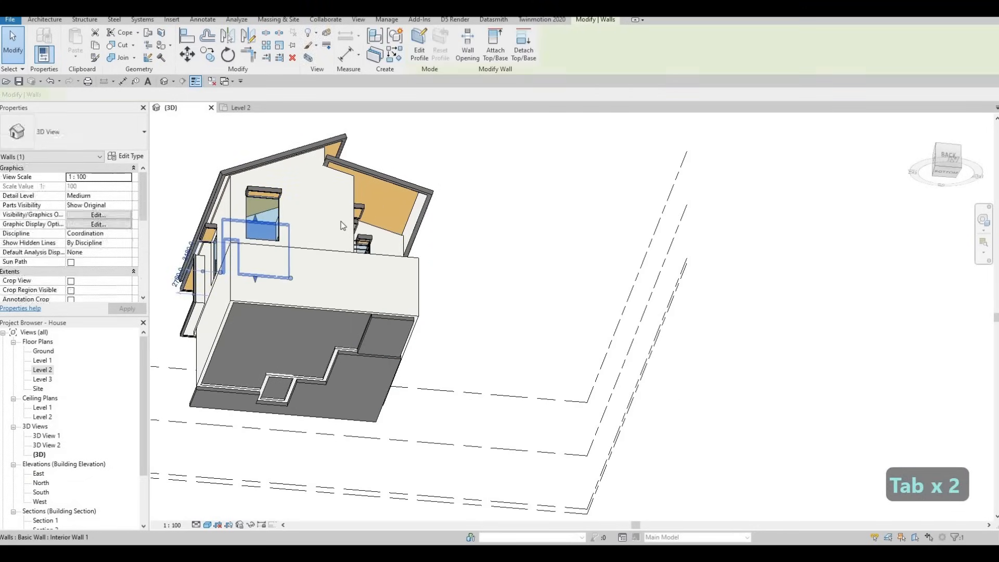
middle_click_drag(343, 221, 296, 217, "shift")
key("Tab")
key("Tab")
key("Tab")
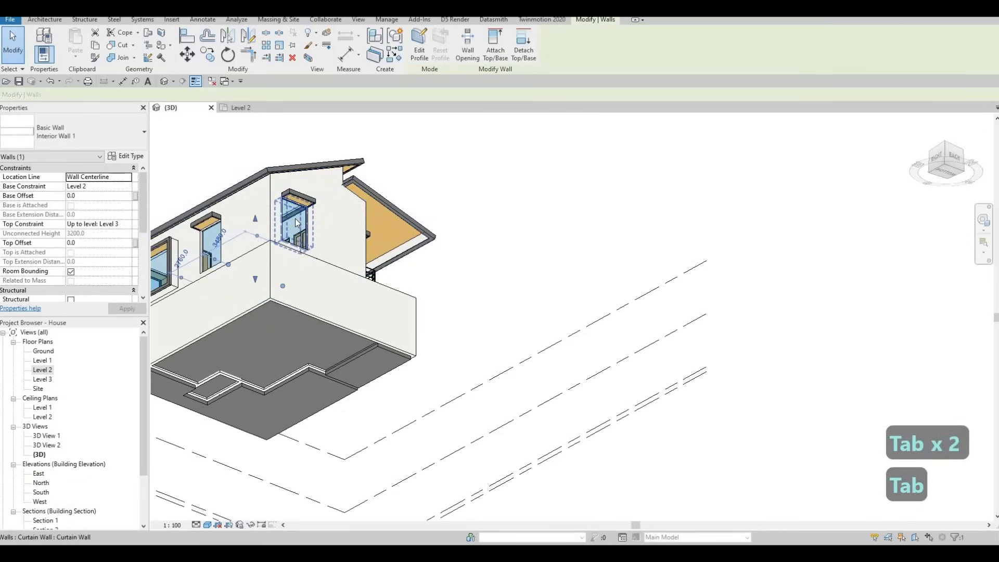
left_click(303, 208, "ctrl")
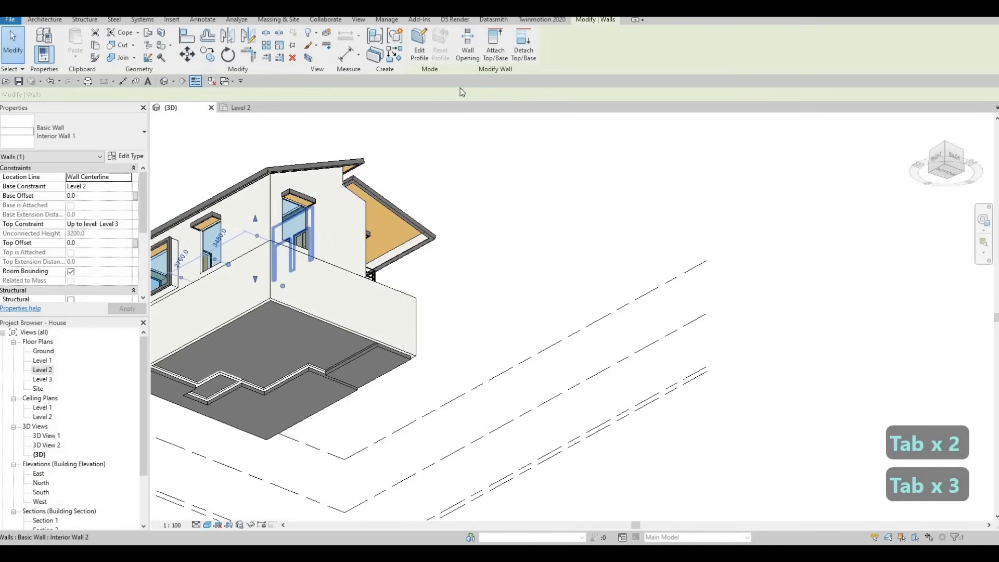
left_click(495, 46)
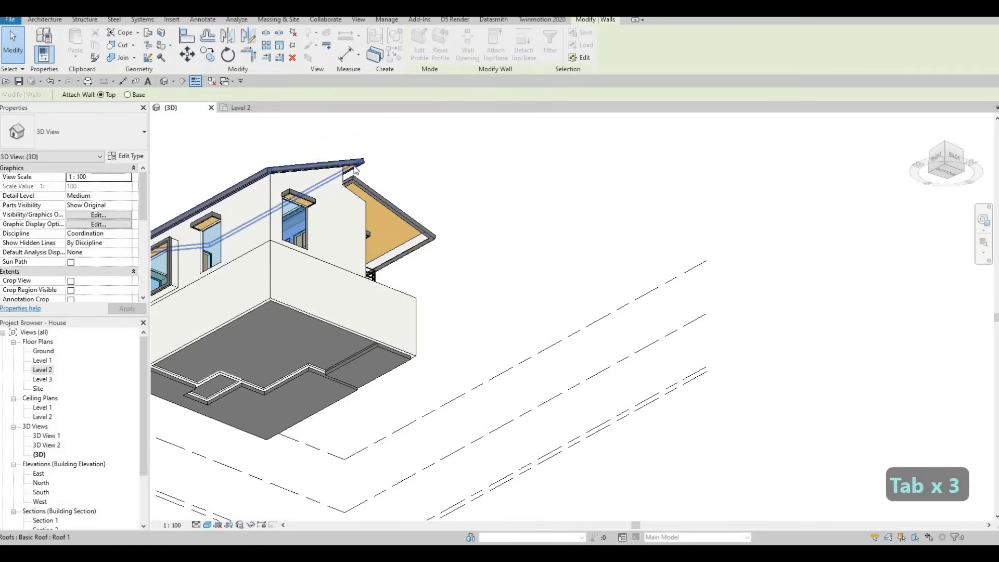
middle_click_drag(345, 153, 262, 175, "shift")
scroll(333, 151, "up", 2)
left_click(337, 174)
key("Escape")
key("Escape")
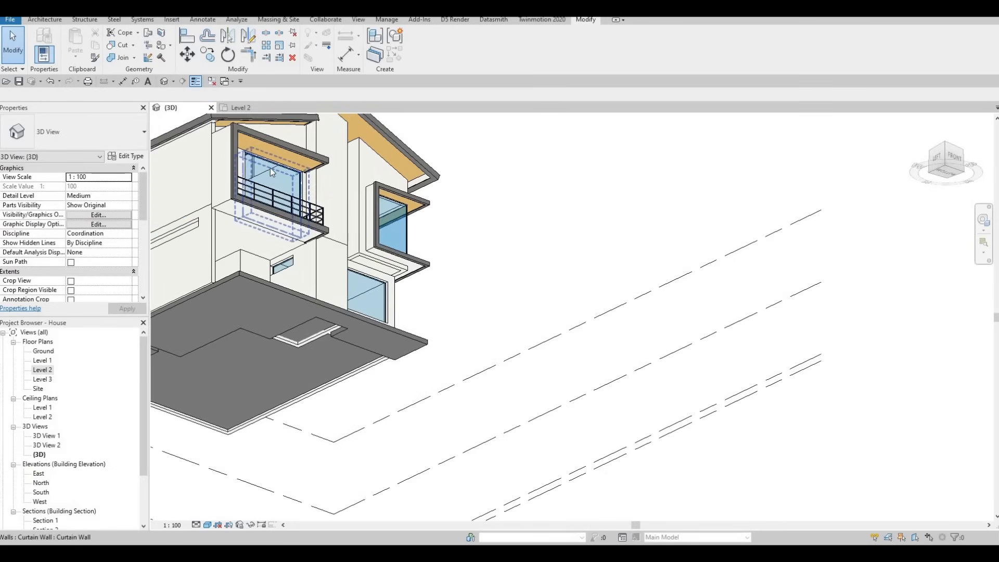
- Attach the top of the remaining interior wall behind the balcony curtain wall to the lower roof
left_click(259, 172)
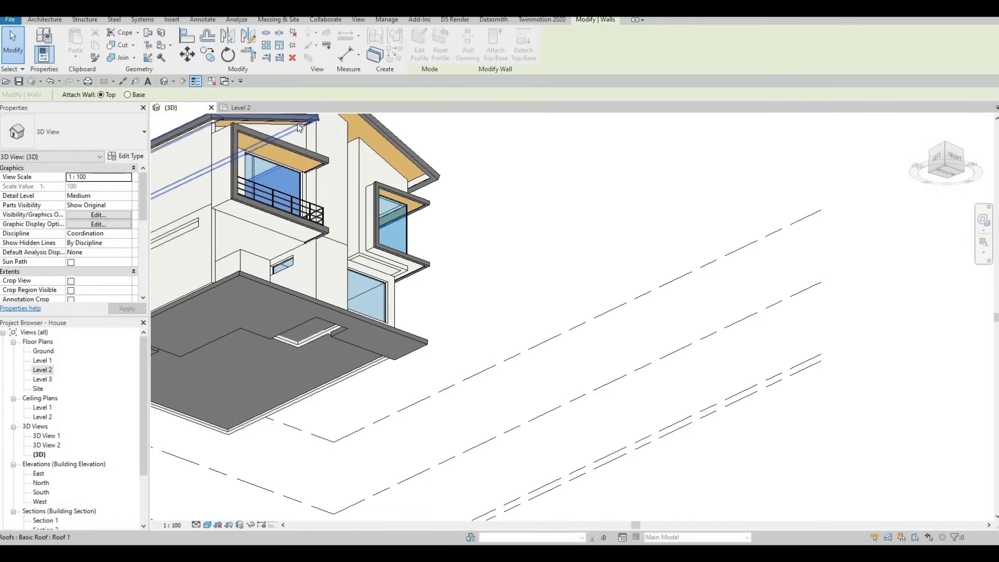
left_click(293, 166)
key("Escape")
- Examine the house exterior from several sides, including the roofs, the upper window frames and the lower front window
middle_click_drag(293, 166, 248, 164, "shift")
middle_click_drag(176, 209, 301, 345, "shift")
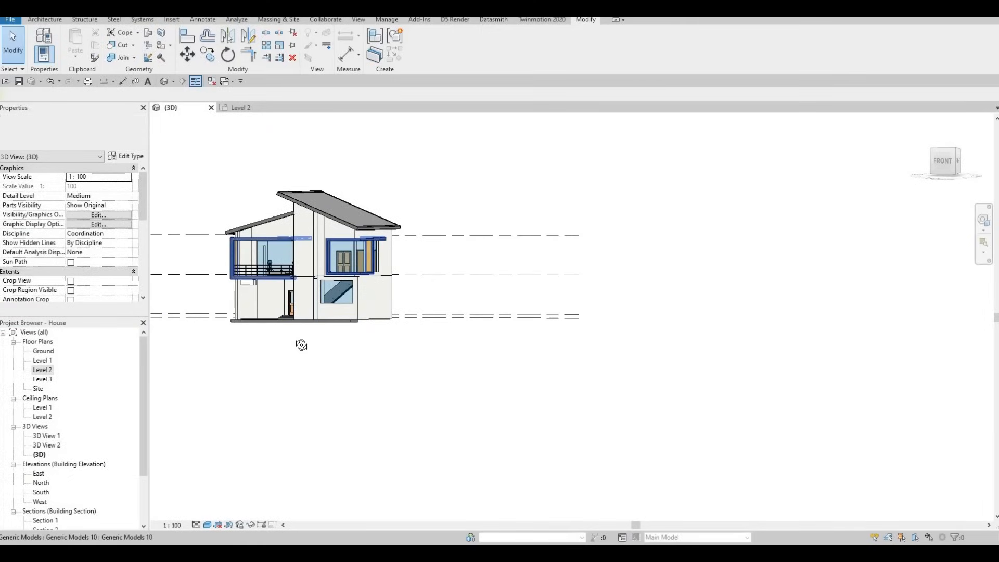
middle_click_drag(177, 312, 449, 352, "shift")
key("Escape")
scroll(323, 263, "up", 2)
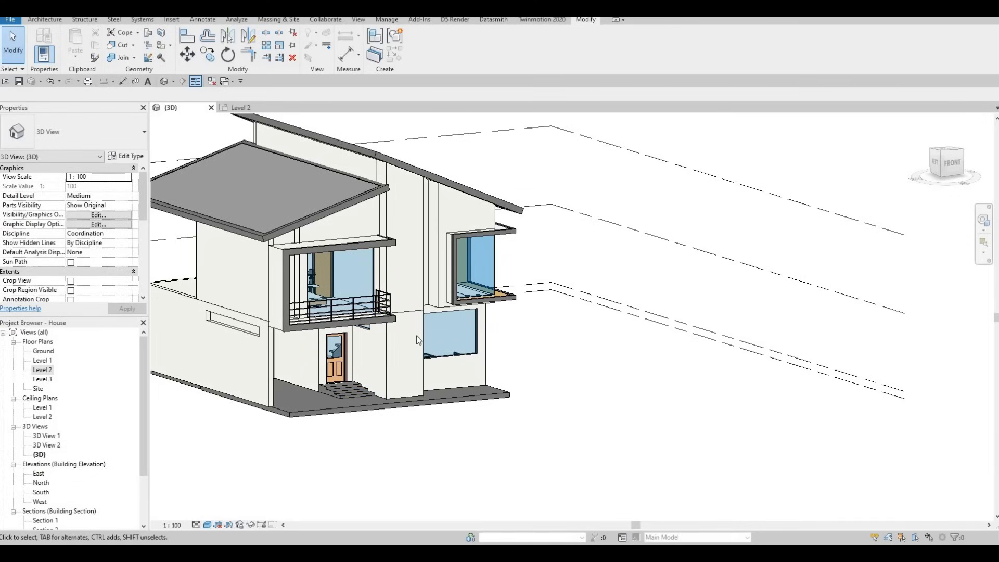
middle_click_drag(458, 268, 96, 330, "shift")
middle_click_drag(429, 308, 655, 307, "shift")
middle_click_drag(336, 301, 448, 304, "shift")
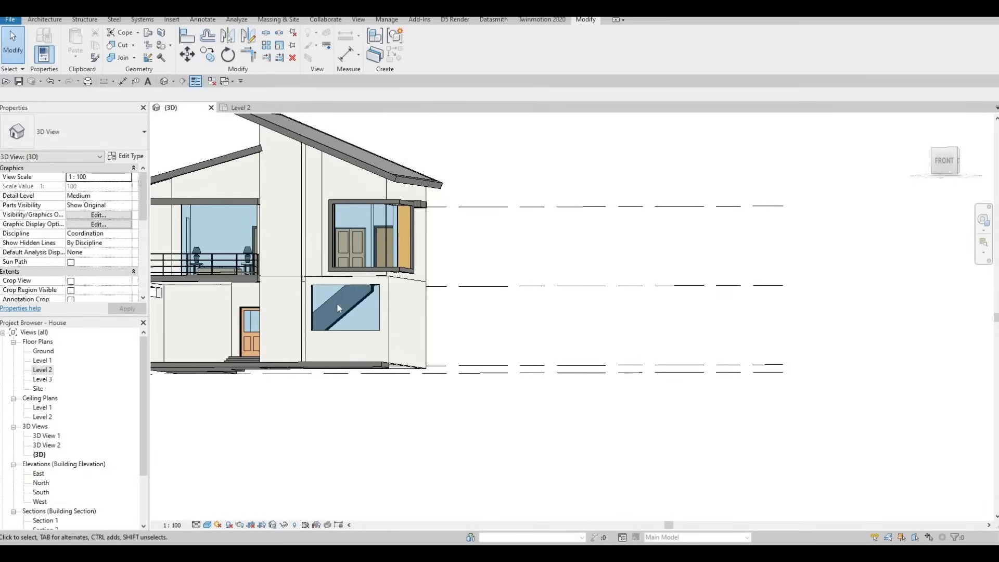
scroll(336, 302, "up", 1)
middle_click_drag(366, 316, 453, 319)
scroll(385, 307, "down", 1)
scroll(467, 311, "up", 1)
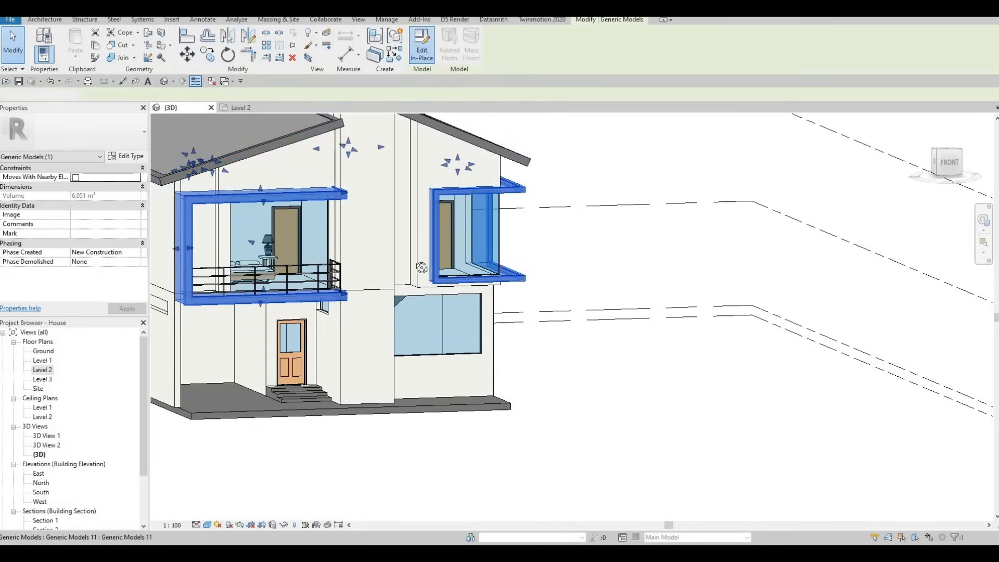
- Open the generic model of the upper window frames for in-place editing and switch to the South elevation
middle_click_drag(433, 250, 298, 274, "shift")
scroll(298, 273, "up", 1)
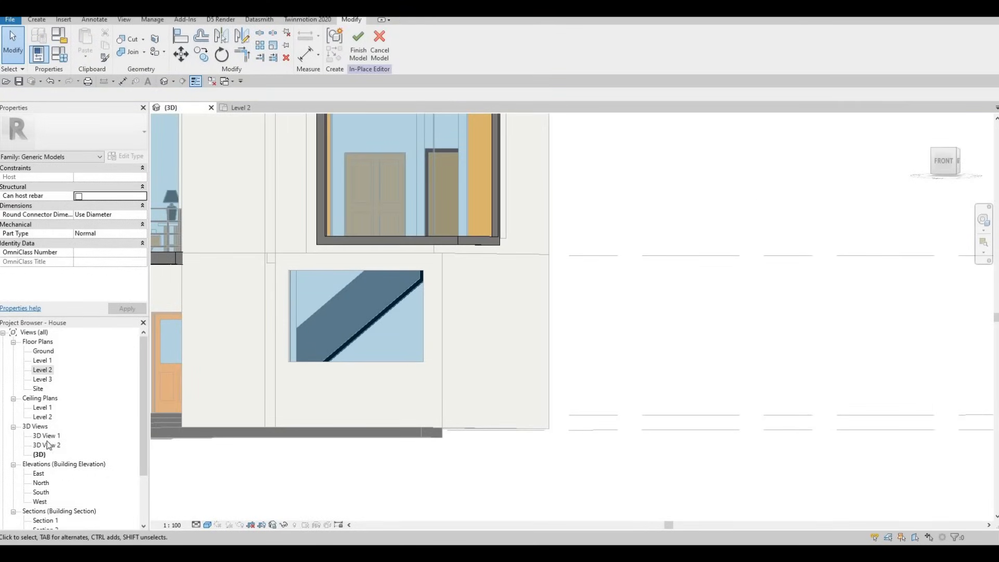
double_click(41, 492)
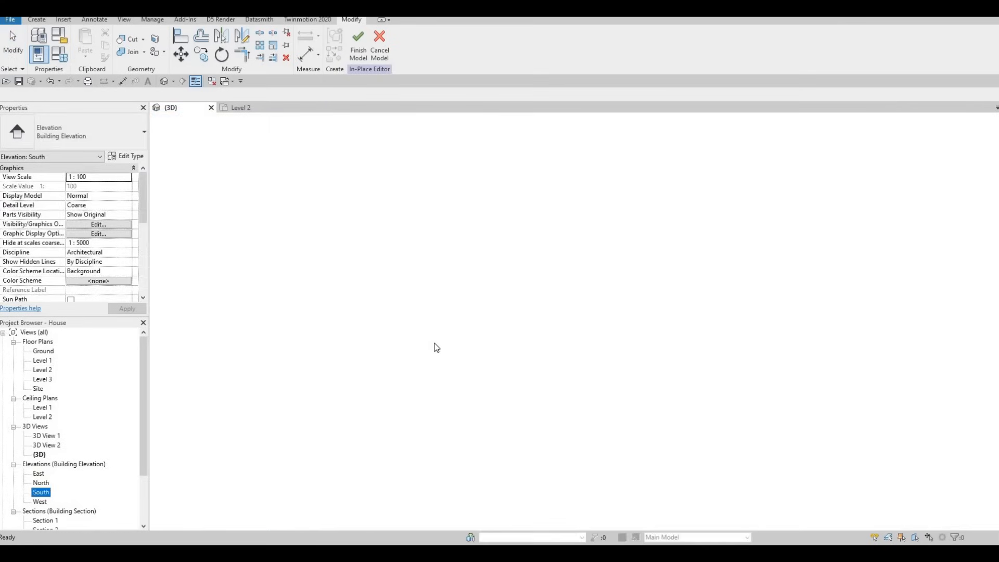
scroll(358, 352, "up", 2)
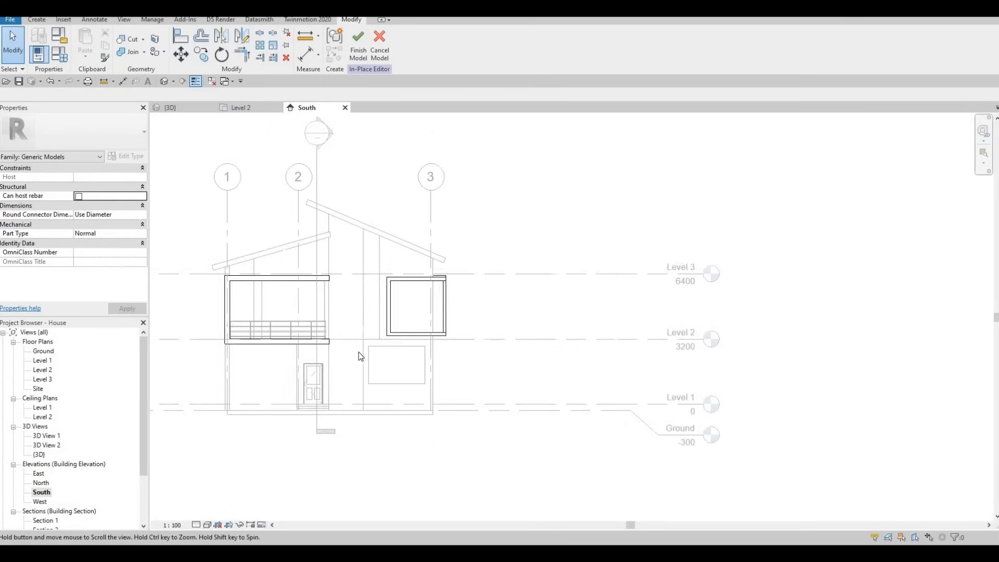
- Start a new extrusion with the exterior wall around the lower front window picked as its work plane
left_click(46, 21)
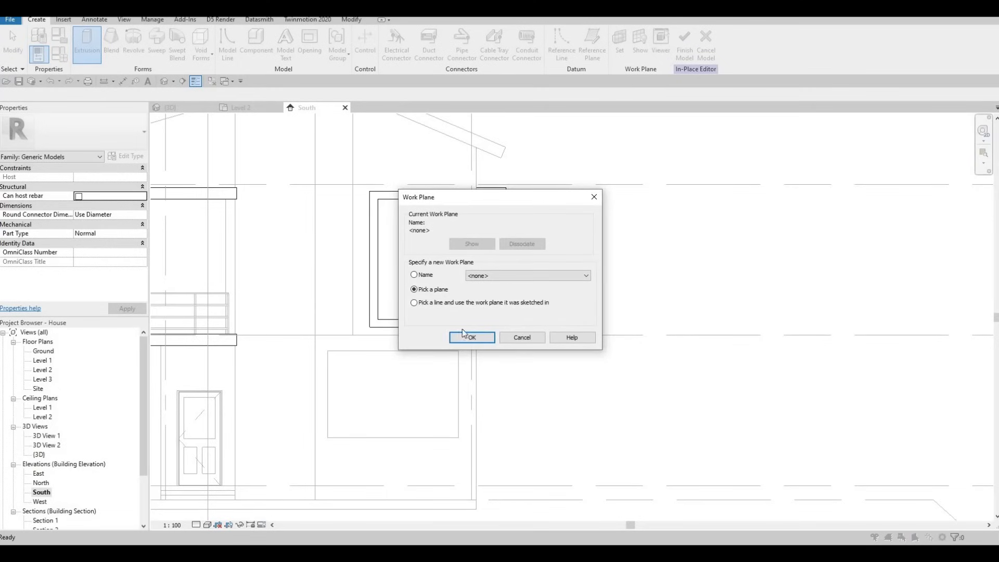
left_click(456, 338)
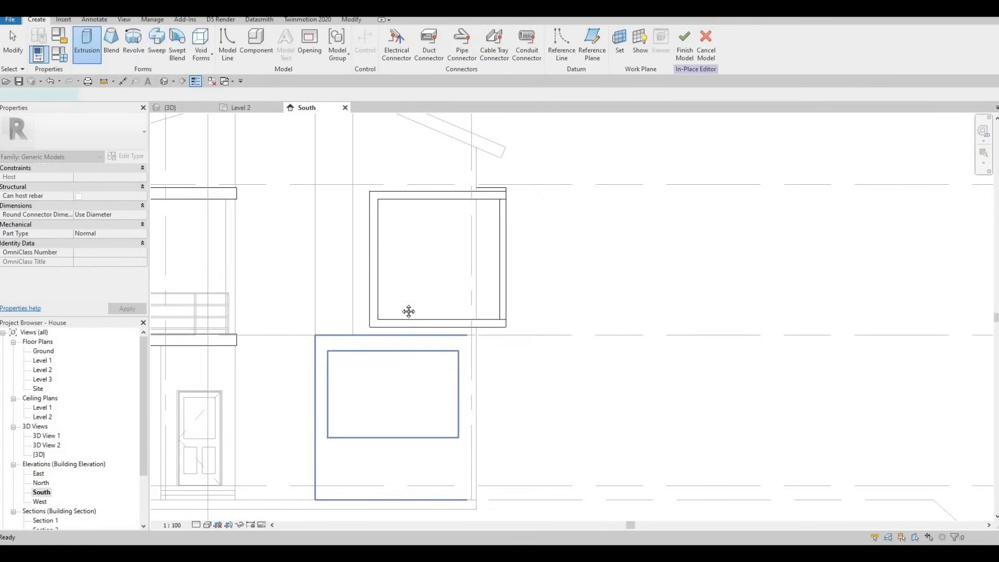
left_click(408, 311)
middle_click_drag(405, 201, 362, 143)
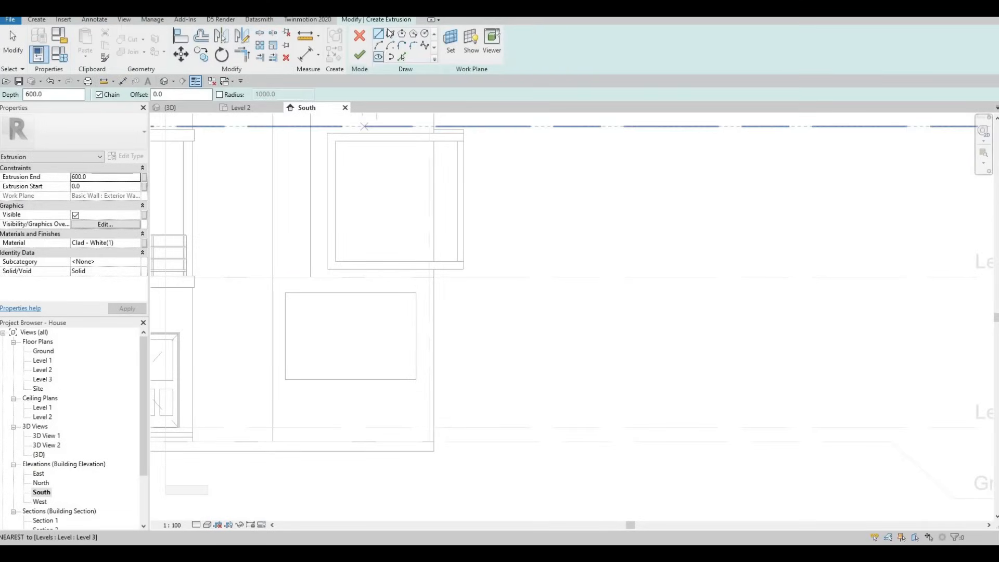
- Sketch a rectangle about 2780 by 1844 mm along the outline of the lower front window
key("r")
key("c")
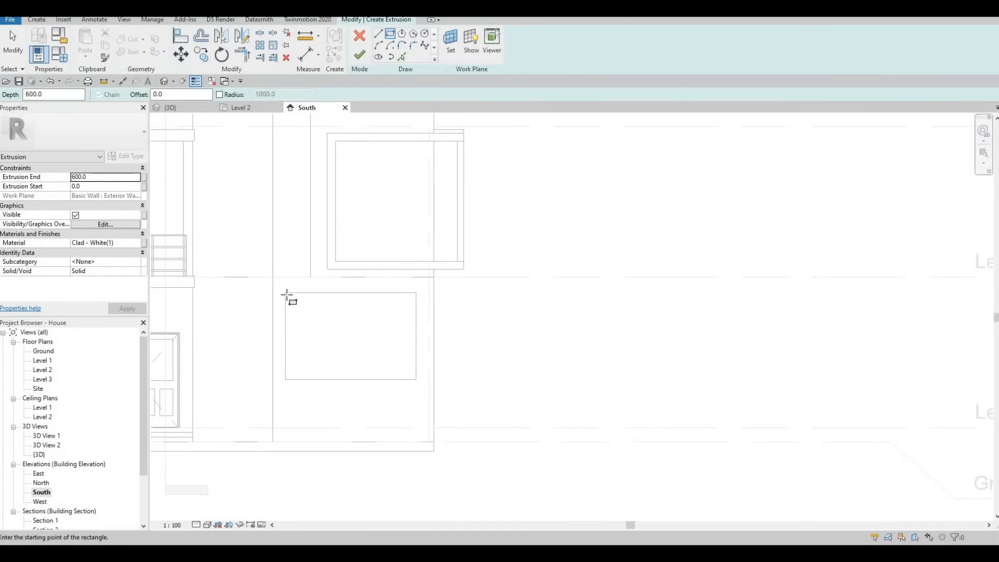
left_click(410, 379)
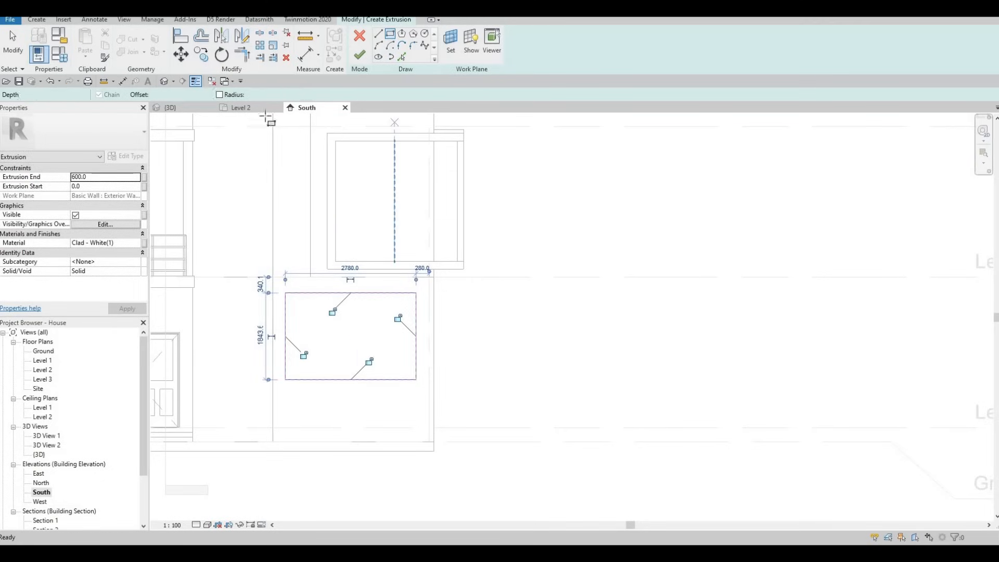
key("Escape")
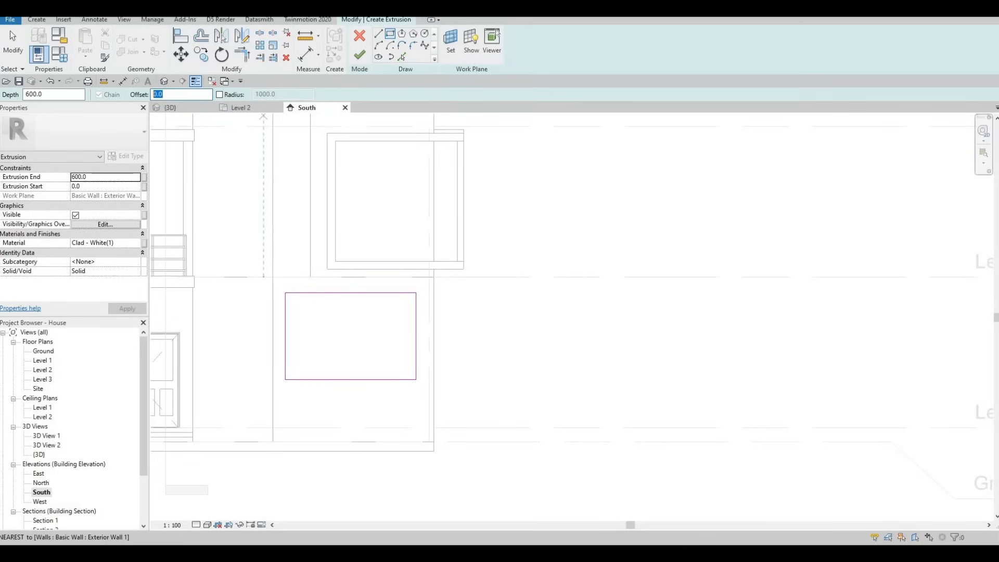
key("Return")
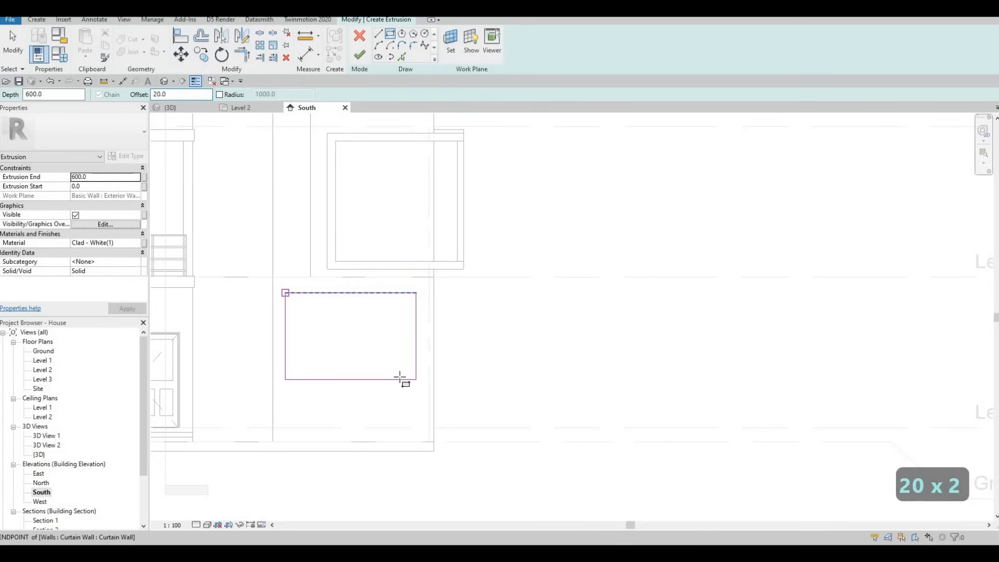
left_click(285, 293)
left_click(376, 359)
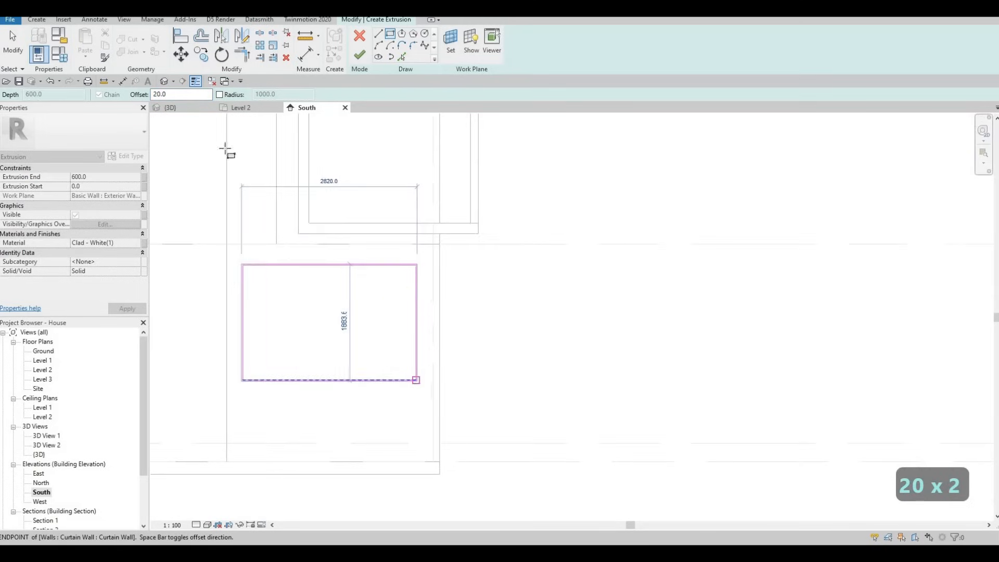
key("Escape")
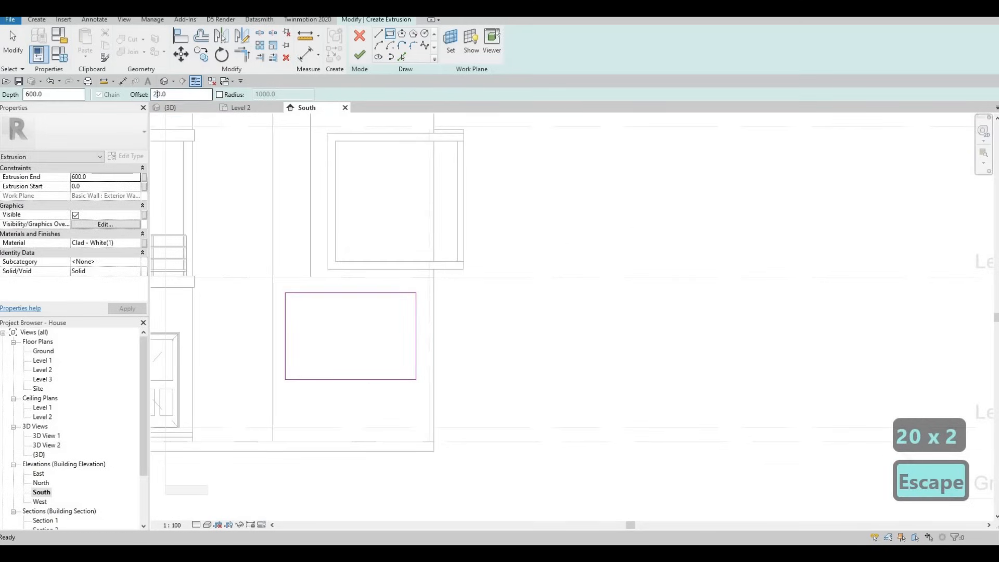
- Sketch a second rectangle around the lower front window outline with an outward offset of 200 mm
type("0")
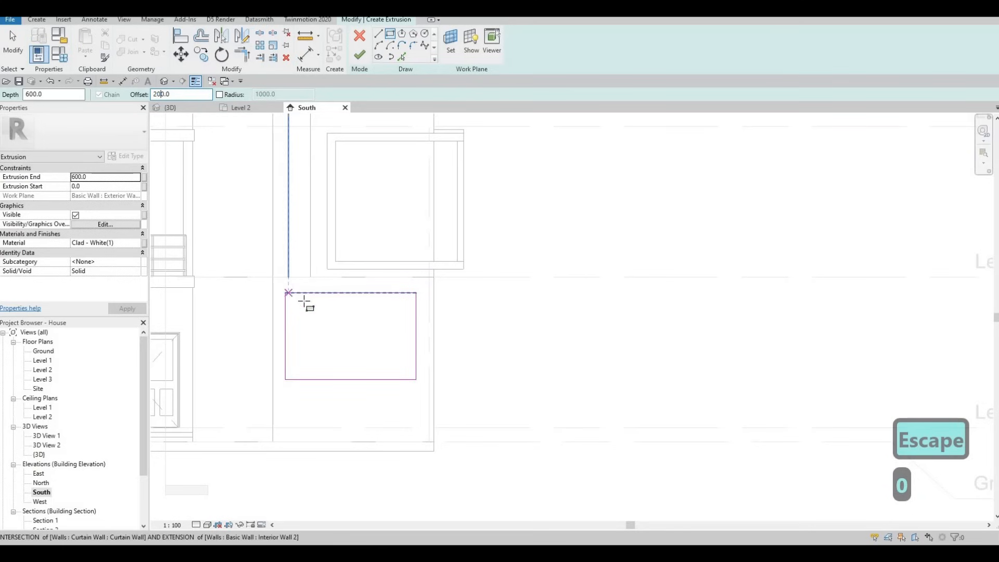
left_click(285, 293)
left_click(416, 379)
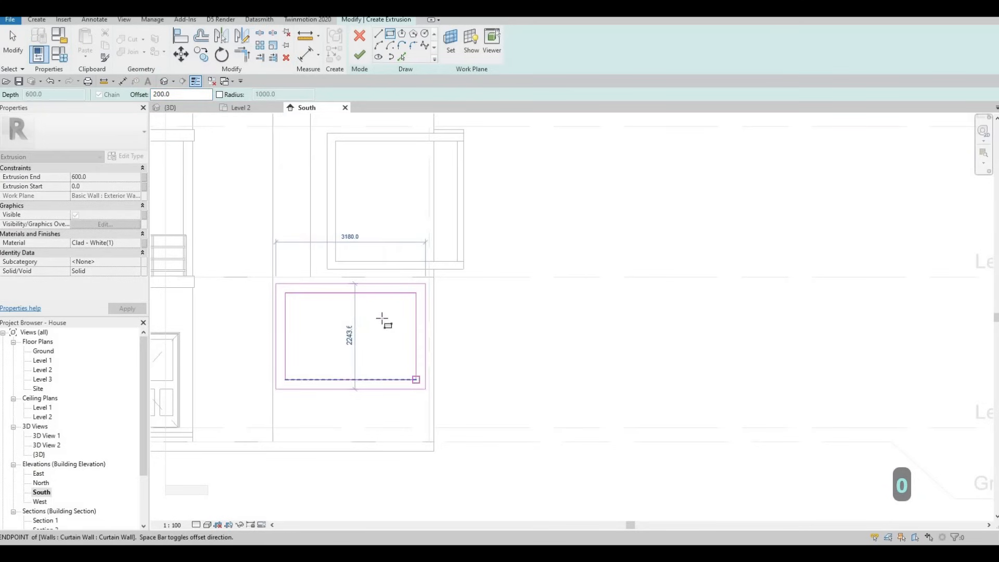
key("Escape")
scroll(377, 345, "down", 2)
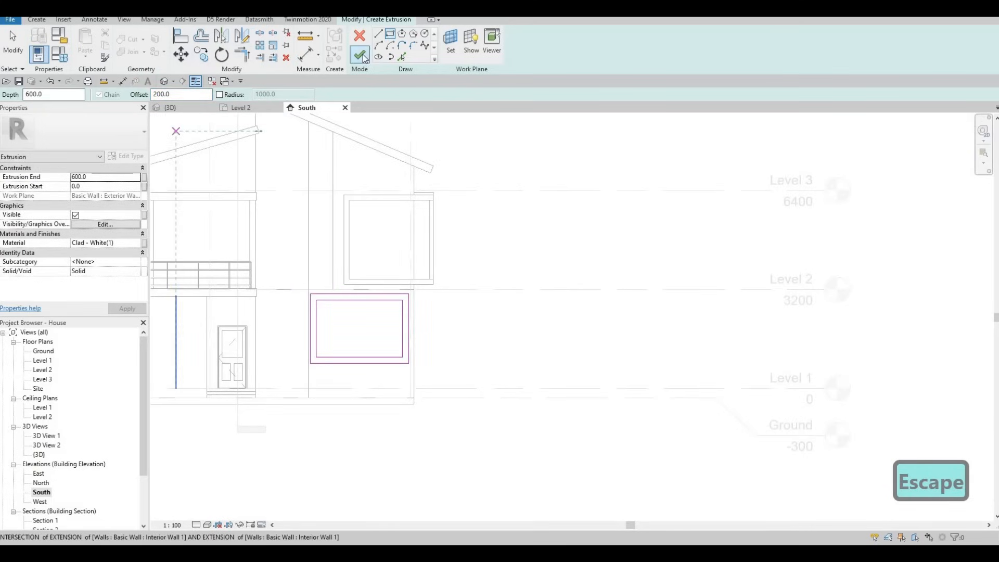
- Finish the lower window's frame extrusion with a depth of 600 mm and inspect it in the 3D view
left_click(359, 62)
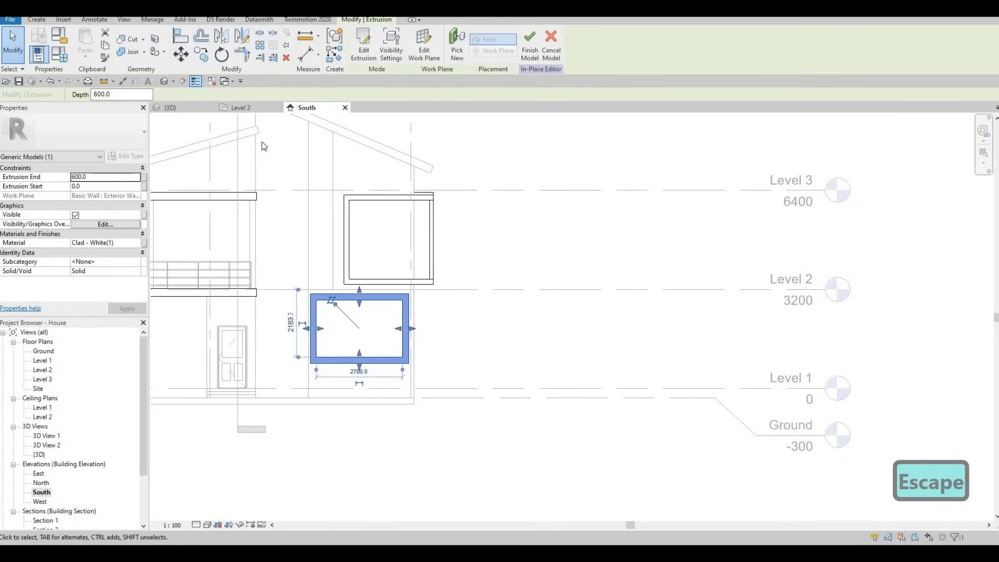
left_click(183, 105)
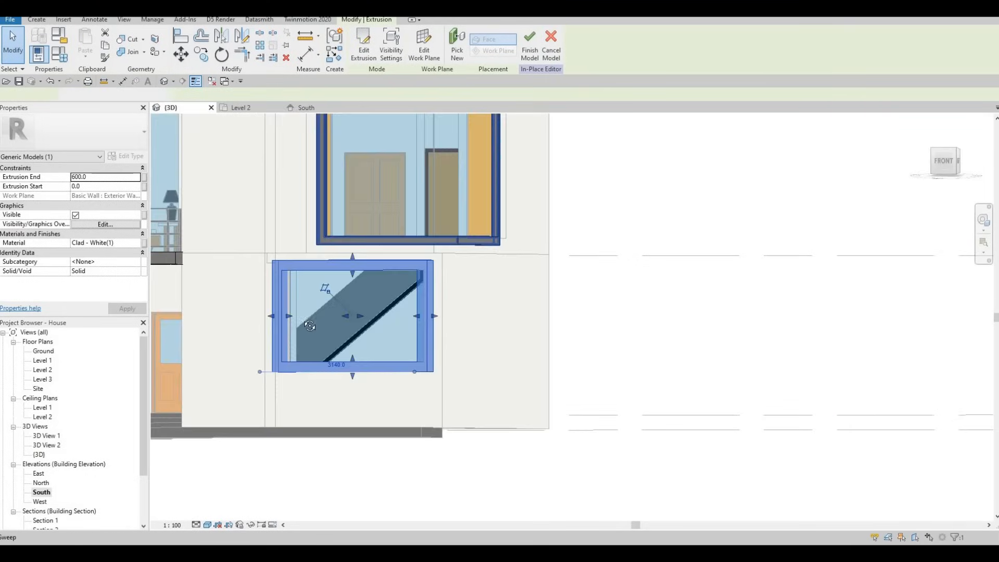
middle_click_drag(336, 319, 208, 344, "shift")
key("Escape")
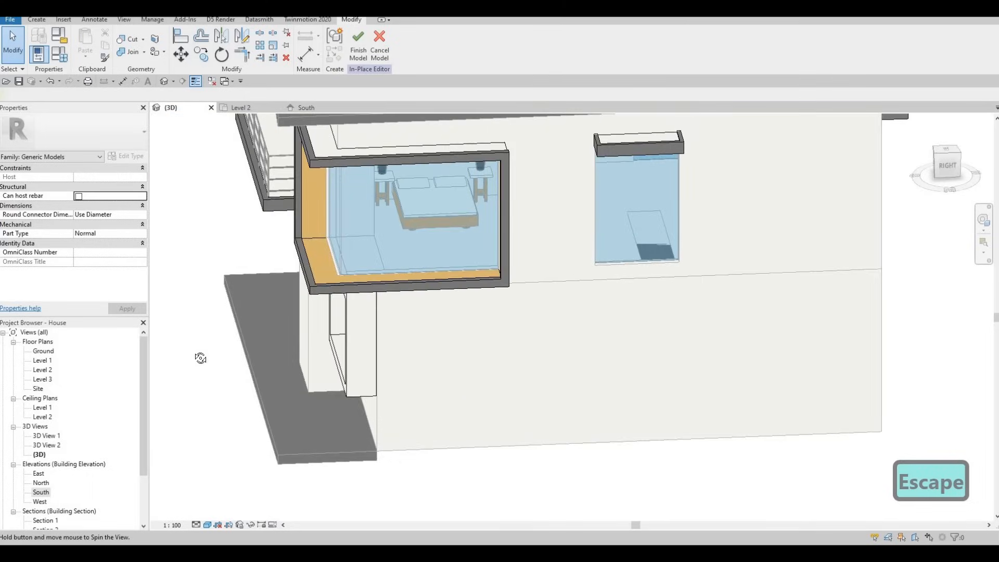
middle_click_drag(314, 315, 405, 277, "shift")
scroll(398, 274, "down", 4)
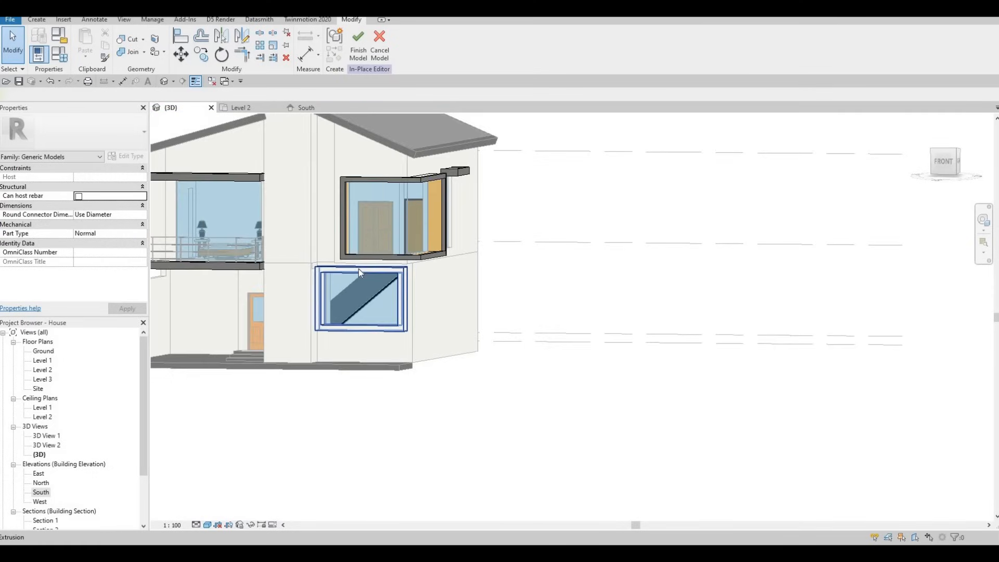
- Select the sweep around the balcony opening and copy its material name, Aluminum 2014-T4
key("F1")
scroll(270, 173, "up", 3)
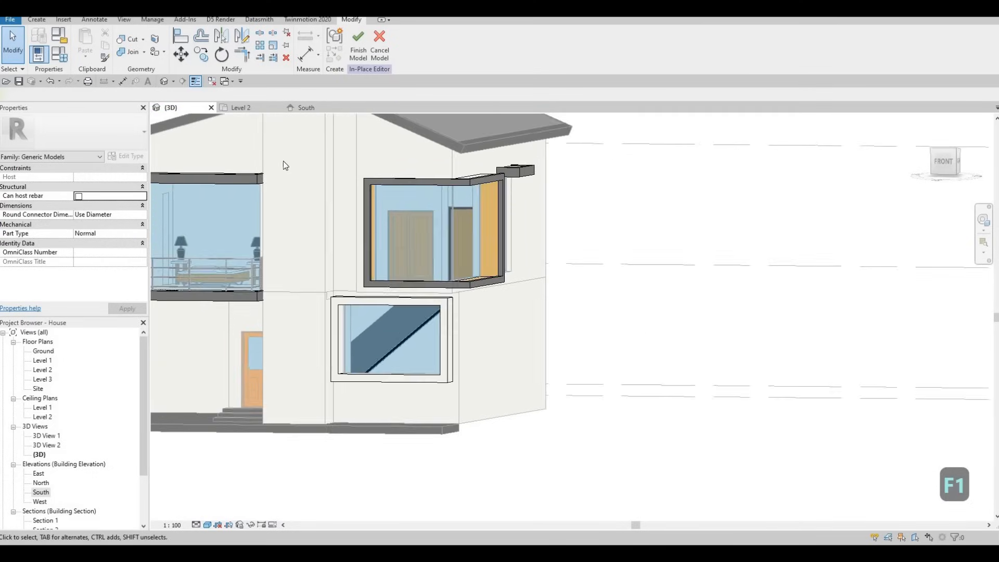
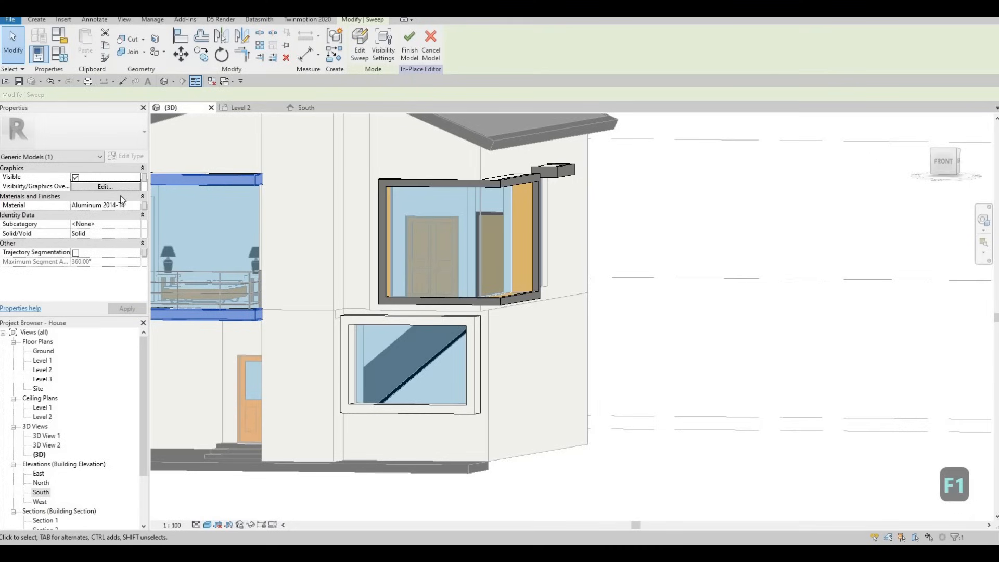
left_click(130, 206)
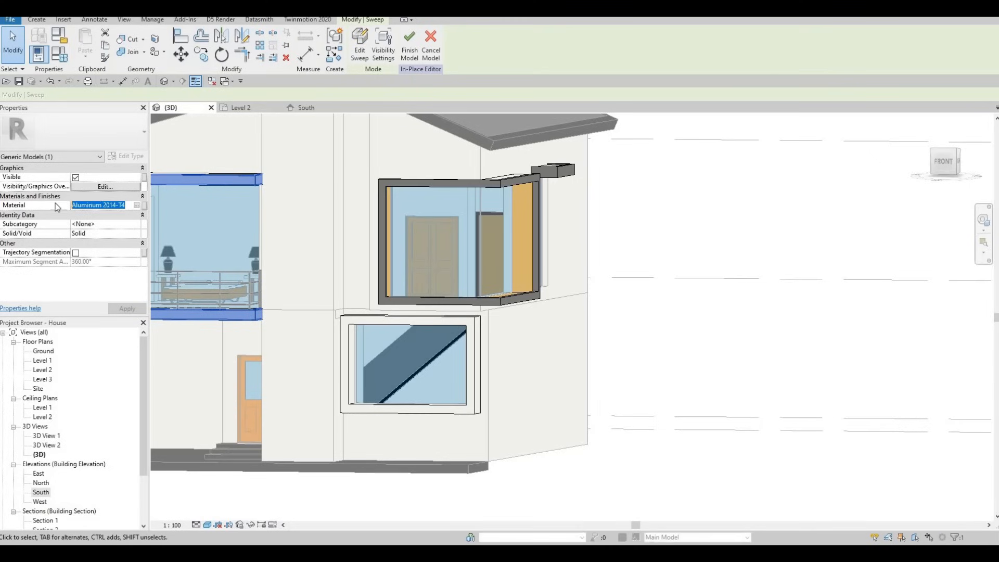
key("ctrl+c")
- Start a new sweep and pick the four outer front edges of the lower window frame as its path
left_click(43, 20)
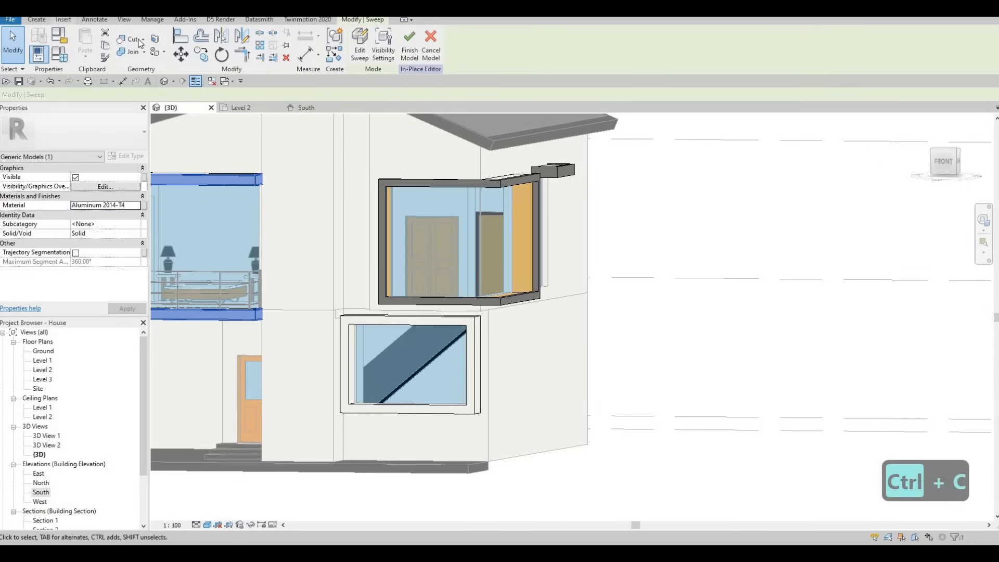
middle_click_drag(414, 326, 343, 263)
left_click(459, 60)
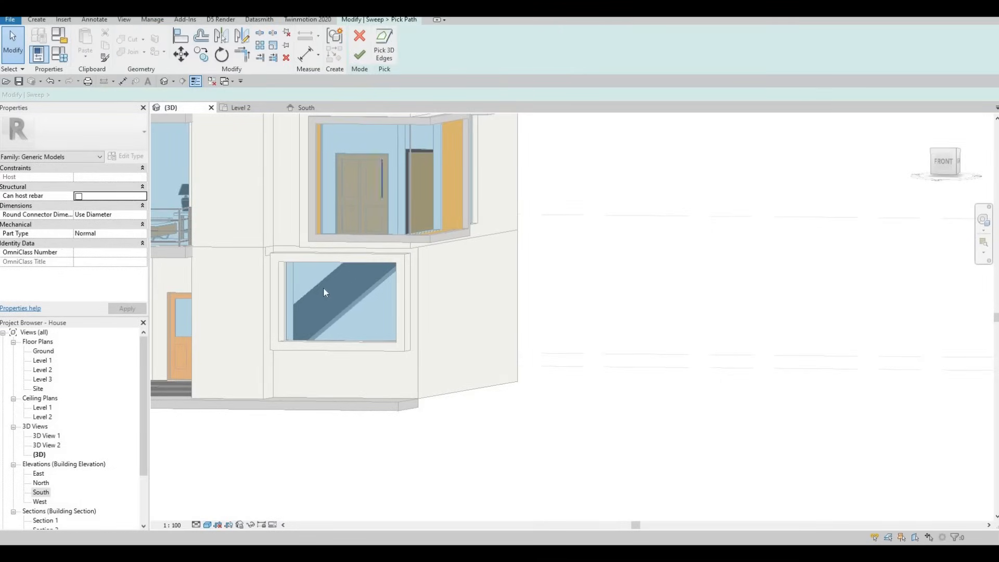
left_click(406, 289)
left_click(392, 346)
left_click(376, 350)
left_click(270, 281)
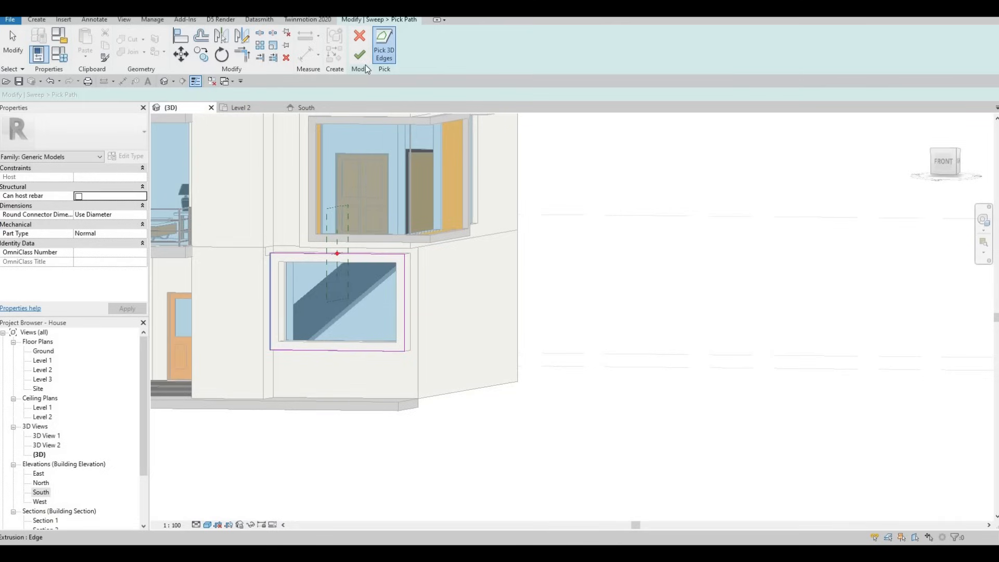
left_click(360, 54)
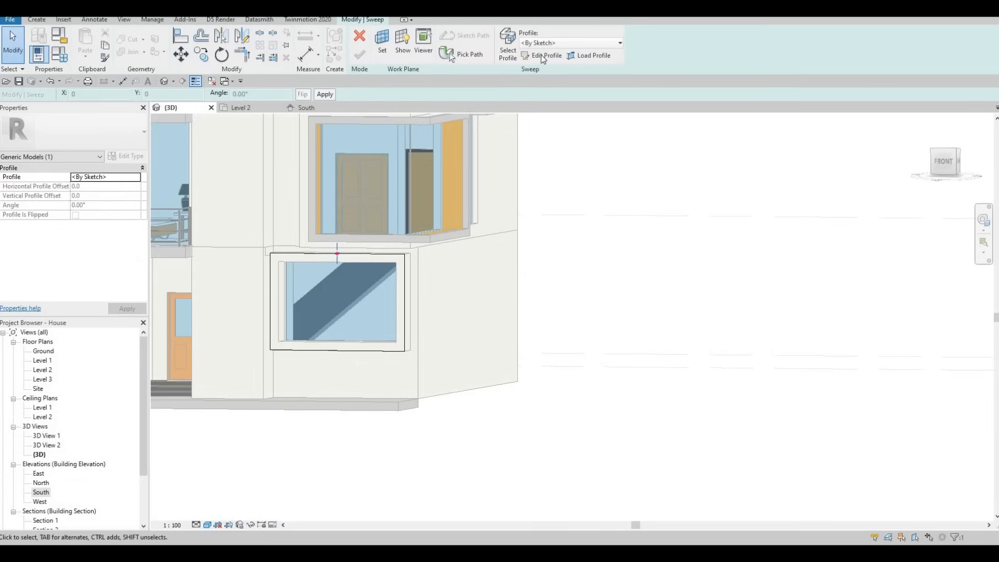
- Sketch a rectangular sweep profile spanning the frame's 200 mm face and set its width to 50 mm
left_click(541, 56)
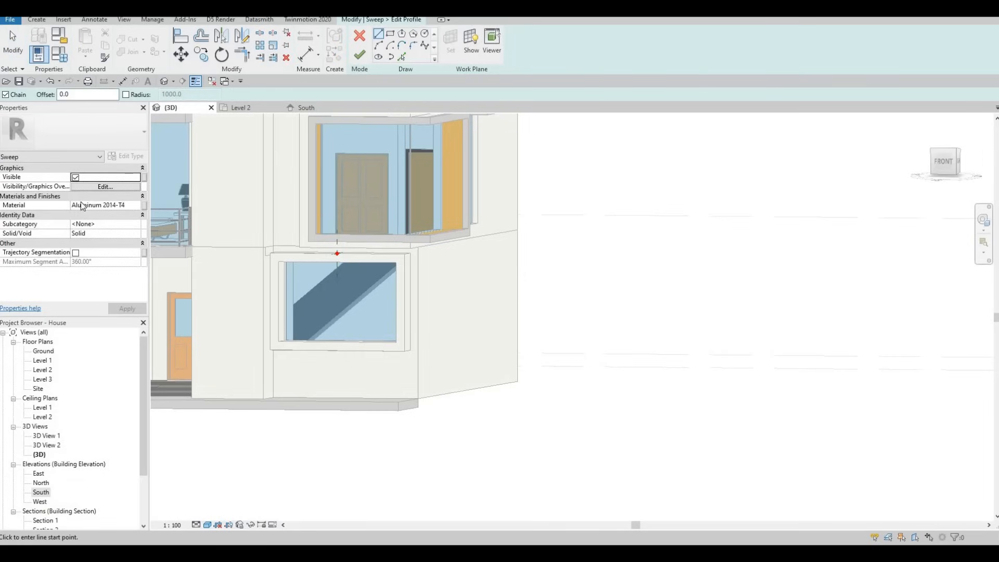
left_click(391, 33)
scroll(340, 254, "up", 5)
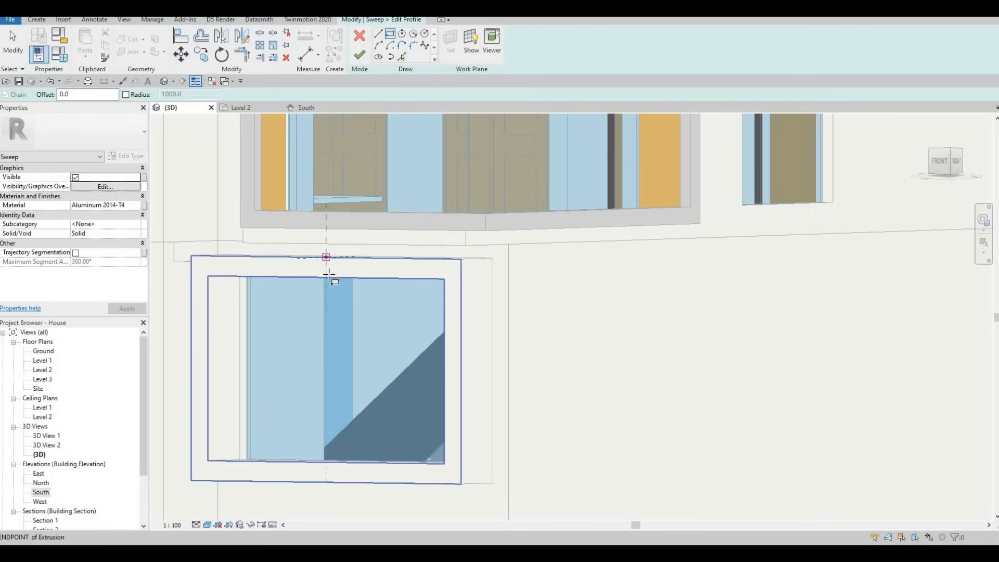
left_click(329, 273)
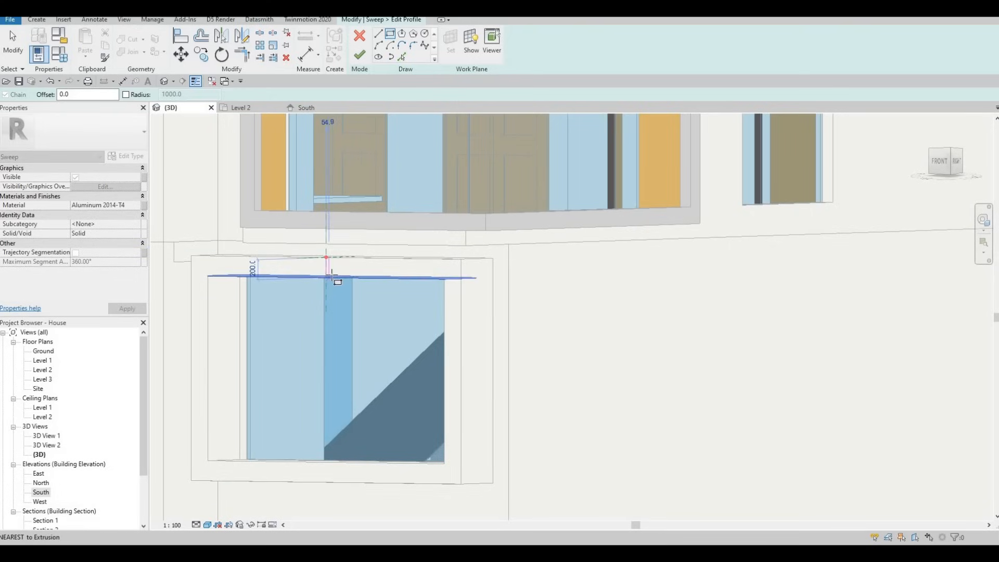
left_click(327, 257)
scroll(328, 245, "up", 2)
key("Escape")
key("Escape")
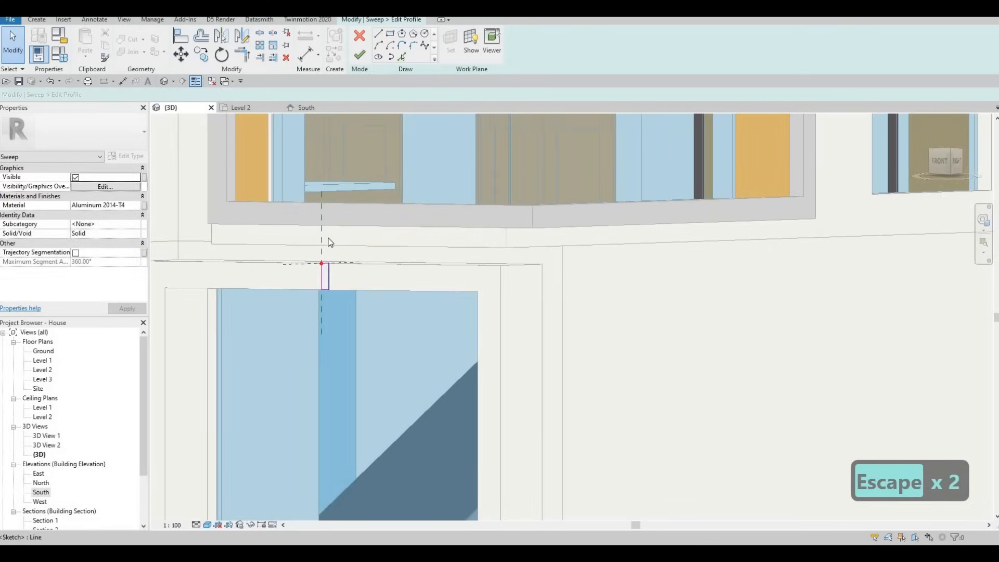
left_click(328, 239)
type("50")
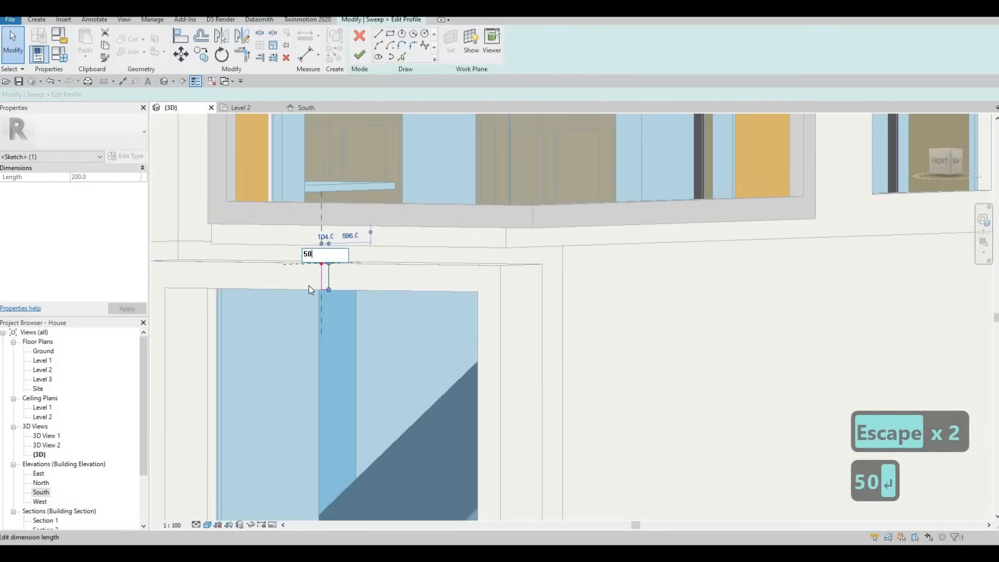
- Add lines offset 25 mm outward from the profile rectangle's upper, lower and path-side edges
scroll(364, 252, "up", 6)
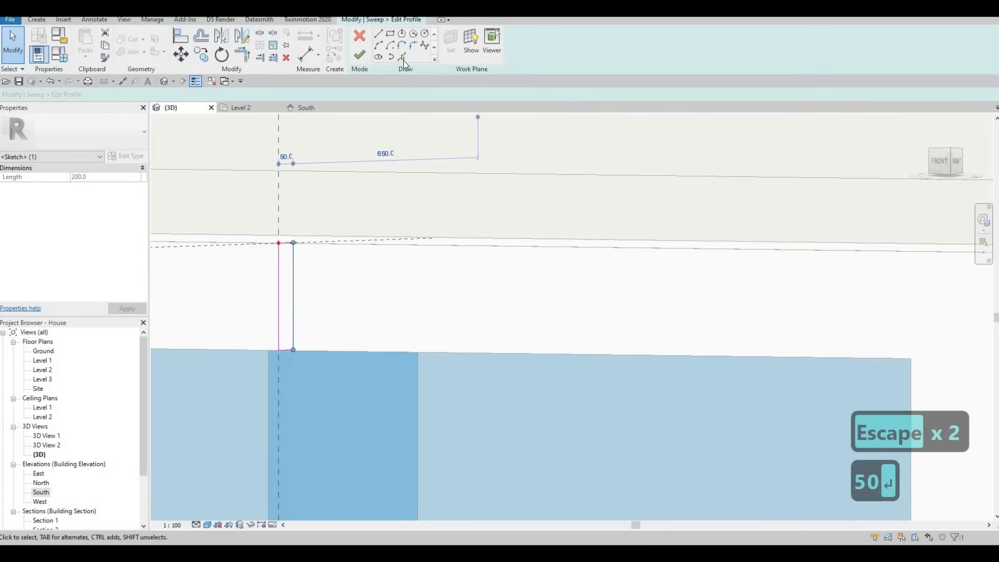
left_click(402, 56)
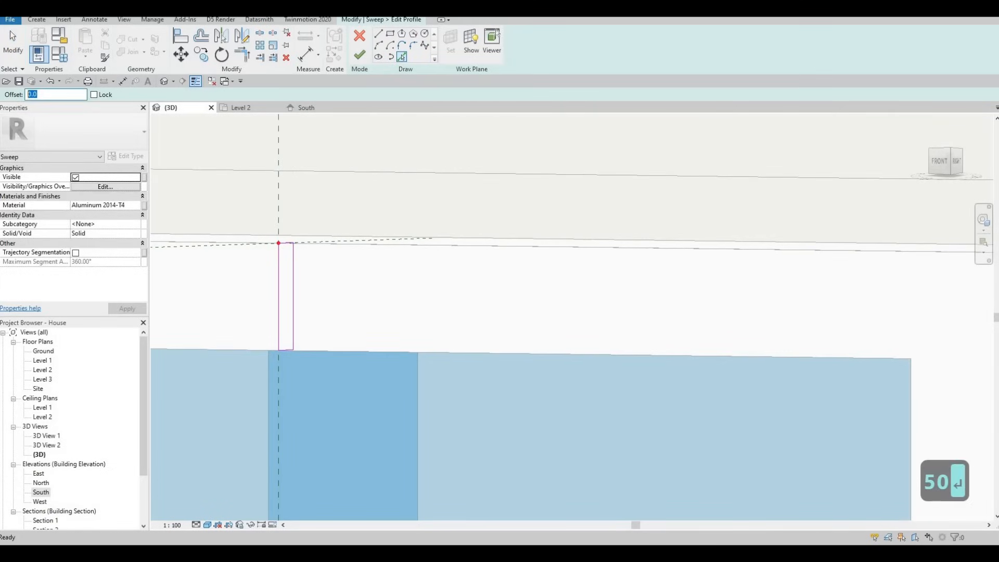
type("25")
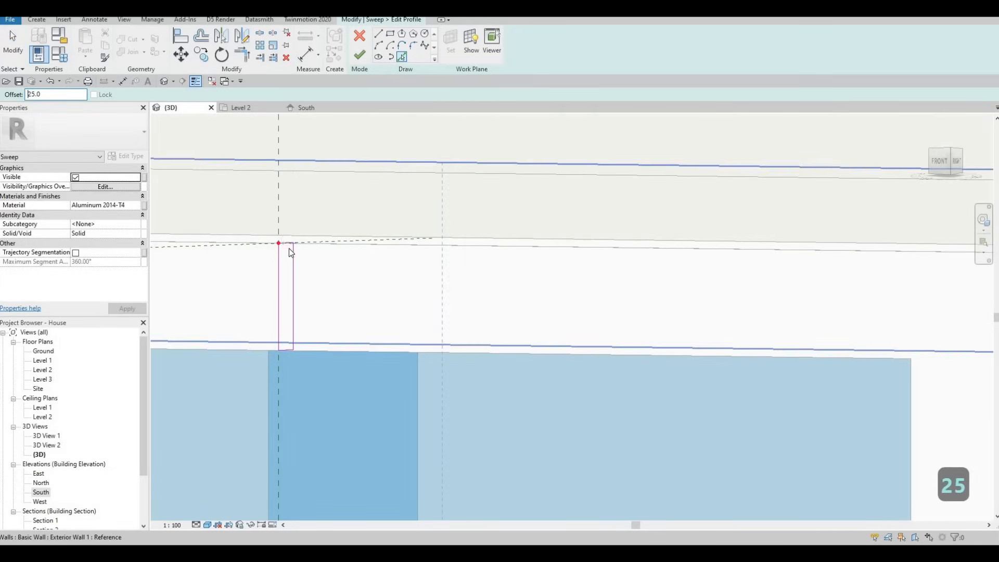
scroll(289, 248, "up", 1)
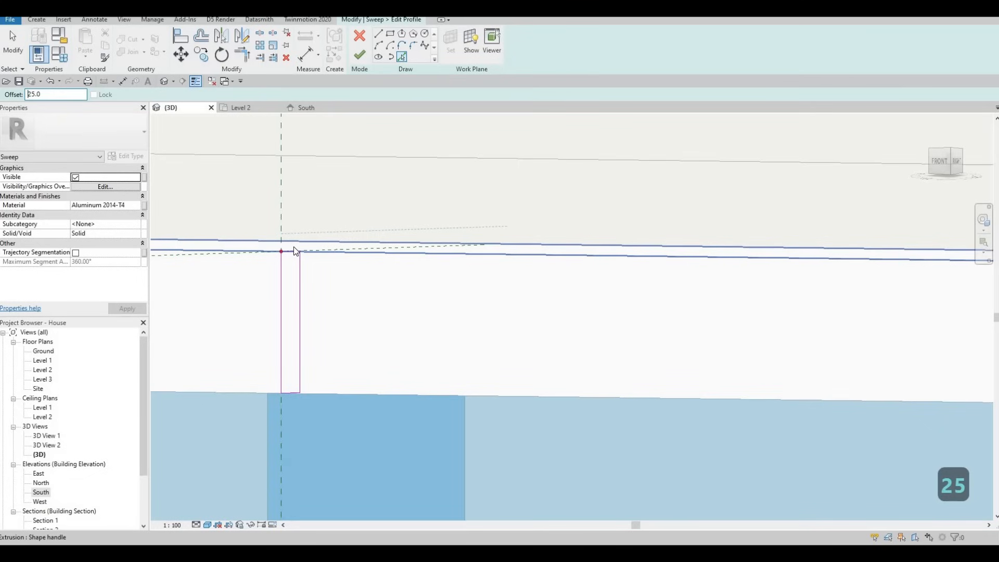
key("Tab")
key("Tab")
middle_click_drag(248, 261, 225, 261, "shift")
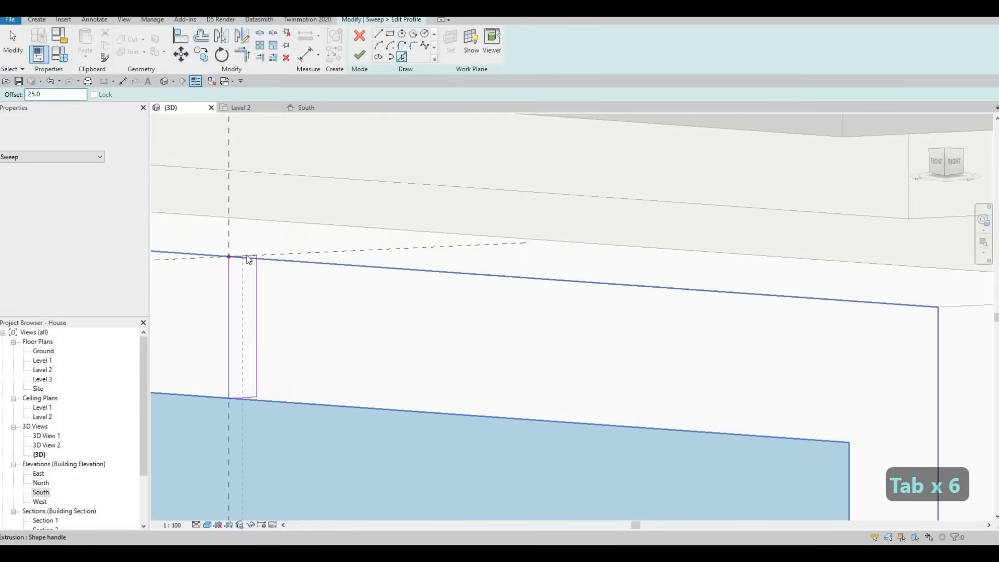
left_click(228, 290)
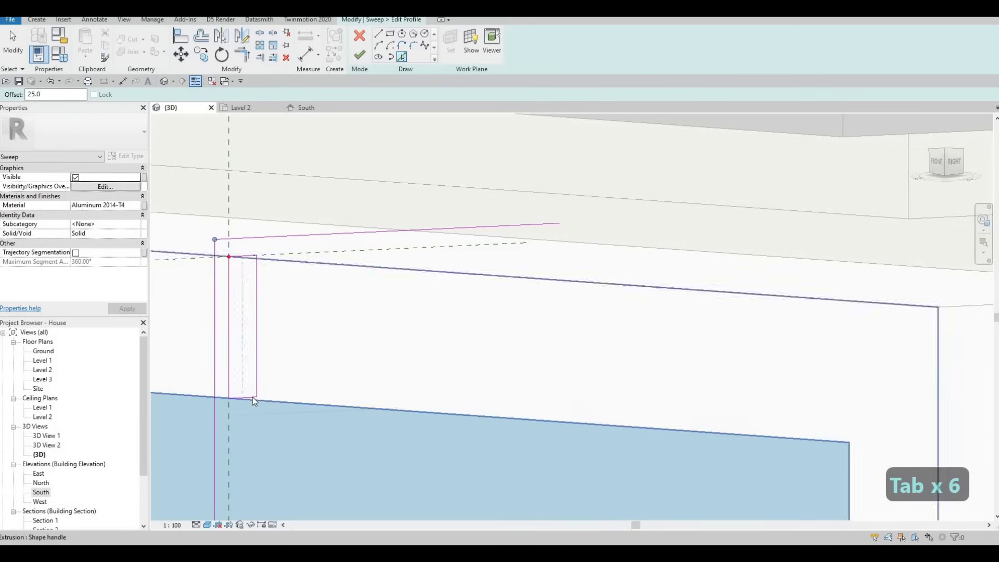
key("Tab")
key("Tab")
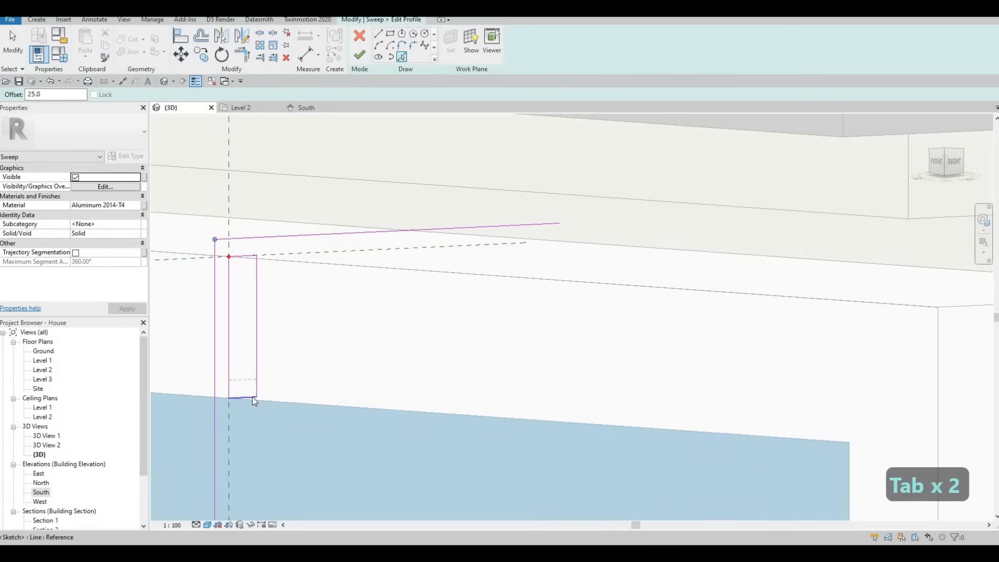
key("Tab")
key("Tab")
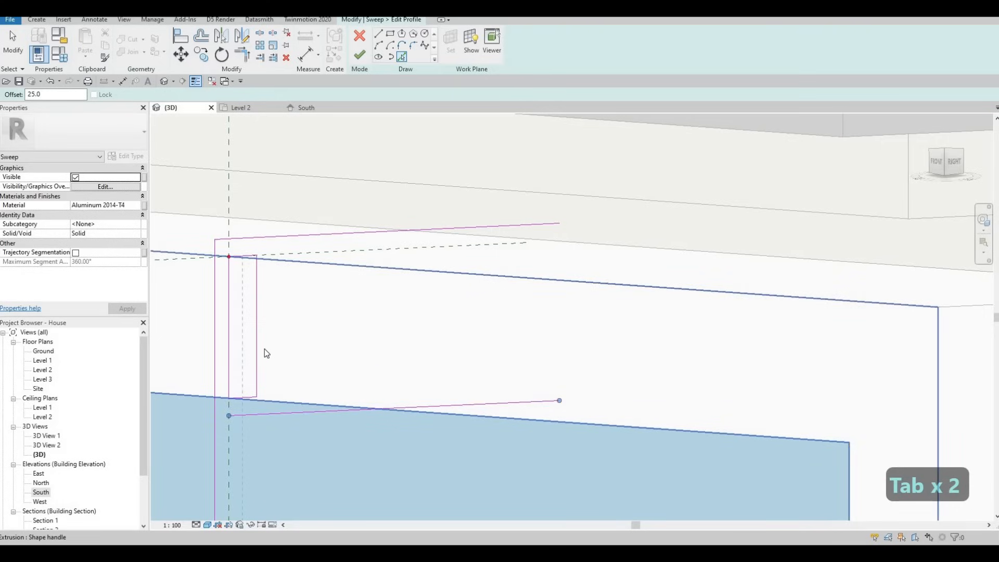
- Trim and extend the offset lines and the rectangle's outer edge into a closed outer rectangle
key("Escape")
key("Escape")
key("t")
key("r")
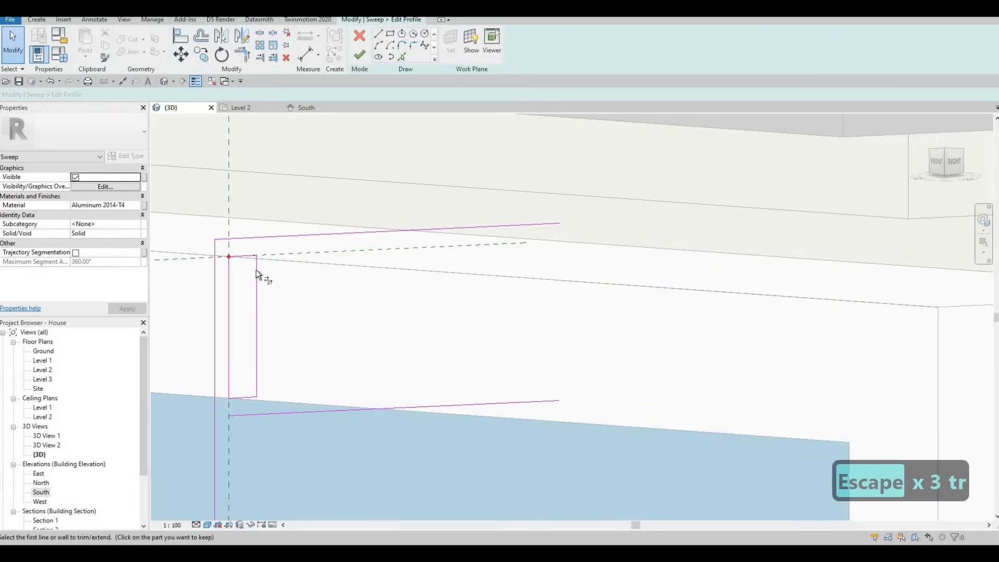
left_click(245, 238)
left_click(257, 338)
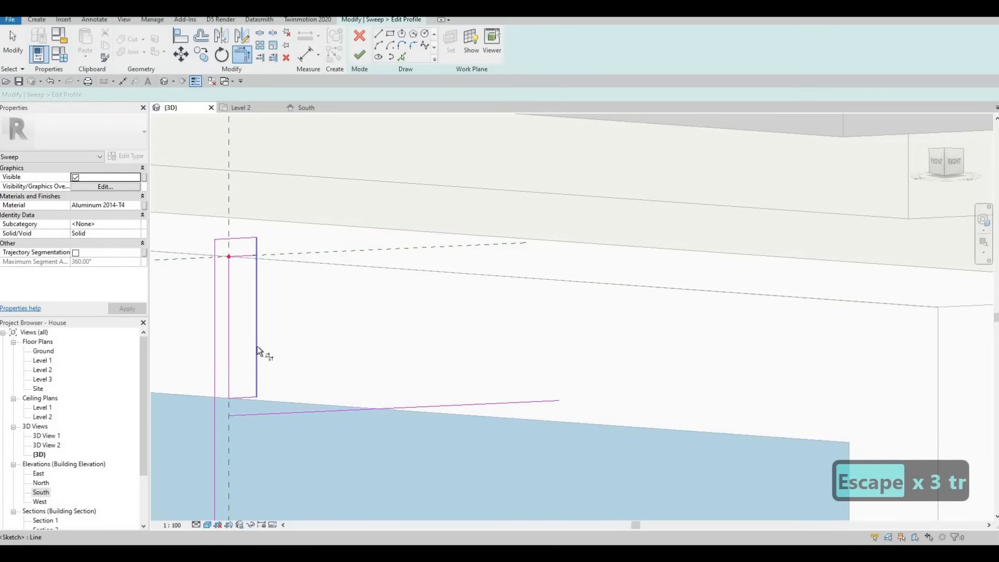
left_click(232, 415)
left_click(215, 394)
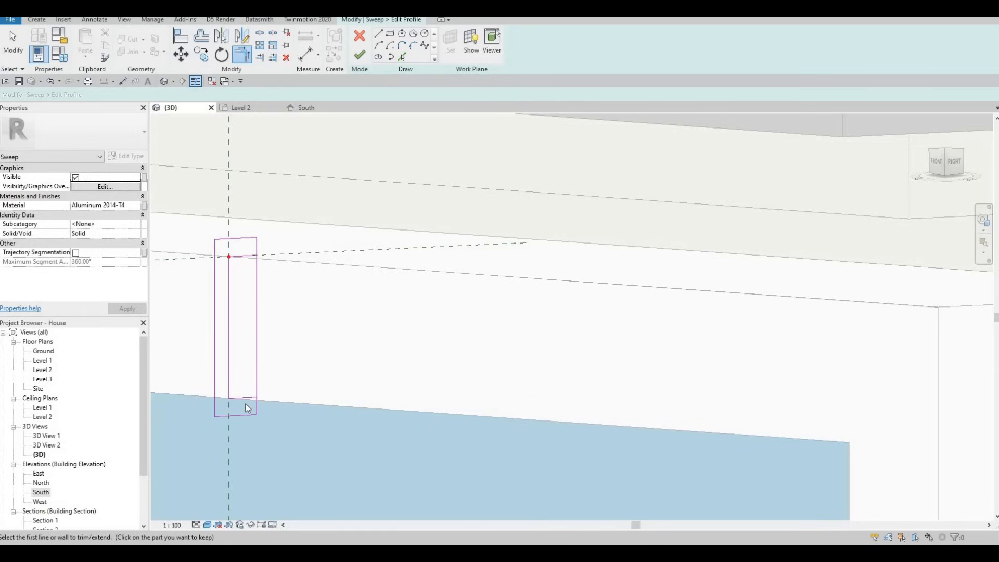
- Split the profile's outer vertical line at the inner rectangle's corners and delete the middle segment to leave a C-shaped profile
key("Escape")
key("Escape")
key("l")
scroll(263, 395, "up", 1)
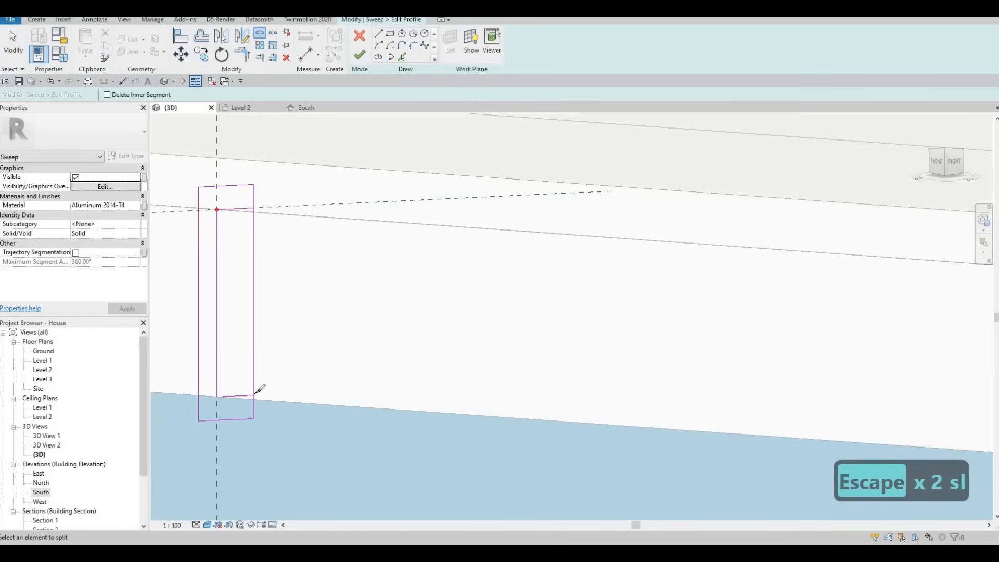
left_click(253, 208)
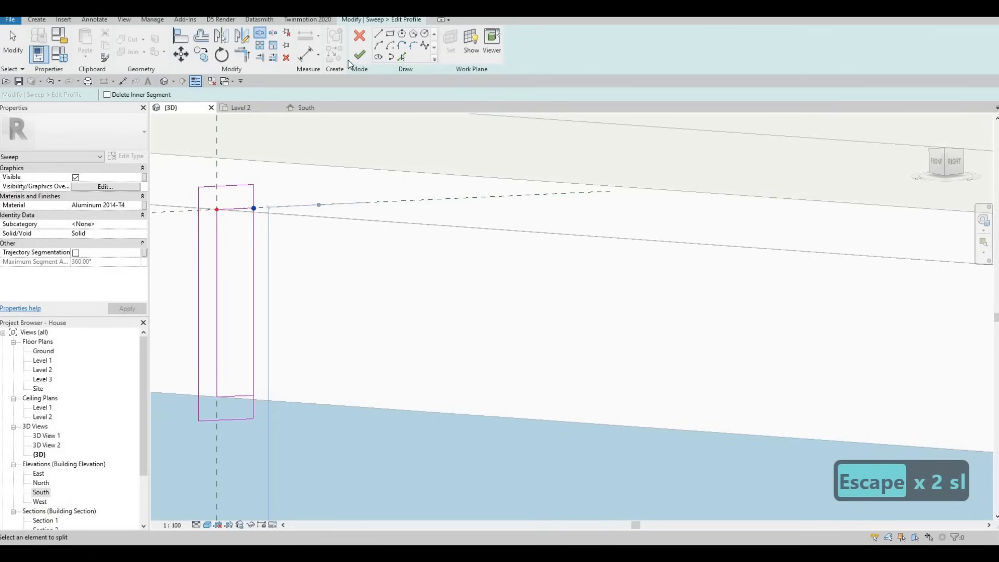
key("Escape")
key("Escape")
left_click(255, 243)
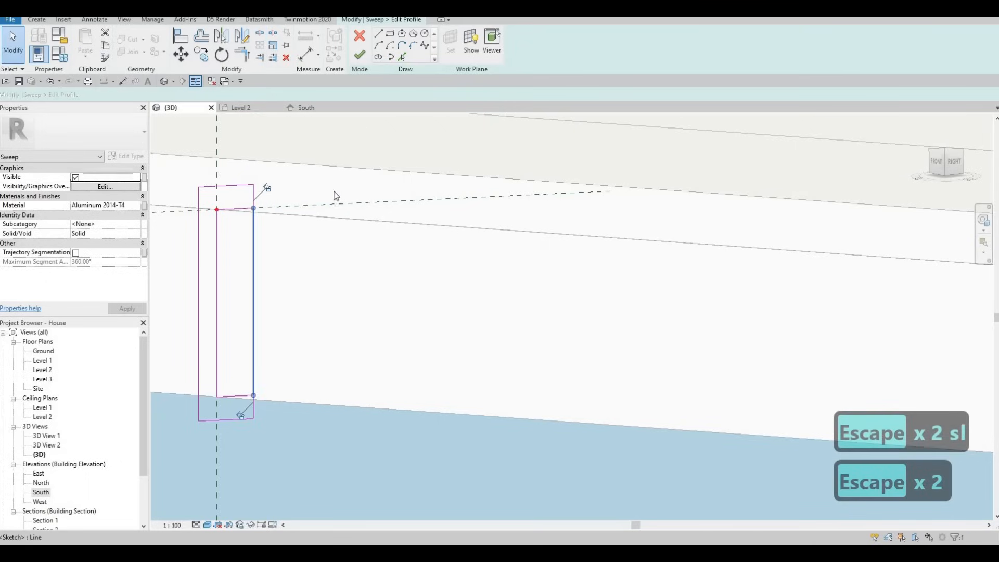
key("Delete")
- Finish the profile, the sweep and the in-place model, and review the house from its right side
left_click(360, 55)
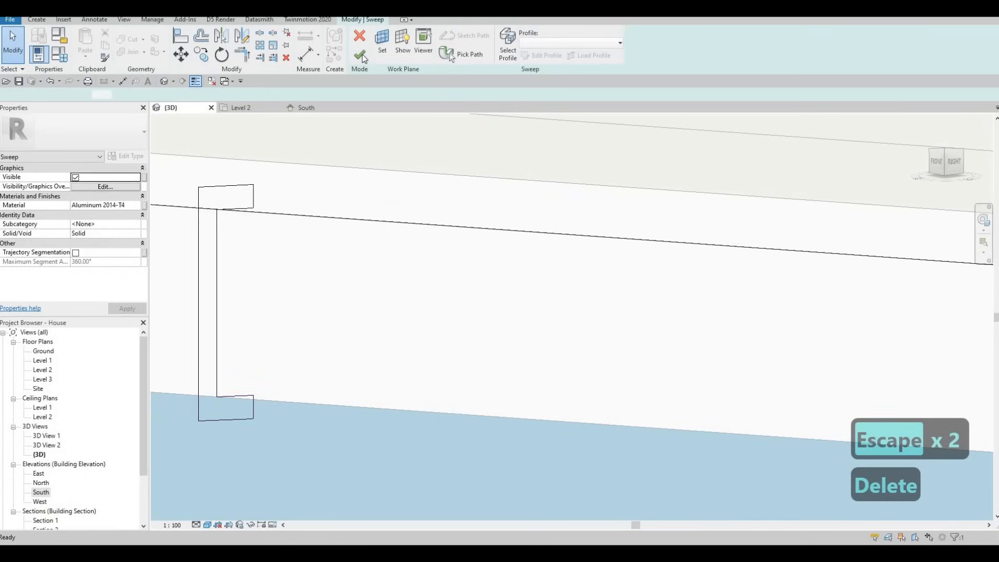
scroll(372, 258, "down", 5)
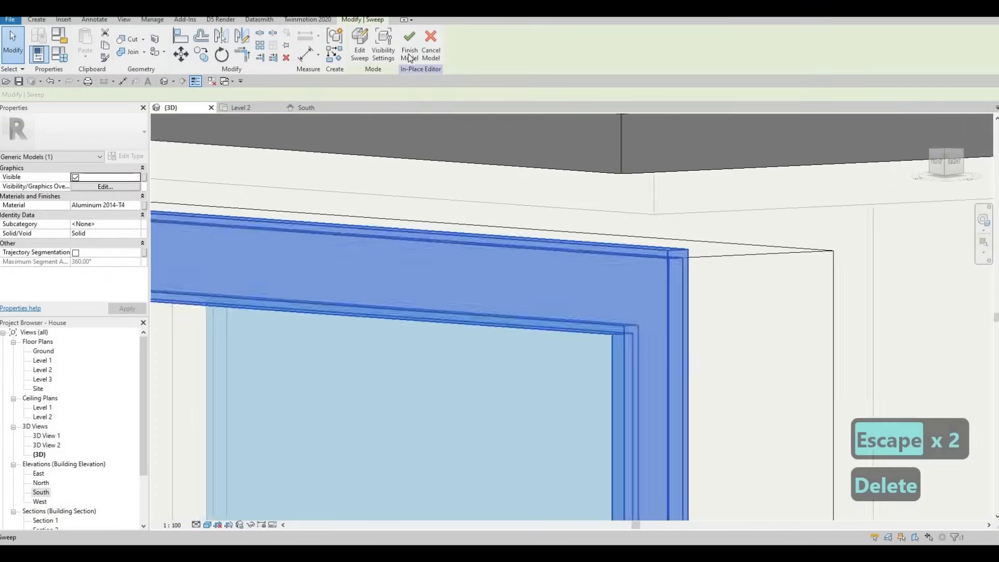
left_click(410, 55)
scroll(399, 226, "down", 4)
key("Escape")
middle_click_drag(408, 299, 563, 339)
middle_click_drag(471, 370, 788, 338, "shift")
key("Escape")
scroll(434, 334, "down", 3)
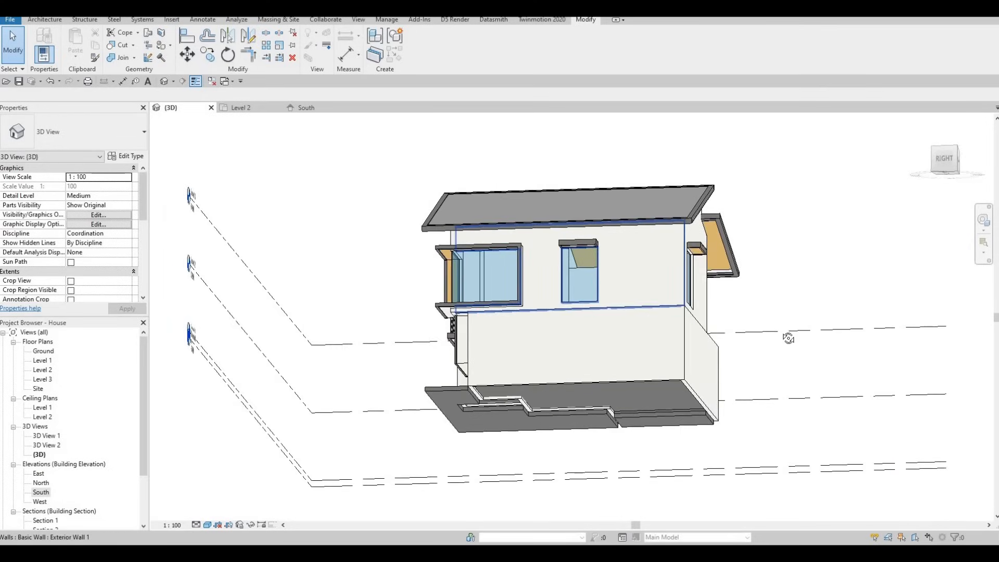
- Extend the end of the roof on the house's left side outward to an Extrusion Start of about 974 mm
middle_click_drag(549, 345, 498, 276, "shift")
left_click(494, 271)
scroll(492, 262, "up", 3)
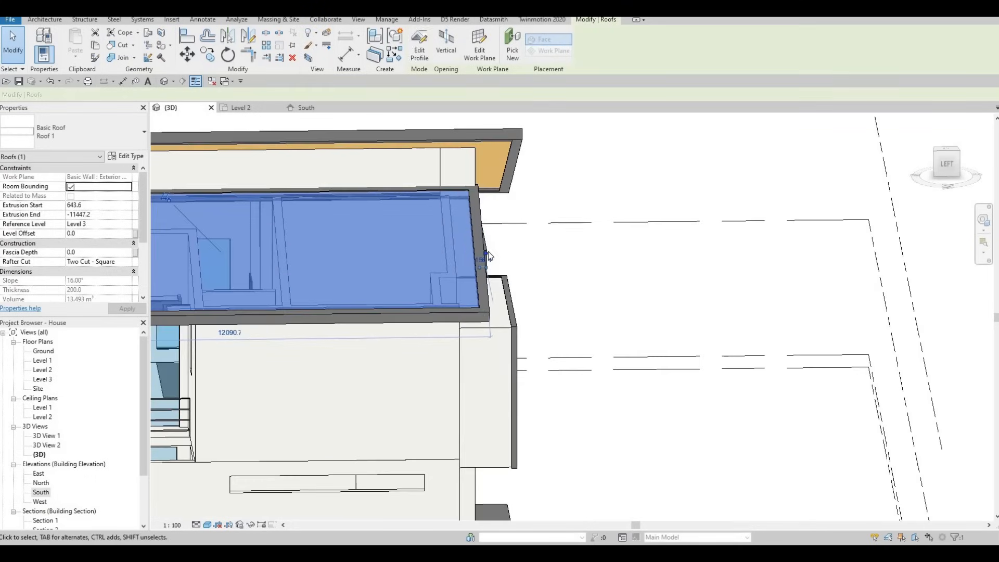
left_click_drag(487, 254, 501, 255)
middle_click_drag(499, 260, 798, 301)
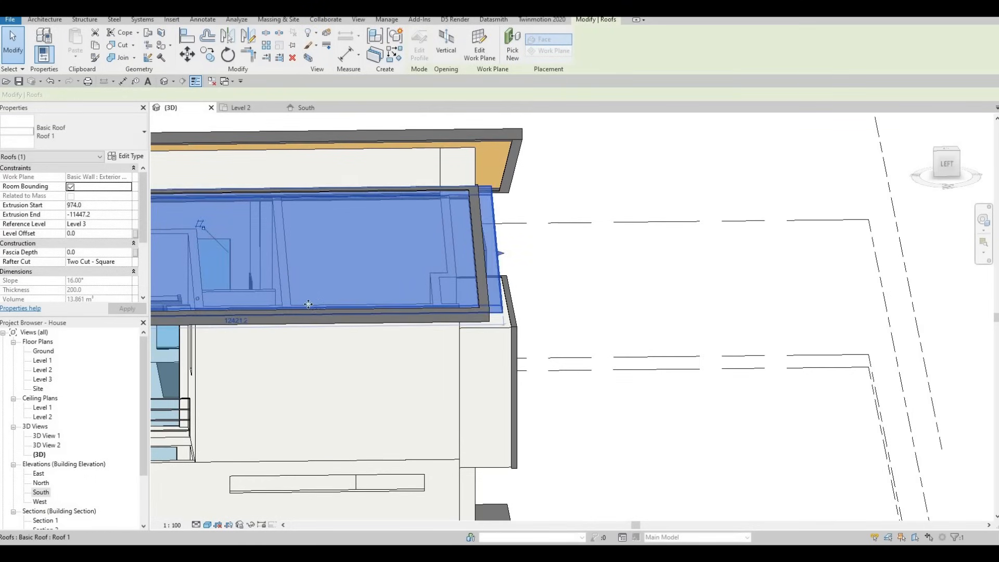
- Adjust the opposite end of the lower roof to an Extrusion End of about -11024 mm and update the in-place roof trim to match
left_click_drag(257, 306, 286, 304)
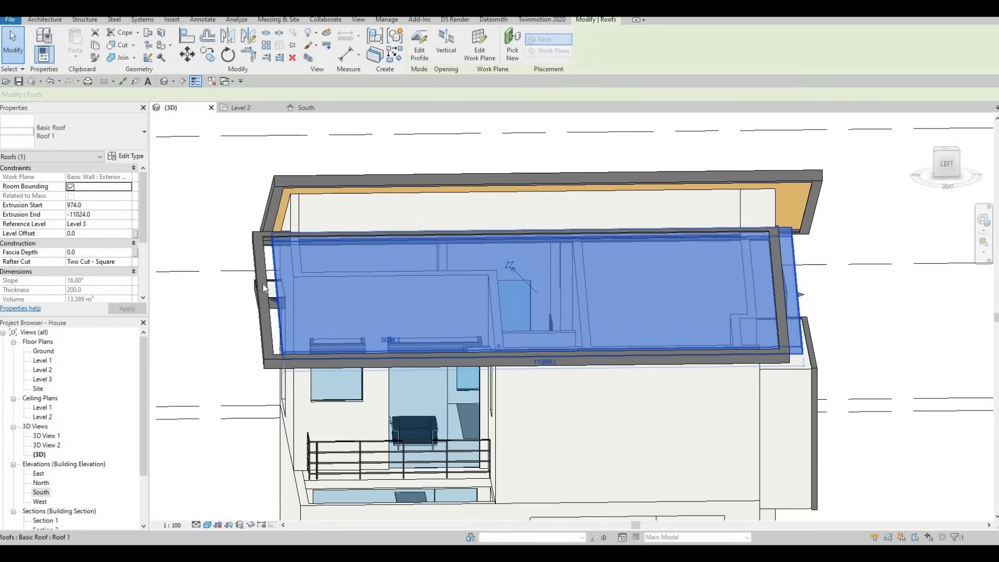
key("Escape")
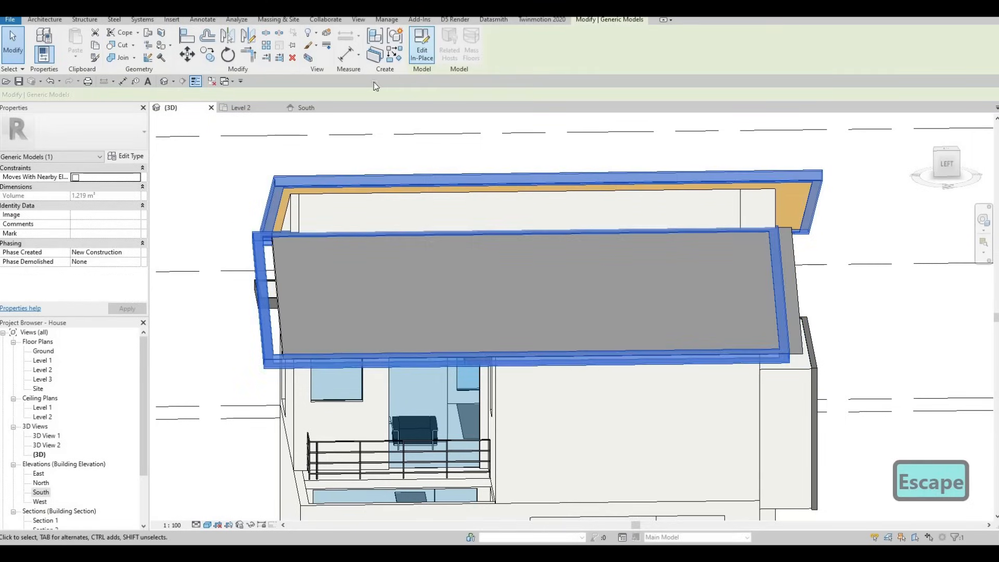
left_click(422, 49)
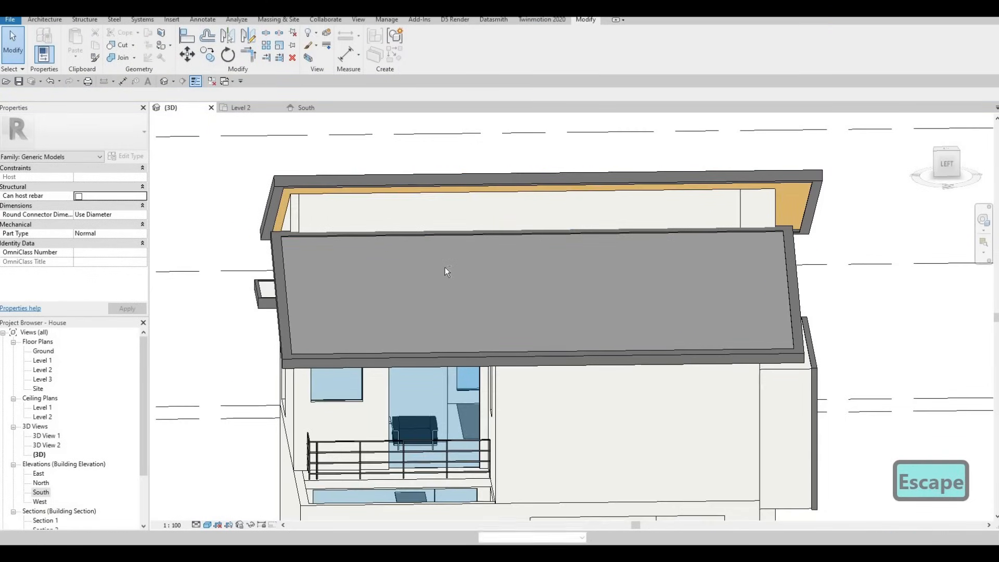
scroll(445, 267, "down", 3)
key("Escape")
- Examine the house's front facade, roof overhangs and ground slab from several angles
middle_click_drag(420, 249, 649, 312, "shift")
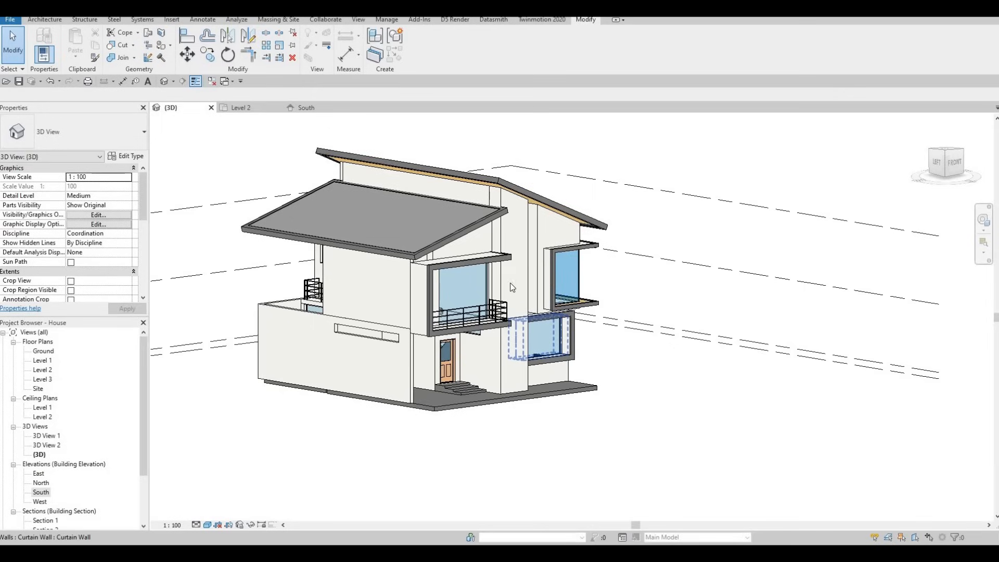
middle_click_drag(494, 352, 506, 296)
middle_click_drag(564, 259, 494, 309, "shift")
scroll(488, 312, "down", 2)
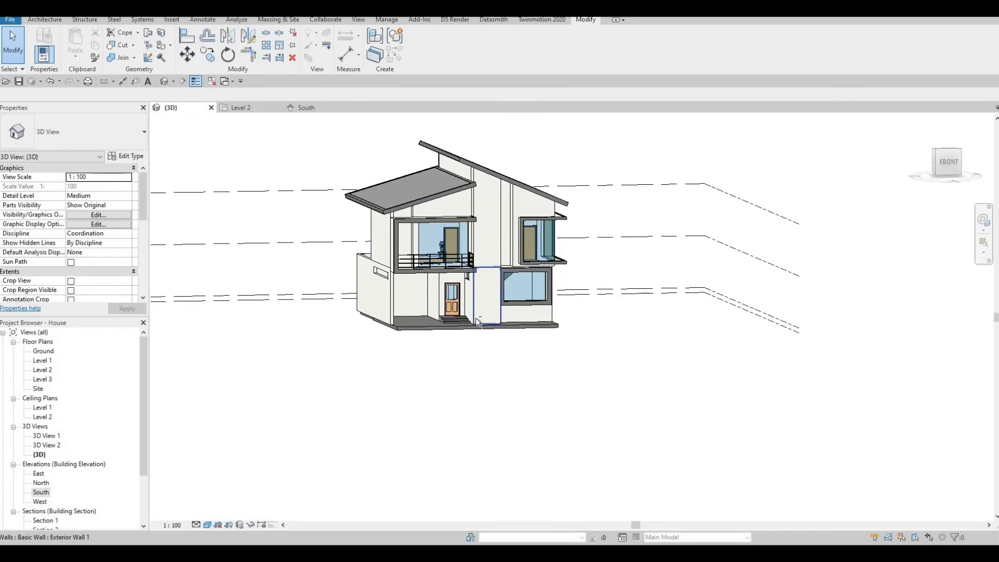
middle_click_drag(456, 348, 495, 333, "shift")
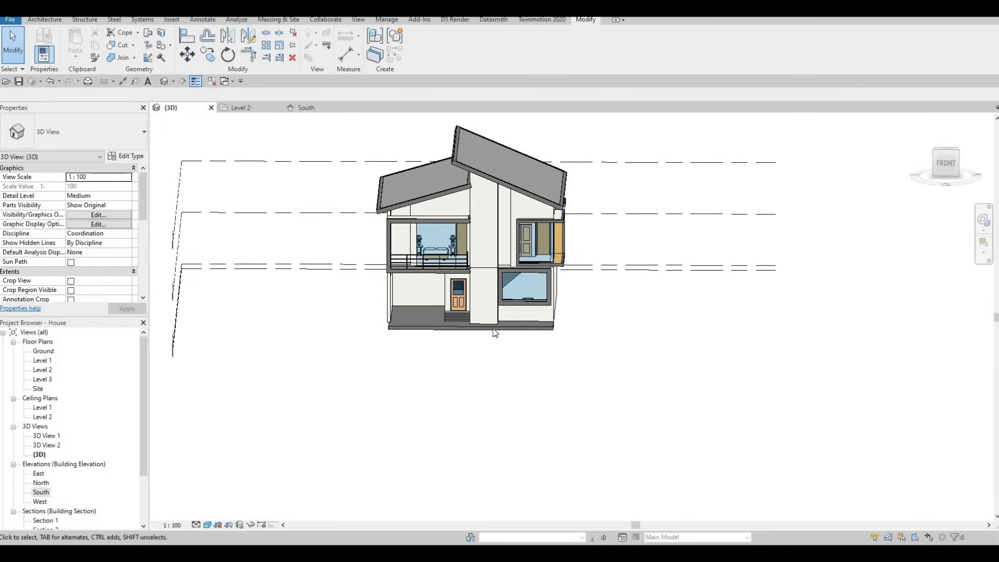
scroll(494, 333, "up", 2)
middle_click_drag(546, 403, 485, 359, "shift")
- Edit the front ground slab's boundary, moving its front edge outward to about 2700 mm from the projecting front wall, and finish the sketch
left_click(485, 355)
left_click(428, 60)
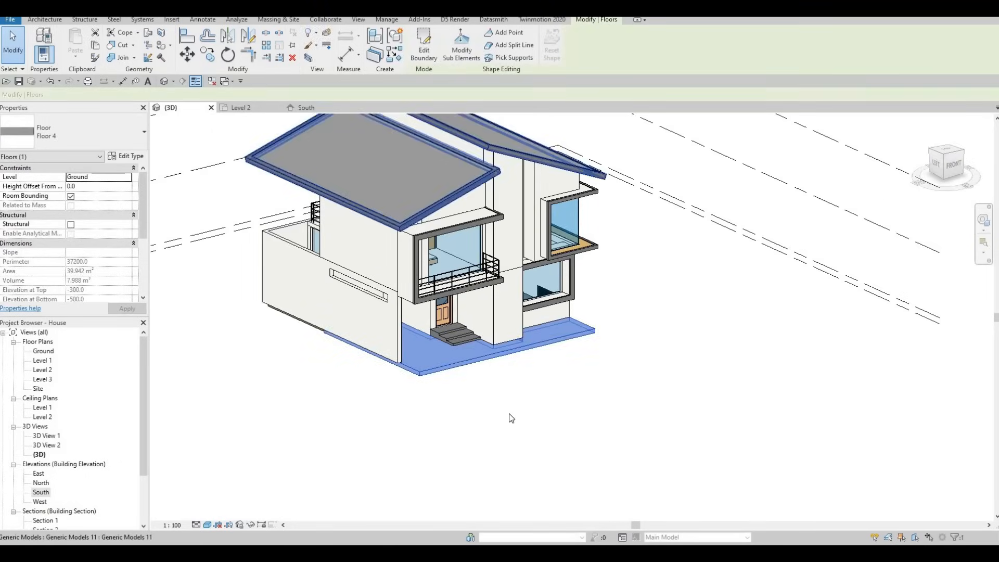
middle_click_drag(624, 446, 567, 354, "shift")
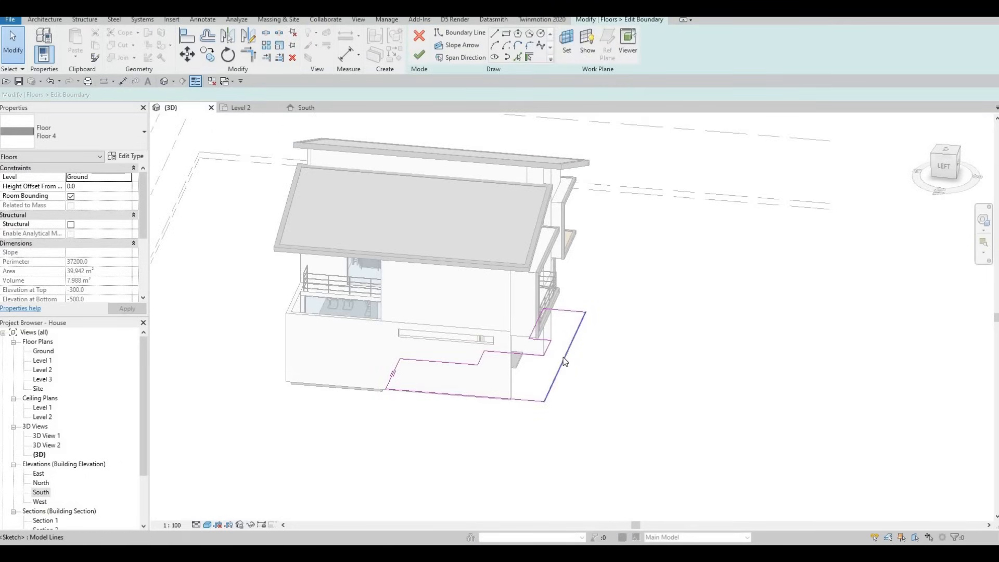
left_click(565, 357)
left_click_drag(609, 358, 601, 359)
left_click_drag(599, 395, 599, 395)
middle_click_drag(600, 395, 612, 348, "shift")
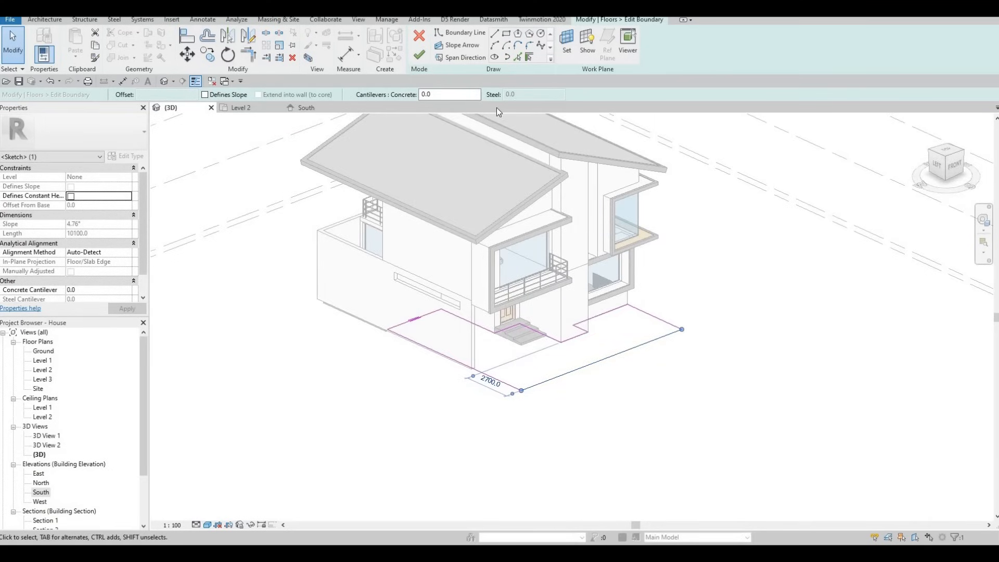
key("Escape")
- Extend the ground-level exterior side wall beside the living room forward to the slab's front edge in the Ground plan
mouse_move(607, 356)
middle_mouse_down("shift")
mouse_move(551, 324)
mouse_move(762, 345)
middle_mouse_up("shift")
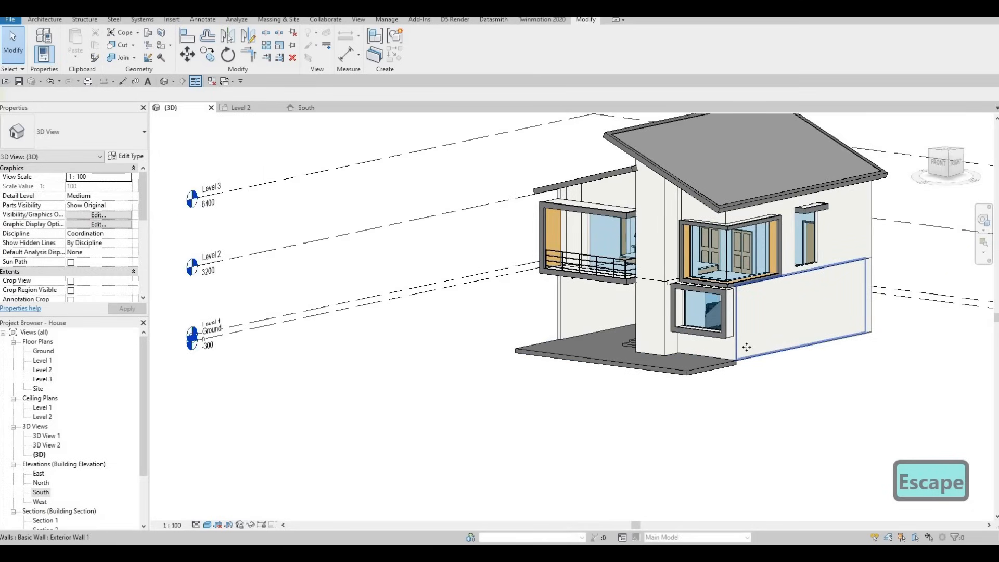
left_click(740, 354)
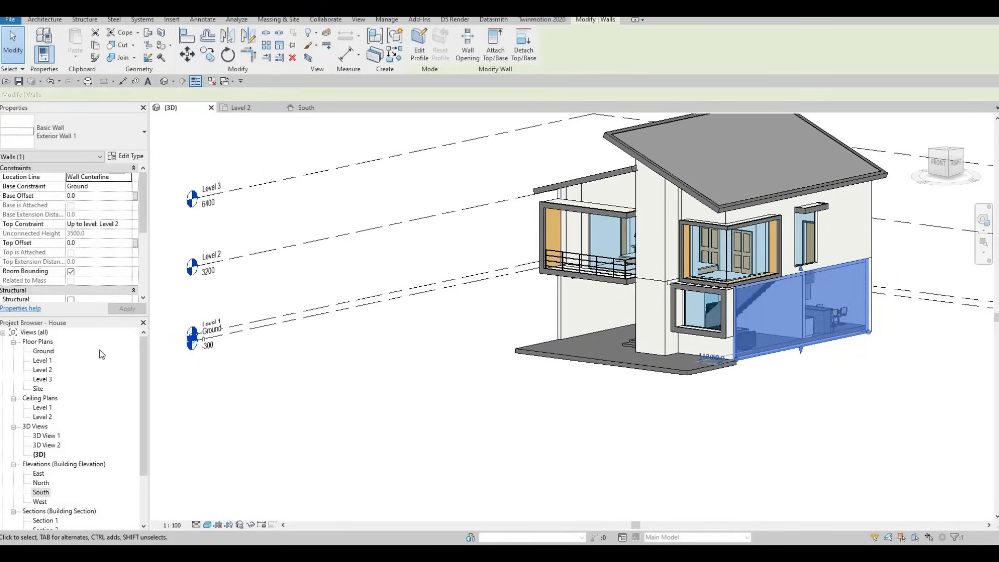
double_click(44, 351)
scroll(568, 351, "up", 5)
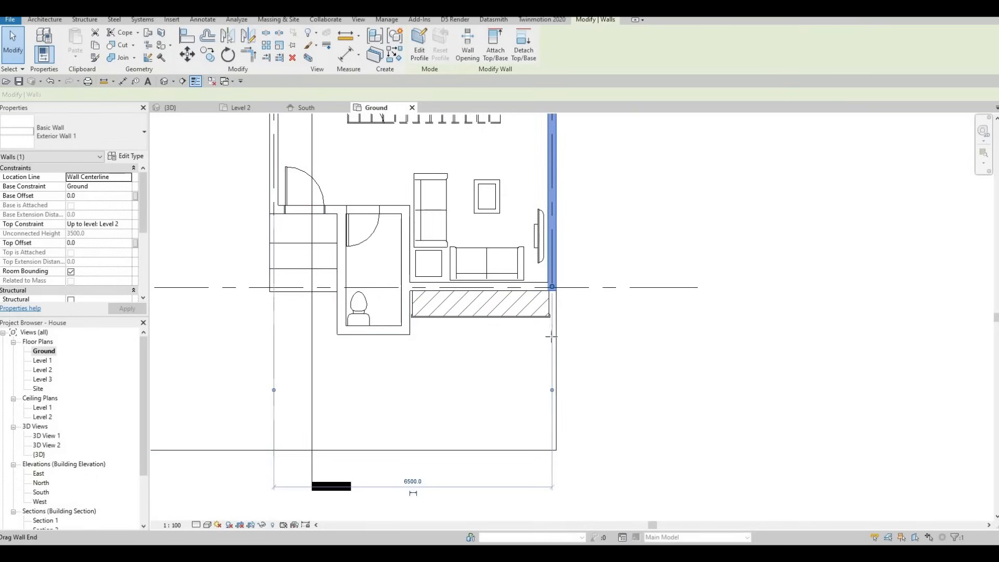
left_click_drag(551, 416, 551, 450)
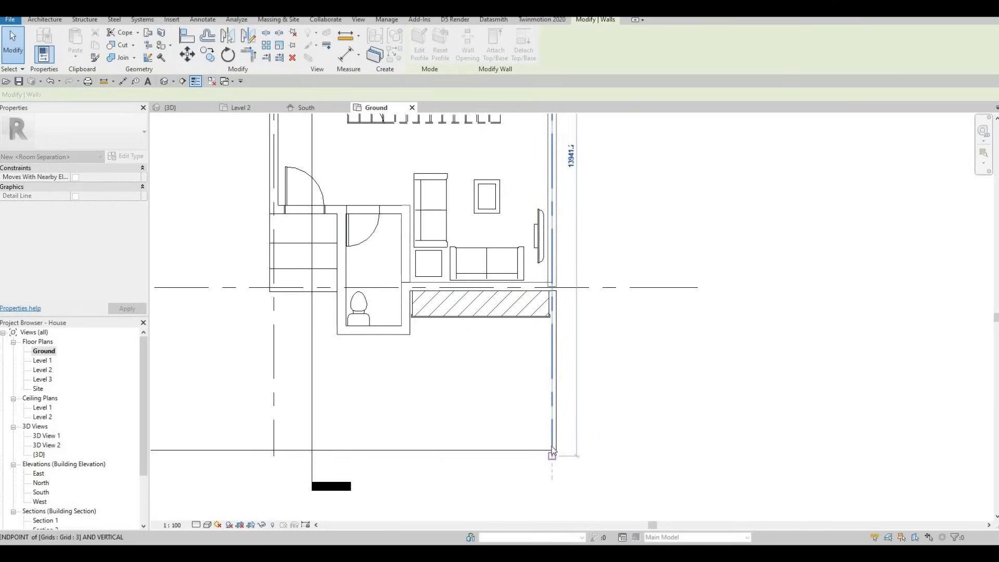
key("Escape")
scroll(570, 410, "down", 1)
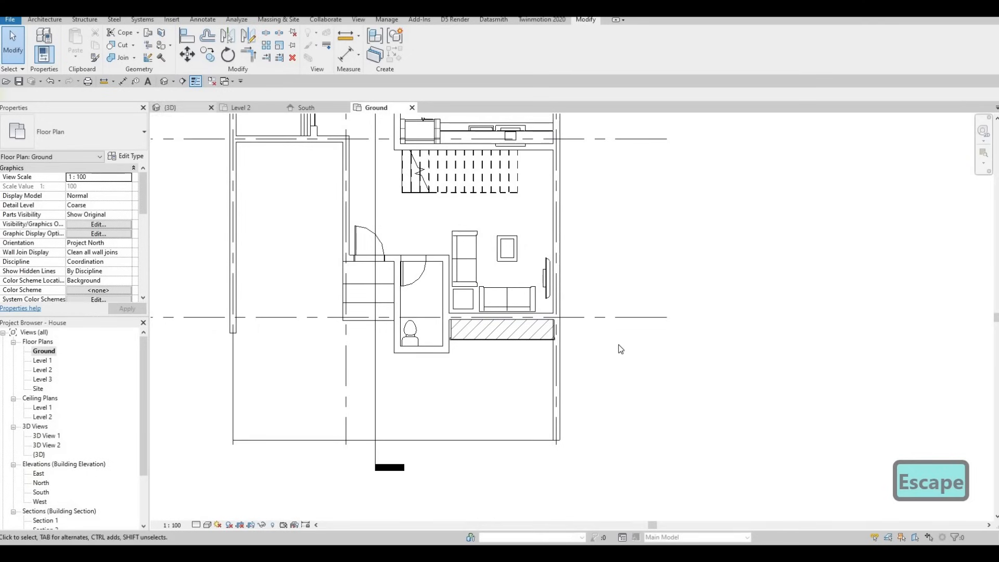
- Review the extended side wall and the enlarged front slab in the 3D view
left_click(170, 108)
middle_click_drag(764, 330, 698, 425, "shift")
middle_click_drag(697, 506, 665, 431, "shift")
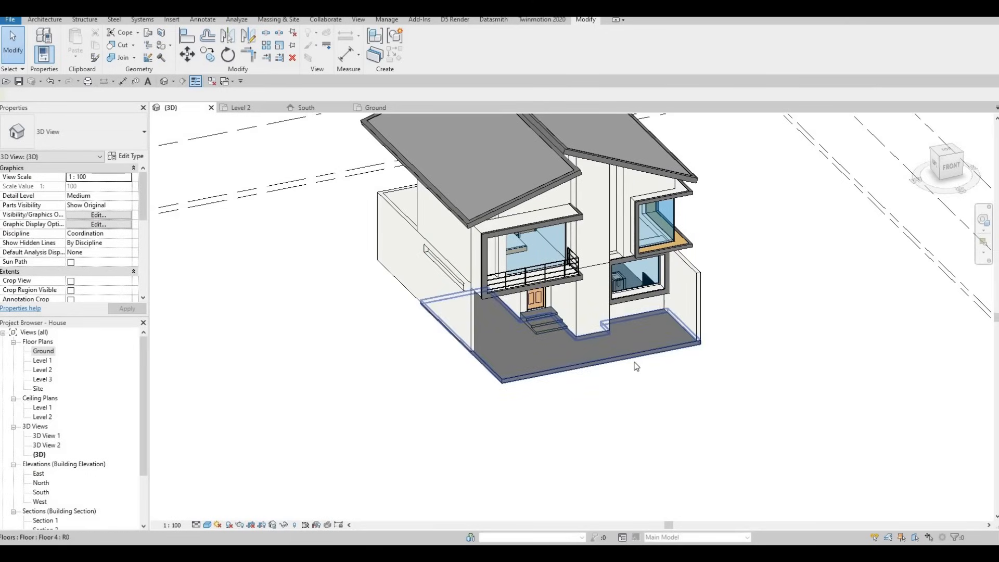
middle_click_drag(623, 384, 609, 339, "shift")
middle_click_drag(755, 435, 643, 361, "shift")
scroll(639, 357, "up", 4)
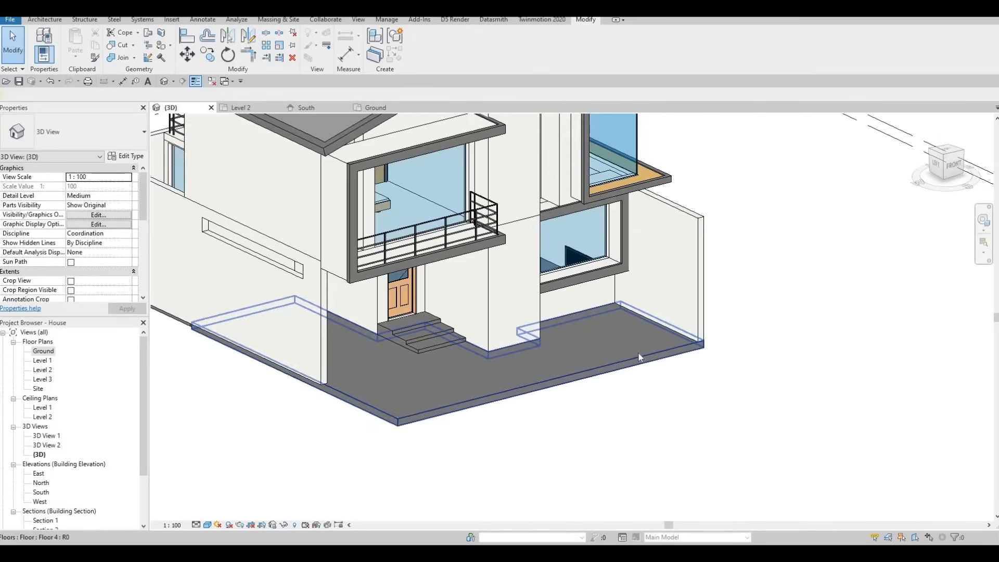
scroll(638, 357, "down", 2)
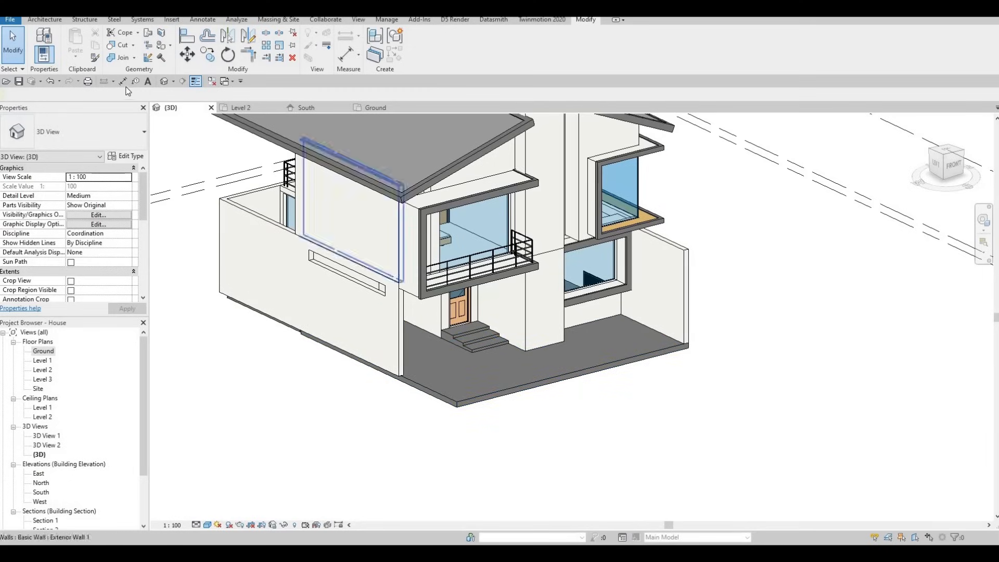
- Edit the slab's boundary in the Ground plan and sketch a horizontal line about 3420 mm long and a vertical line about 1400 mm long
left_click(375, 107)
key("Escape")
middle_click_drag(450, 412, 431, 378)
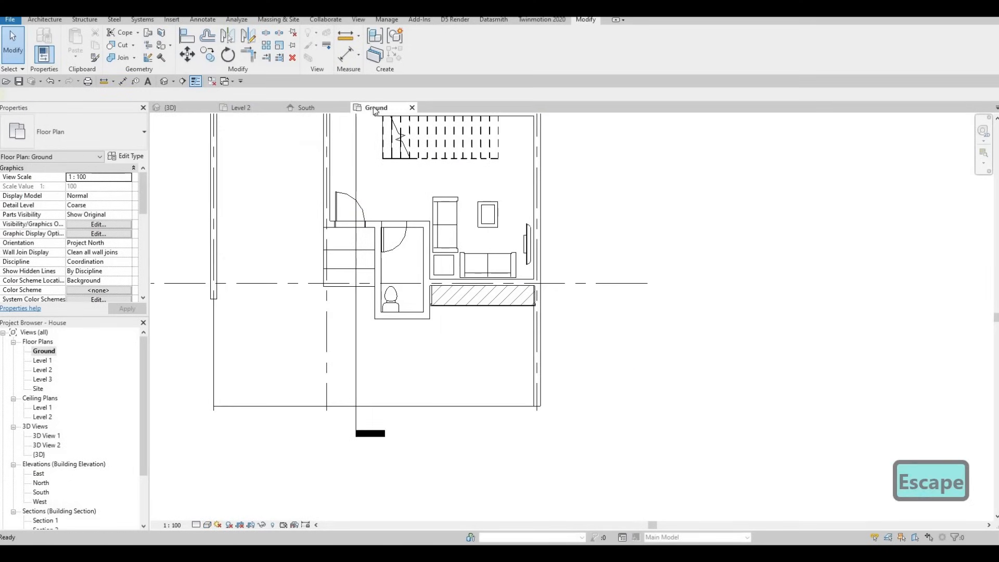
left_click(431, 378)
left_click(424, 46)
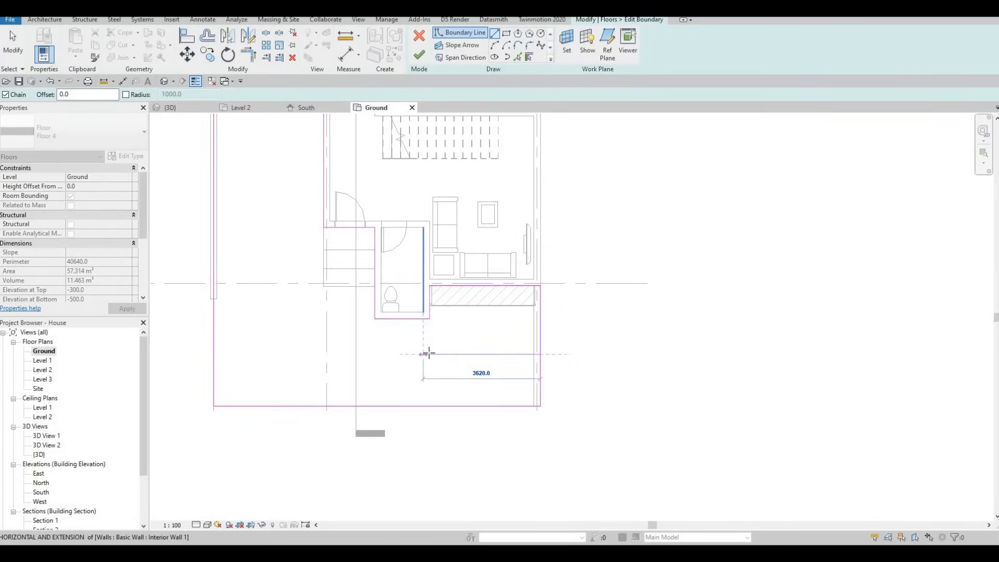
left_click(538, 356)
key("Escape")
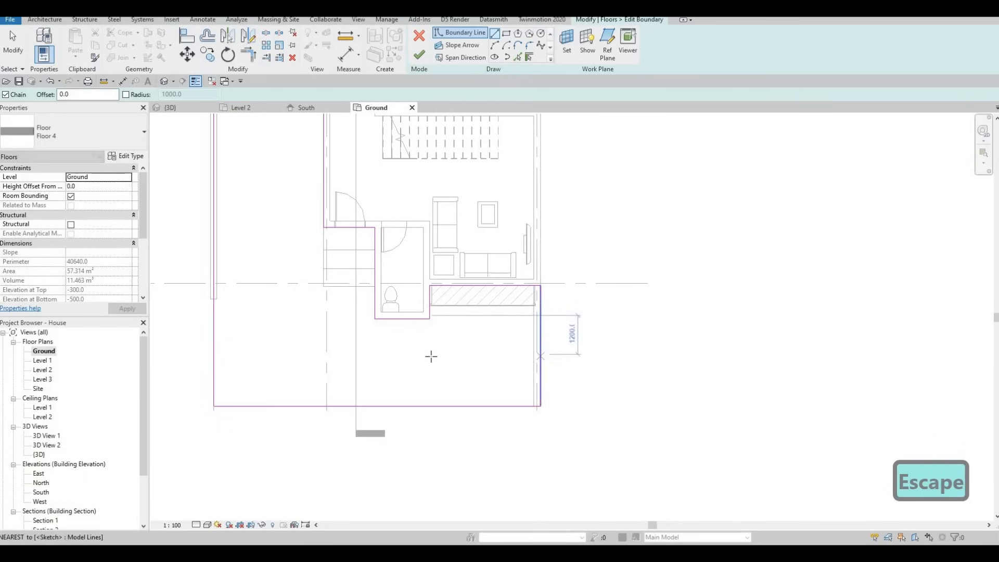
left_click(430, 386)
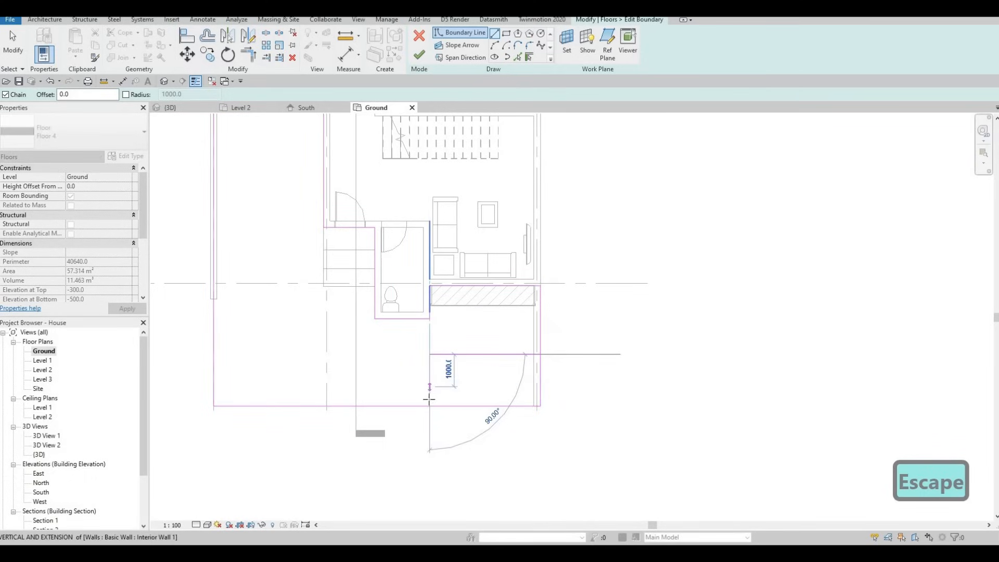
left_click(429, 399)
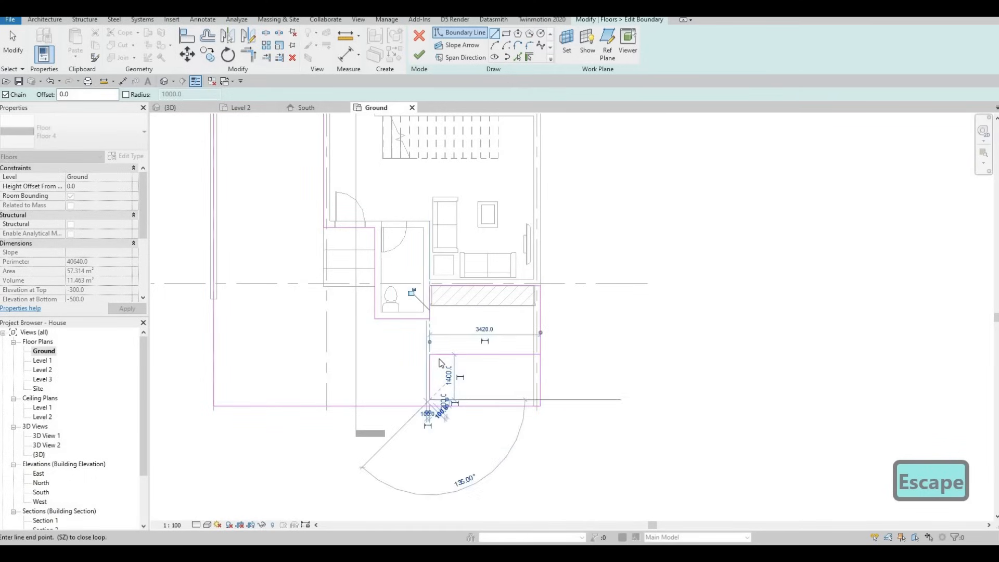
key("Escape")
- Move the vertical boundary line in line with the toilet's entrance-side wall face and extend it to the slab's front edge
left_click(386, 371)
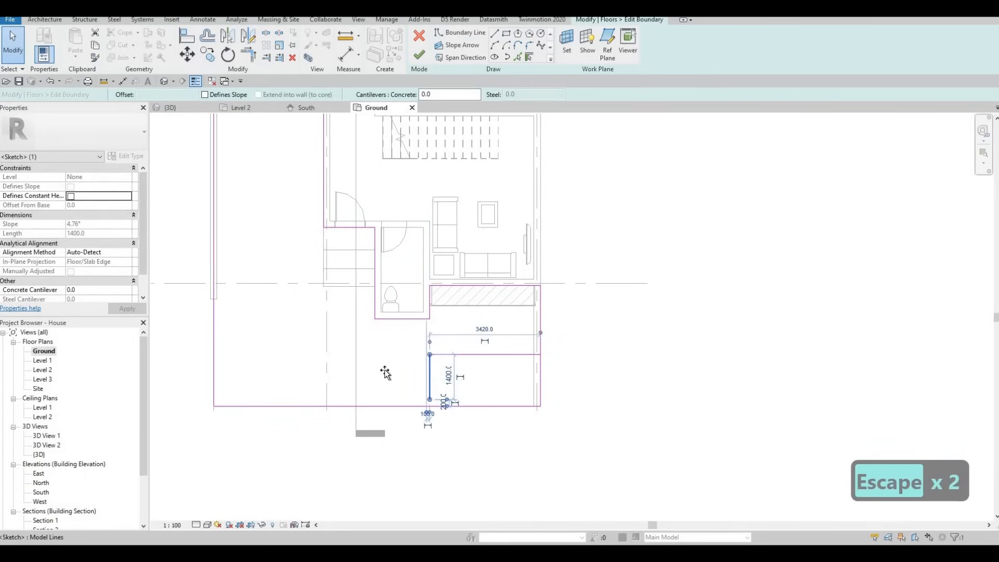
left_click_drag(380, 371, 375, 371)
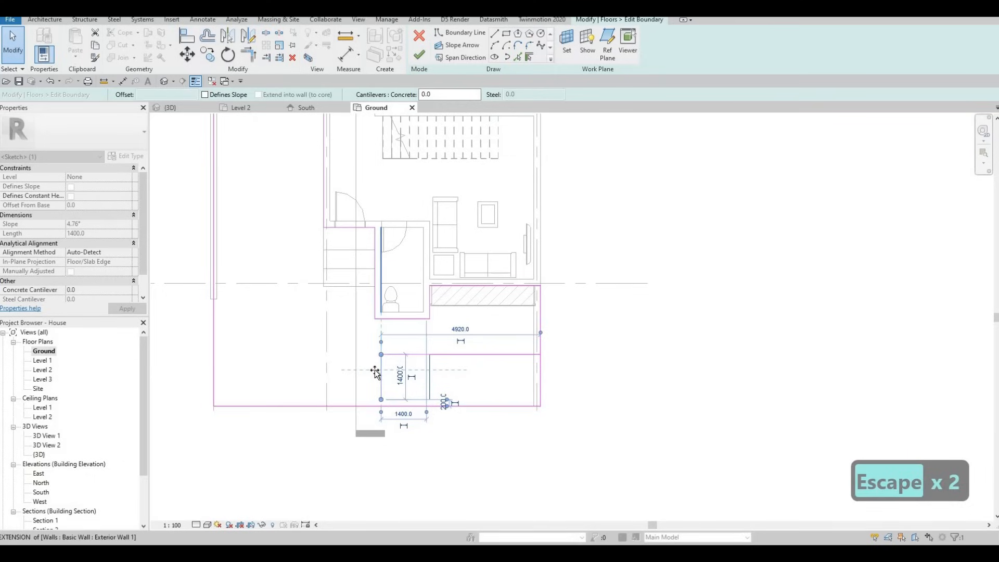
key("Escape")
key("Escape")
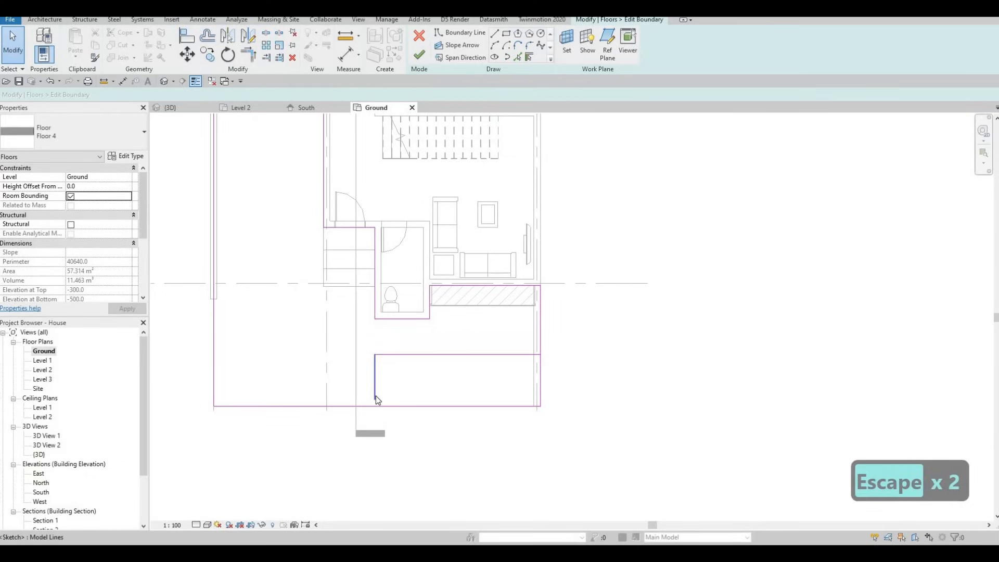
key("Escape")
key("Escape")
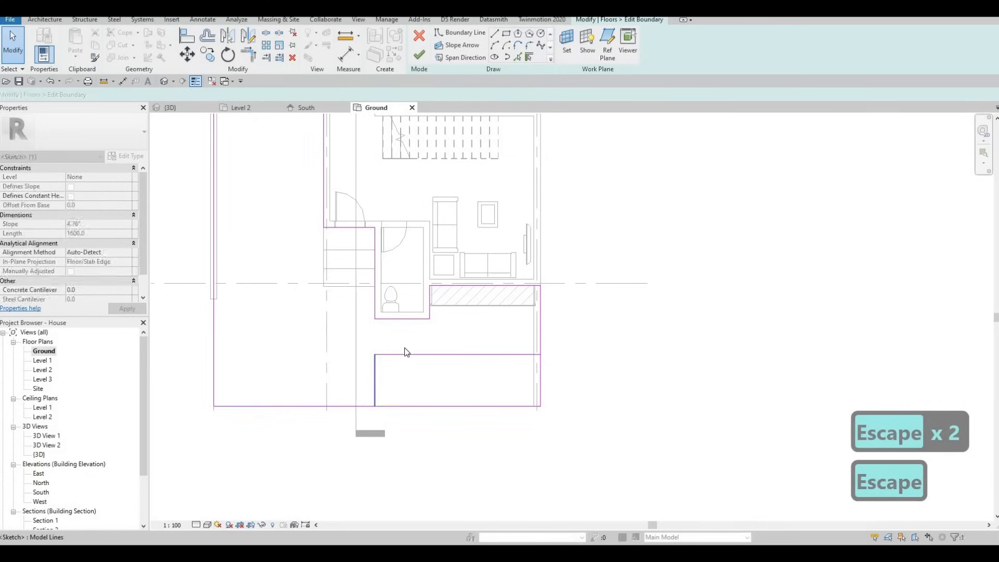
- Trim the boundary lines to cut the rectangular front corner out of the slab, and finish the boundary sketch
key("t")
key("r")
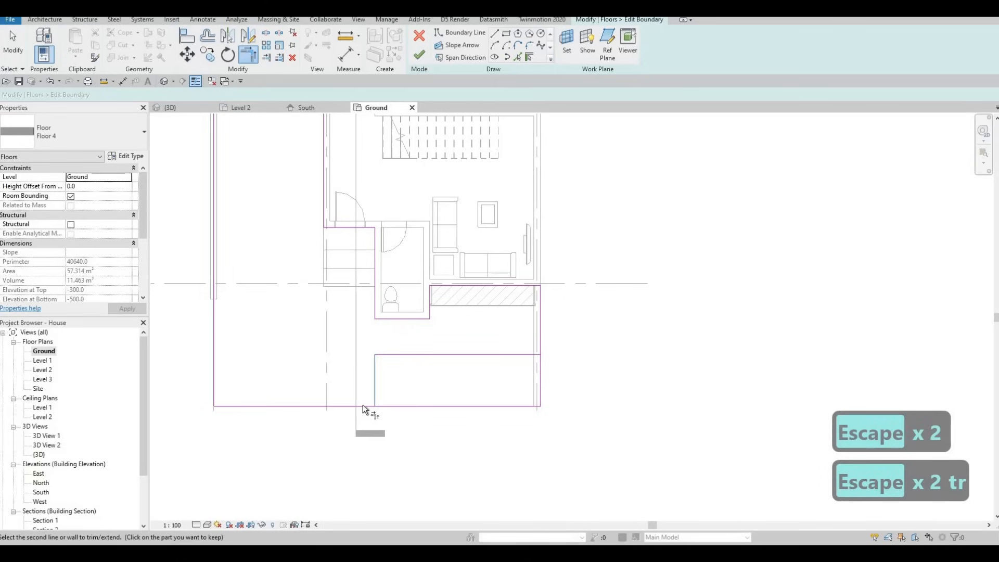
left_click(538, 354)
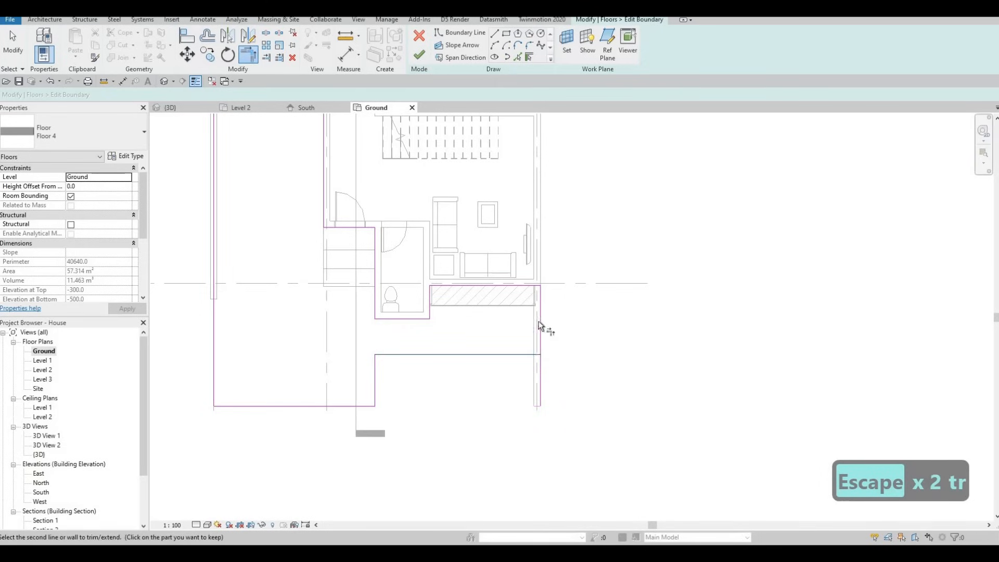
key("Escape")
scroll(452, 326, "down", 2)
left_click(420, 55)
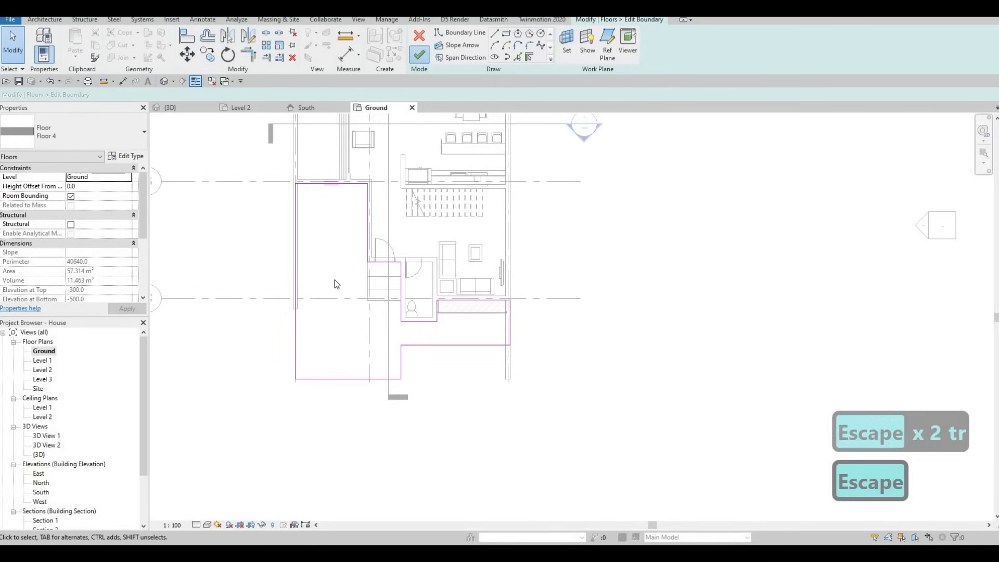
- Edit the grass floor's boundary, add a rectangle about 1600 mm deep filling the slab's cut-out corner, and finish the sketch
middle_click_drag(329, 214, 333, 317)
key("Escape")
left_click(329, 215)
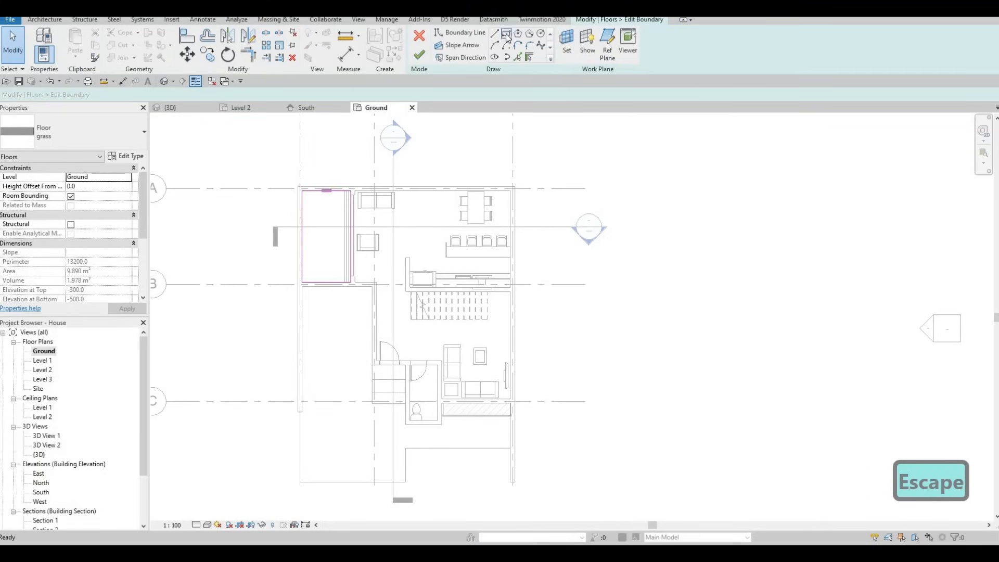
scroll(509, 449, "up", 1)
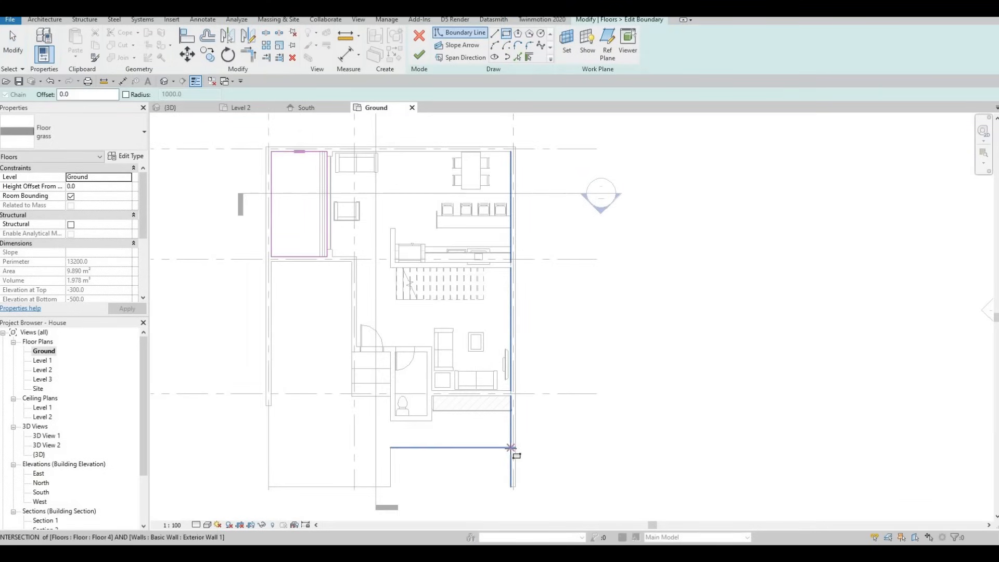
left_click(512, 447)
left_click(388, 488)
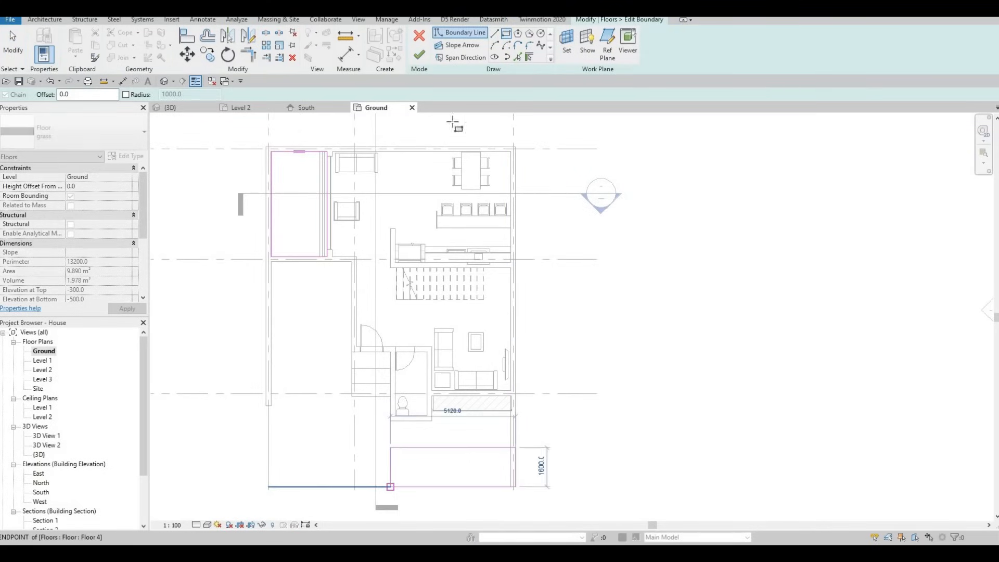
key("Escape")
left_click(420, 54)
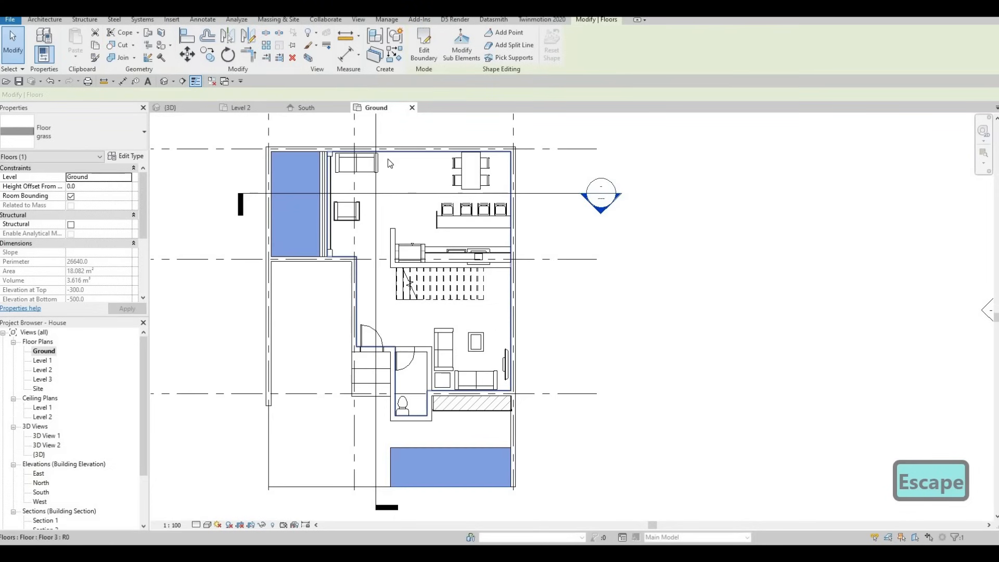
key("Escape")
key("Escape")
- Review the new front grass area and side wall in the 3D view
left_click(170, 107)
middle_click_drag(504, 339, 347, 340, "shift")
middle_click_drag(470, 368, 327, 365)
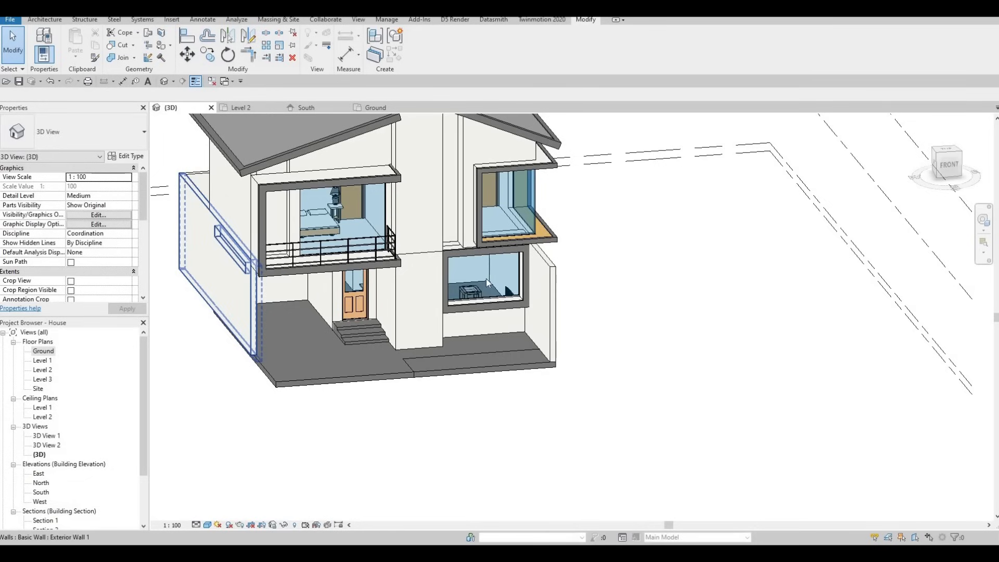
middle_click_drag(498, 273, 584, 273, "shift")
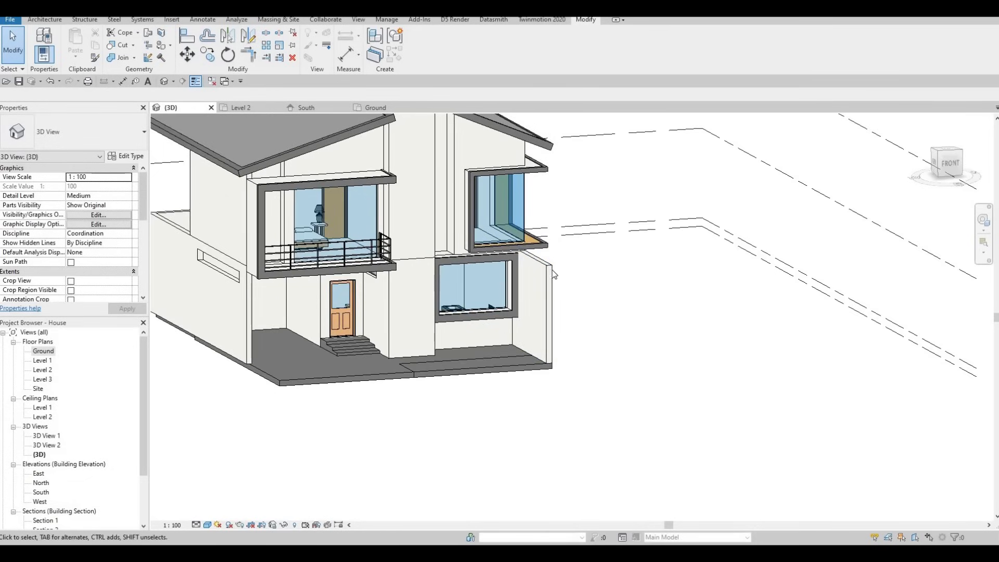
- Trim the extended side wall in the Ground plan back to its corner with the living room's front wall
left_click(479, 278)
middle_click_drag(479, 278, 356, 272, "shift")
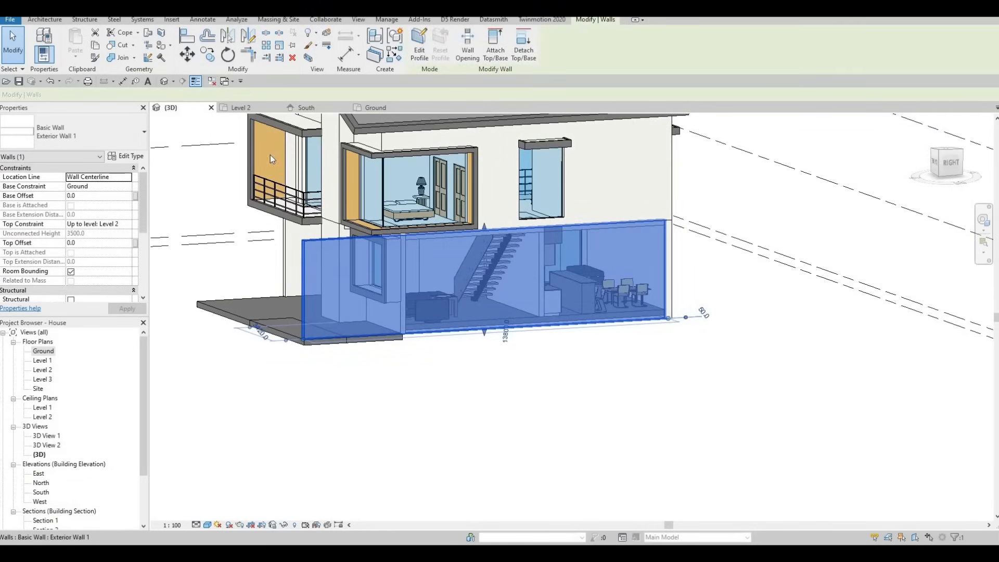
key("Escape")
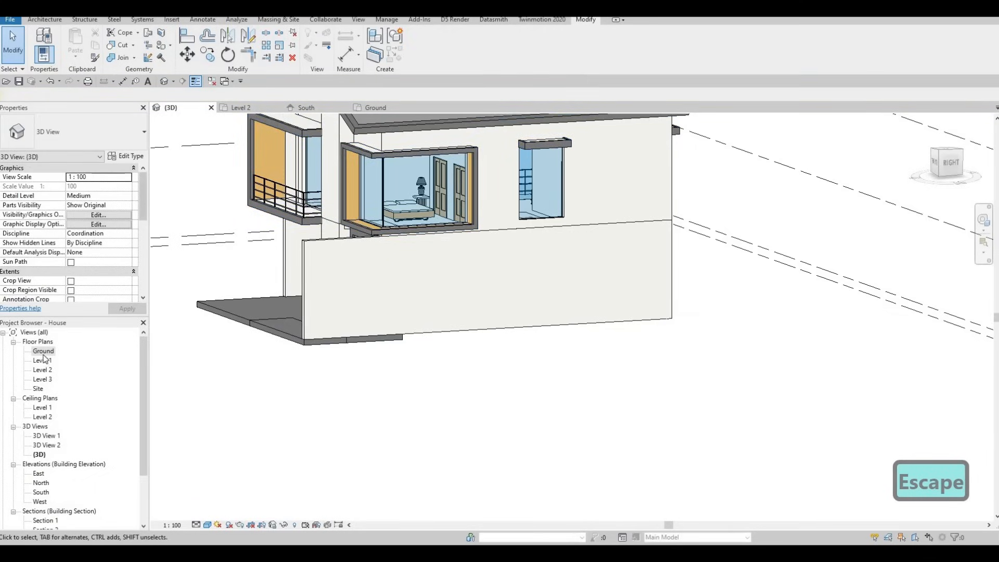
left_click(44, 352)
middle_click_drag(468, 402, 387, 362)
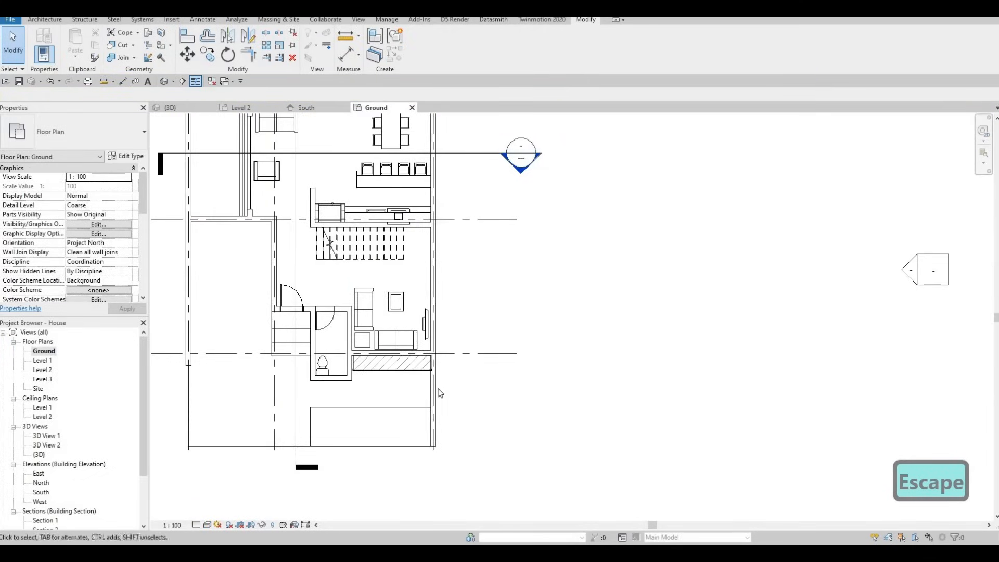
key("Escape")
left_click(434, 355)
scroll(434, 355, "up", 3)
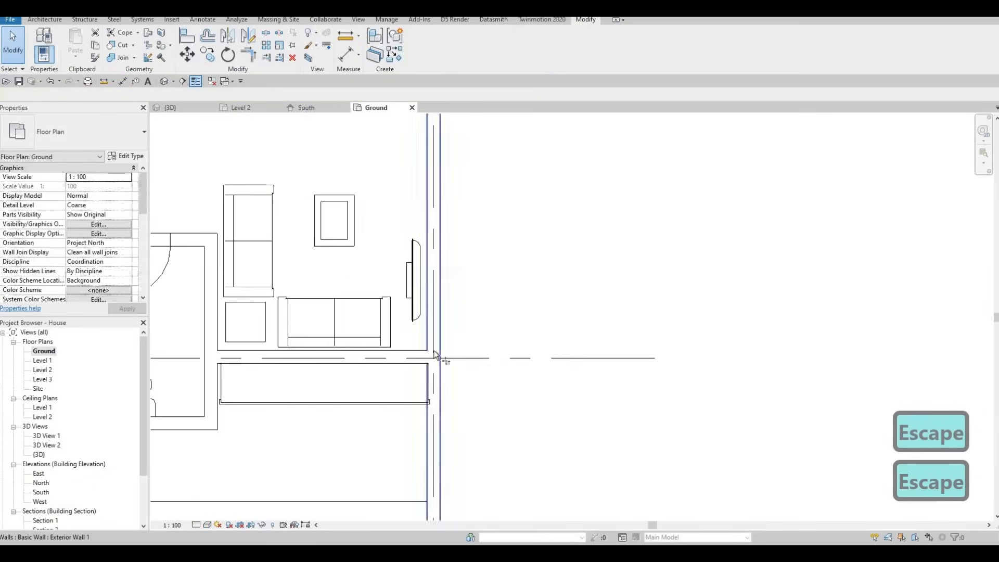
key("Escape")
key("t")
key("r")
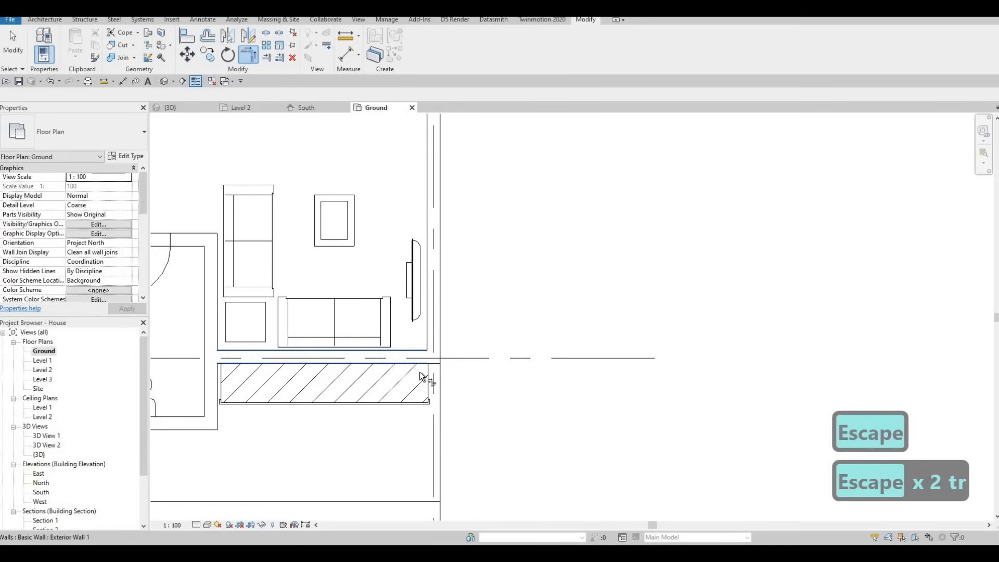
scroll(479, 325, "down", 4)
key("Escape")
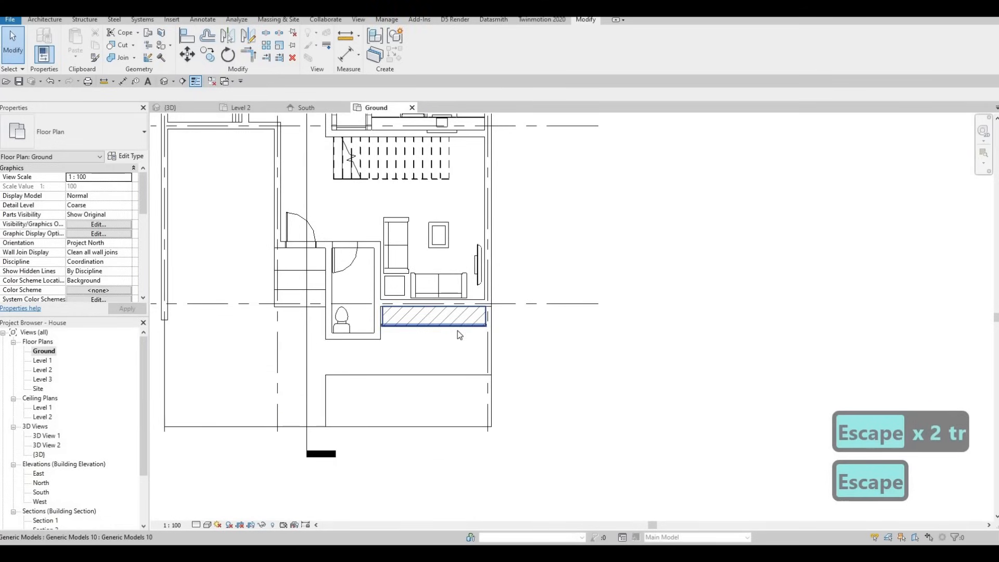
- Start a new wall, try to give it the Exterior Wall 1 type, and reset its conflicting height constraints
middle_click_drag(224, 323, 234, 305)
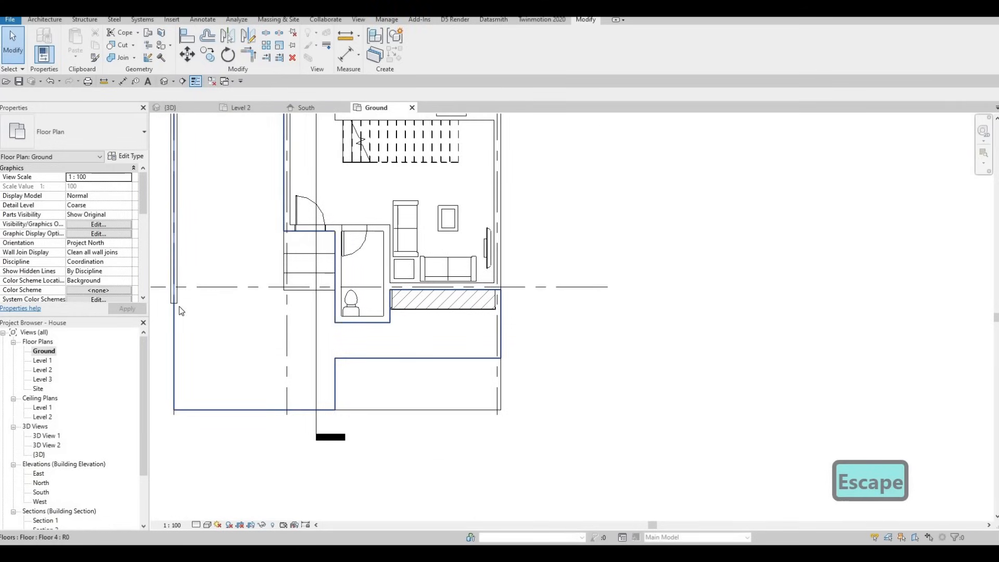
left_click(45, 20)
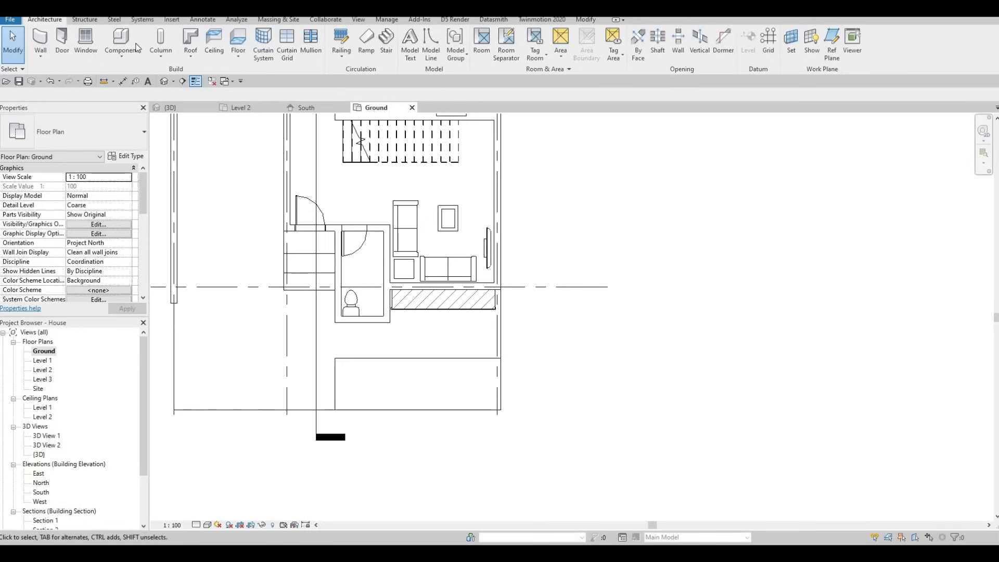
left_click(40, 42)
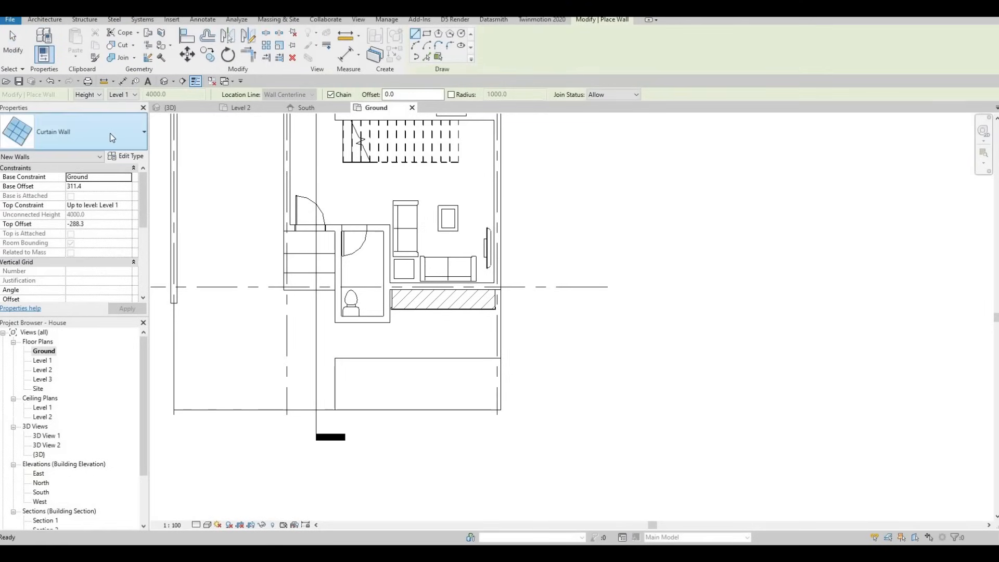
left_click(110, 133)
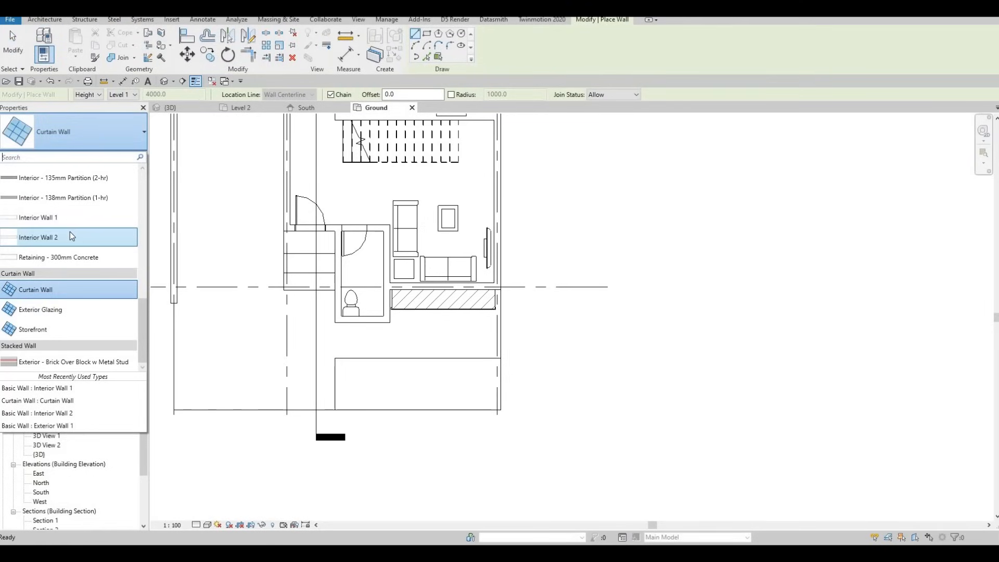
scroll(70, 232, "up", 5)
scroll(70, 232, "up", 3)
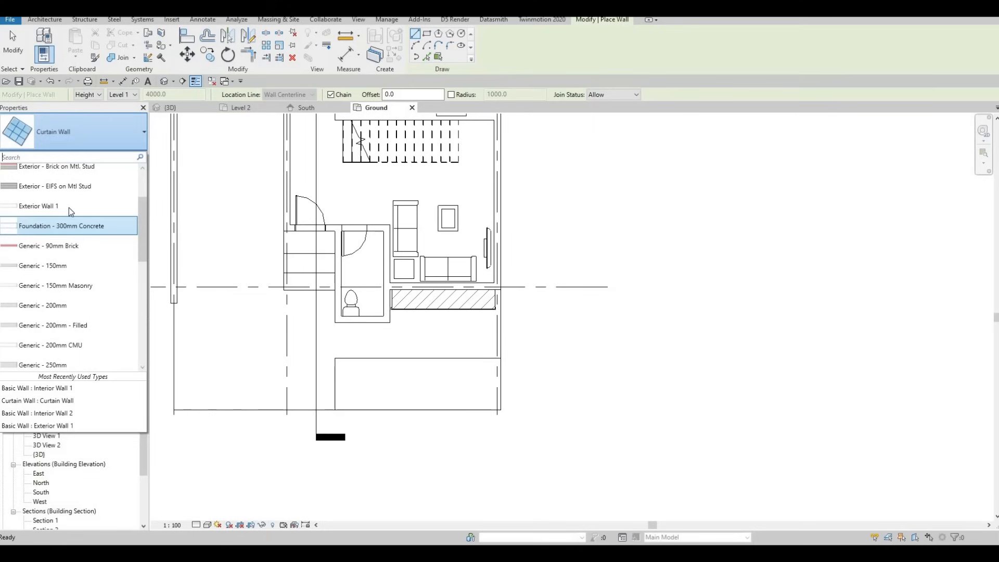
left_click(68, 207)
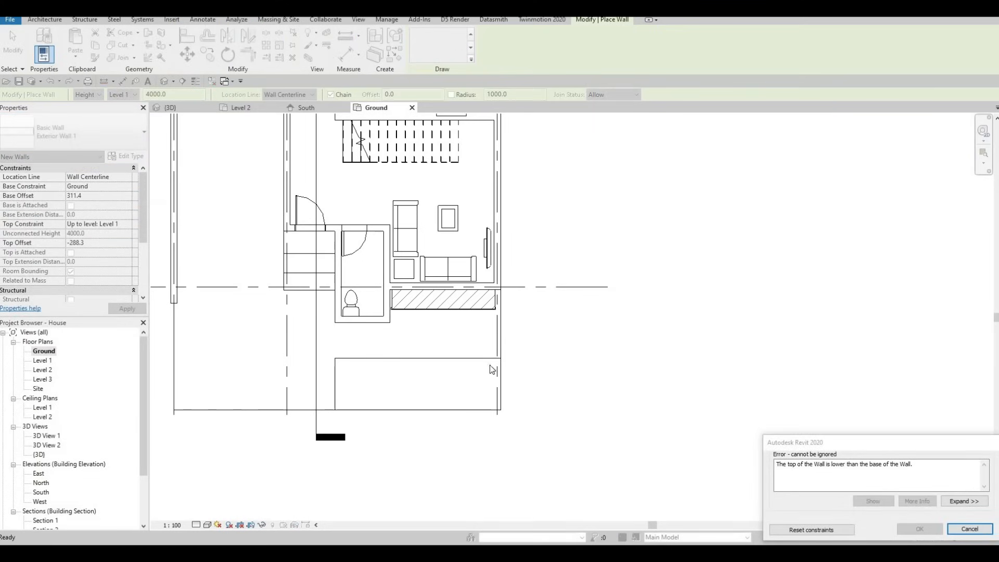
left_click(803, 527)
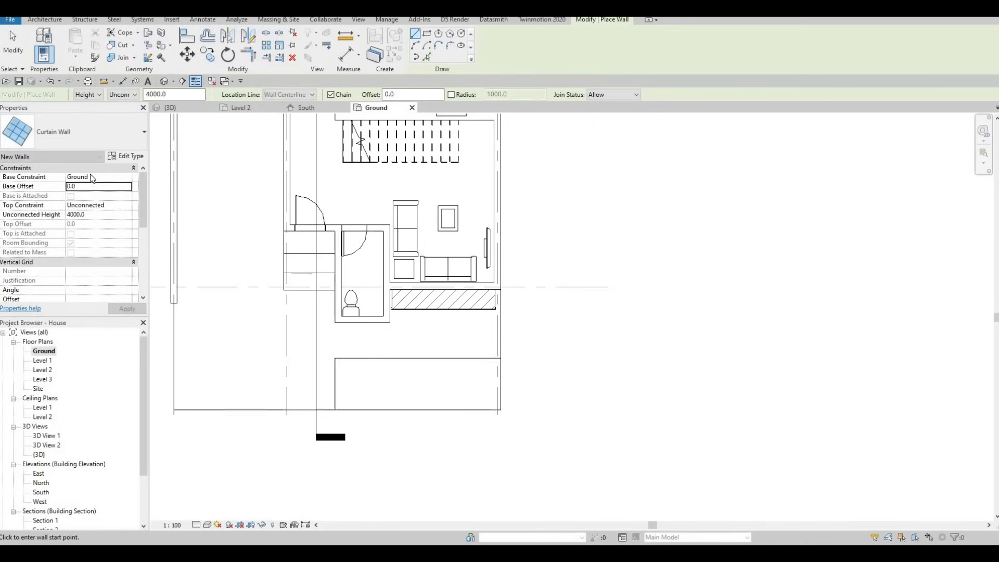
left_click(96, 130)
scroll(78, 190, "up", 5)
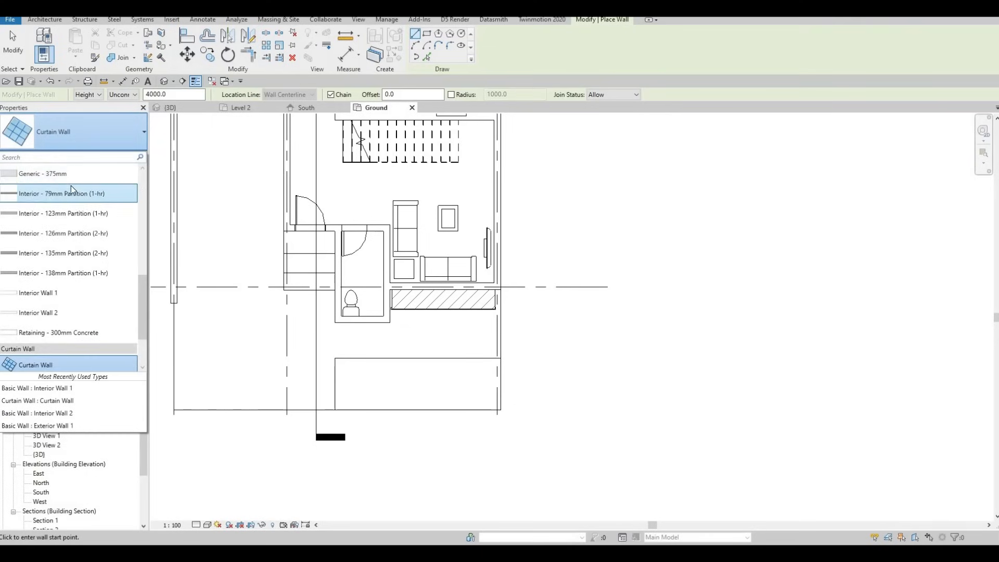
key("Escape")
key("Escape")
key("Escape")
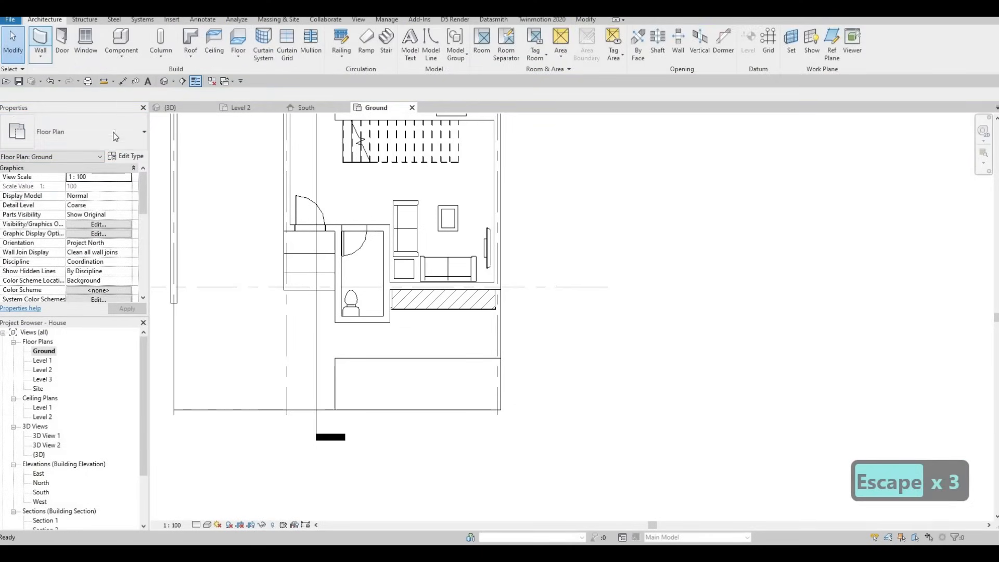
- Start a wall with the Exterior Wall 1 type and duplicate that type as Exterior Wall 2
left_click(41, 39)
left_click(71, 133)
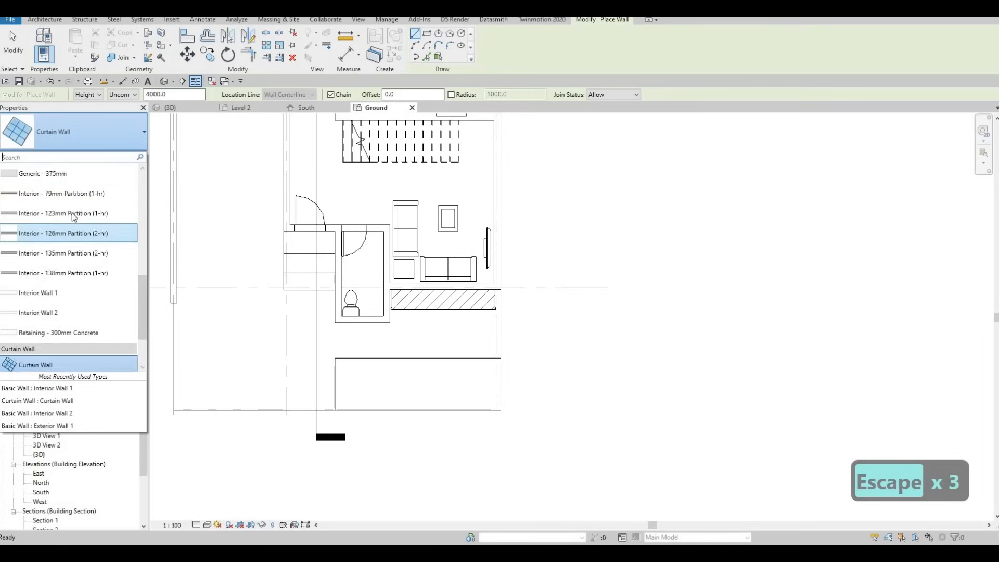
scroll(69, 213, "up", 5)
scroll(70, 213, "up", 3)
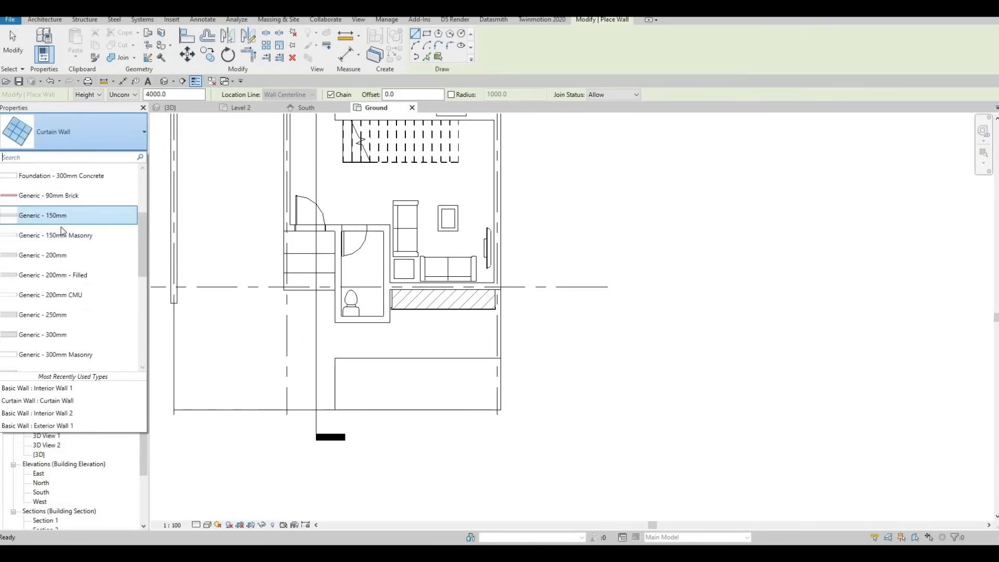
left_click(66, 228)
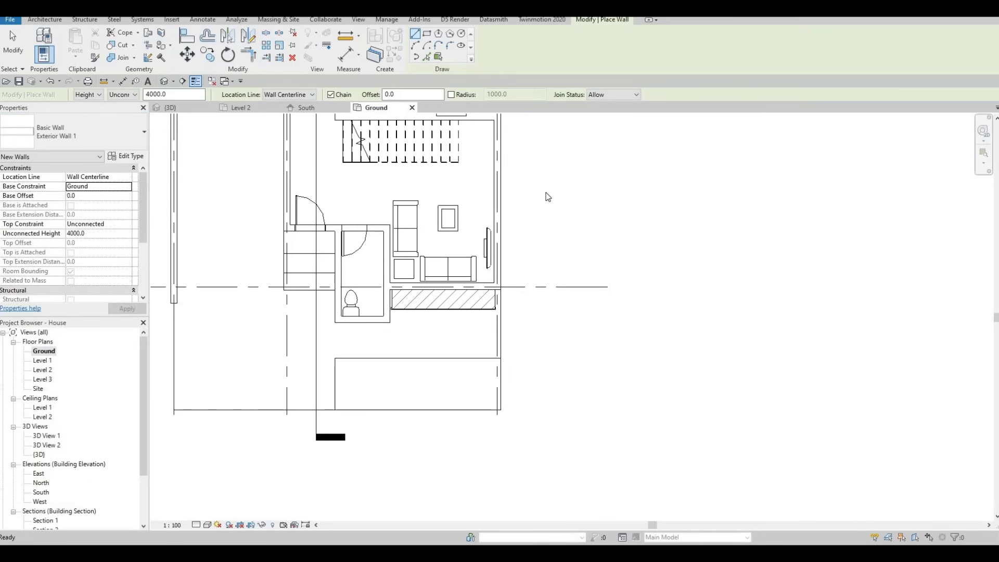
left_click(875, 204)
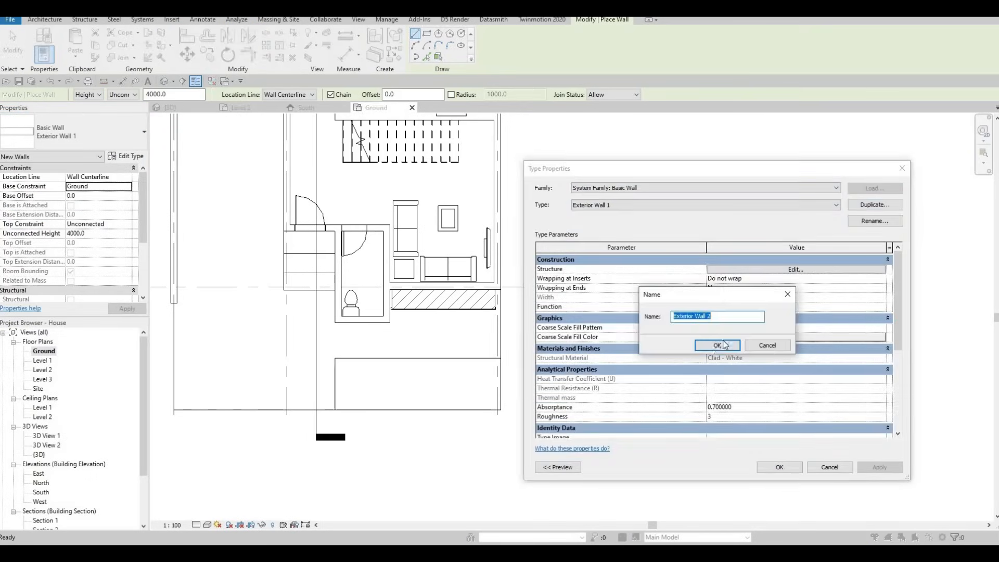
key("Return")
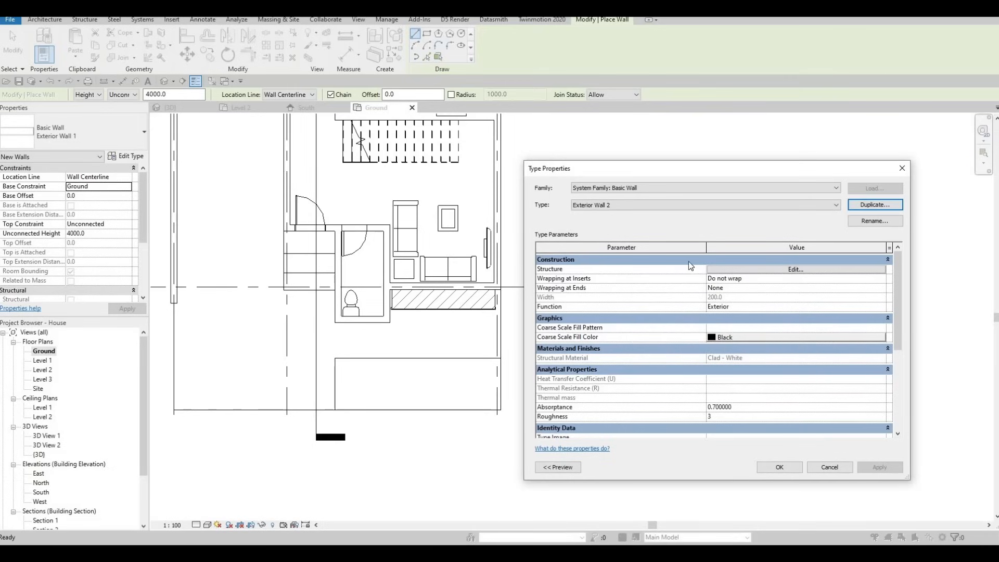
- Change the structure layer material of Exterior Wall 2 to Limestone from the AEC stone materials and accept the type
left_click(728, 269)
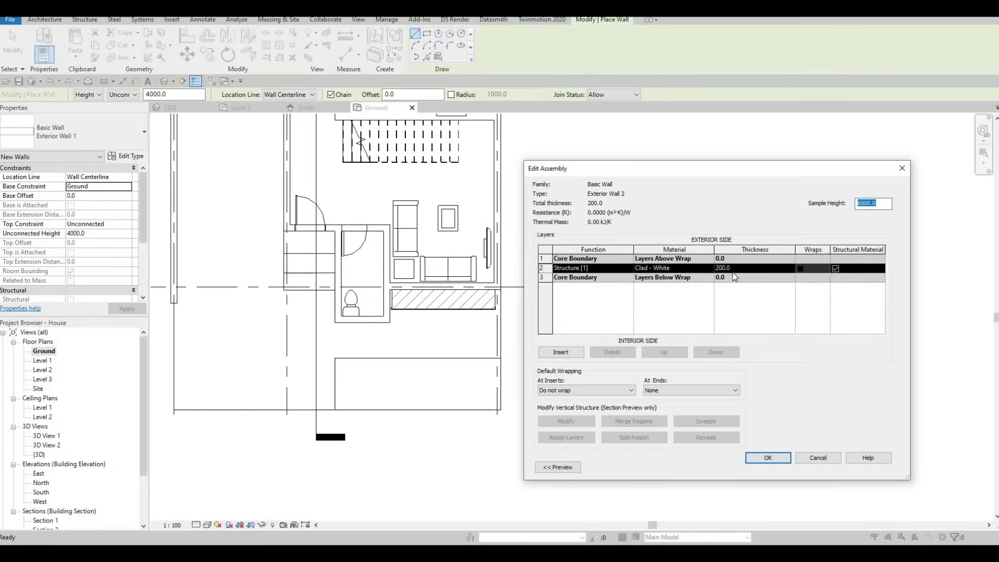
left_click(713, 272)
left_click(713, 272)
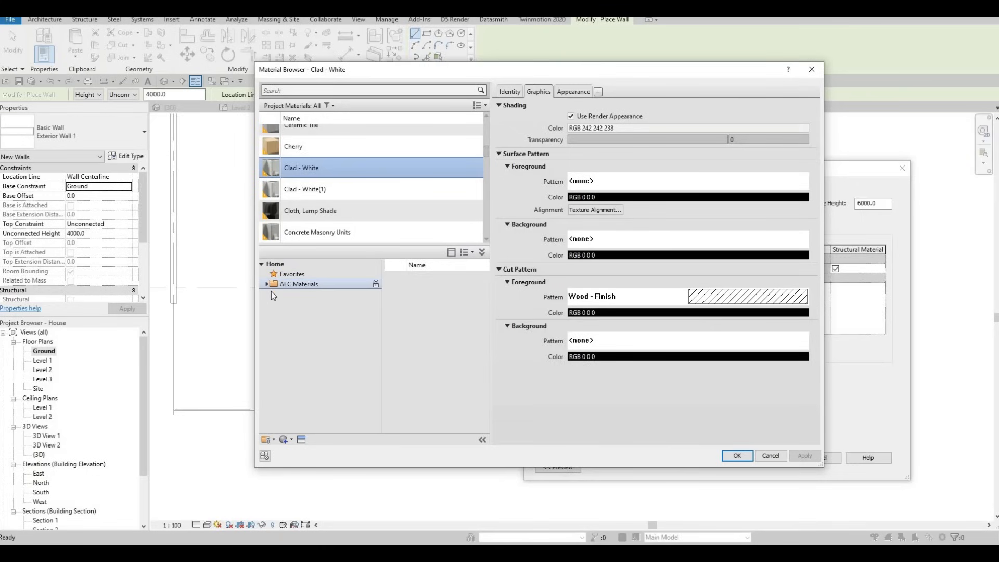
left_click(267, 284)
scroll(283, 386, "down", 2)
left_click(293, 403)
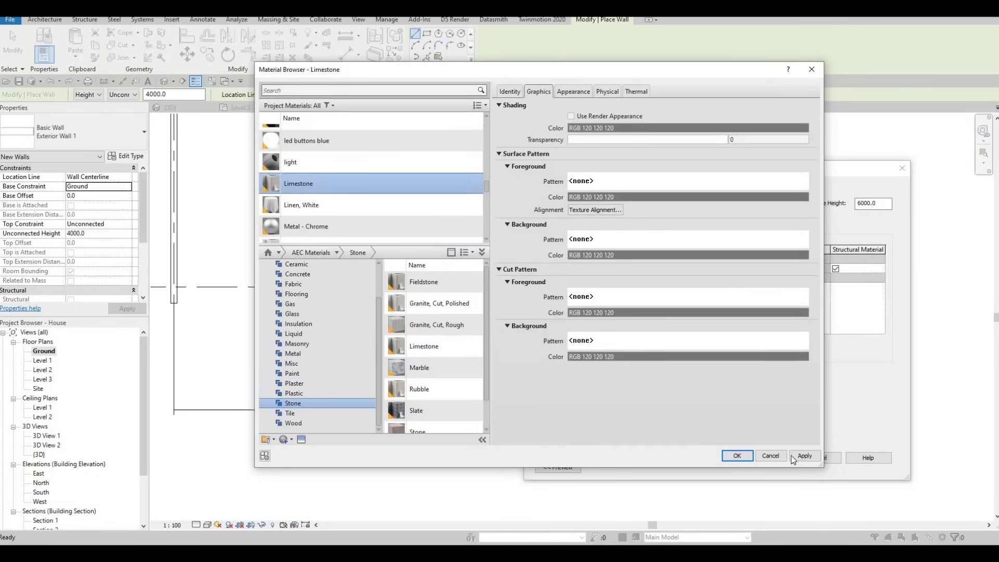
left_click(732, 455)
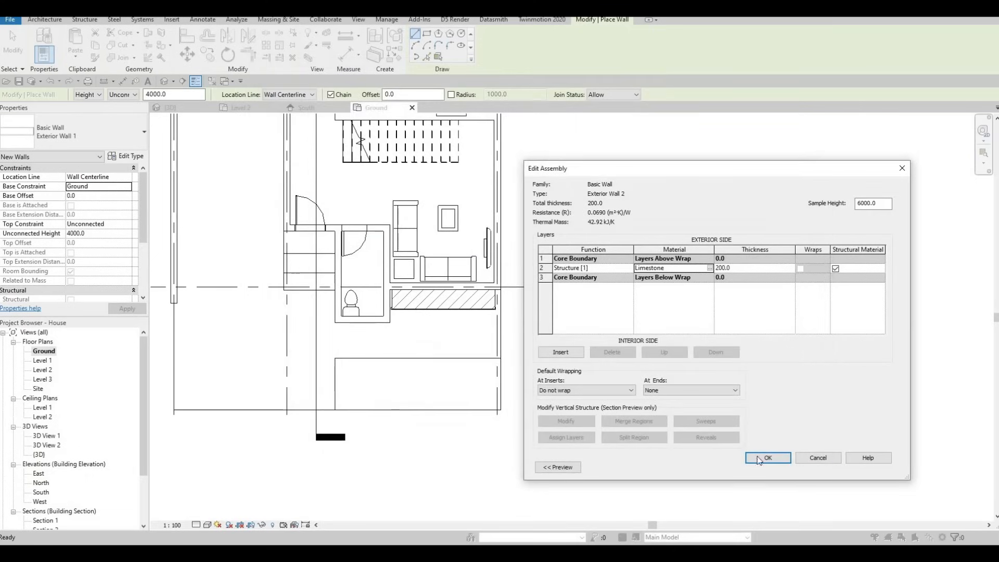
left_click(768, 458)
left_click(779, 466)
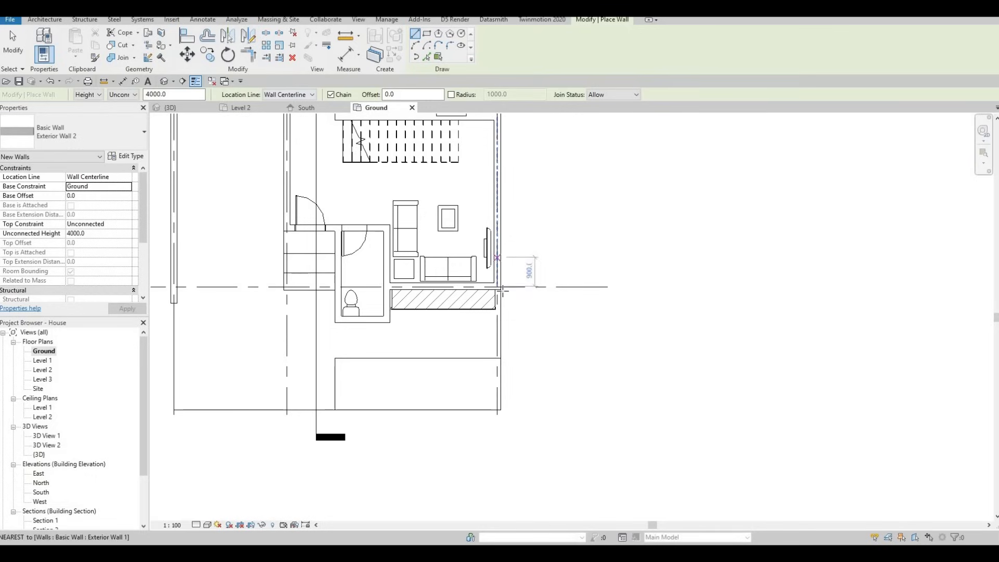
- Draw an Exterior Wall 2 wall along the side grid line from the living room's front corner to the slab's front edge
scroll(518, 281, "up", 4)
left_click(483, 291)
middle_click_drag(505, 412, 526, 219)
scroll(525, 219, "down", 1)
left_click(509, 323)
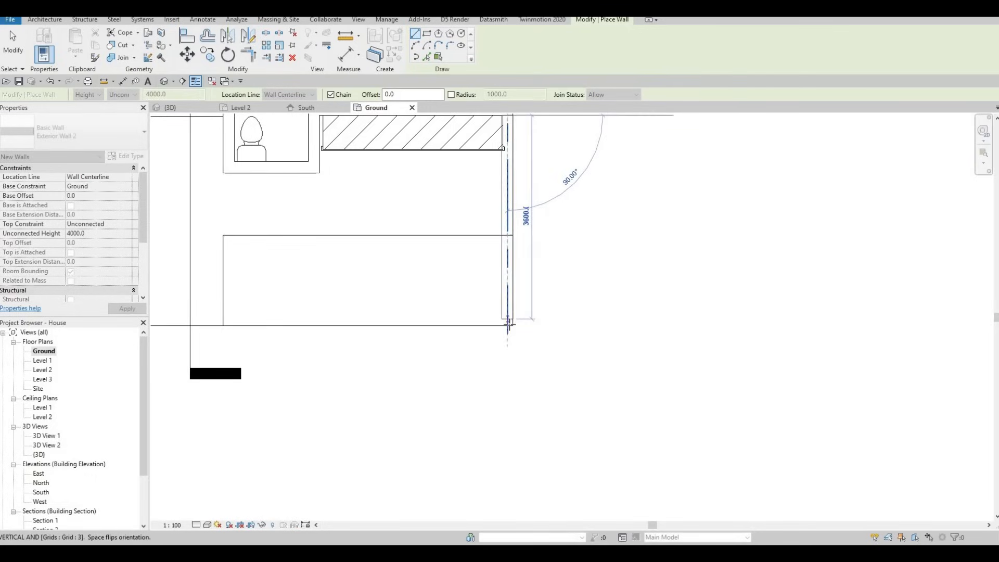
key("Escape")
key("Escape")
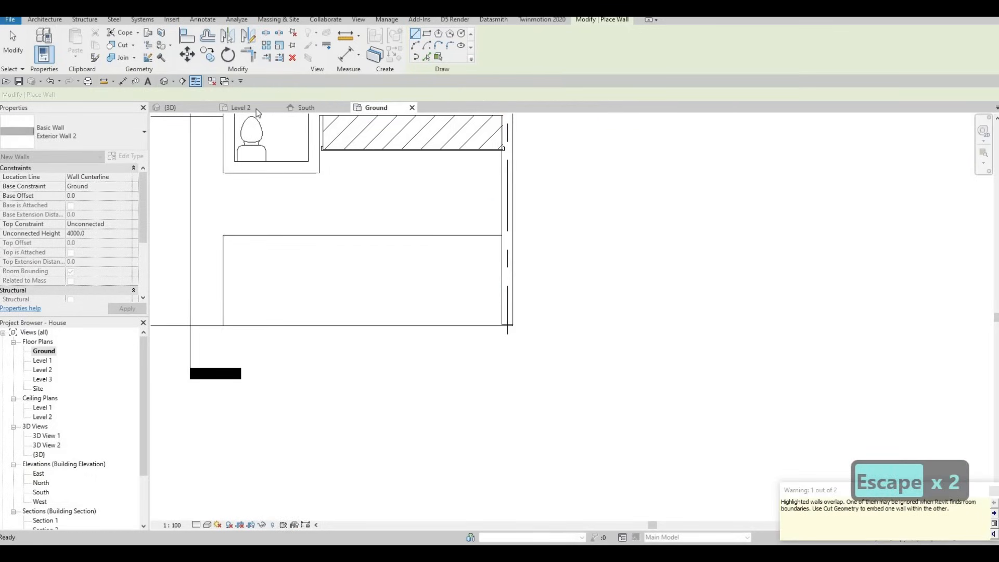
- Lower the top of the new limestone side wall in the 3D view to a height of about 2149 mm
left_click(176, 107)
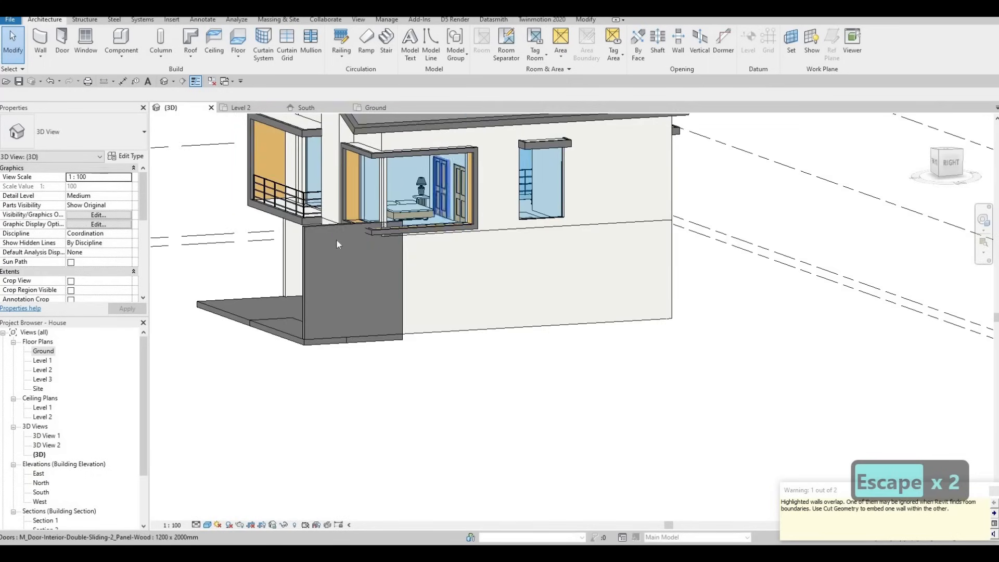
left_click(348, 230)
left_click_drag(351, 223, 348, 273)
middle_click_drag(446, 296, 442, 299, "shift")
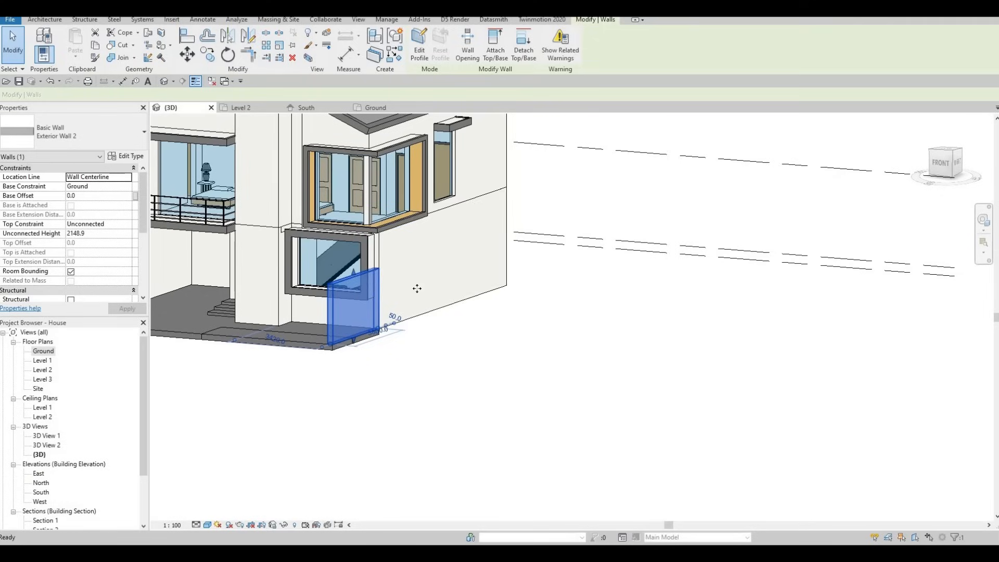
middle_click_drag(533, 290, 243, 133, "shift")
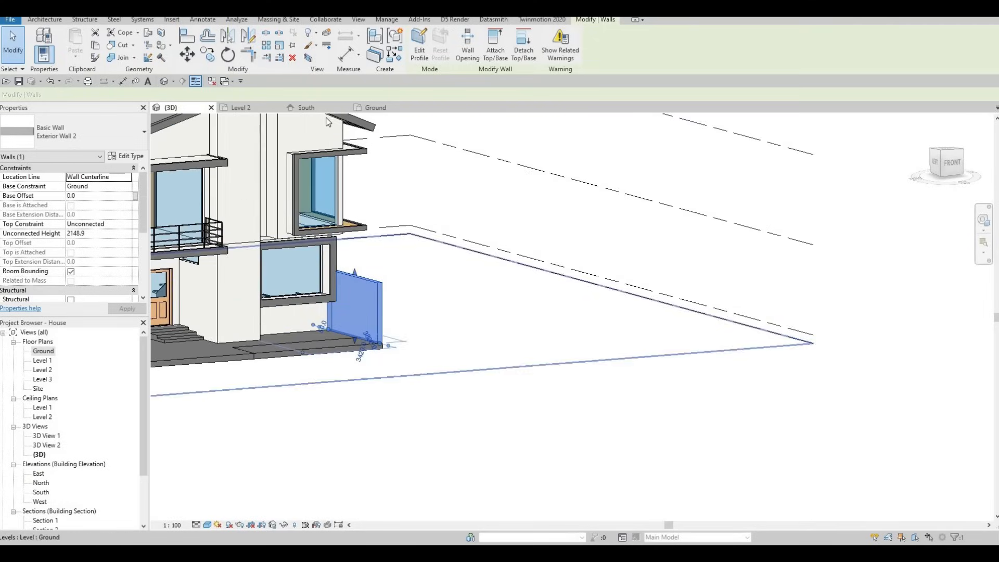
- Create a similar wall in the Ground plan, about 2800 mm long, from the side wall's front end along the grass area's front edge
left_click(374, 107)
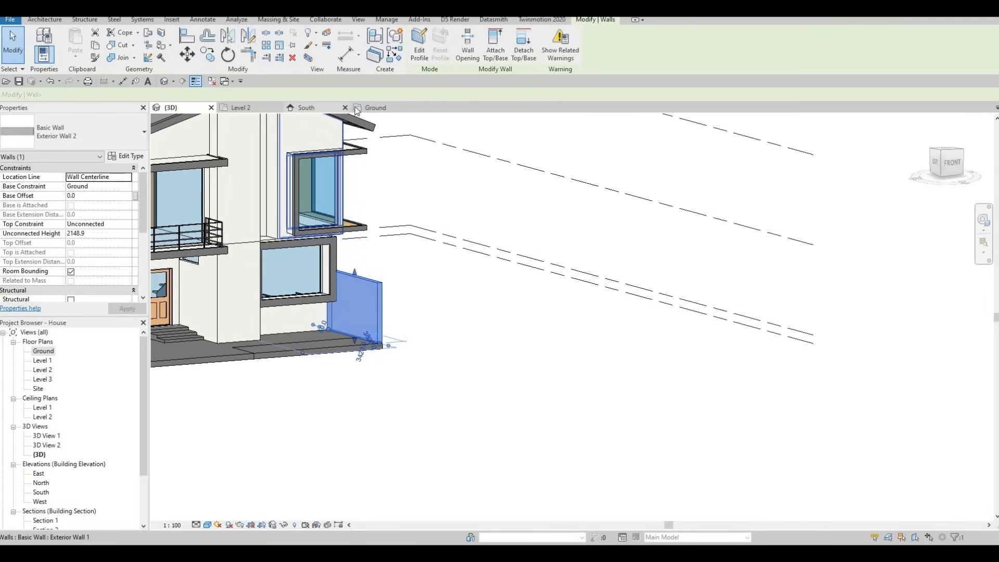
key("Escape")
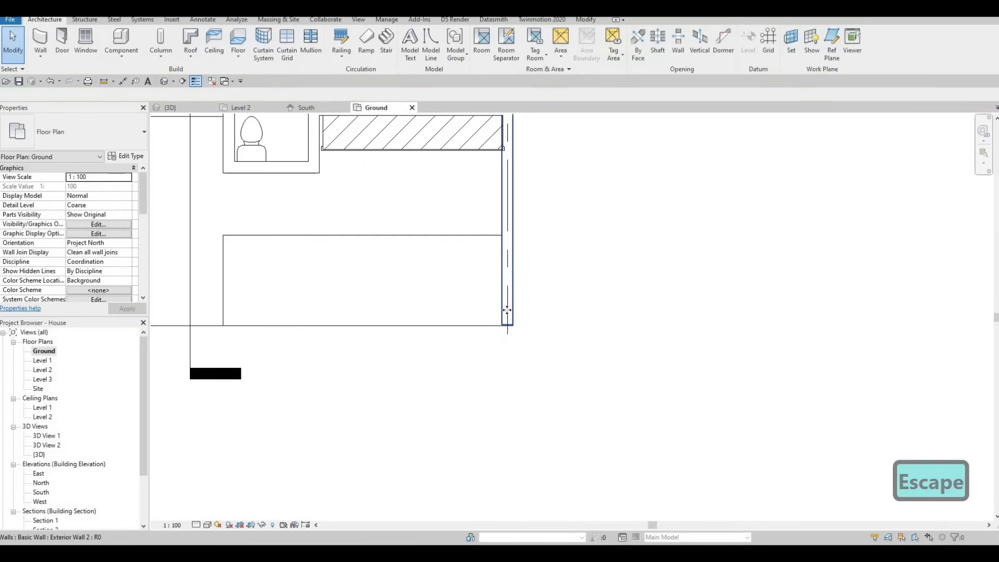
left_click(507, 307)
key("c")
key("s")
left_click(507, 318)
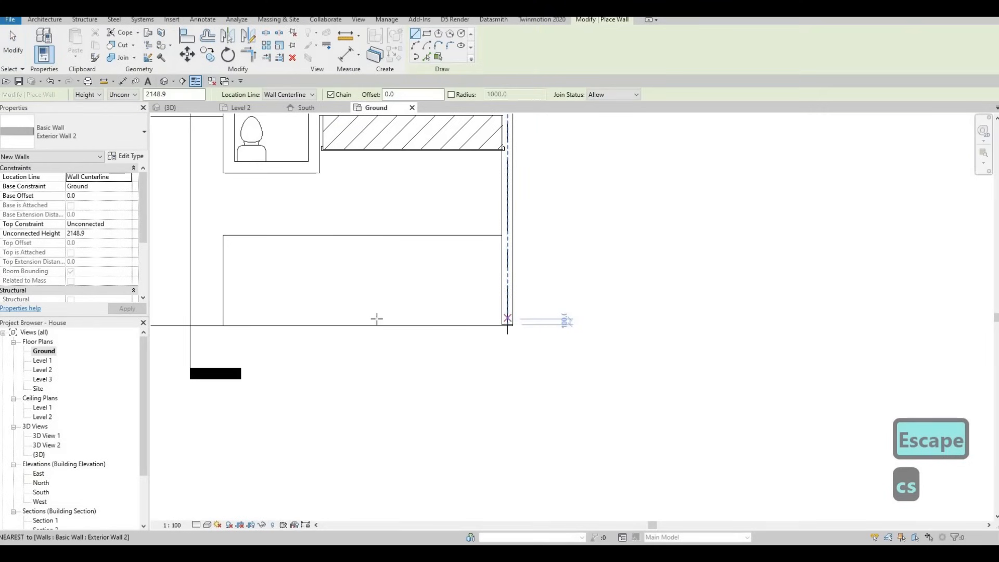
left_click(365, 328)
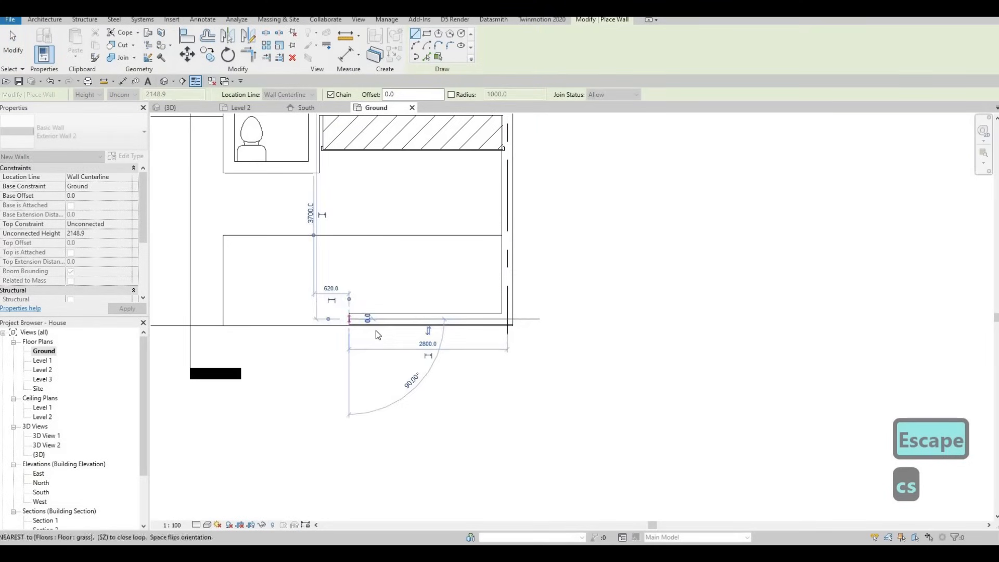
scroll(375, 330, "up", 3)
key("Escape")
key("Escape")
key("Escape")
- Align the outer face of the front limestone wall with the front edge of the slab
key("a")
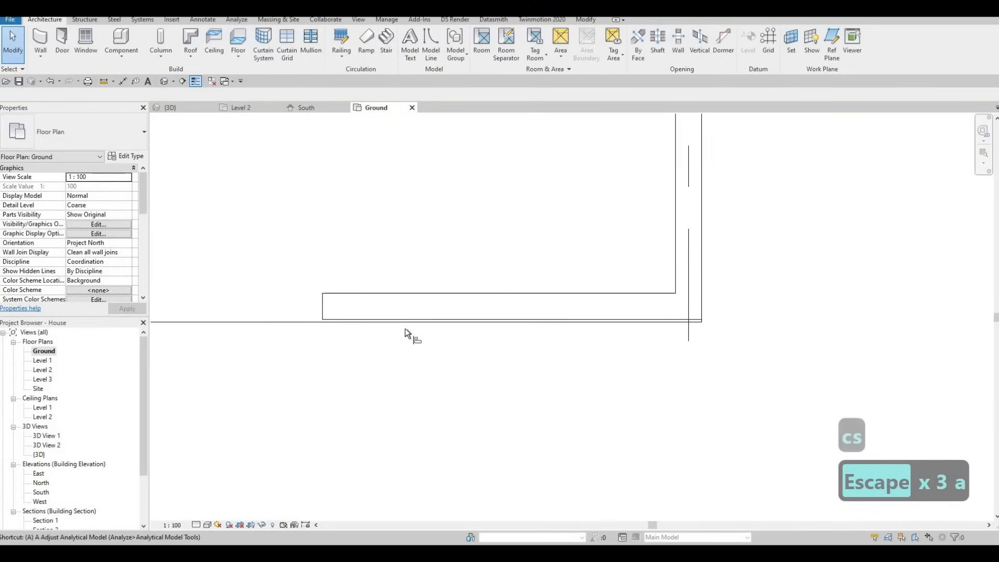
key("l")
left_click(424, 322)
left_click(425, 320)
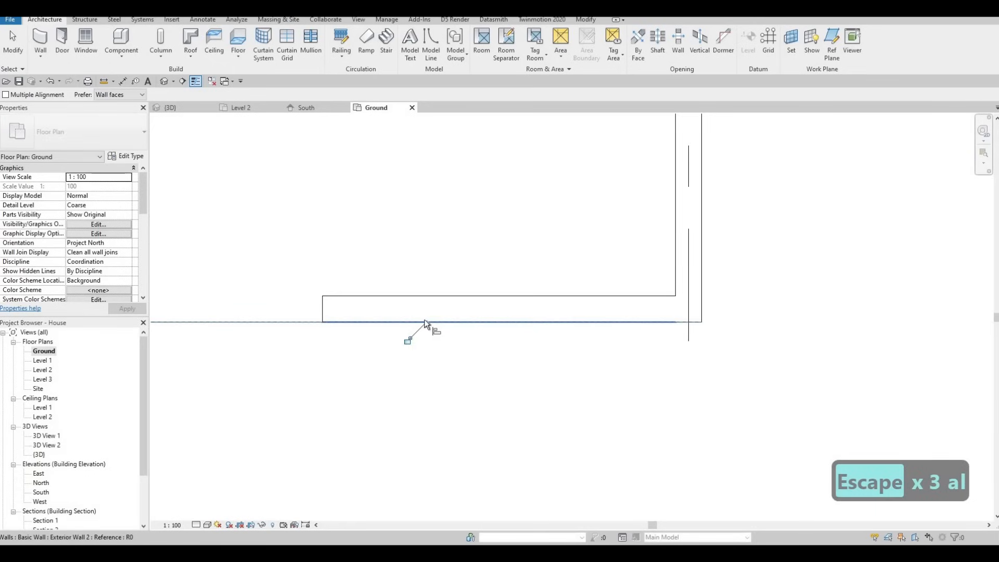
scroll(352, 311, "down", 3)
key("Escape")
key("Escape")
- Stretch the free end of the front limestone wall along the slab's front edge almost to the opposite side grid line
middle_click_drag(496, 324, 596, 331)
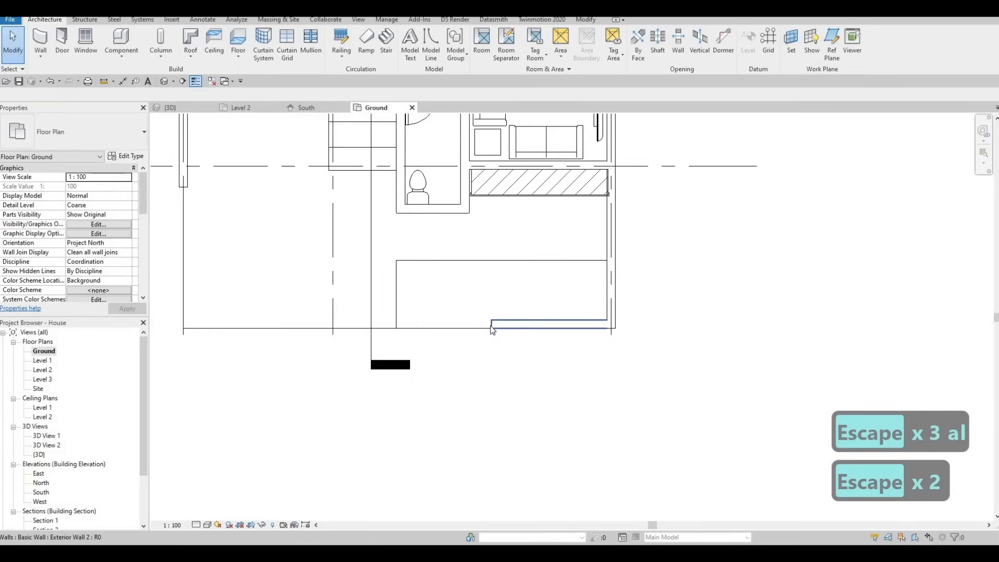
left_click(491, 326)
left_click_drag(491, 324, 191, 323)
key("Escape")
key("Escape")
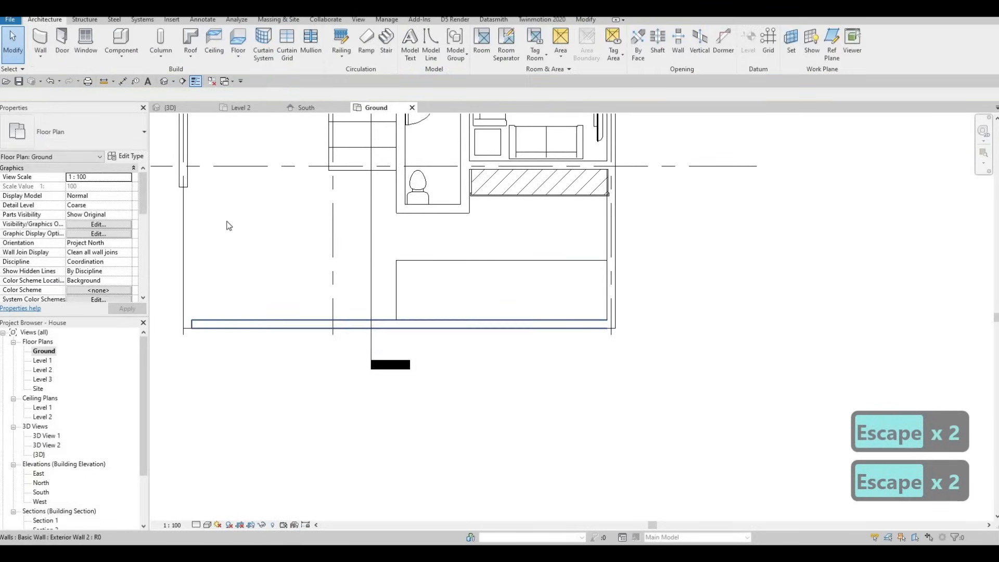
- Create a similar Exterior Wall 2 wall from the opposite side wall's front end along the grid line, stopping near the front wall
left_click(229, 323)
key("c")
key("s")
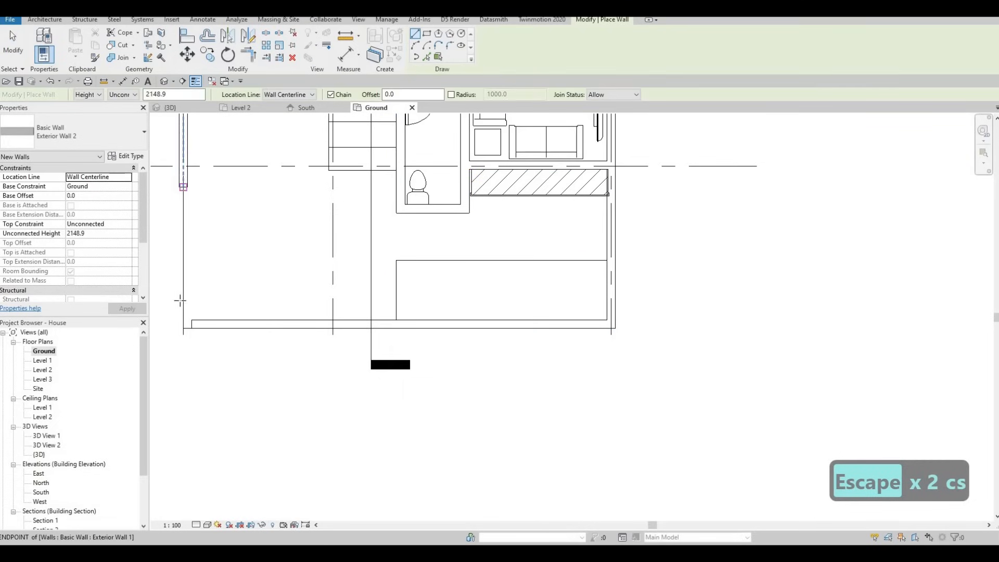
left_click(182, 319)
key("Escape")
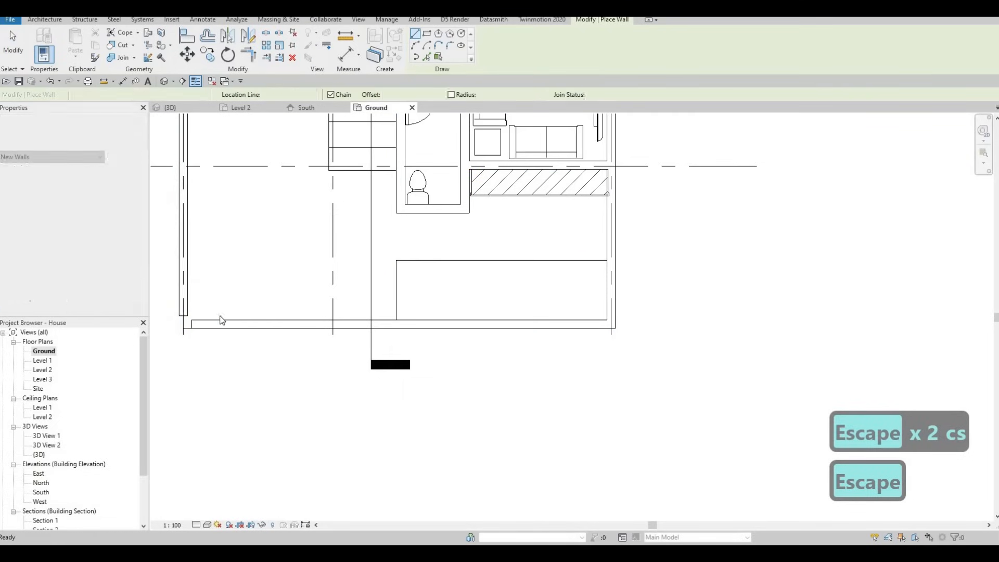
key("Escape")
- Trim the front wall and the new side wall to meet in a corner
key("t")
key("r")
left_click(208, 323)
left_click(187, 208)
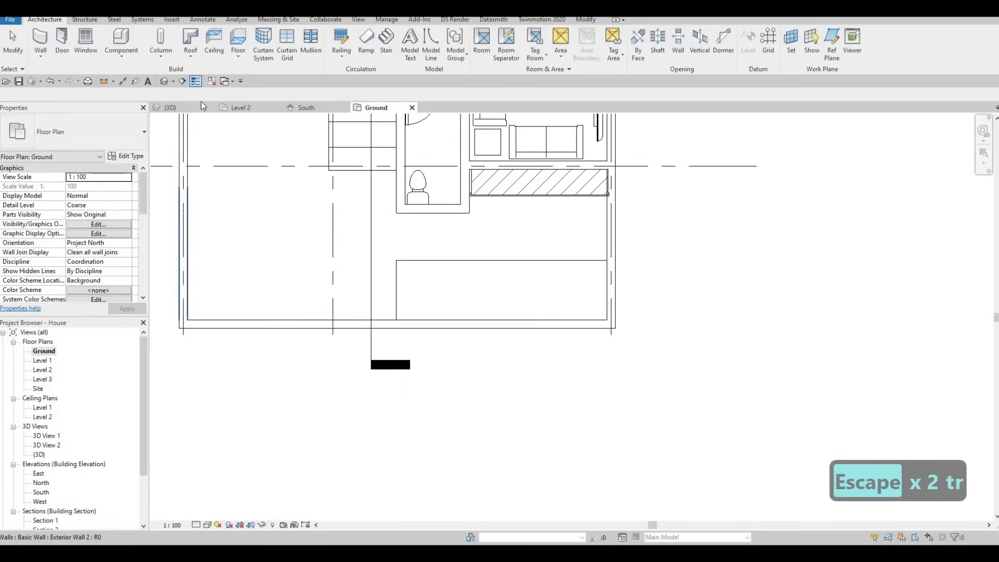
key("Escape")
key("Escape")
- Check the enclosure in 3D, and in the Ground plan split the front wall at the grass corner, around the middle grid line, and 2400 mm past the corner
left_click(191, 107)
middle_click_drag(410, 281, 469, 302, "shift")
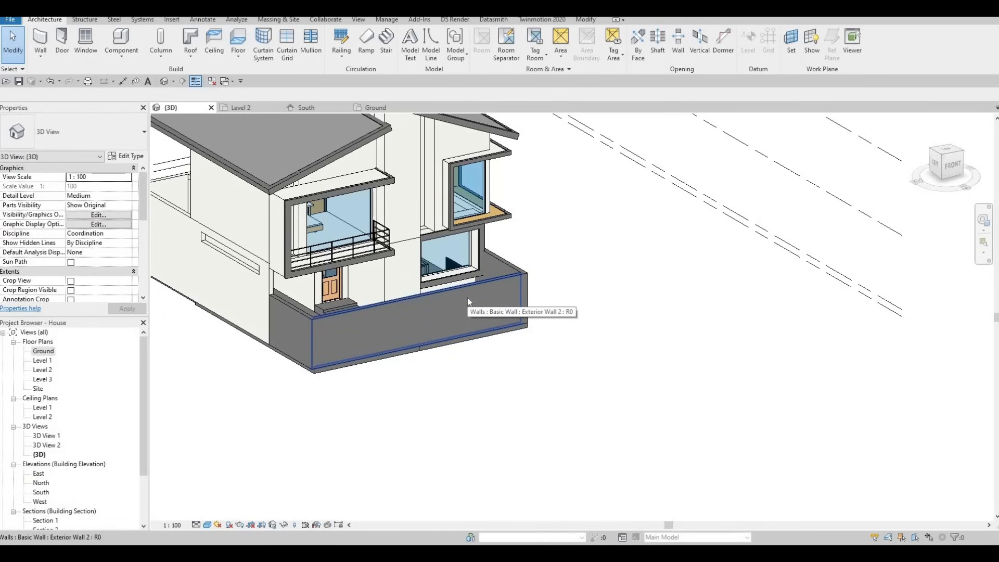
double_click(44, 352)
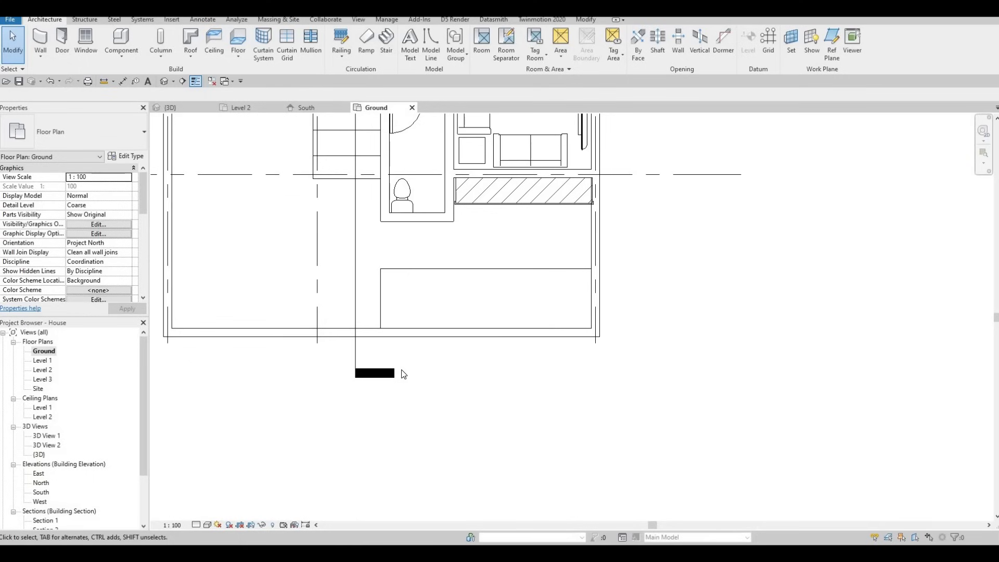
key("Escape")
key("Escape")
key("Escape")
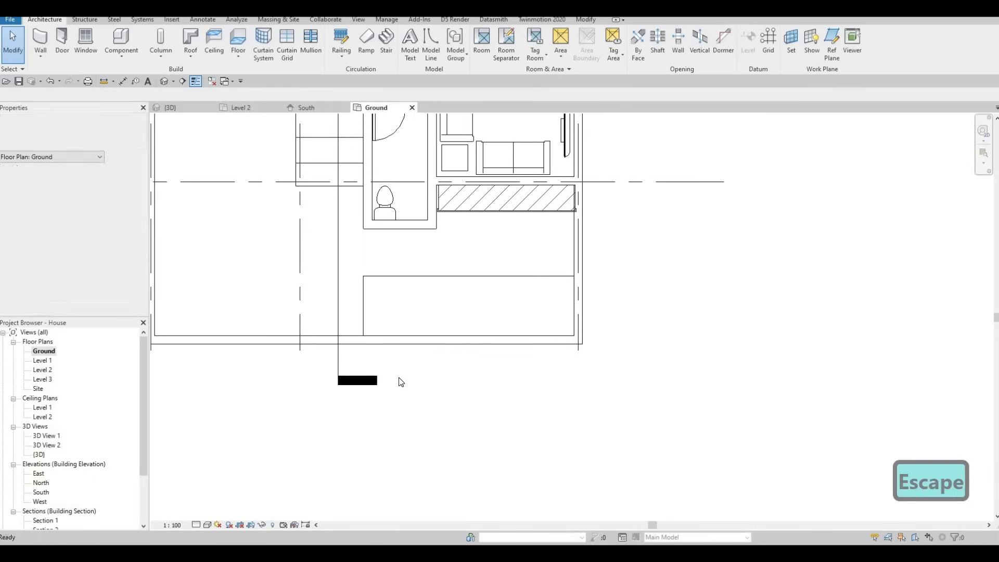
key("s")
key("l")
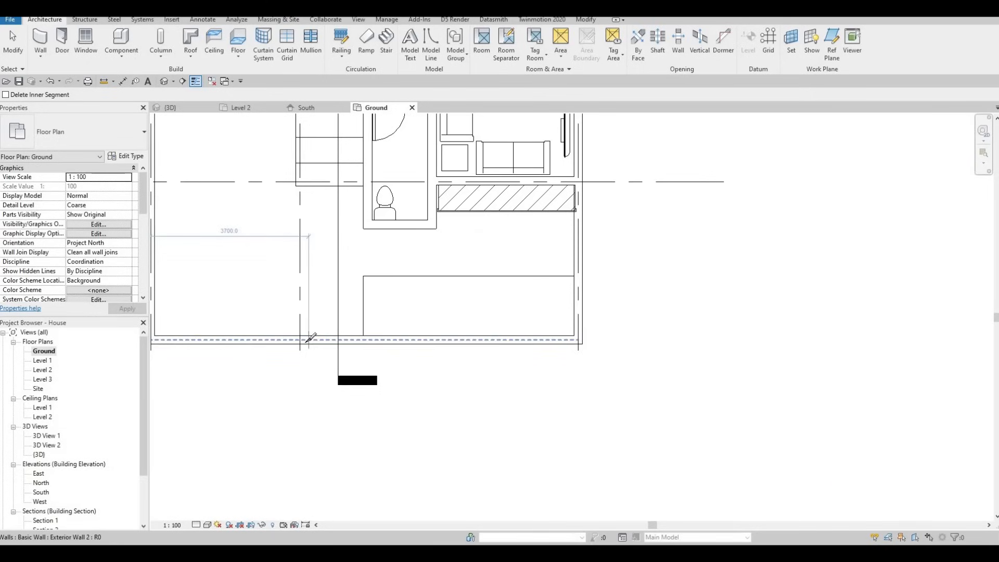
left_click(365, 341)
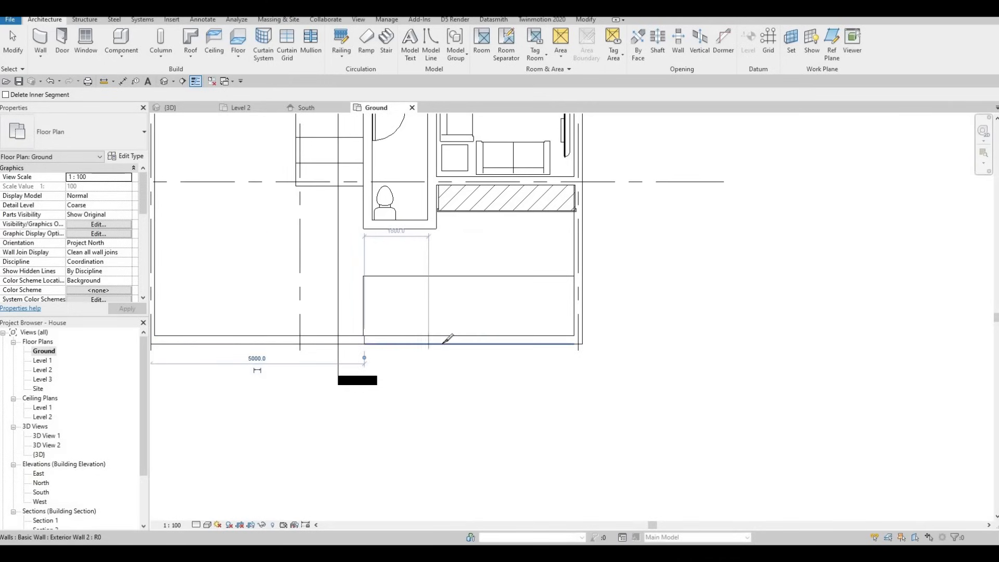
left_click(296, 339)
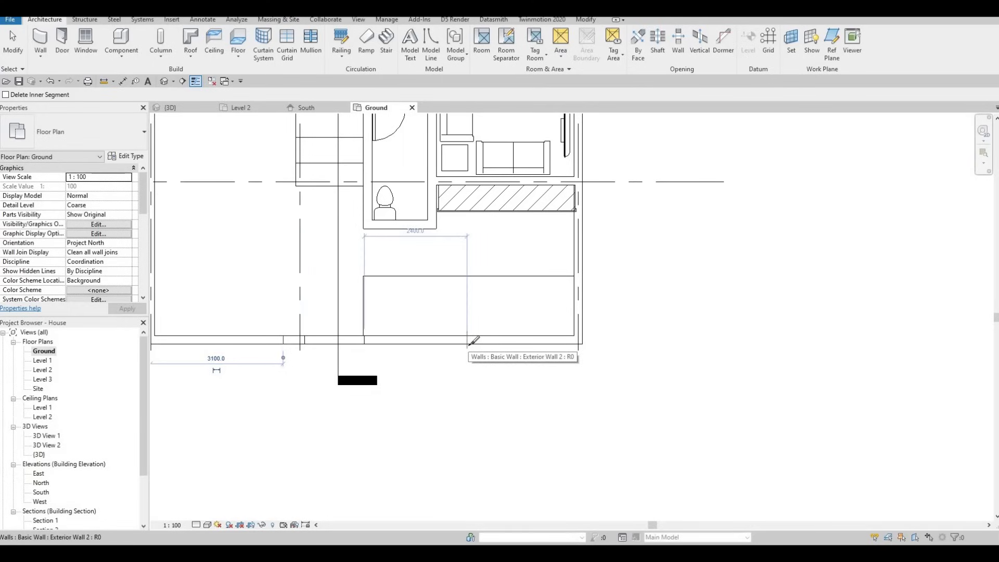
left_click(496, 339)
key("Escape")
key("Escape")
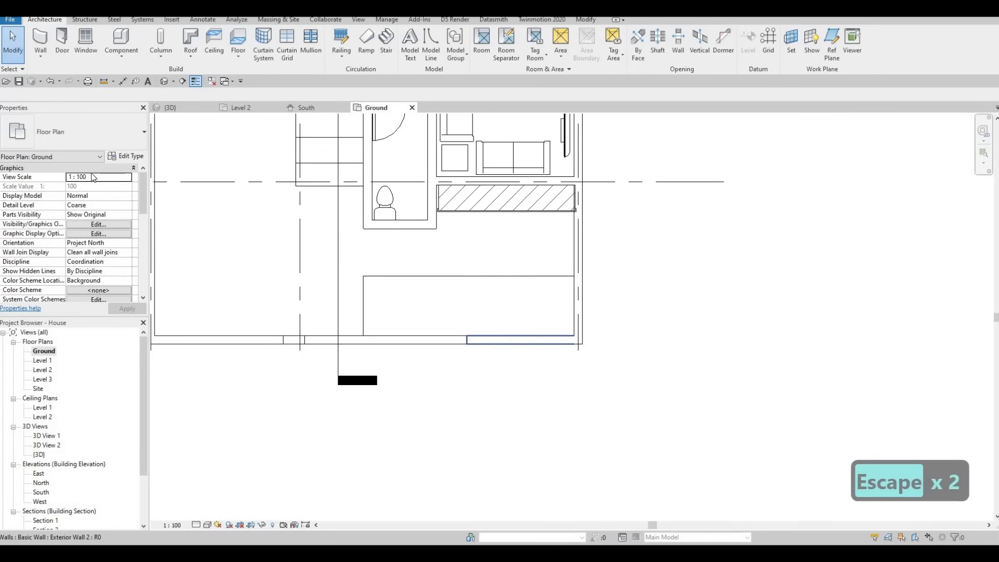
- Duplicate the type of the front wall segment beside the grass area's outer corner as Exterior Wall 3, with a 100 mm structure layer
left_click(501, 341)
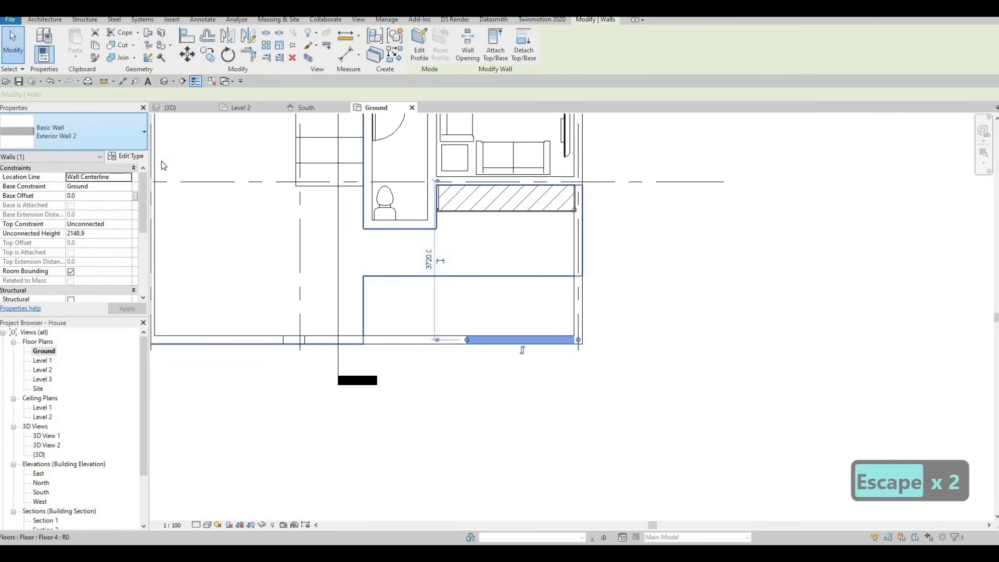
left_click(125, 156)
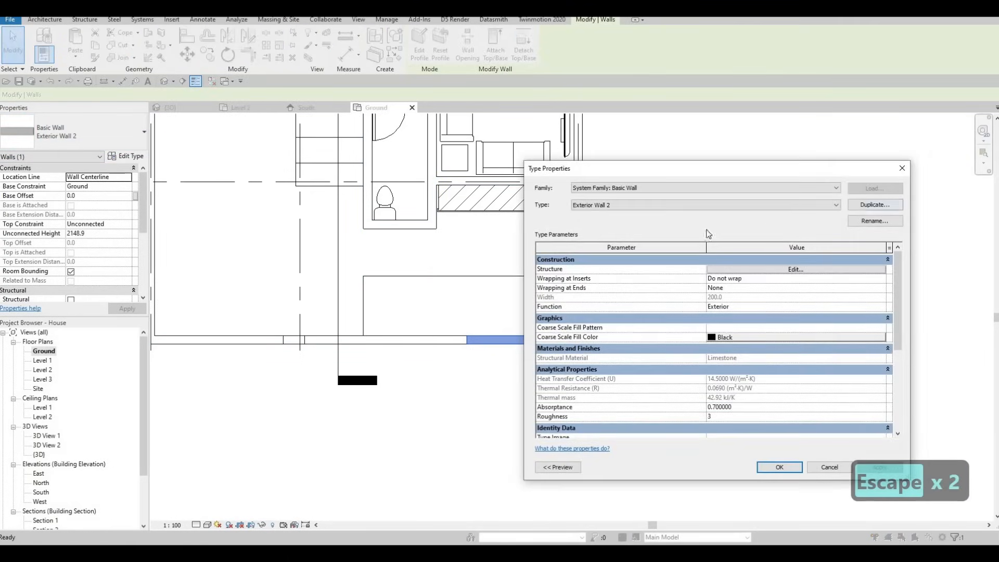
left_click(879, 207)
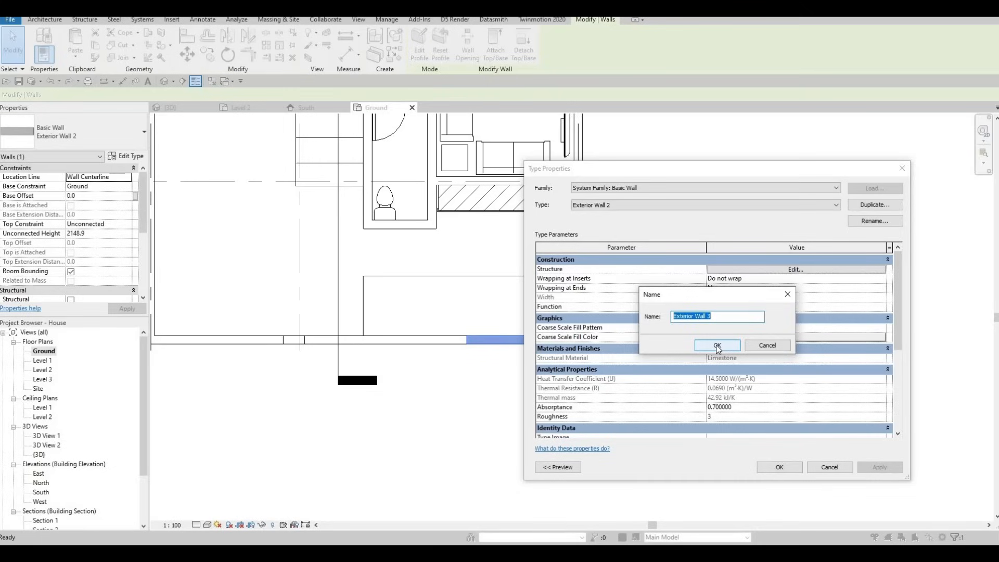
key("Return")
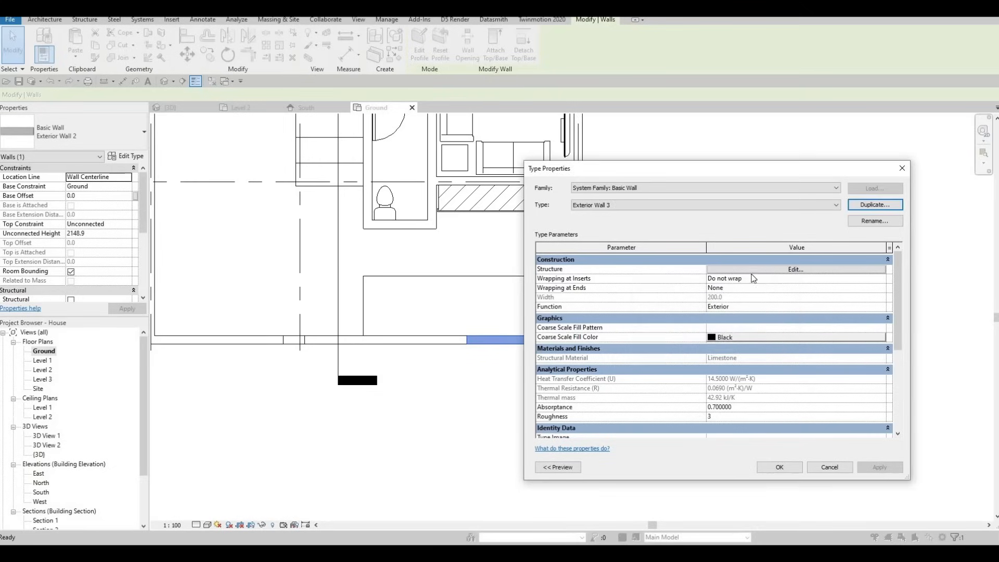
left_click(751, 274)
left_click(750, 270)
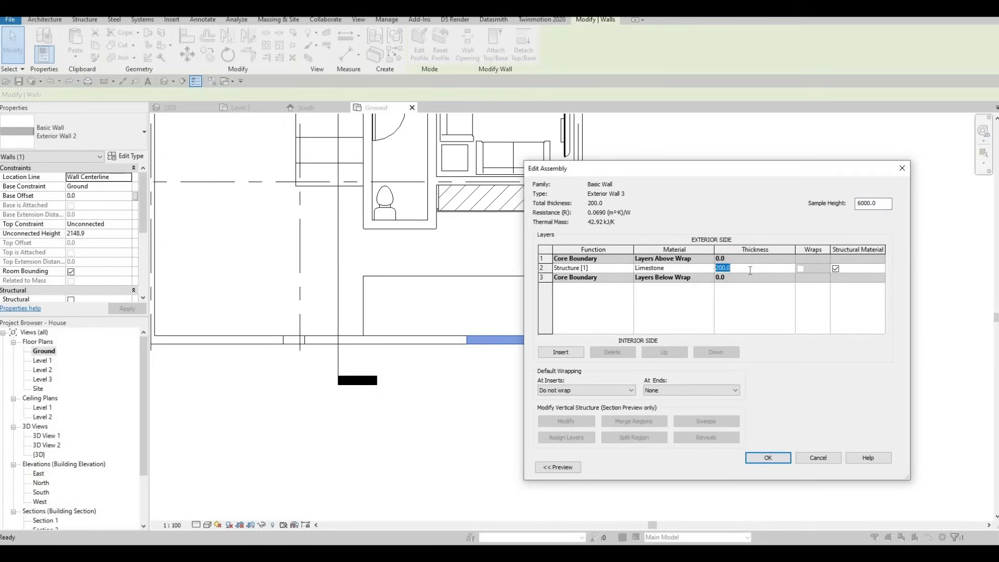
type("100")
left_click(779, 460)
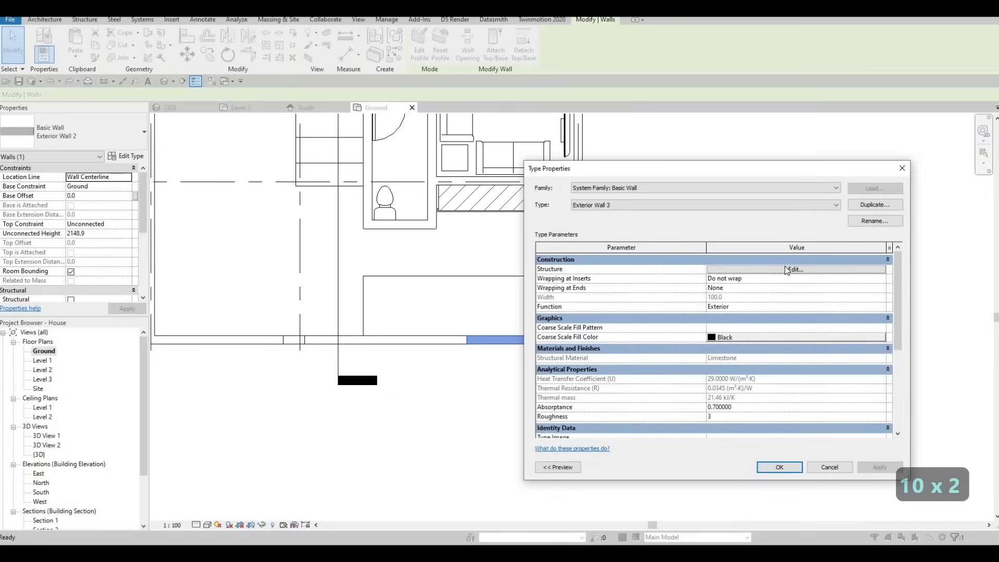
- Duplicate the Limestone material, assign Limestone(1) to the structure layer of Exterior Wall 3 and accept the type
left_click(772, 269)
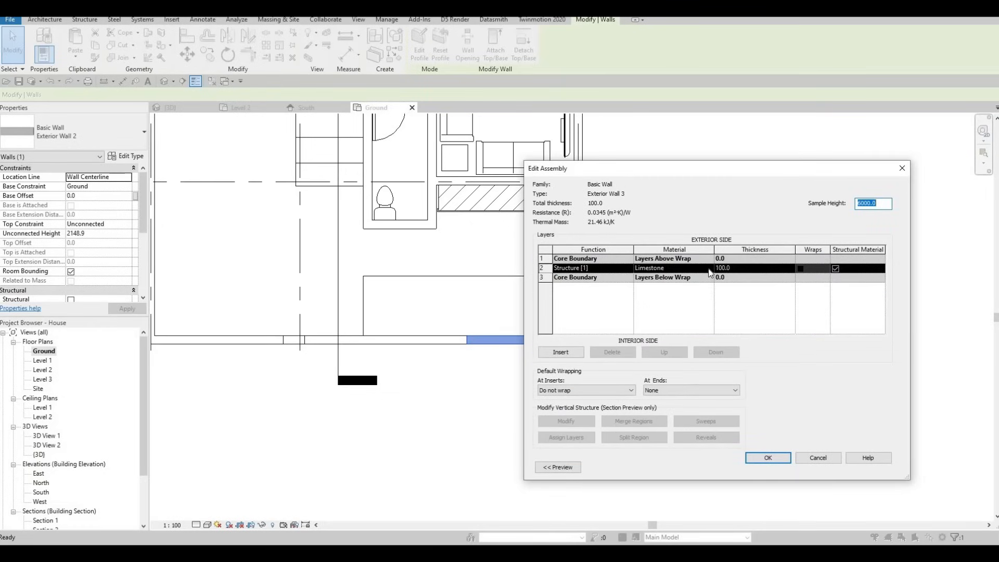
scroll(333, 230, "down", 1)
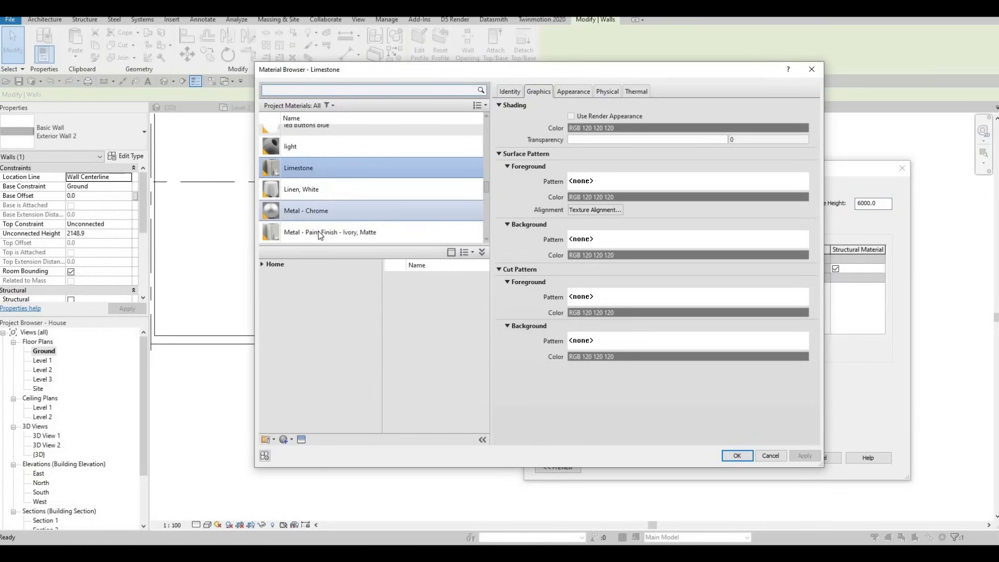
left_click(291, 440)
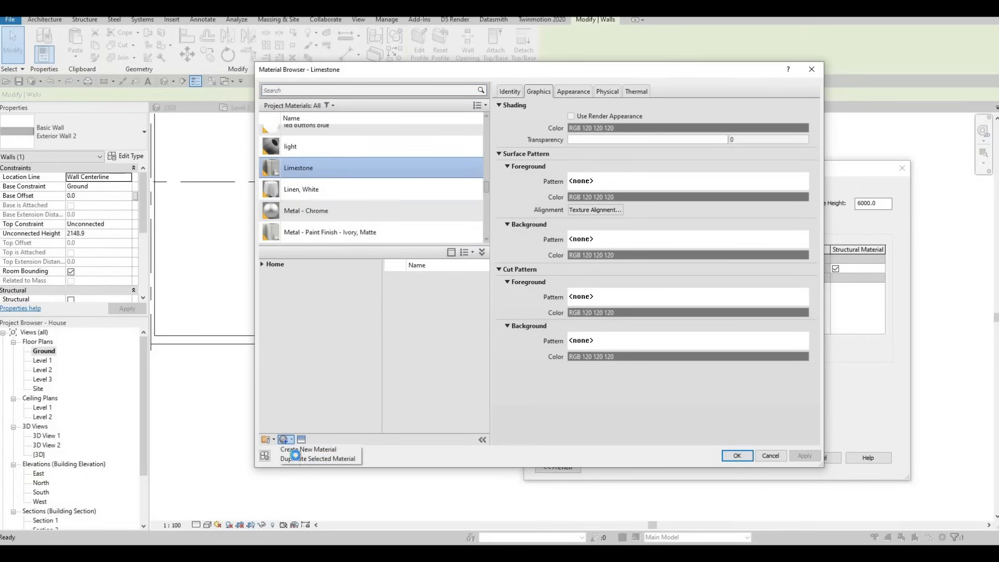
left_click(317, 458)
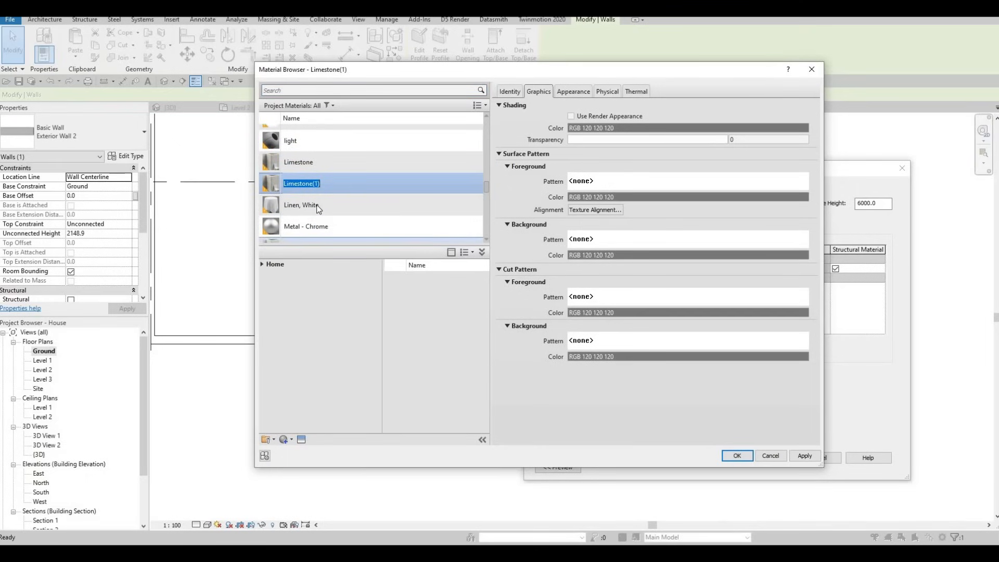
left_click(318, 207)
left_click(798, 458)
left_click(748, 457)
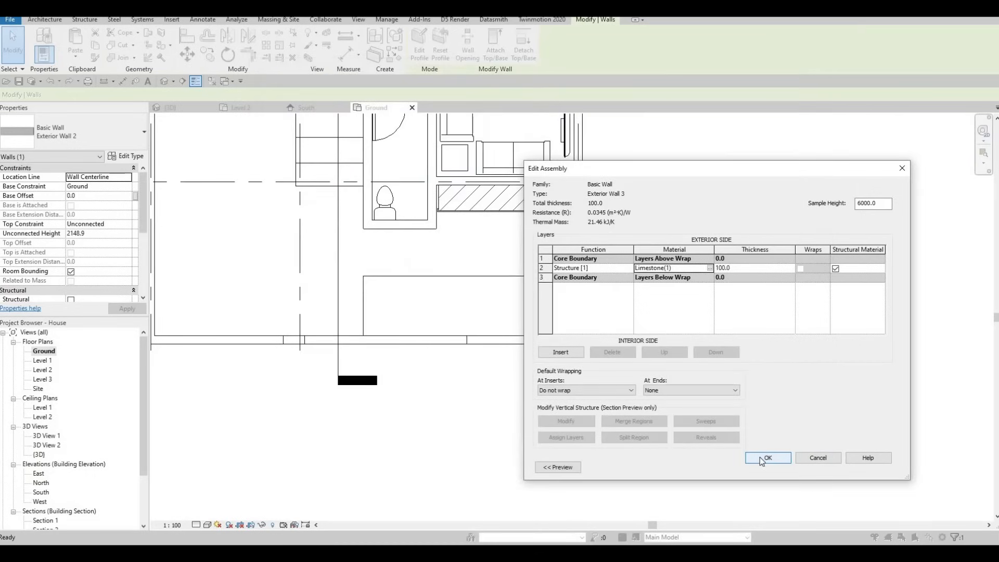
key("Return")
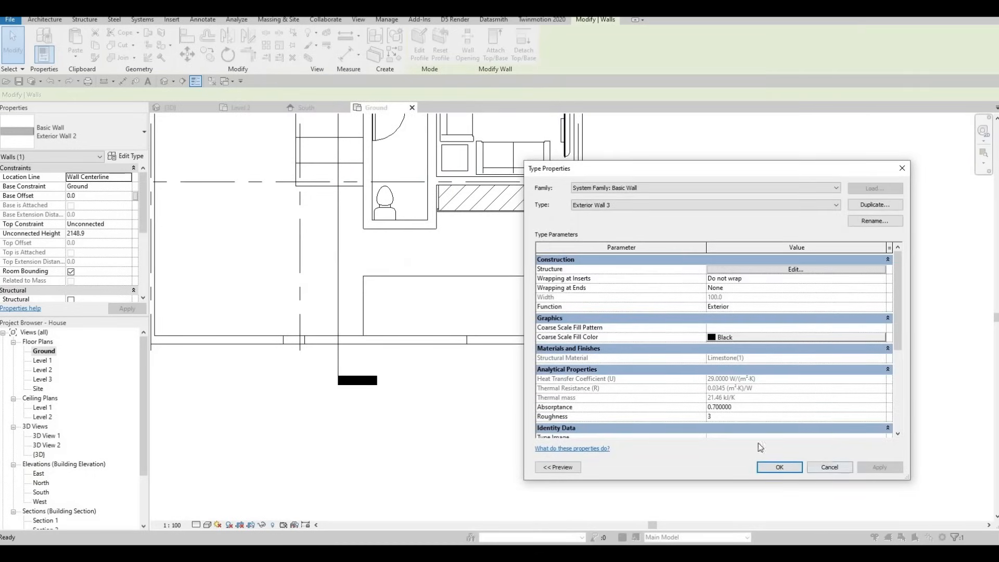
left_click(778, 467)
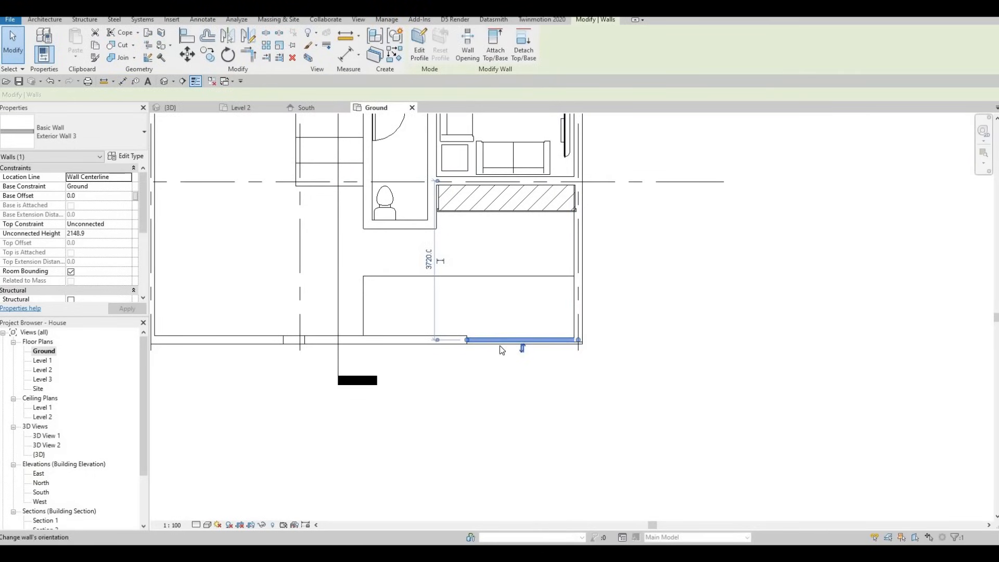
key("Escape")
key("Escape")
- Change the short front wall segment at the middle grid line to Exterior Wall 3
middle_click_drag(294, 352, 447, 341)
left_click(458, 337)
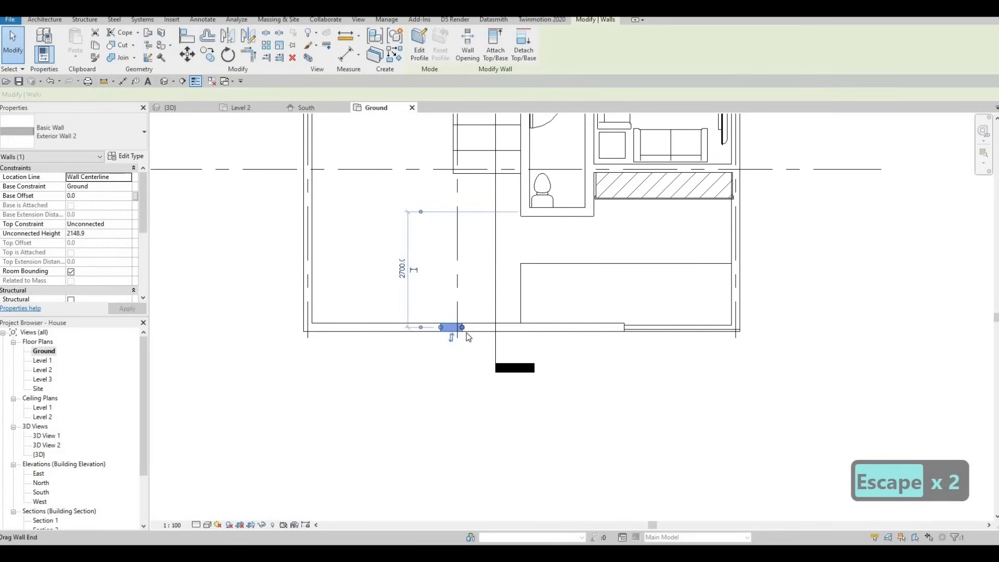
left_click(84, 136)
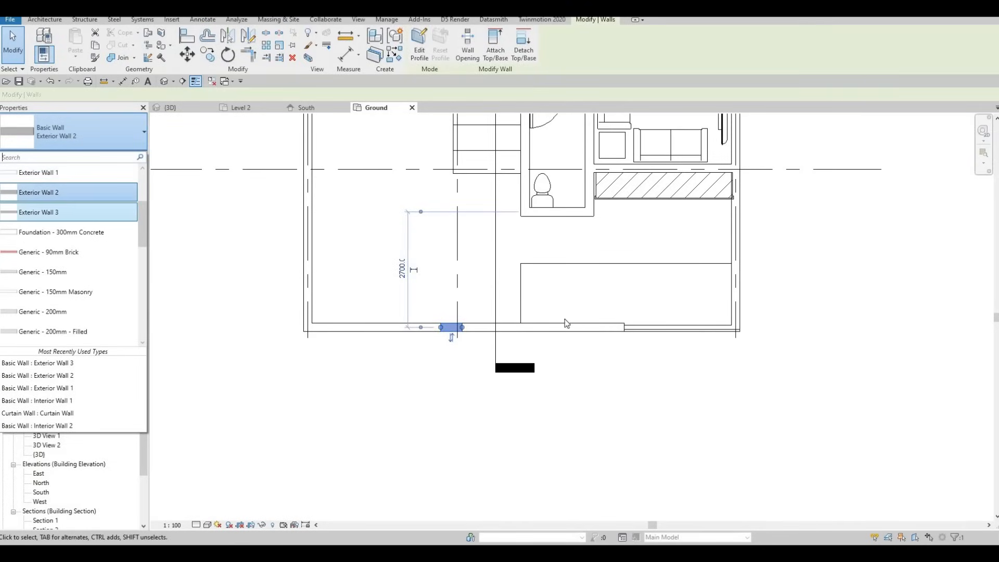
key("Escape")
key("Escape")
key("Escape")
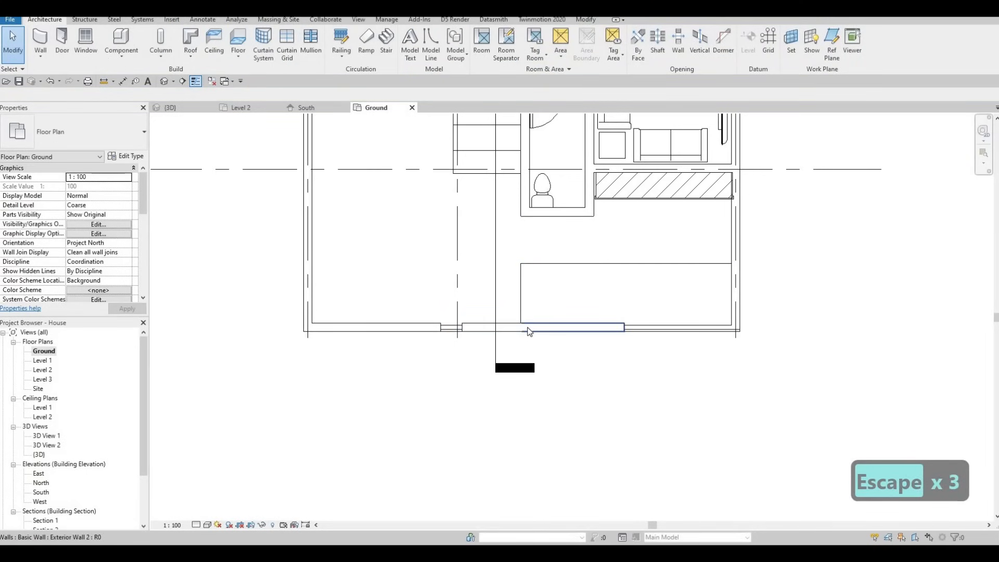
- Split the front wall 200 mm before the grass area's corner
scroll(520, 329, "up", 2)
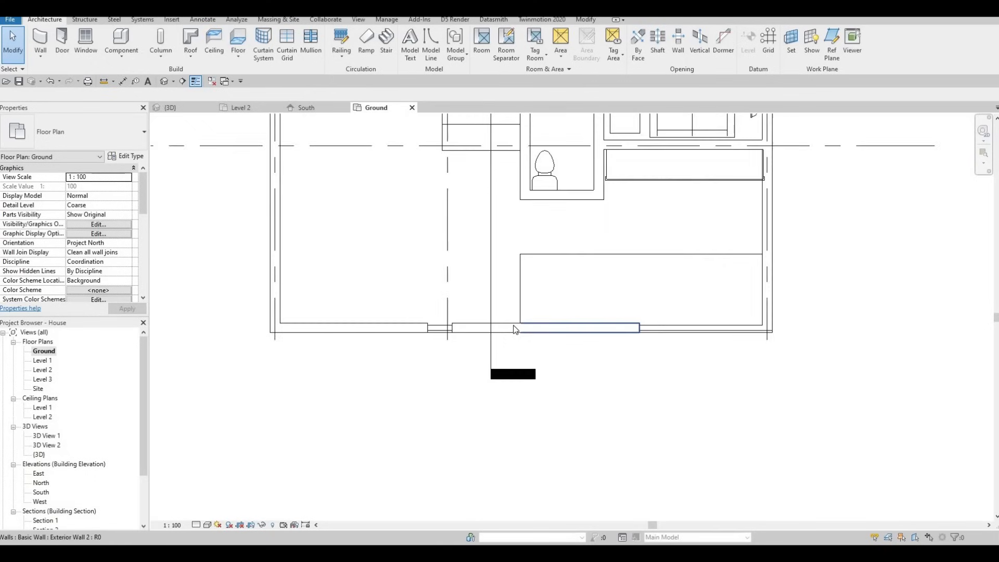
key("Escape")
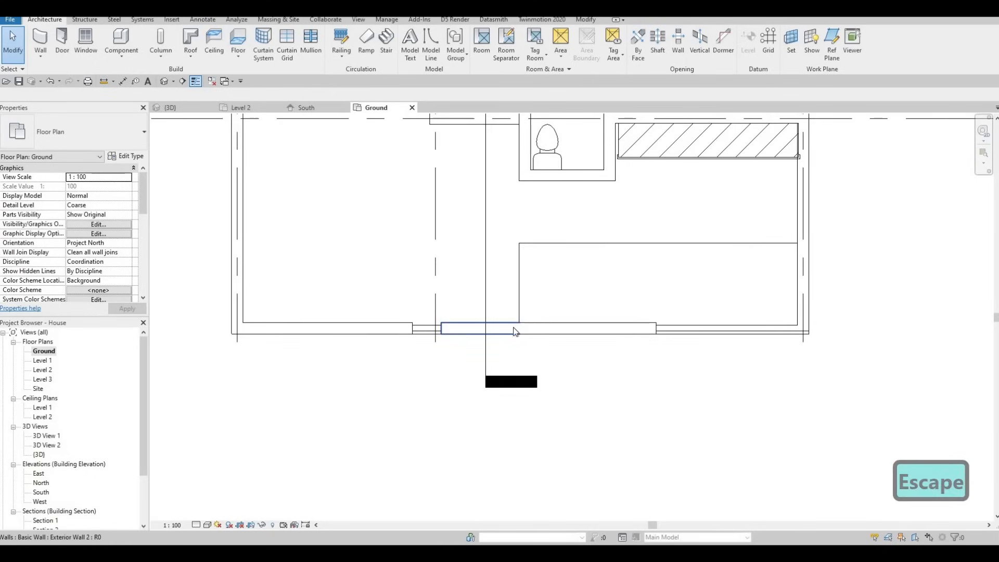
key("s")
key("l")
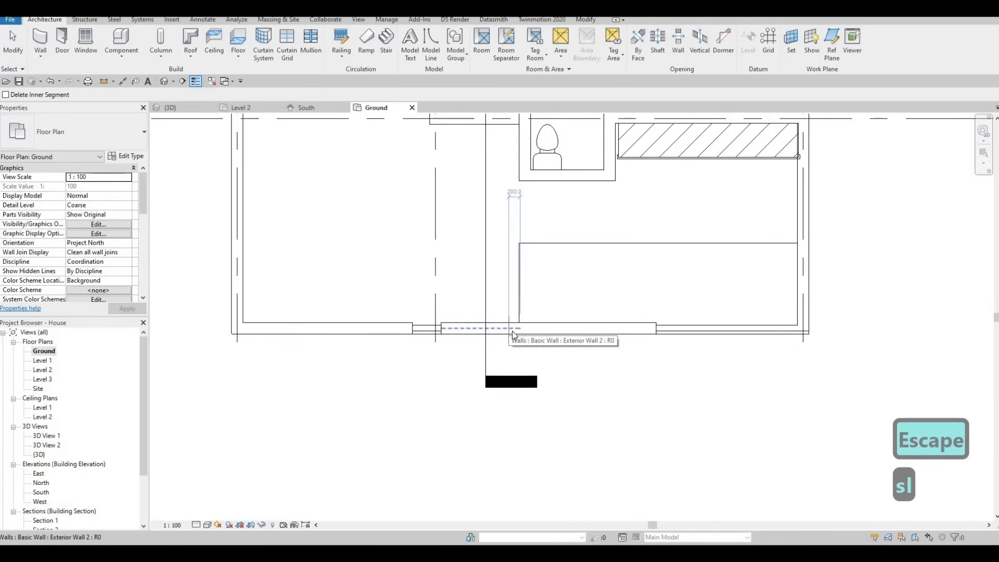
left_click(512, 331)
key("Escape")
key("Escape")
- Change the 200 mm front wall segment beside the grass area's corner to Exterior Wall 3
left_click(515, 332)
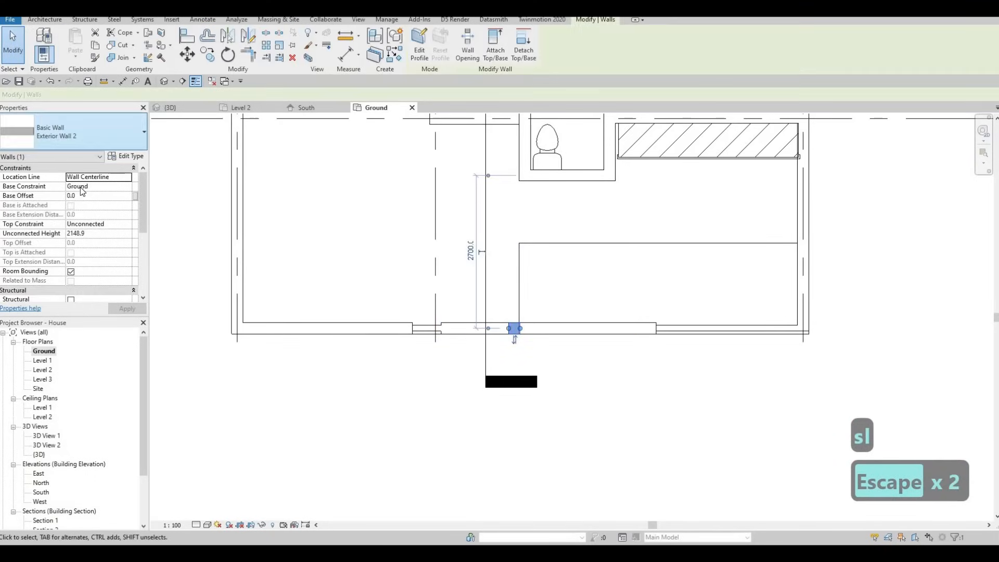
left_click(78, 131)
left_click(66, 211)
key("Escape")
key("Escape")
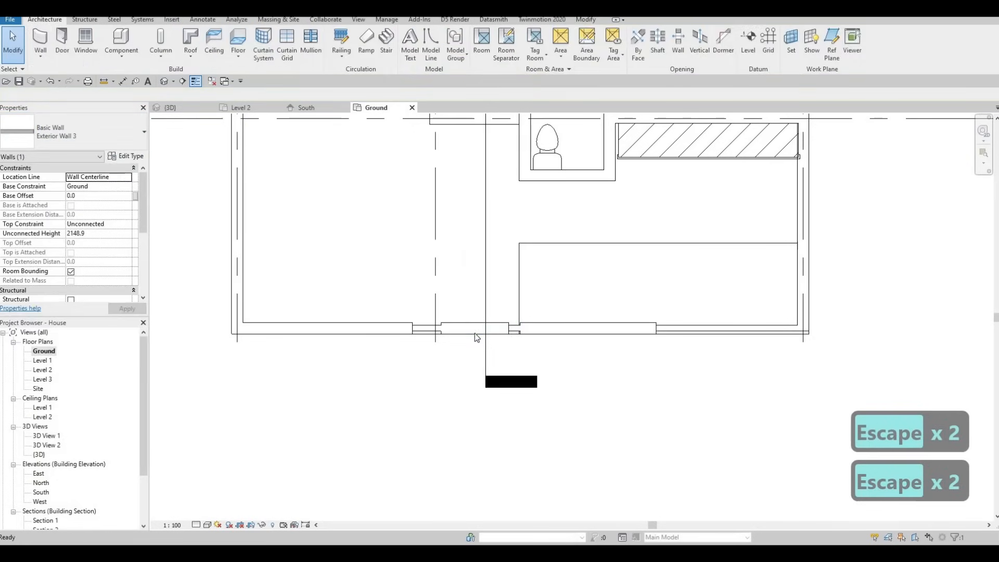
- Delete the front wall segment between the middle grid line piece and the 200 mm piece, and show the house in 3D
key("Escape")
left_click(475, 333)
key("Delete")
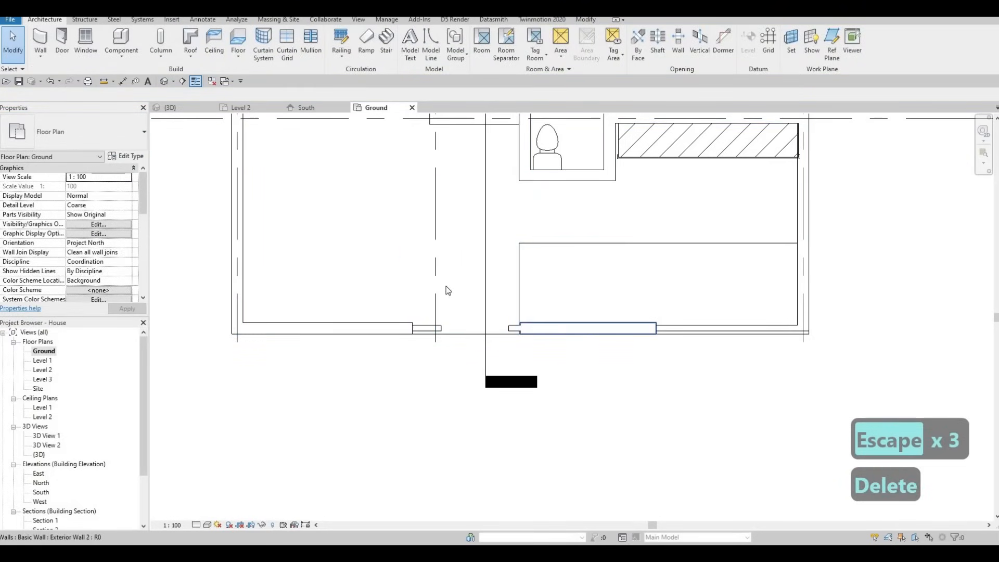
left_click(240, 107)
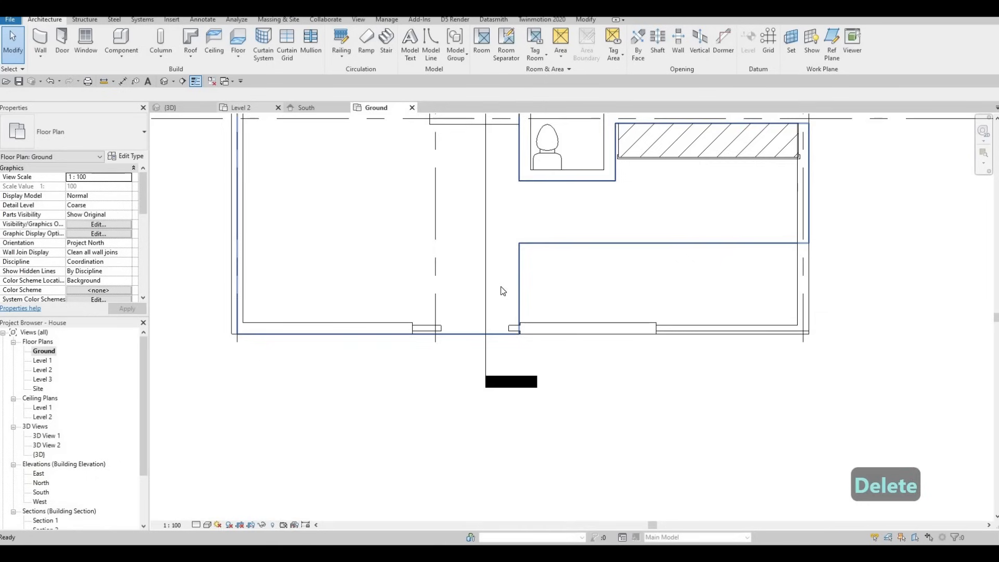
left_click(181, 107)
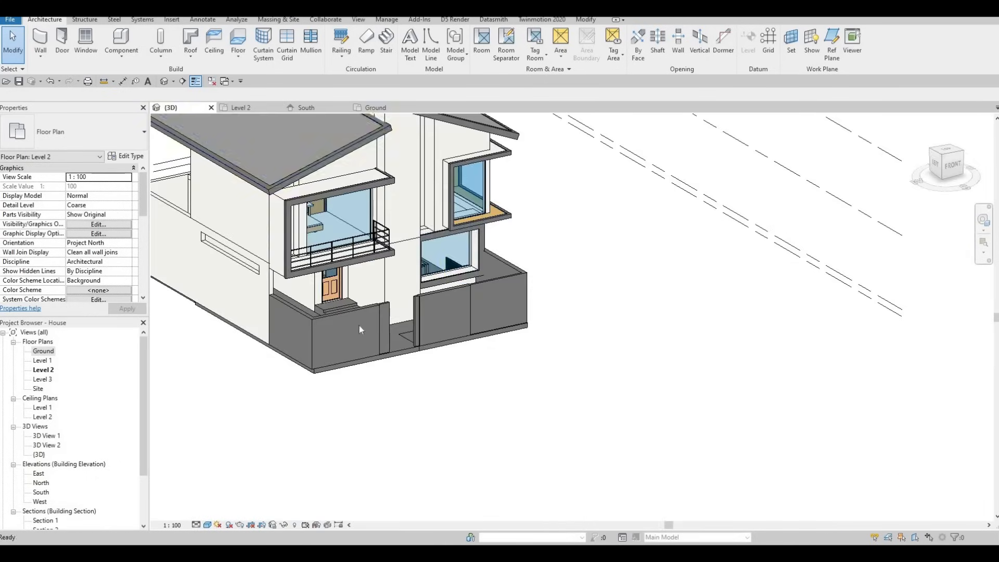
- In the Ground plan, split the long front wall facing the entrance steps about 400 mm from the slab's outer corner
left_click(328, 339)
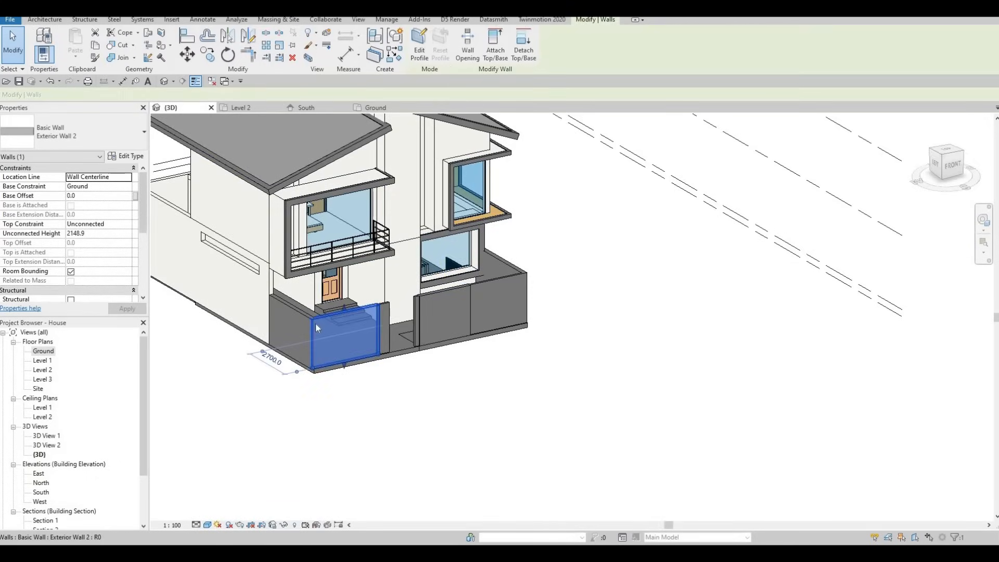
scroll(332, 358, "up", 2)
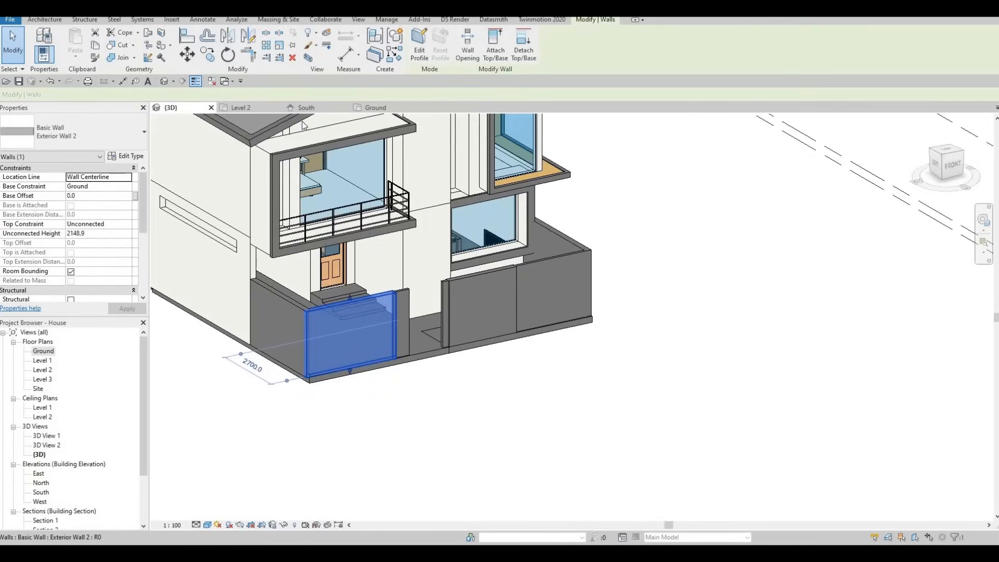
left_click(369, 107)
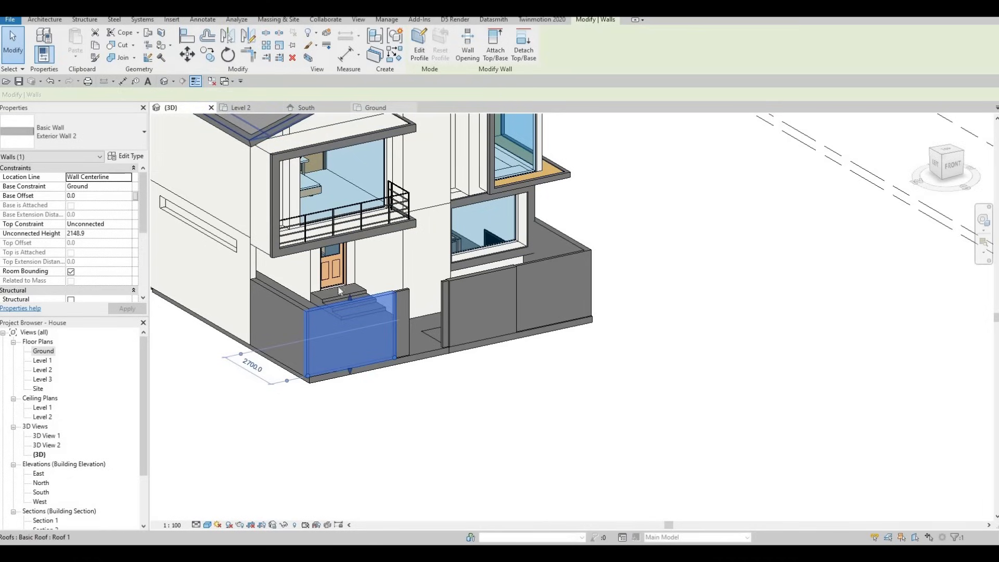
key("Escape")
key("Escape")
key("Escape")
key("s")
key("l")
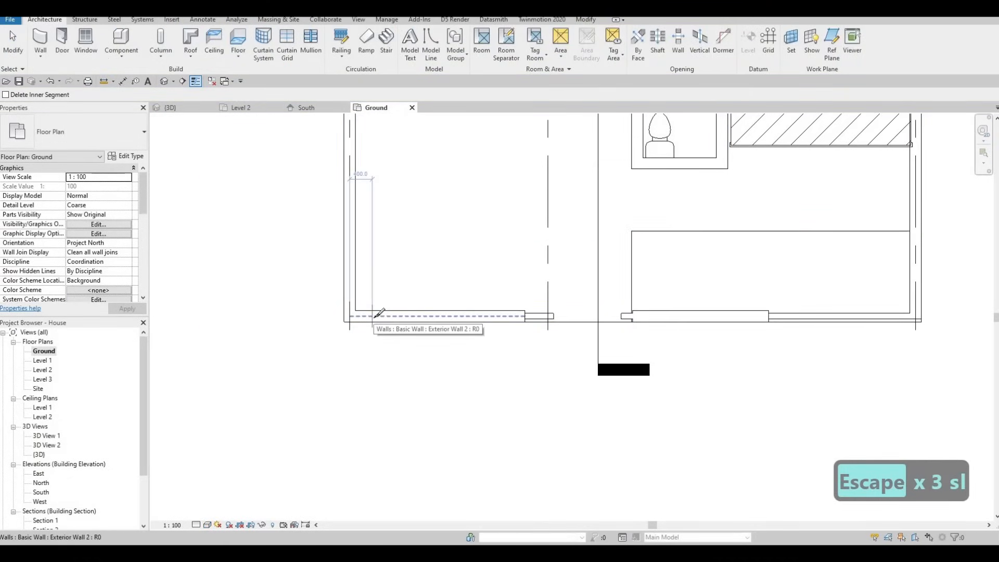
left_click(371, 316)
- Delete the front wall segment between the new corner piece and the middle grid line piece, and return to the 3D view
key("Escape")
key("Escape")
left_click(409, 320)
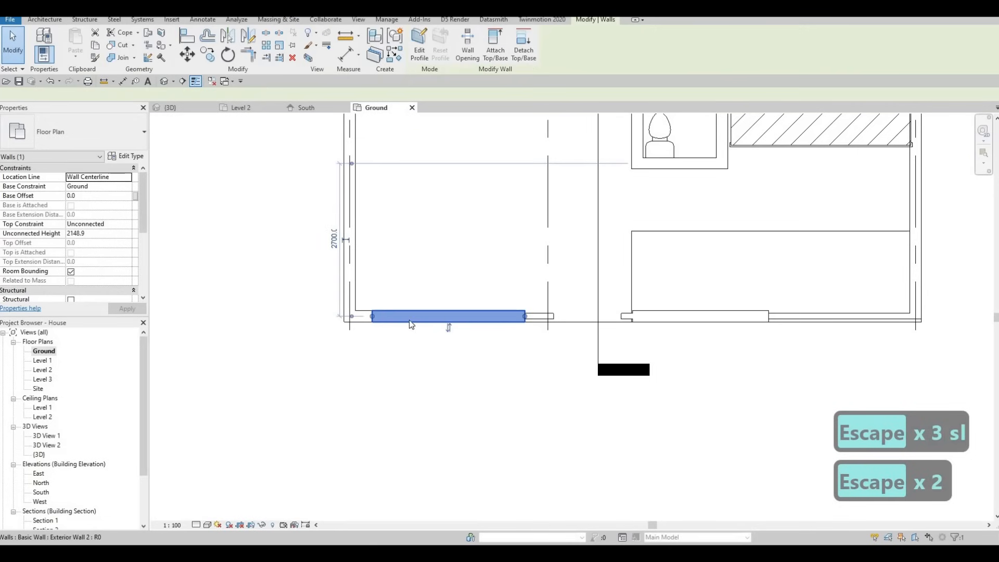
key("Delete")
left_click(194, 107)
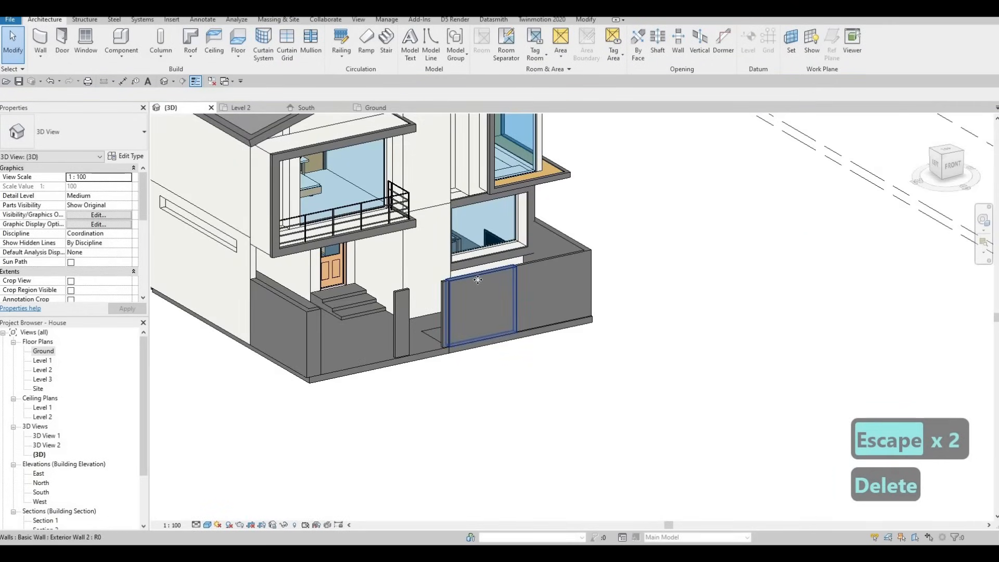
- Lower the top of the thick front wall segment by the grass area to a height of about 1461 mm
left_click(493, 282)
scroll(481, 273, "up", 2)
middle_click_drag(490, 299, 484, 265, "shift")
left_click_drag(483, 287, 483, 297)
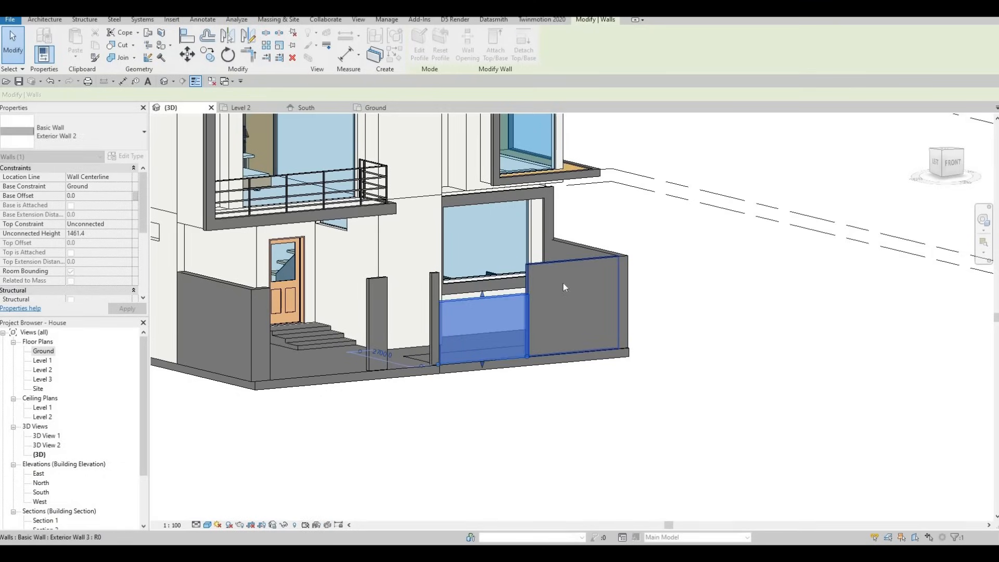
key("Escape")
key("Escape")
- Lower the top of the thin Exterior Wall 3 segment in front of the grass area to about 930 mm
left_click(580, 274)
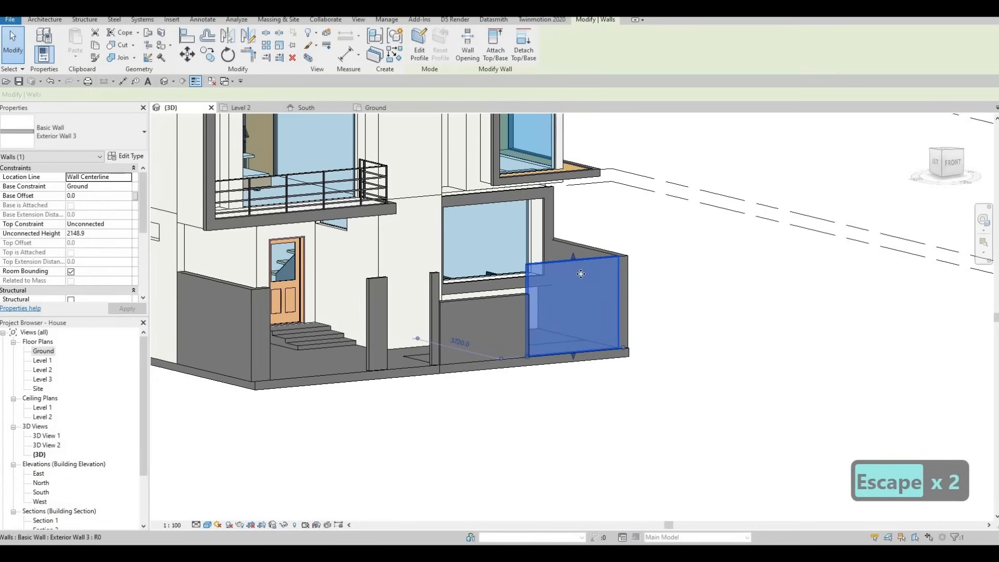
left_click_drag(572, 261, 572, 313)
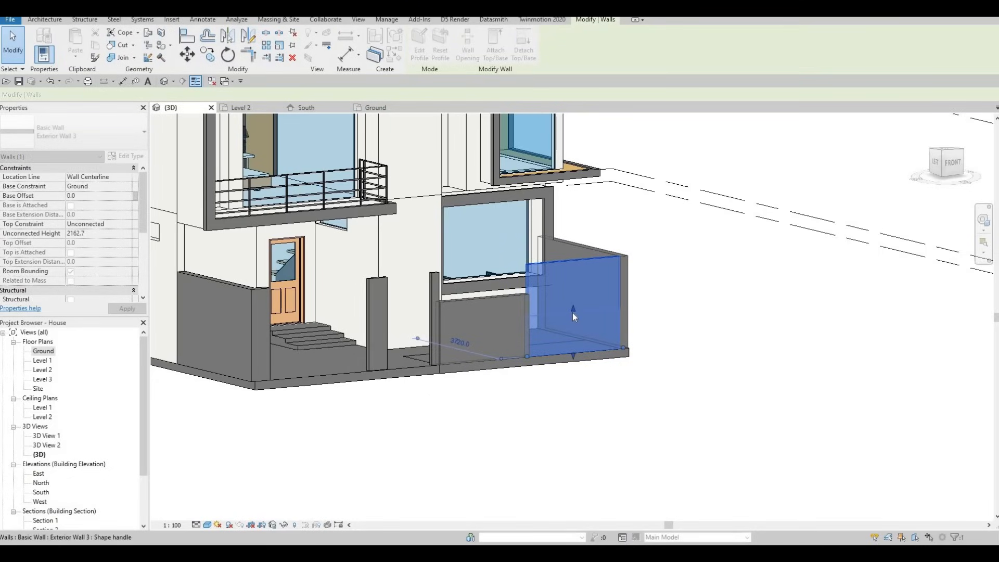
key("Escape")
left_click(589, 314)
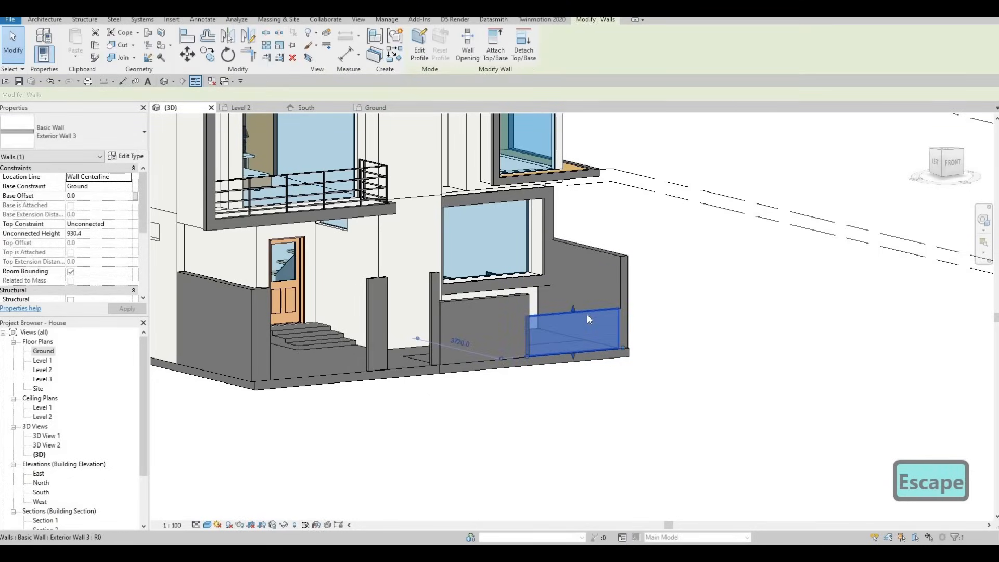
key("Escape")
key("Escape")
key("Escape")
key("a")
key("l")
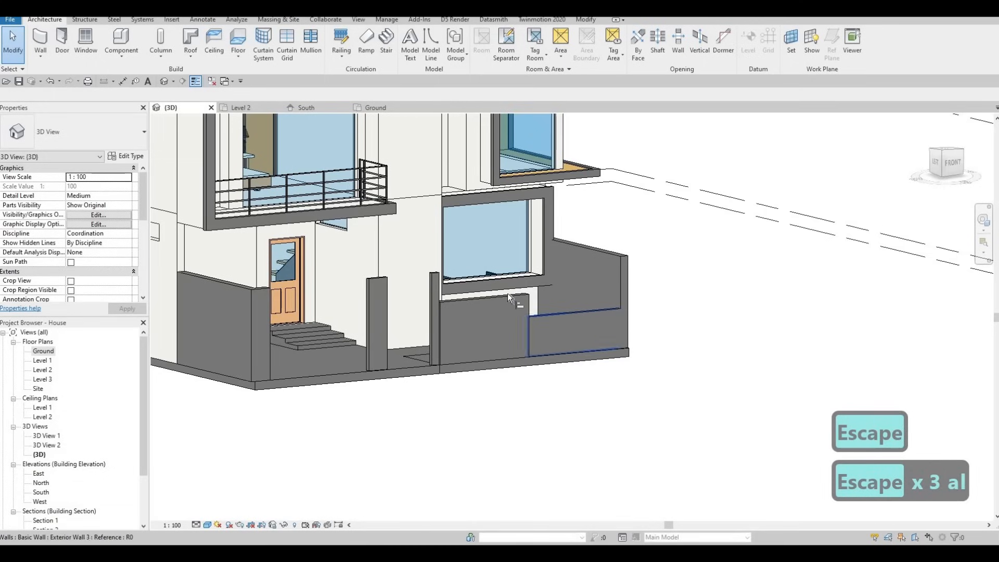
key("Escape")
key("Escape")
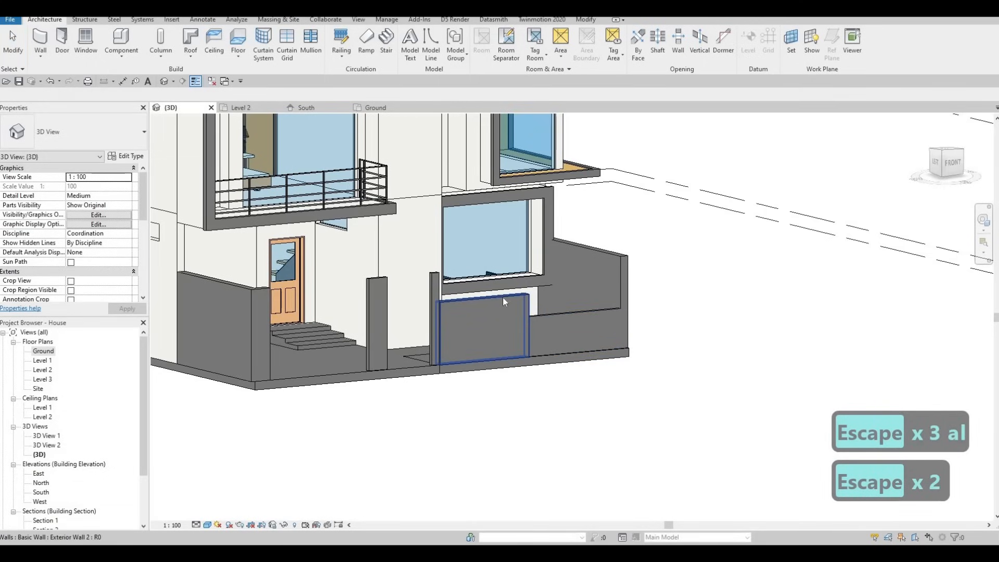
left_click(503, 300)
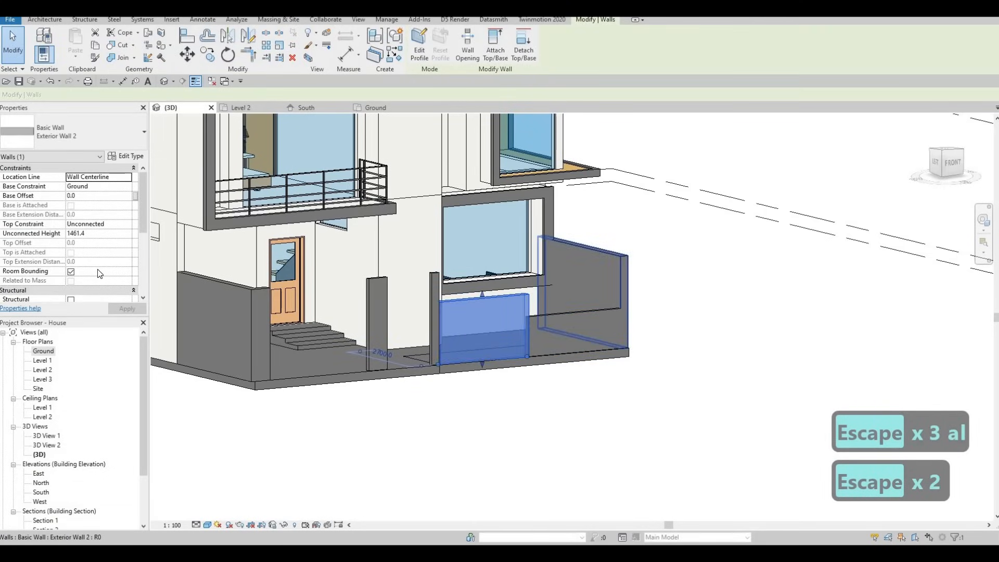
left_click(601, 255)
key("Escape")
left_click(473, 301)
key("Escape")
- Align the top of the thick front wall segment with the top face of the adjoining side wall
key("a")
key("l")
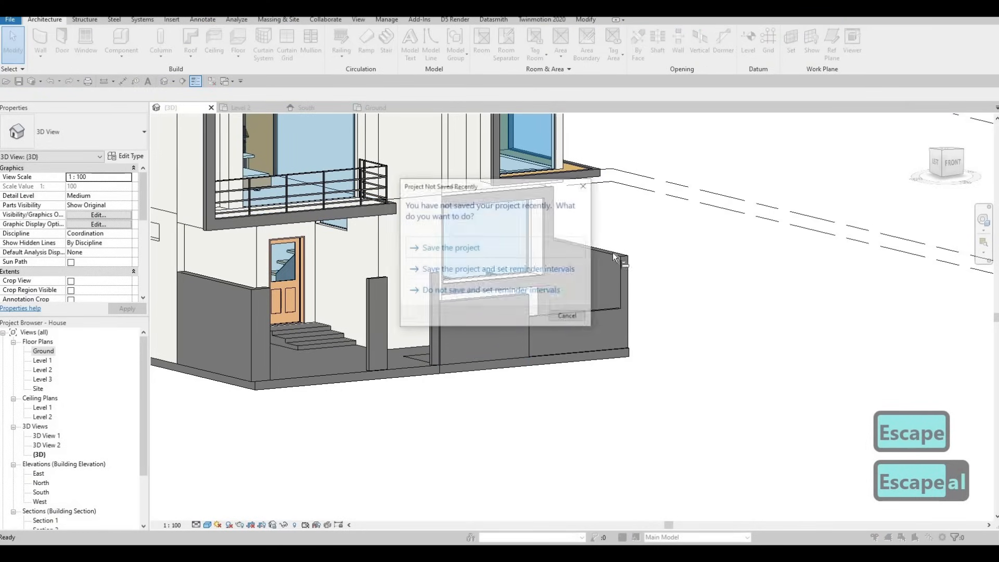
key("Escape")
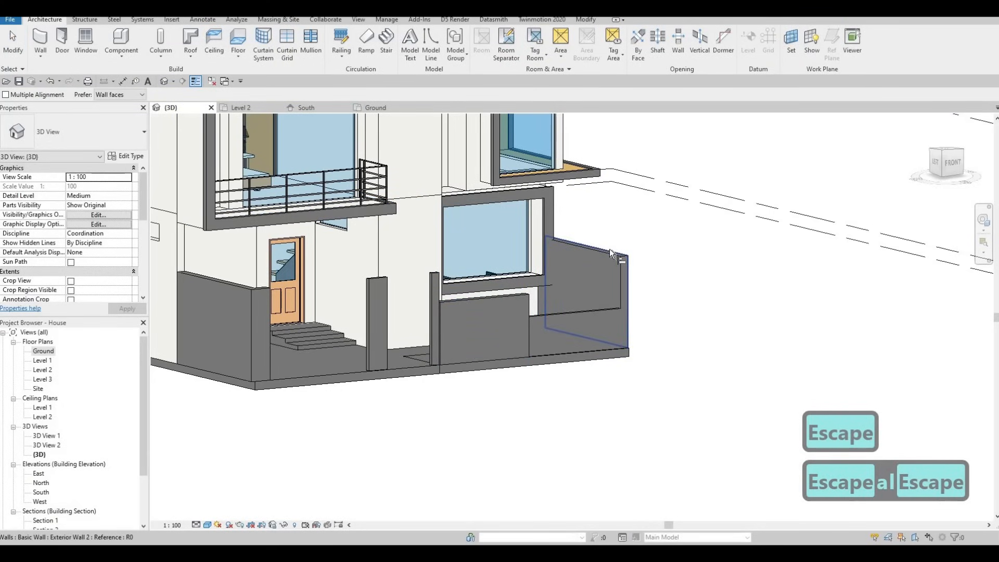
key("Tab")
left_click(609, 249)
left_click(508, 291)
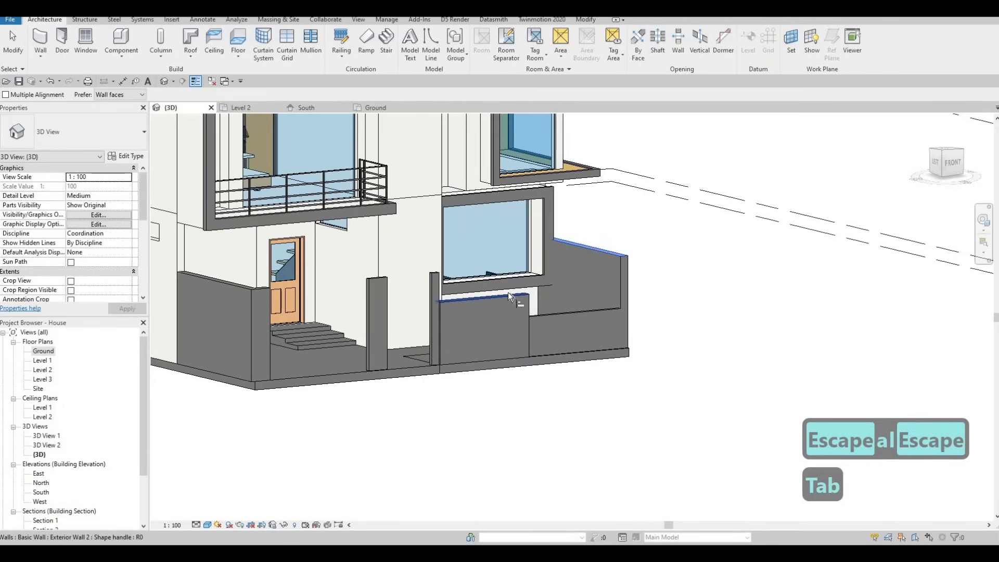
key("Escape")
key("Escape")
- Compare the two short front wall pieces beside the entrance gap from several angles, and open the Ground plan
scroll(446, 308, "up", 2)
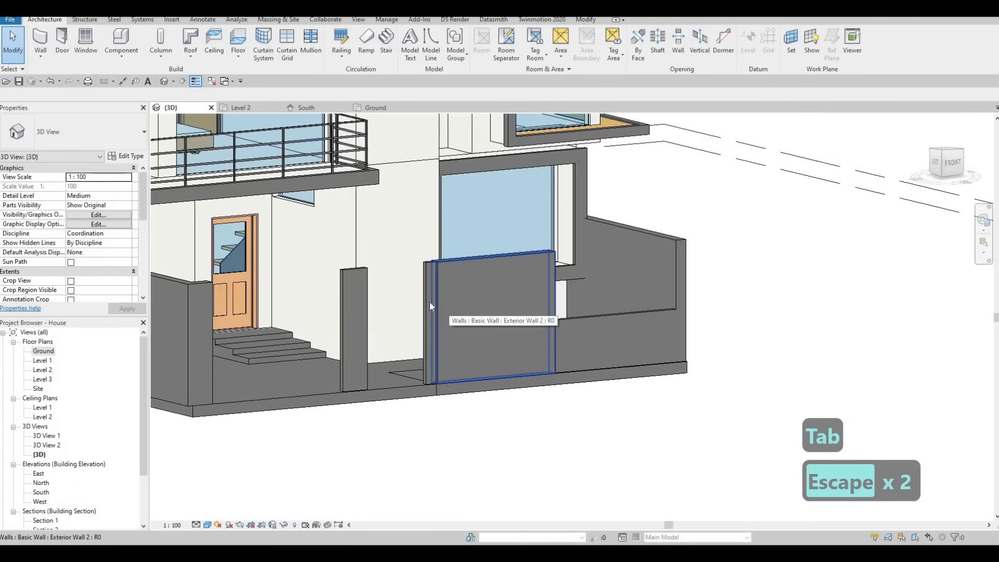
left_click(435, 300)
middle_click_drag(435, 300, 335, 308, "shift")
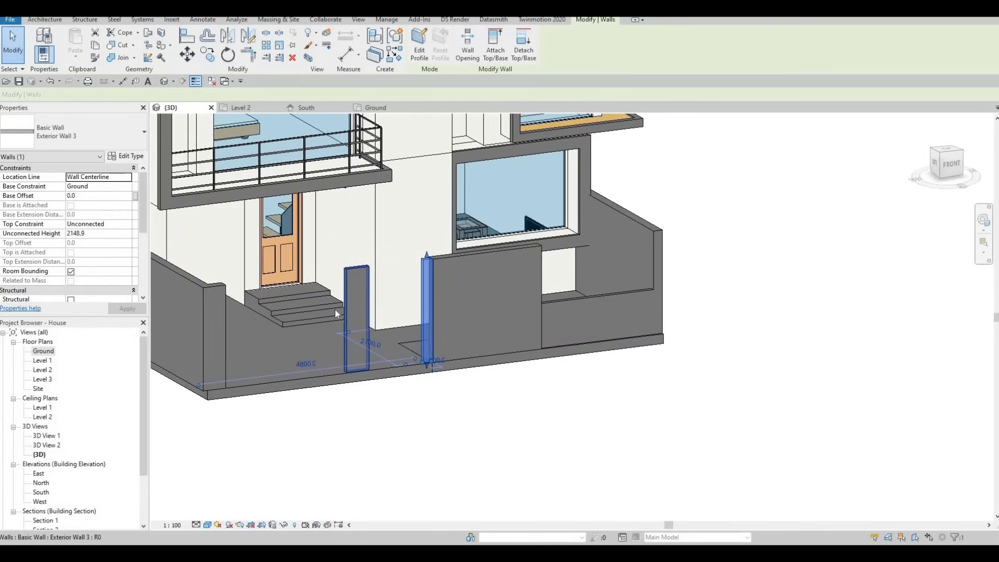
middle_click_drag(308, 360, 166, 347, "shift")
middle_click_drag(418, 342, 286, 331, "shift")
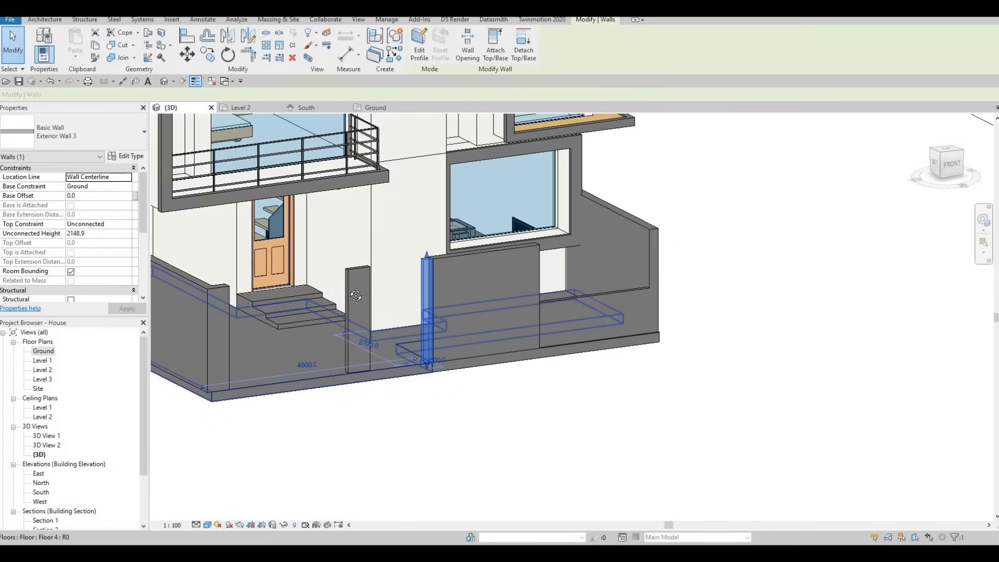
middle_click_drag(284, 416, 339, 312, "shift")
left_click(340, 308)
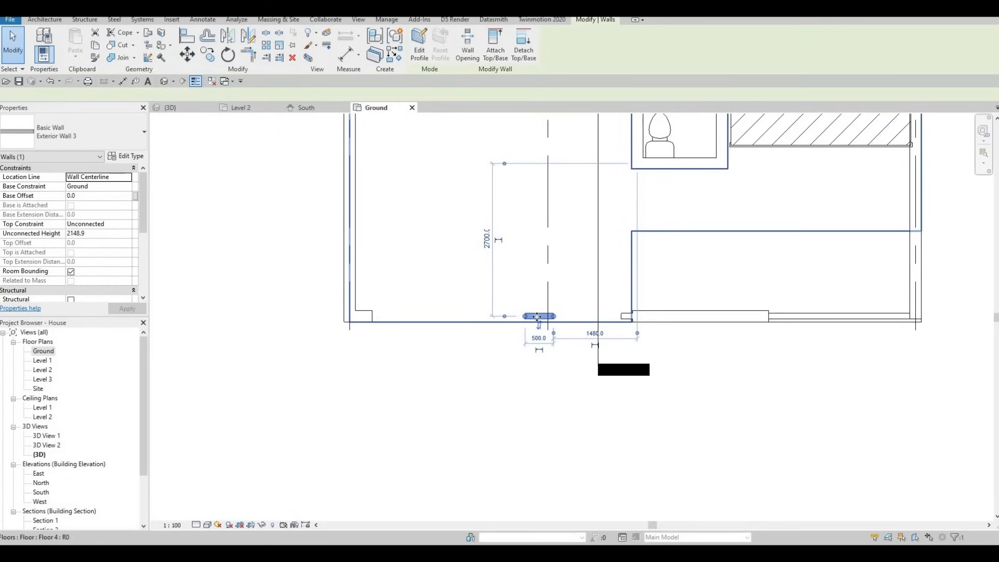
- Shorten the 500 mm Exterior Wall 3 piece at the middle grid line by pulling in its ends
scroll(541, 319, "up", 3)
key("Escape")
left_click(541, 319)
left_click_drag(523, 319, 535, 335)
middle_click_drag(572, 361, 412, 435)
left_click(514, 396)
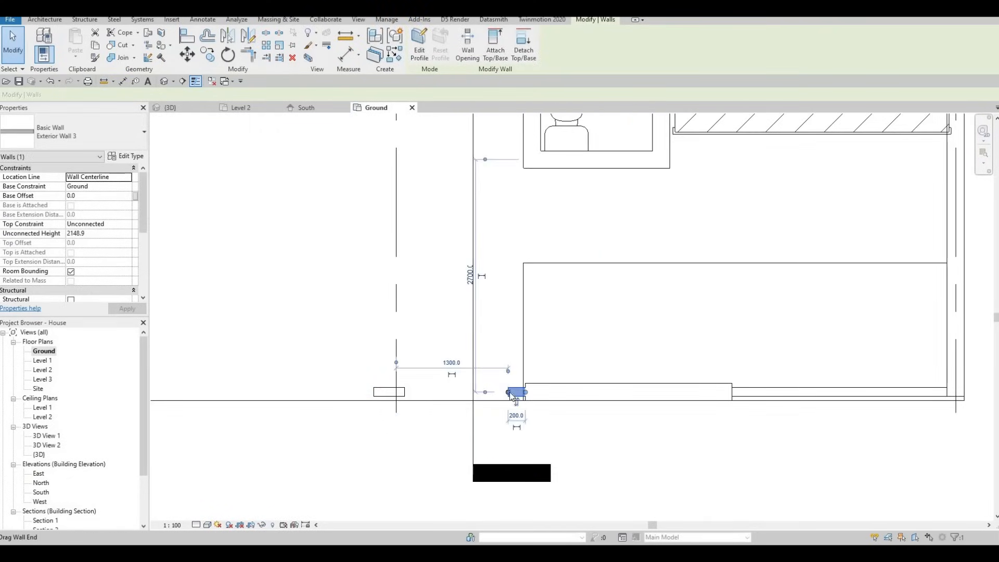
scroll(508, 392, "up", 1)
left_click_drag(509, 392, 390, 397)
left_click(353, 391)
scroll(411, 398, "down", 5)
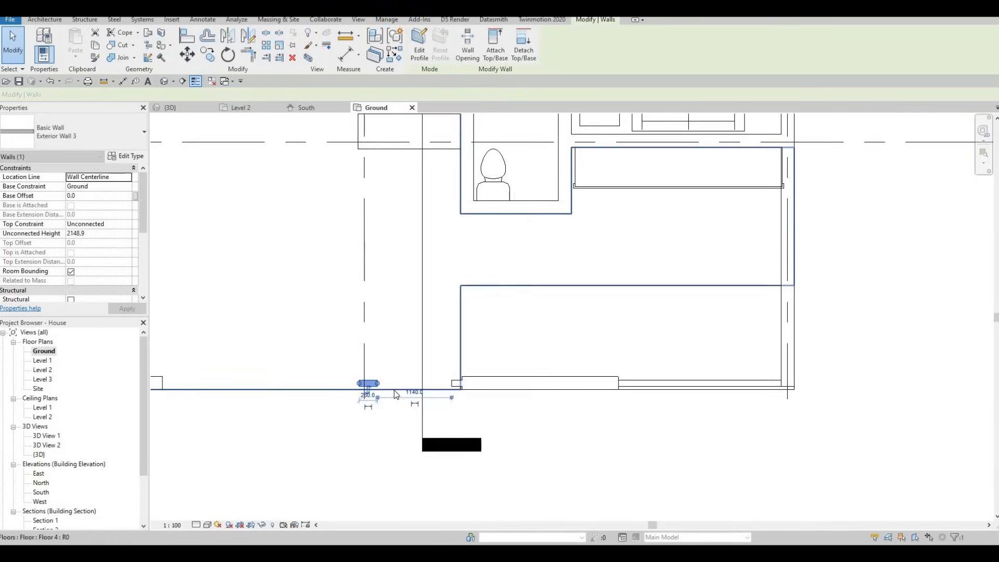
scroll(311, 383, "up", 2)
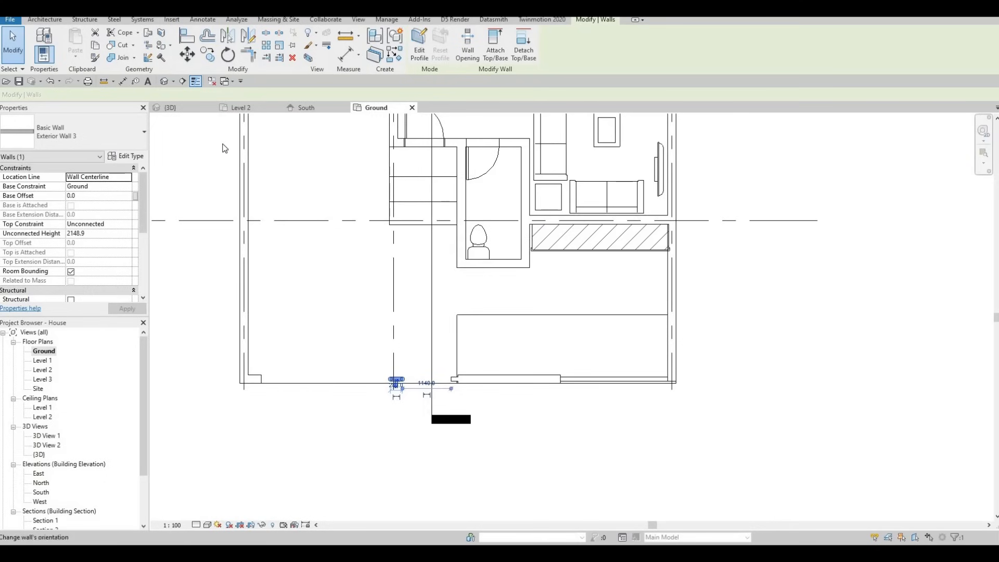
key("Escape")
- In the 3D view, lower the top of the thin front wall segment by the grass area to about 813 mm
left_click(170, 108)
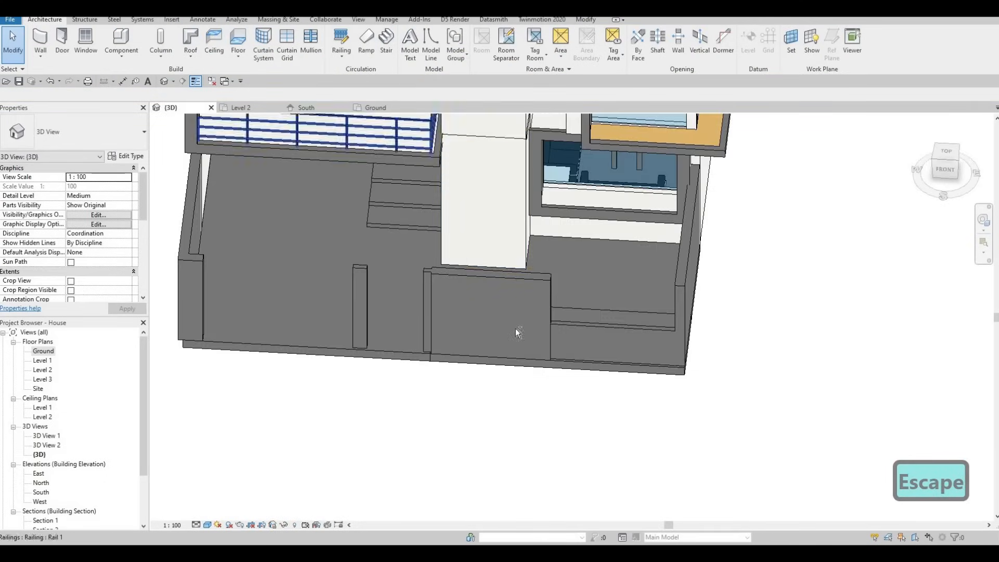
middle_click_drag(576, 258, 611, 280, "shift")
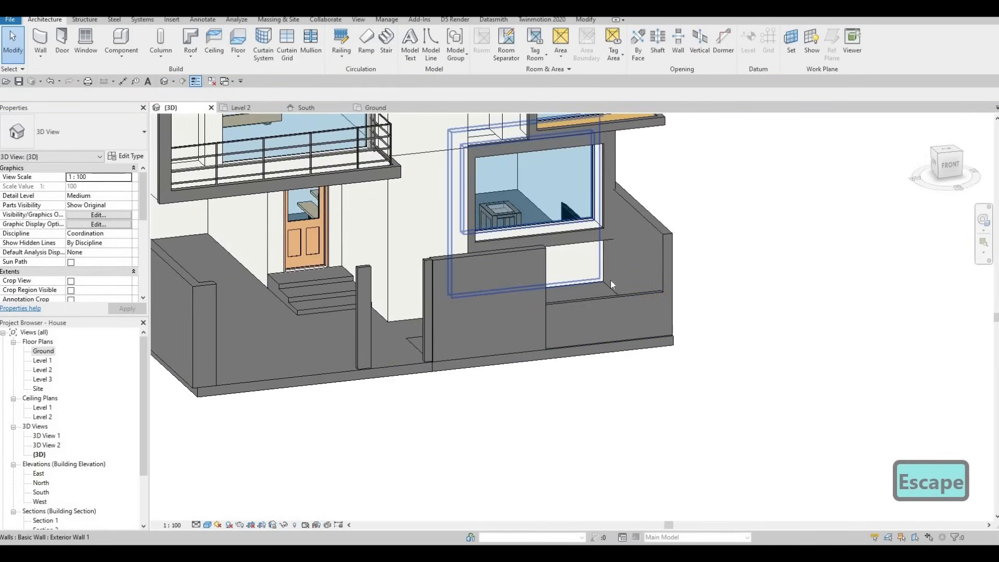
middle_click_drag(606, 318, 607, 308, "shift")
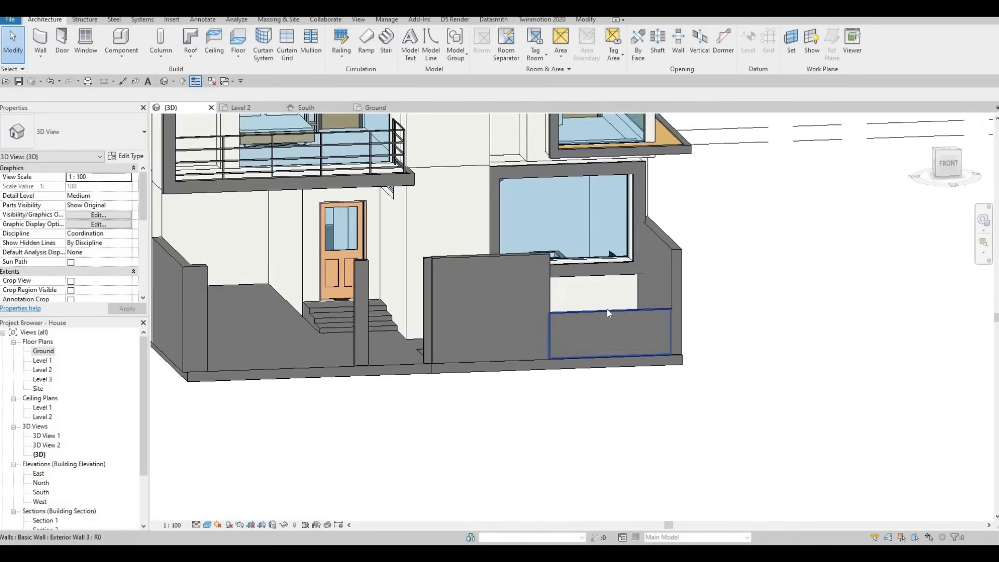
left_click(607, 309)
left_click_drag(609, 308, 607, 316)
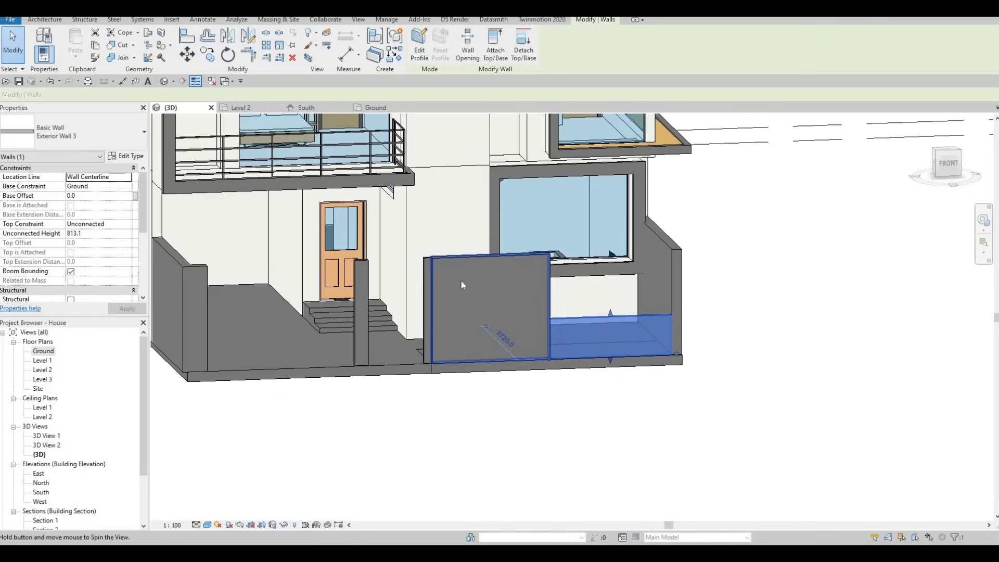
- Try lowering the thick front wall segment to about 1830 mm, and undo the height change
middle_click_drag(461, 281, 472, 284, "shift")
scroll(474, 286, "up", 5)
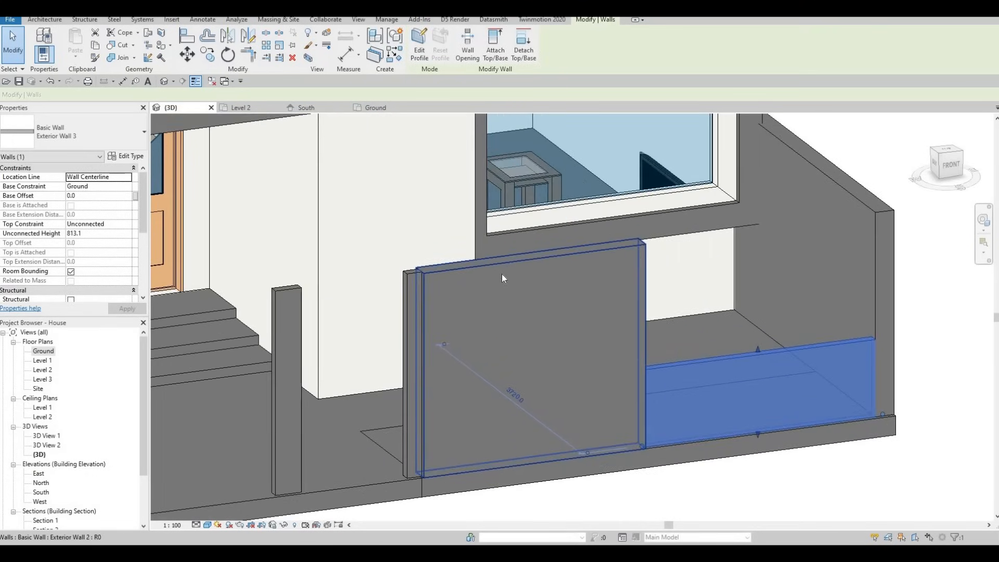
left_click(524, 263)
left_click_drag(532, 261, 532, 286)
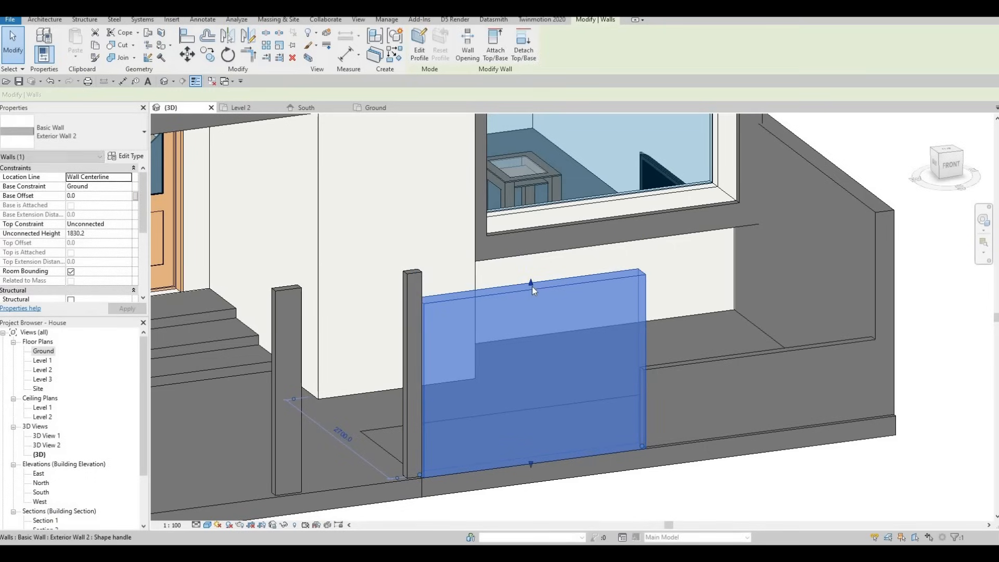
left_click(412, 294)
key("Escape")
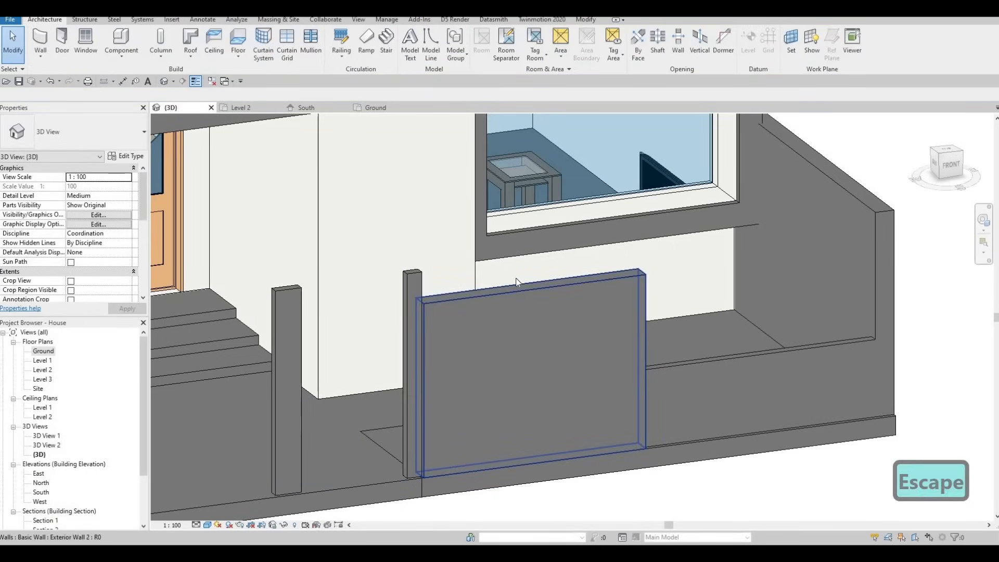
key("ctrl+z")
key("Escape")
scroll(503, 279, "down", 2)
middle_click_drag(503, 280, 669, 334, "shift")
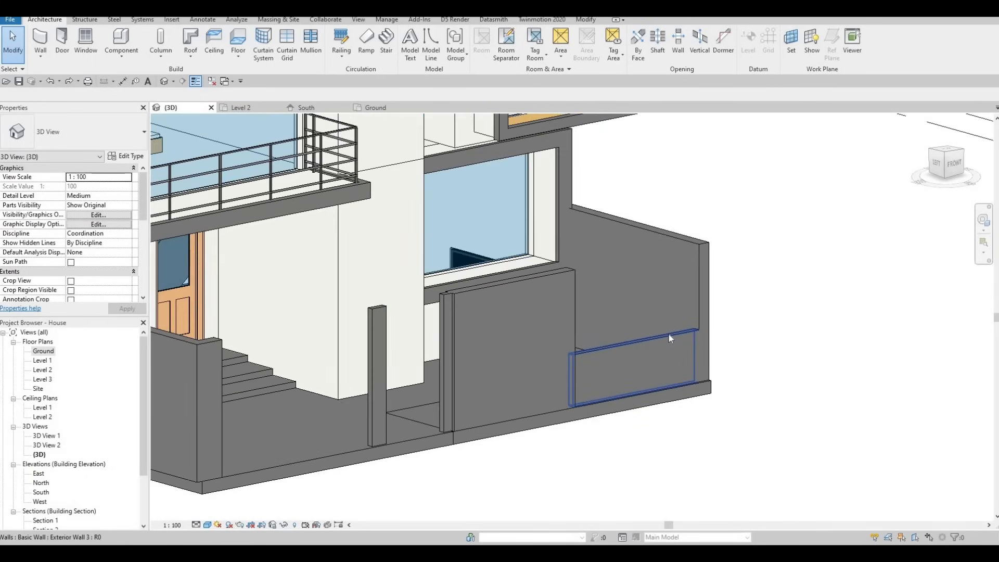
scroll(375, 375, "down", 1)
scroll(582, 361, "down", 2)
middle_click_drag(522, 312, 568, 344)
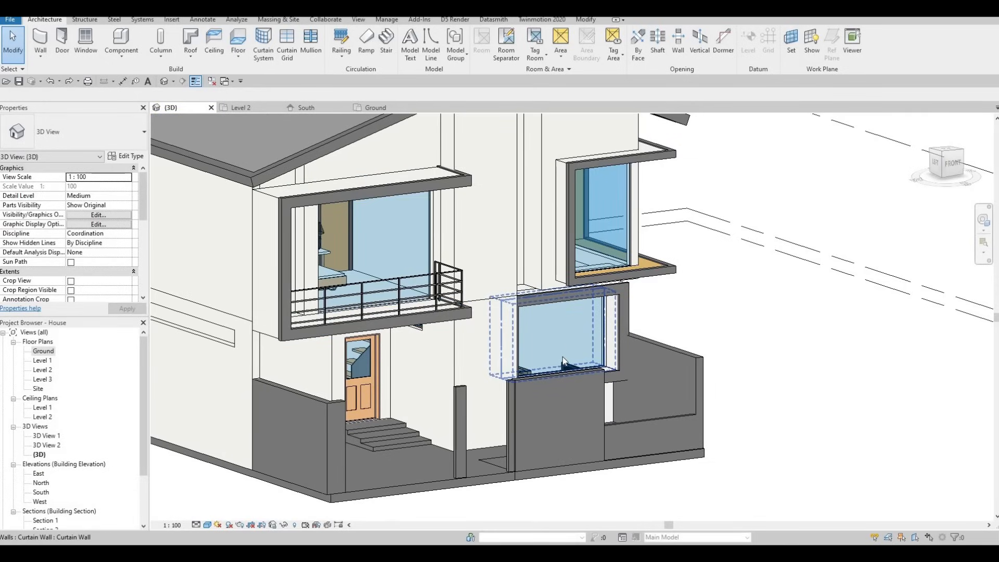